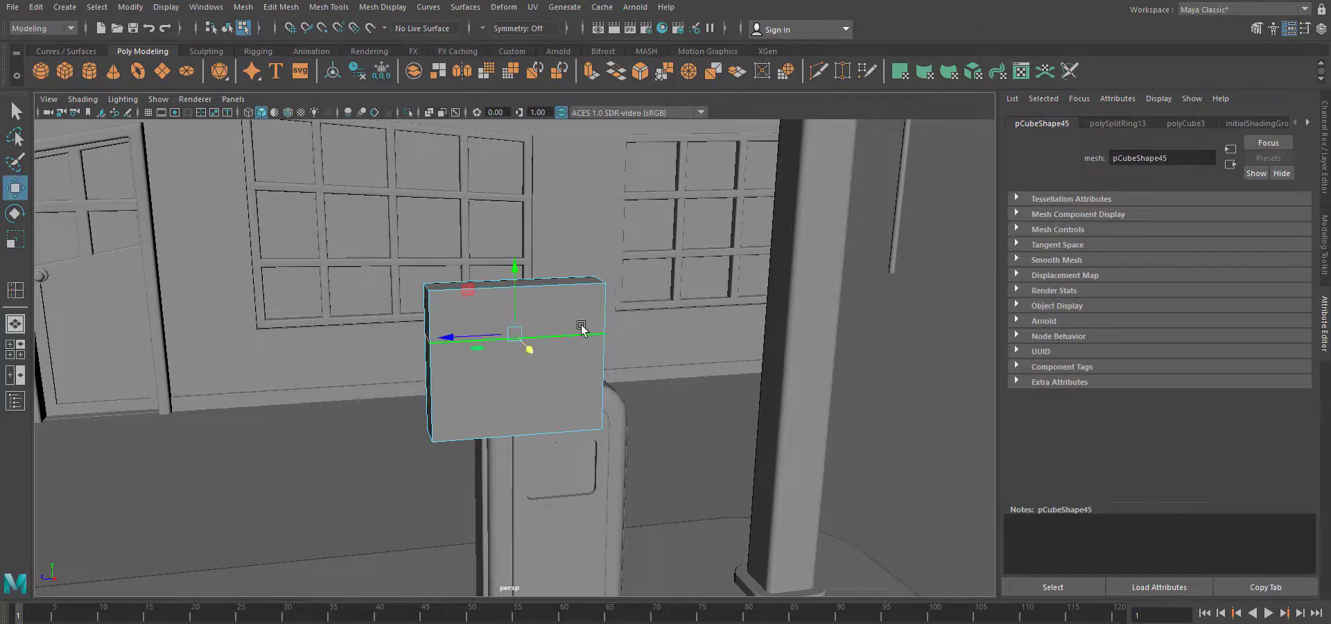
Taper the lower half of the block by moving its bottom corner vertices inward at both ends.
{"action": "key", "text": "F9"}
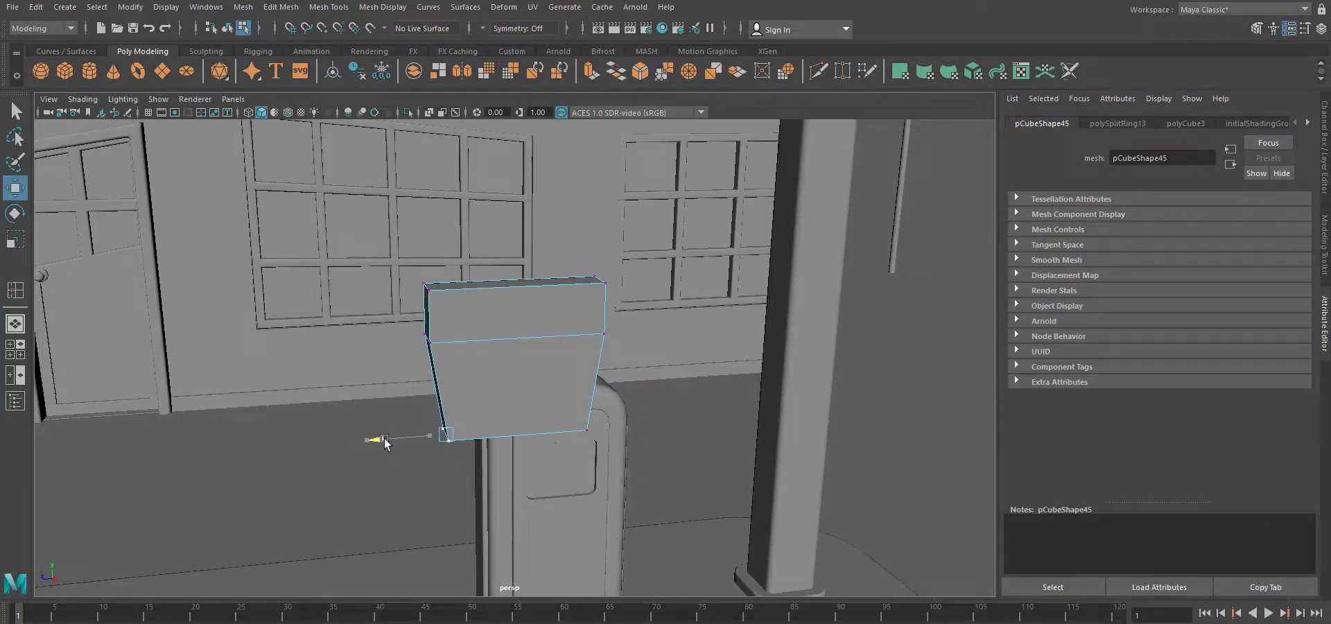
{"action": "right_click_drag", "start_coordinate": [570, 333], "coordinate": [572, 299]}
{"action": "left_click_drag", "start_coordinate": [501, 422], "coordinate": [589, 388], "text": "alt"}
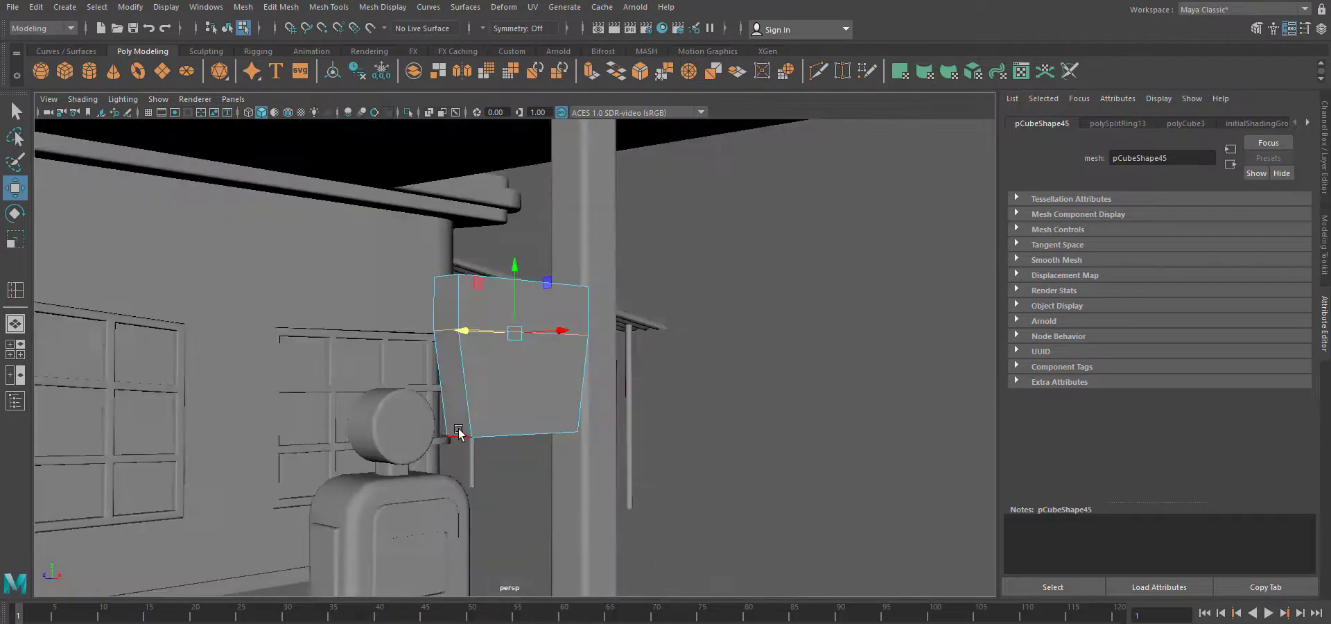
Chamfer the bottom and top edges at one end of the block with single-segment bevels, adjusting the top bevel's fraction.
{"action": "left_click", "coordinate": [456, 437]}
{"action": "left_click_drag", "start_coordinate": [641, 458], "coordinate": [557, 474], "text": "alt"}
{"action": "key", "text": "ctrl+b"}
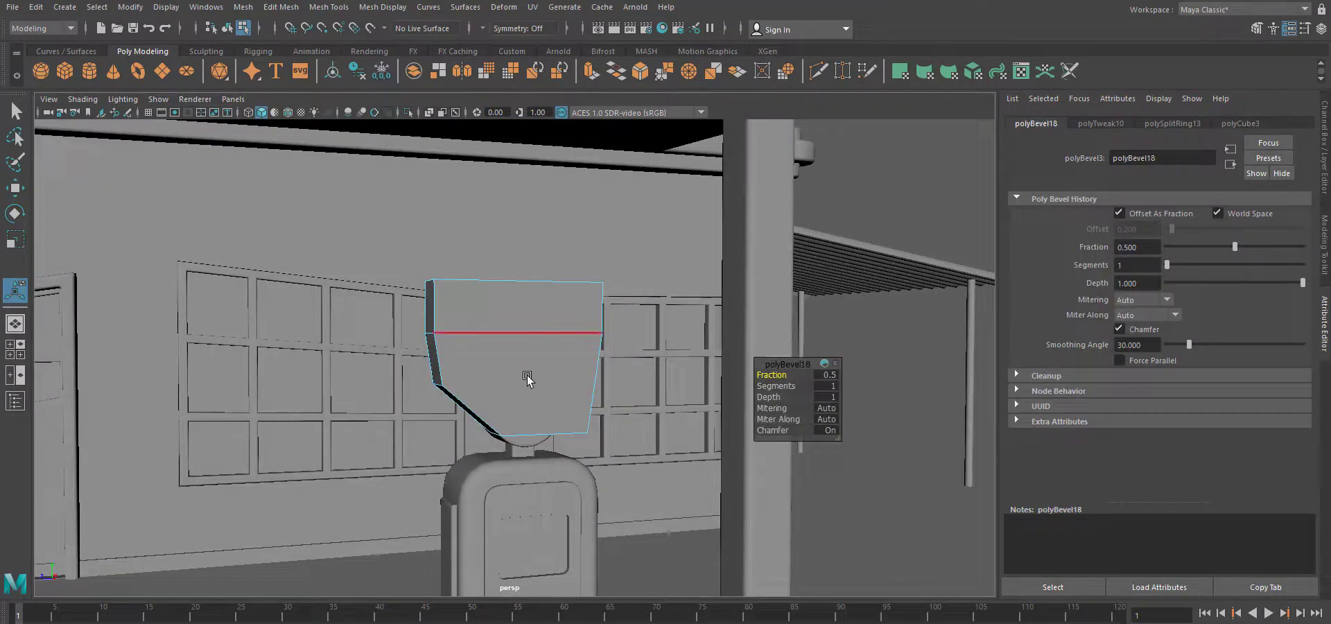
{"action": "left_click", "coordinate": [429, 282]}
{"action": "left_click_drag", "start_coordinate": [333, 347], "coordinate": [388, 423], "text": "alt"}
{"action": "right_click_drag", "start_coordinate": [389, 422], "coordinate": [508, 404], "text": "alt"}
{"action": "key", "text": "ctrl+b"}
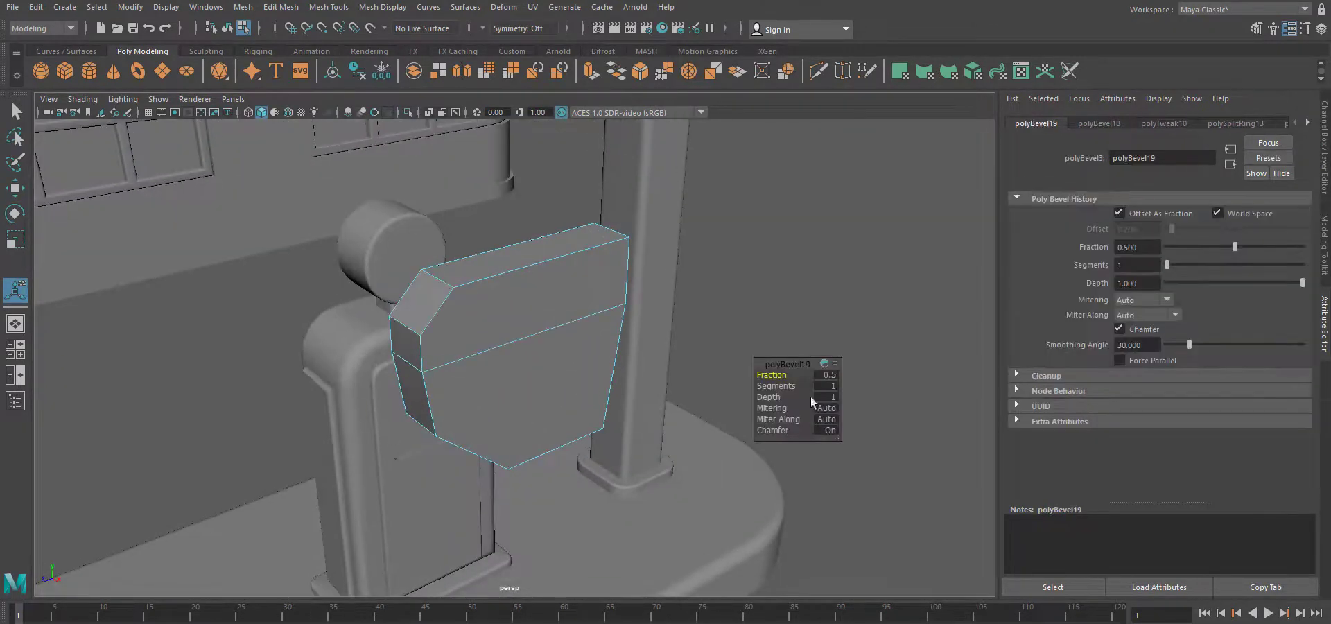
{"action": "left_click_drag", "start_coordinate": [1220, 248], "coordinate": [1219, 249]}
Raise the top edge at the block's opposite end so that the top surface slopes.
{"action": "left_click_drag", "start_coordinate": [485, 416], "coordinate": [600, 416], "text": "alt"}
{"action": "left_click", "coordinate": [644, 244]}
{"action": "key", "text": "w"}
{"action": "left_click_drag", "start_coordinate": [653, 181], "coordinate": [655, 163]}
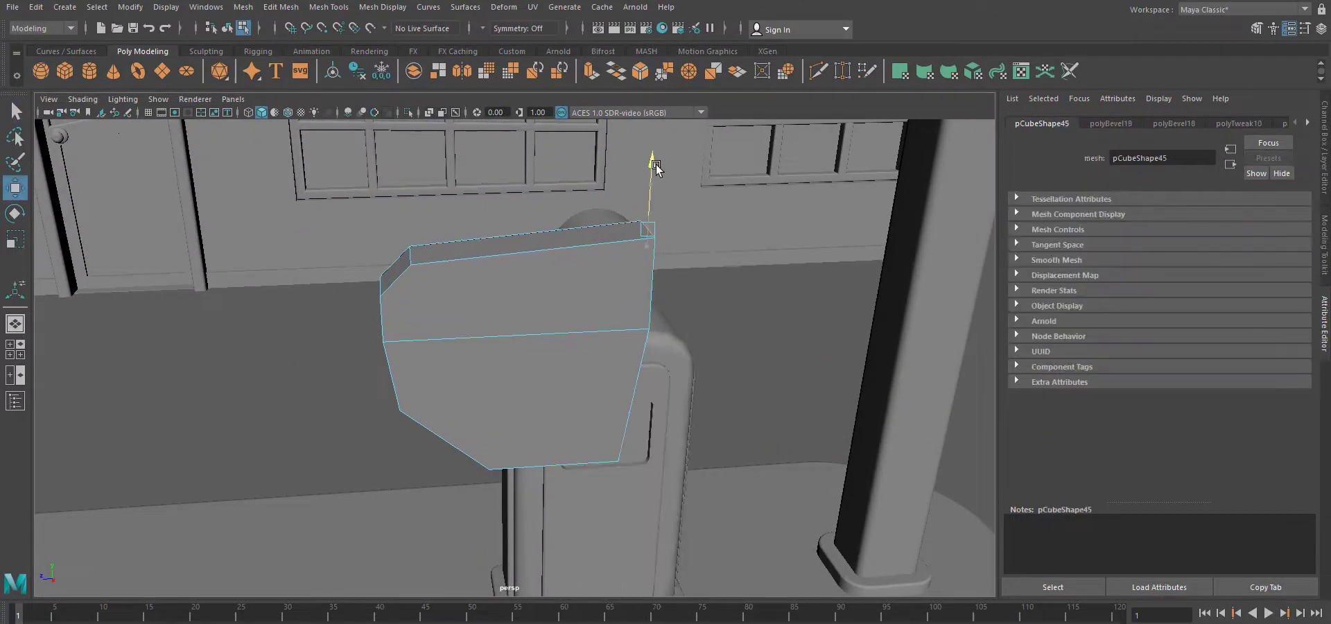
Insert a vertical edge loop near the block's raised end and lift its top edge slightly.
{"action": "left_click", "coordinate": [333, 8]}
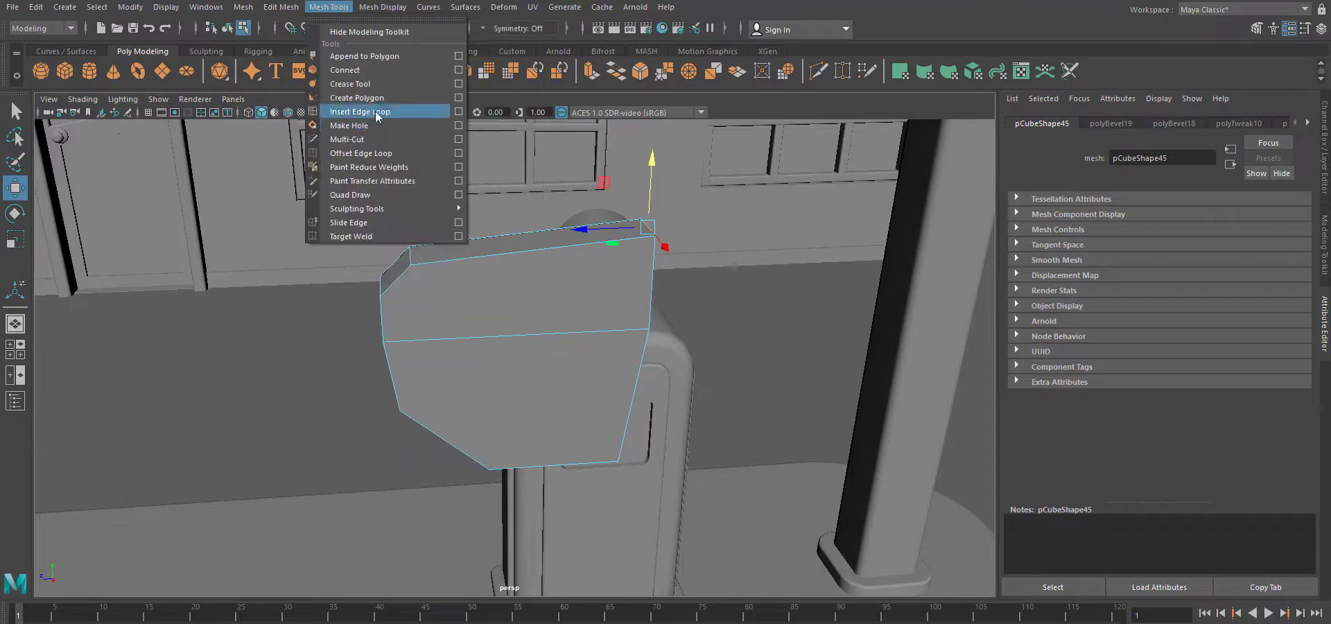
{"action": "left_click", "coordinate": [373, 113]}
{"action": "left_click", "coordinate": [599, 241]}
{"action": "key", "text": "w"}
{"action": "right_click_drag", "start_coordinate": [559, 262], "coordinate": [560, 241]}
{"action": "left_click_drag", "start_coordinate": [594, 170], "coordinate": [593, 165]}
Chamfer the top corner edge at the block's raised end with a bevel of fraction 0.5 and 1 segment.
{"action": "left_click_drag", "start_coordinate": [604, 331], "coordinate": [580, 314], "text": "alt"}
{"action": "scroll", "coordinate": [581, 314], "scroll_direction": "up", "scroll_amount": 2}
{"action": "right_click_drag", "start_coordinate": [645, 265], "coordinate": [653, 242]}
{"action": "left_click", "coordinate": [681, 199]}
{"action": "scroll", "coordinate": [697, 350], "scroll_direction": "down", "scroll_amount": 2}
{"action": "left_click_drag", "start_coordinate": [698, 353], "coordinate": [659, 333], "text": "alt"}
{"action": "key", "text": "ctrl+b"}
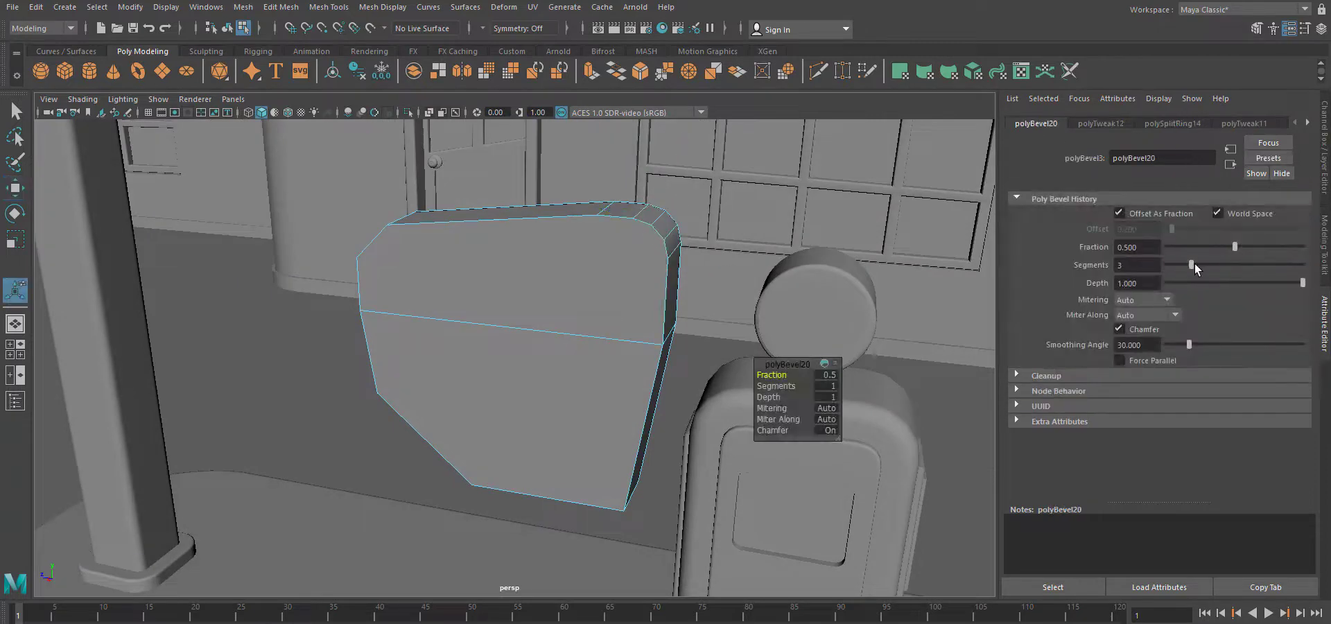
{"action": "key", "text": "ctrl+z"}
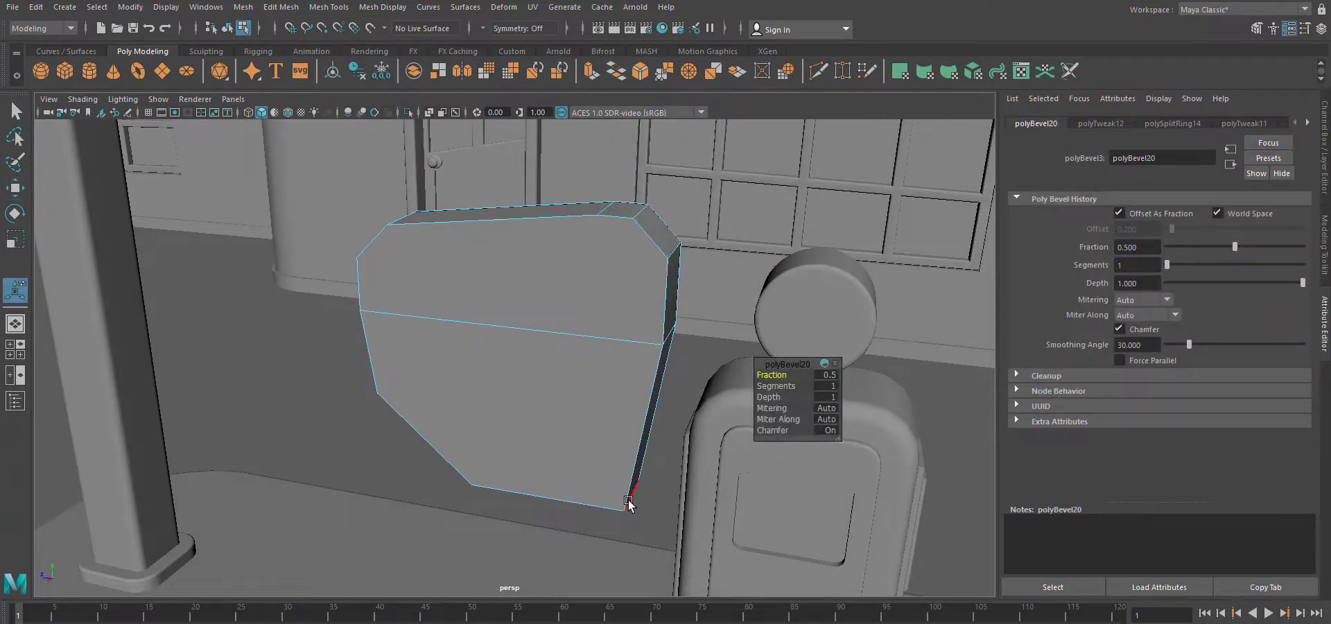
Round the bottom corner edge below the raised end with a multi-segment bevel.
{"action": "left_click_drag", "start_coordinate": [630, 509], "coordinate": [632, 416], "text": "alt"}
{"action": "left_click", "coordinate": [643, 479]}
{"action": "scroll", "coordinate": [655, 520], "scroll_direction": "up", "scroll_amount": 2}
{"action": "key", "text": "ctrl+b"}
{"action": "mouse_move", "coordinate": [1168, 266]}
{"action": "left_mouse_down"}
{"action": "mouse_move", "coordinate": [1228, 266]}
{"action": "mouse_move", "coordinate": [1184, 249]}
{"action": "left_mouse_up"}
Bevel the remaining chamfer edges around the block with fraction 0.17 and 4 segments.
{"action": "left_click_drag", "start_coordinate": [437, 415], "coordinate": [516, 443], "text": "alt"}
{"action": "left_click", "coordinate": [485, 521]}
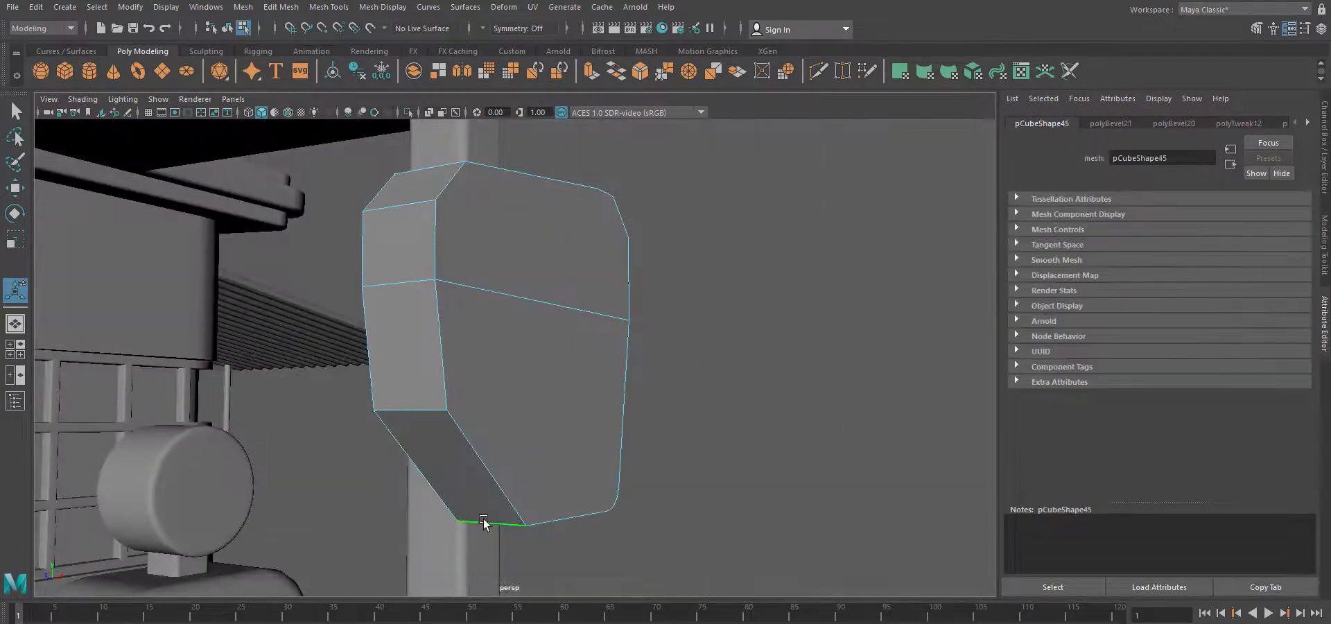
{"action": "left_click", "coordinate": [417, 414], "text": "shift"}
{"action": "left_click_drag", "start_coordinate": [551, 395], "coordinate": [531, 418], "text": "alt"}
{"action": "left_click_drag", "start_coordinate": [611, 322], "coordinate": [707, 264], "text": "alt"}
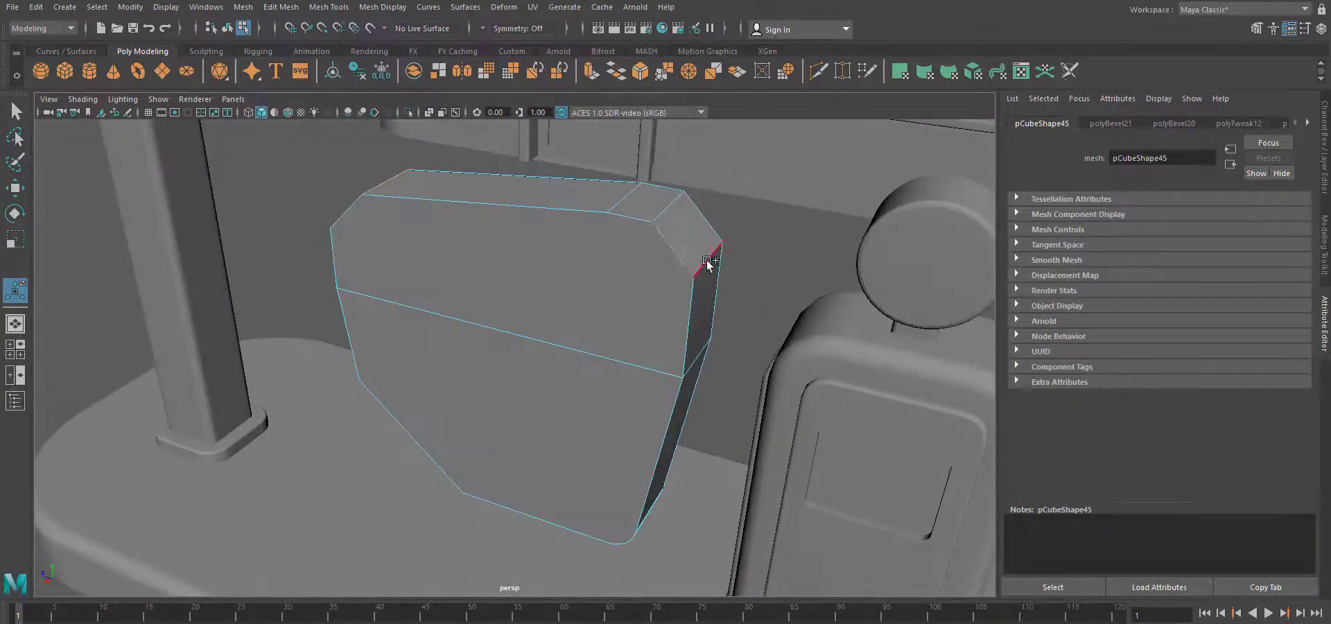
{"action": "left_click", "coordinate": [632, 316]}
{"action": "key", "text": "ctrl+b"}
{"action": "left_click_drag", "start_coordinate": [1236, 246], "coordinate": [1191, 251]}
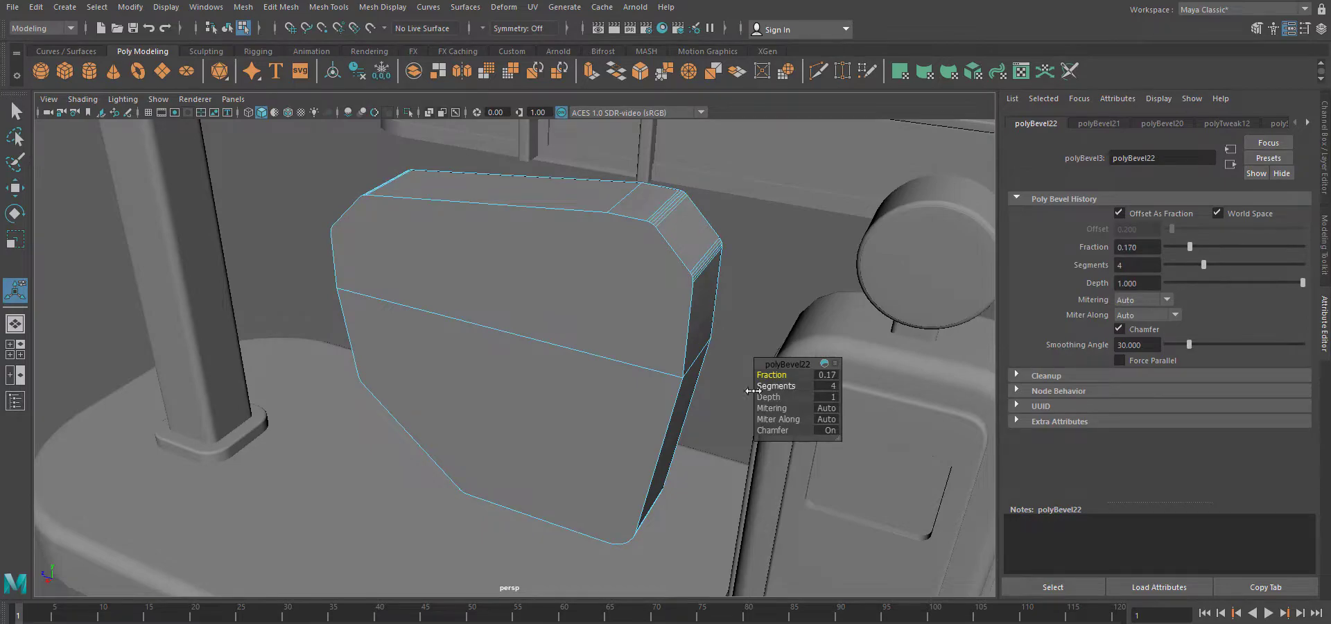
Bevel the outline of the upper and lower faces on the block's large side with several segments, and return to object mode.
{"action": "left_click_drag", "start_coordinate": [575, 361], "coordinate": [645, 339], "text": "alt"}
{"action": "right_click_drag", "start_coordinate": [646, 330], "coordinate": [648, 388]}
{"action": "left_click", "coordinate": [660, 305]}
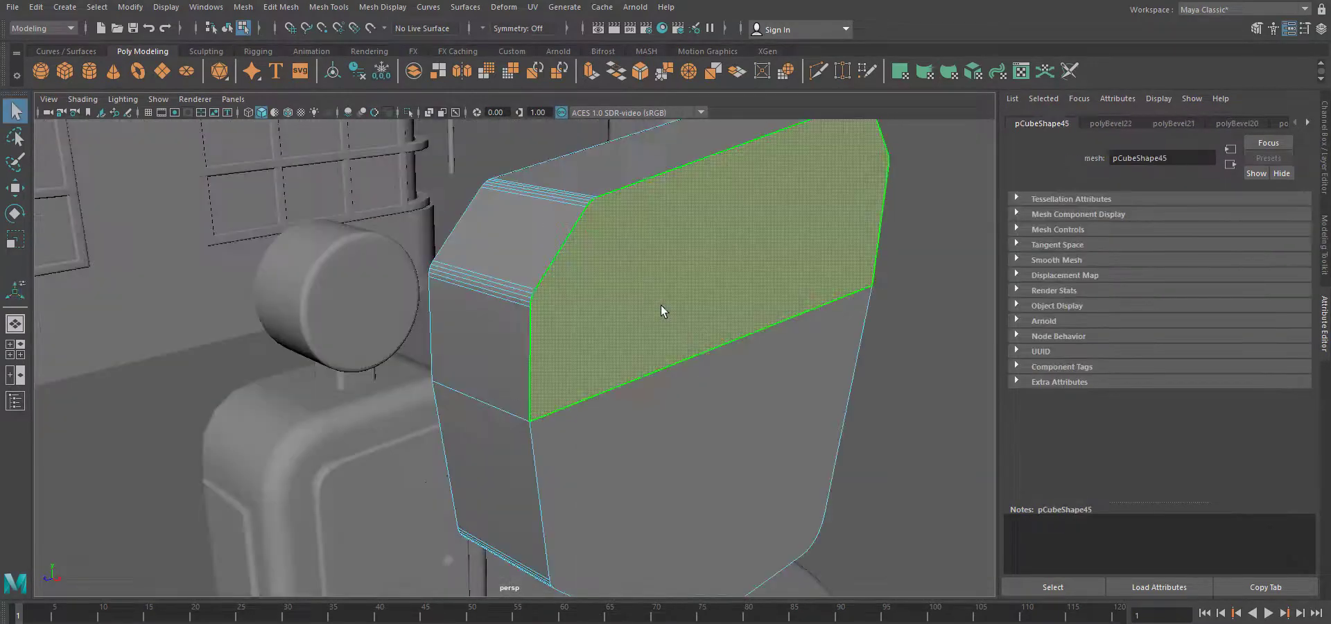
{"action": "left_click_drag", "start_coordinate": [659, 305], "coordinate": [839, 460], "text": "alt"}
{"action": "left_click", "coordinate": [629, 392], "text": "shift"}
{"action": "key", "text": "ctrl+b"}
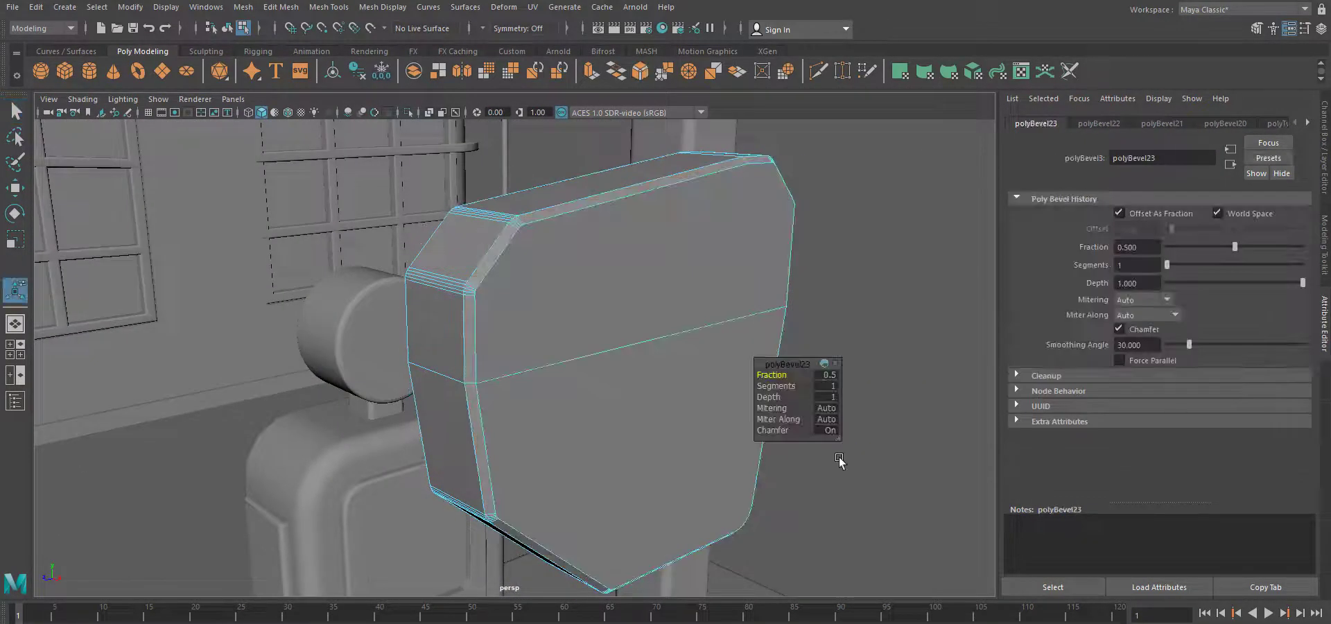
{"action": "left_click_drag", "start_coordinate": [1166, 265], "coordinate": [1224, 269]}
{"action": "right_click_drag", "start_coordinate": [810, 415], "coordinate": [876, 376]}
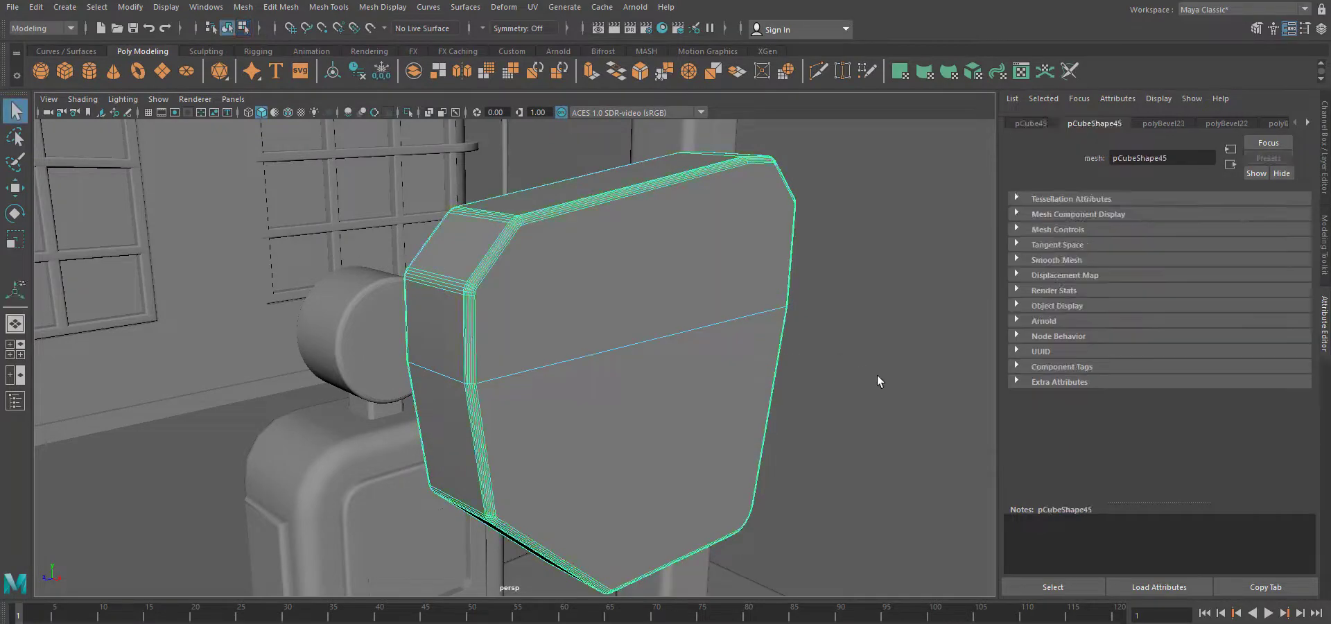
{"action": "left_click", "coordinate": [876, 375]}
Create a polygon cylinder and move it over to the gas pump.
{"action": "scroll", "coordinate": [831, 388], "scroll_direction": "down", "scroll_amount": 6}
{"action": "left_click_drag", "start_coordinate": [748, 430], "coordinate": [667, 464], "text": "alt"}
{"action": "left_click", "coordinate": [86, 72]}
{"action": "scroll", "coordinate": [614, 449], "scroll_direction": "down", "scroll_amount": 10}
{"action": "key", "text": "w"}
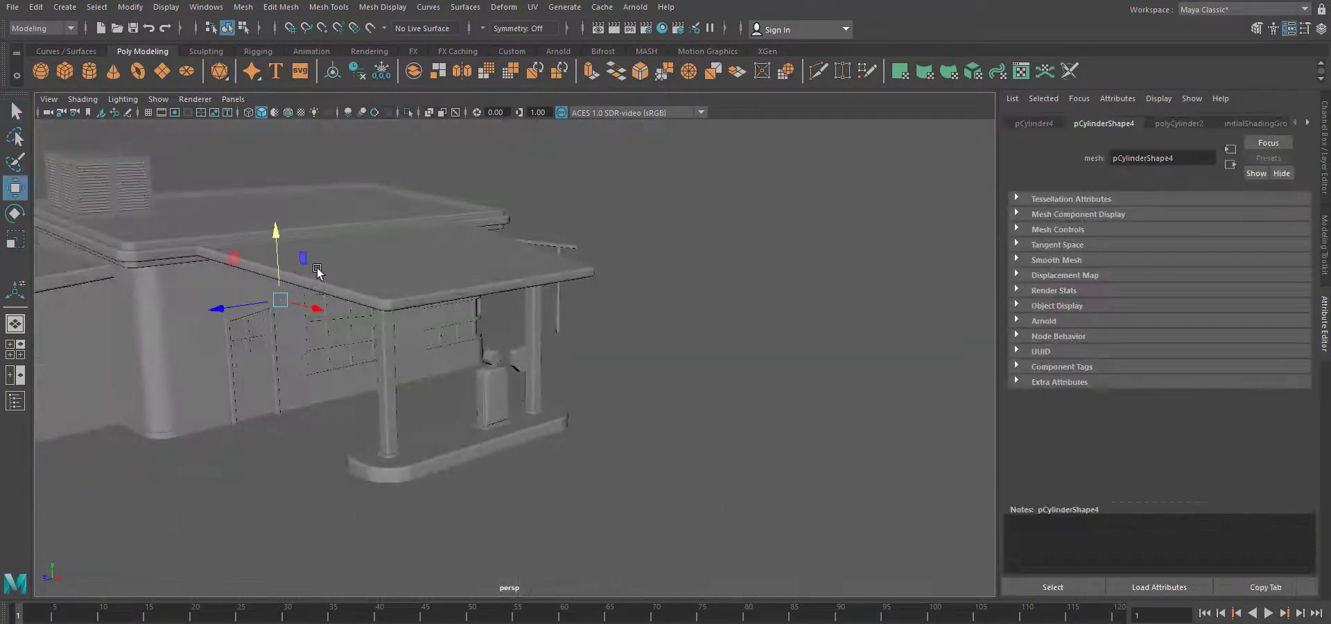
{"action": "left_click_drag", "start_coordinate": [319, 309], "coordinate": [544, 381]}
{"action": "left_click_drag", "start_coordinate": [554, 416], "coordinate": [615, 442], "text": "alt"}
{"action": "scroll", "coordinate": [615, 442], "scroll_direction": "up", "scroll_amount": 2}
In the side view, rotate the cylinder so that it lies horizontally.
{"action": "left_click", "coordinate": [1179, 123]}
{"action": "key", "text": "space"}
{"action": "key", "text": "space"}
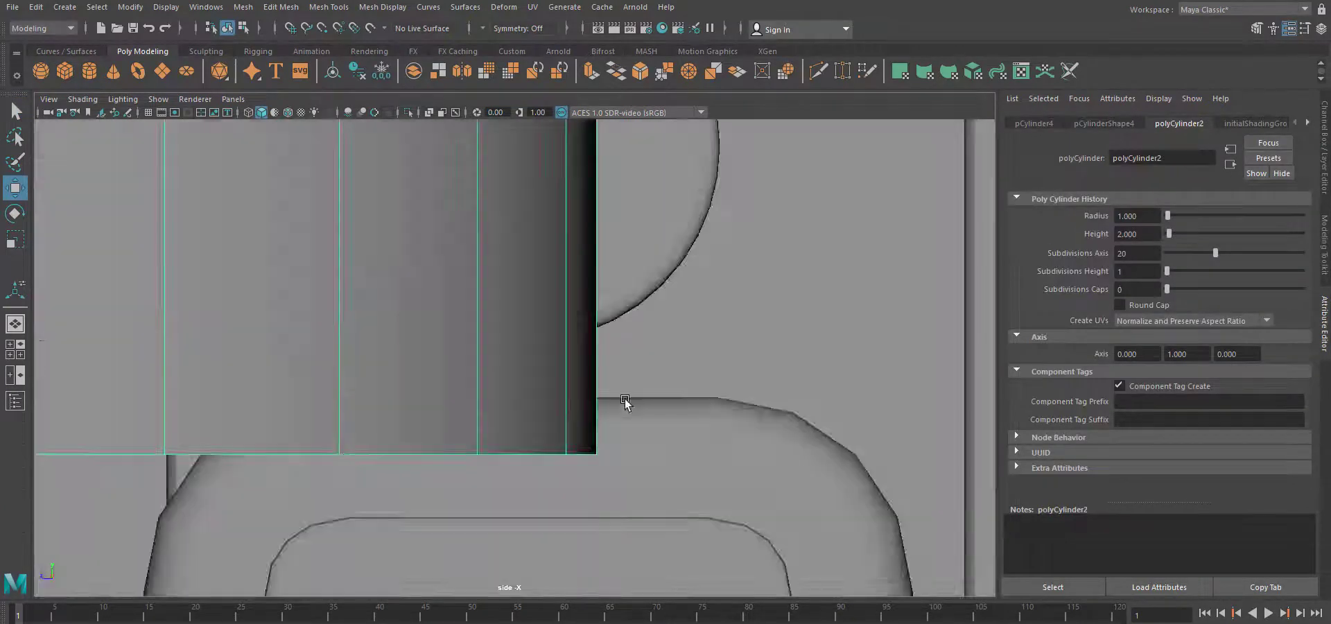
{"action": "scroll", "coordinate": [625, 400], "scroll_direction": "down", "scroll_amount": 10}
{"action": "key", "text": "e"}
{"action": "left_click_drag", "start_coordinate": [519, 290], "coordinate": [323, 257]}
{"action": "scroll", "coordinate": [599, 419], "scroll_direction": "up", "scroll_amount": 2}
Scale the cylinder down uniformly and stretch it lengthwise into a thin rod.
{"action": "key", "text": "r"}
{"action": "scroll", "coordinate": [460, 398], "scroll_direction": "up", "scroll_amount": 8}
{"action": "middle_click_drag", "start_coordinate": [539, 161], "coordinate": [723, 385], "text": "alt"}
{"action": "scroll", "coordinate": [724, 385], "scroll_direction": "up", "scroll_amount": 2}
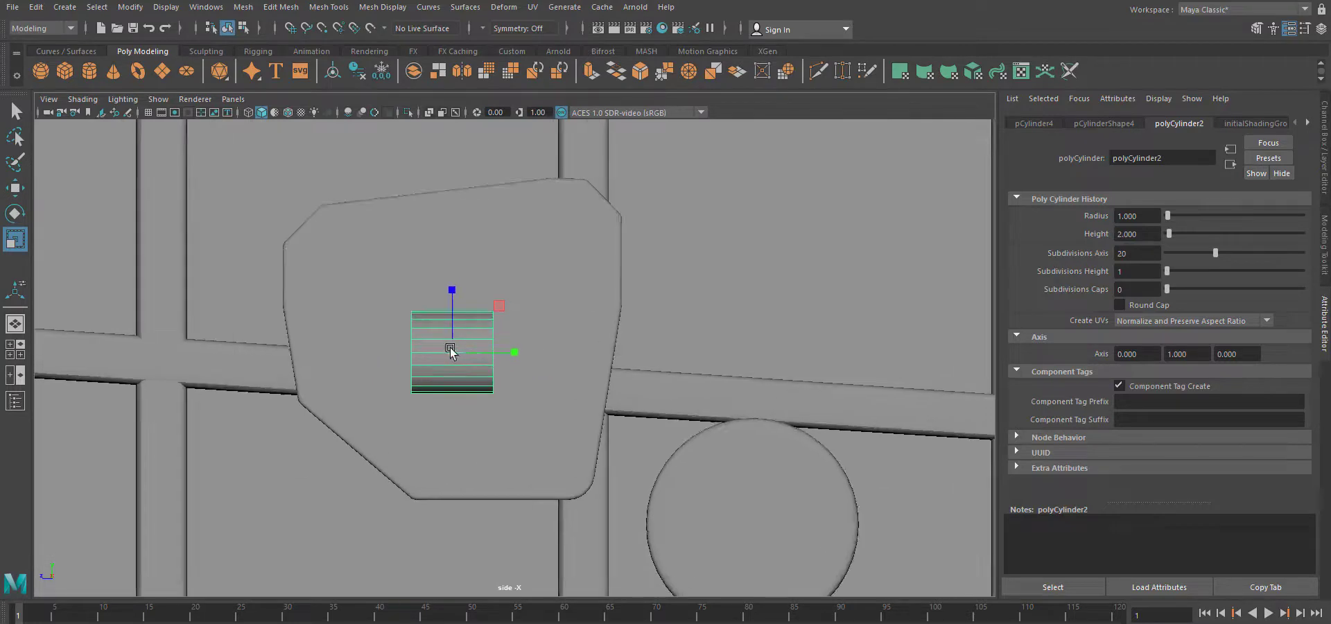
{"action": "left_click_drag", "start_coordinate": [451, 352], "coordinate": [430, 345]}
{"action": "left_click_drag", "start_coordinate": [513, 352], "coordinate": [720, 352]}
Place the rod against the upper part of the block's pump-side end and fine-tune its overall scale.
{"action": "key", "text": "w"}
{"action": "left_click_drag", "start_coordinate": [452, 352], "coordinate": [742, 257]}
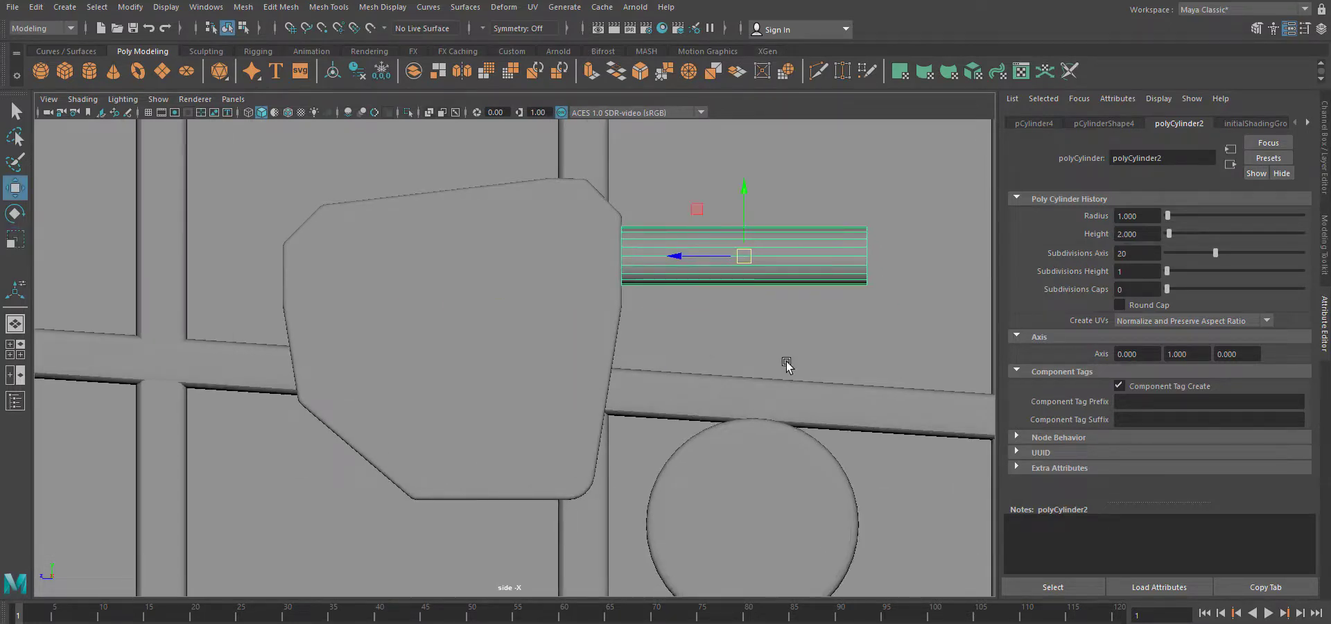
{"action": "scroll", "coordinate": [787, 363], "scroll_direction": "down", "scroll_amount": 2}
{"action": "middle_click_drag", "start_coordinate": [693, 383], "coordinate": [571, 410], "text": "alt"}
{"action": "scroll", "coordinate": [665, 363], "scroll_direction": "up", "scroll_amount": 1}
{"action": "key", "text": "r"}
{"action": "left_click_drag", "start_coordinate": [580, 301], "coordinate": [584, 299]}
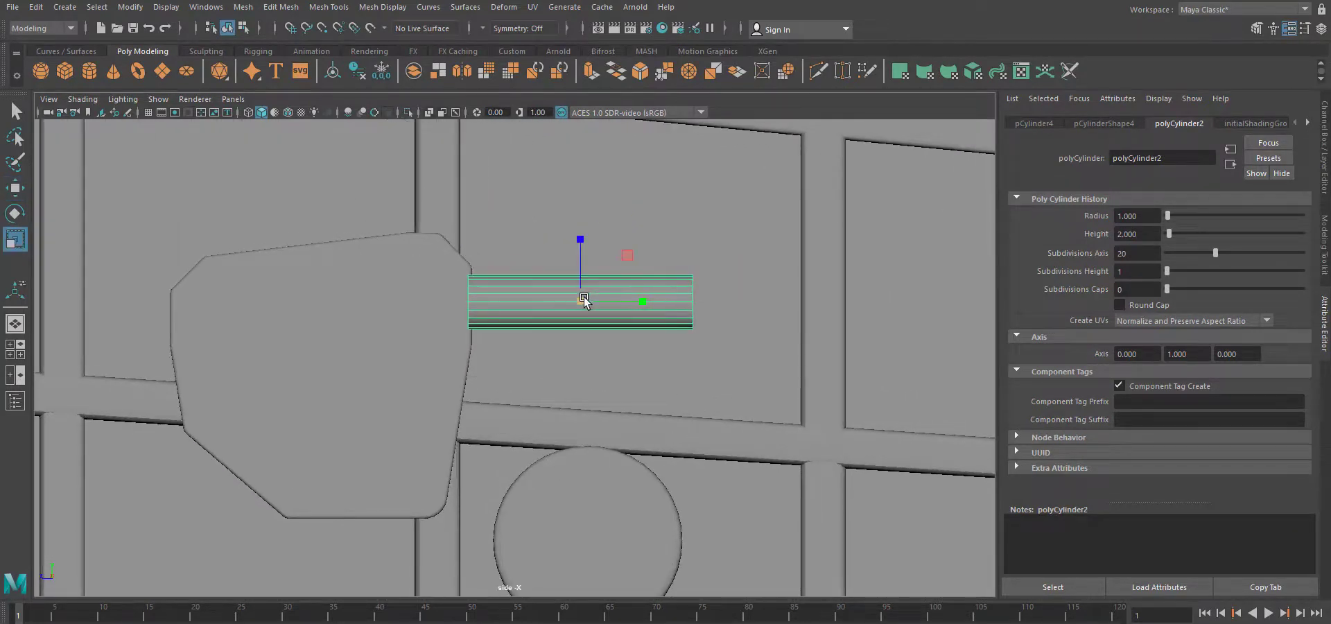
{"action": "key", "text": "w"}
Duplicate the rod, move the copy to the block's opposite end and shorten it.
{"action": "middle_click_drag", "start_coordinate": [634, 324], "coordinate": [629, 417], "text": "alt"}
{"action": "key", "text": "ctrl+d"}
{"action": "left_click_drag", "start_coordinate": [390, 272], "coordinate": [460, 352]}
{"action": "key", "text": "r"}
{"action": "key", "text": "w"}
Tilt the short cylinder to match the block's slanted end and seat it partly inside the block.
{"action": "key", "text": "e"}
{"action": "left_click_drag", "start_coordinate": [509, 315], "coordinate": [498, 307]}
{"action": "key", "text": "w"}
{"action": "mouse_move", "coordinate": [460, 352]}
{"action": "left_mouse_down"}
{"action": "mouse_move", "coordinate": [452, 374]}
{"action": "mouse_move", "coordinate": [463, 358]}
{"action": "left_mouse_up"}
{"action": "key", "text": "e"}
{"action": "left_click_drag", "start_coordinate": [511, 317], "coordinate": [514, 321]}
{"action": "key", "text": "r"}
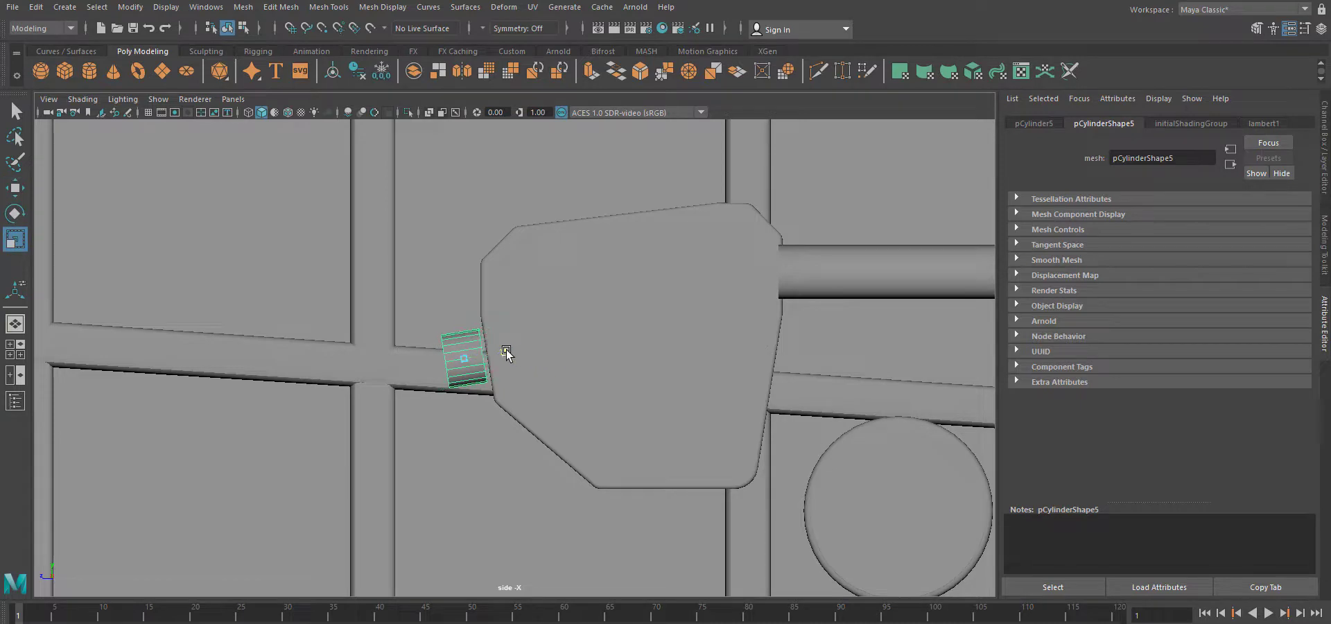
{"action": "key", "text": "w"}
{"action": "left_click_drag", "start_coordinate": [463, 358], "coordinate": [481, 357]}
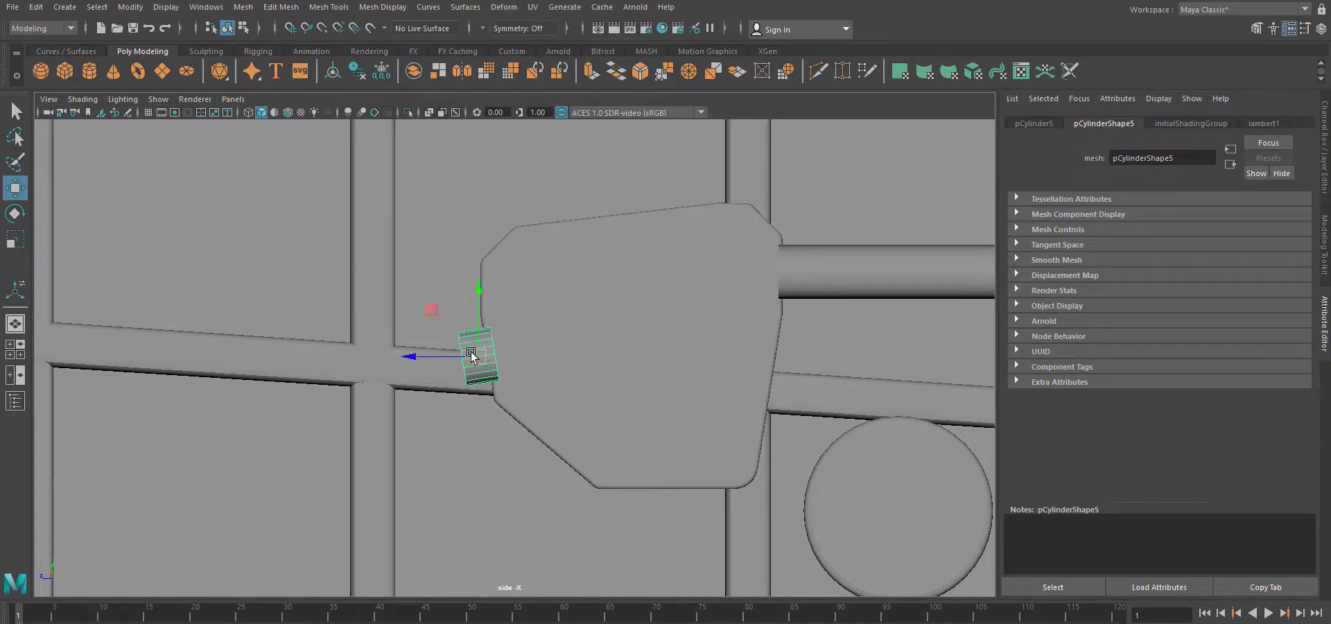
In the perspective view, shift the short cylinder and the long rod into line with the block's thickness.
{"action": "scroll", "coordinate": [635, 440], "scroll_direction": "down", "scroll_amount": 5}
{"action": "scroll", "coordinate": [651, 440], "scroll_direction": "up", "scroll_amount": 2}
{"action": "key", "text": "space"}
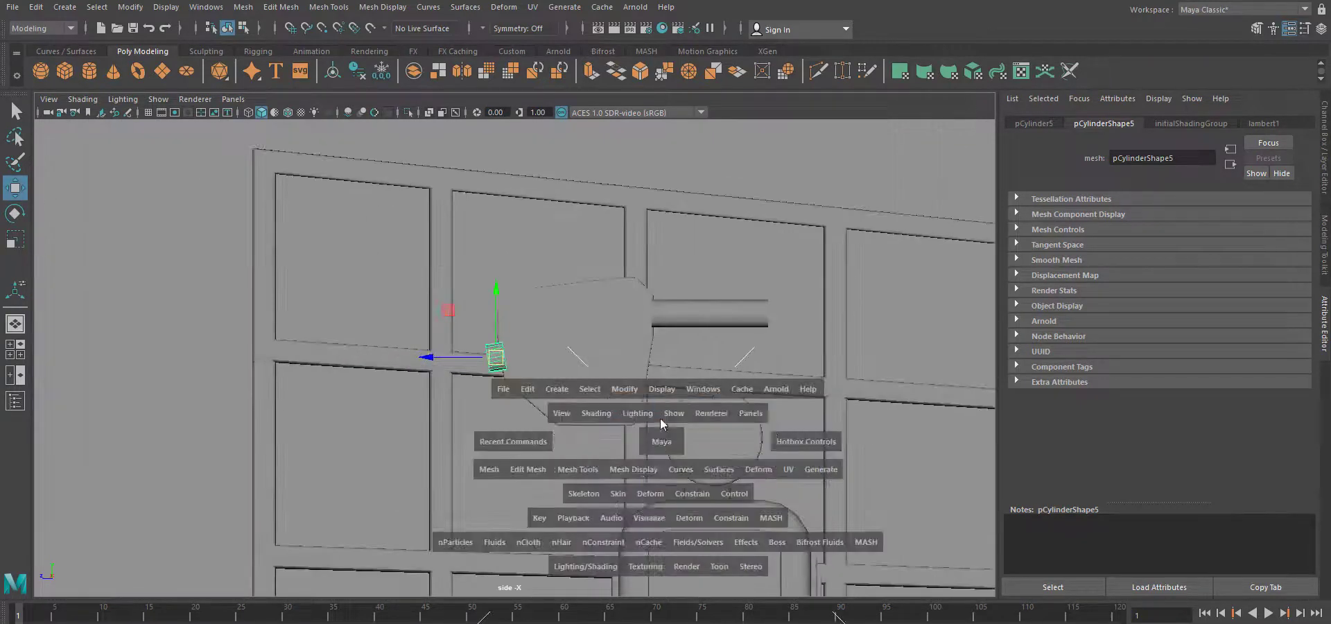
{"action": "left_click_drag", "start_coordinate": [659, 437], "coordinate": [659, 416]}
{"action": "key", "text": "f"}
{"action": "scroll", "coordinate": [582, 460], "scroll_direction": "down", "scroll_amount": 5}
{"action": "left_click_drag", "start_coordinate": [557, 370], "coordinate": [489, 353]}
{"action": "left_click_drag", "start_coordinate": [492, 364], "coordinate": [277, 416], "text": "alt"}
{"action": "left_click", "coordinate": [603, 410]}
{"action": "left_click_drag", "start_coordinate": [530, 407], "coordinate": [612, 501]}
Taper the long rod by scaling down the ring of vertices at its block end.
{"action": "scroll", "coordinate": [612, 502], "scroll_direction": "down", "scroll_amount": 3}
{"action": "right_click_drag", "start_coordinate": [468, 308], "coordinate": [409, 309]}
{"action": "left_click_drag", "start_coordinate": [311, 235], "coordinate": [472, 400]}
{"action": "key", "text": "r"}
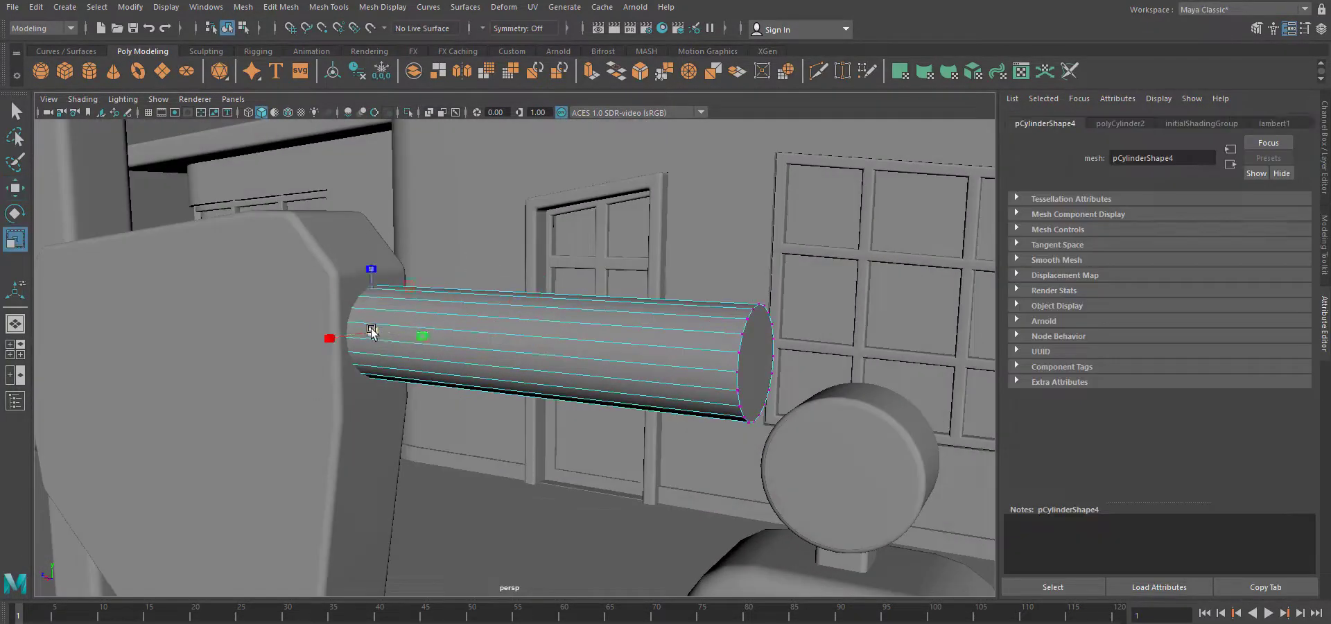
{"action": "left_click_drag", "start_coordinate": [371, 331], "coordinate": [360, 333]}
Round the long rod's free end with a multi-segment bevel at a reduced fraction, and return to object mode.
{"action": "left_click_drag", "start_coordinate": [603, 442], "coordinate": [554, 457], "text": "alt"}
{"action": "right_click_drag", "start_coordinate": [633, 333], "coordinate": [634, 371]}
{"action": "left_click", "coordinate": [647, 411]}
{"action": "key", "text": "ctrl+b"}
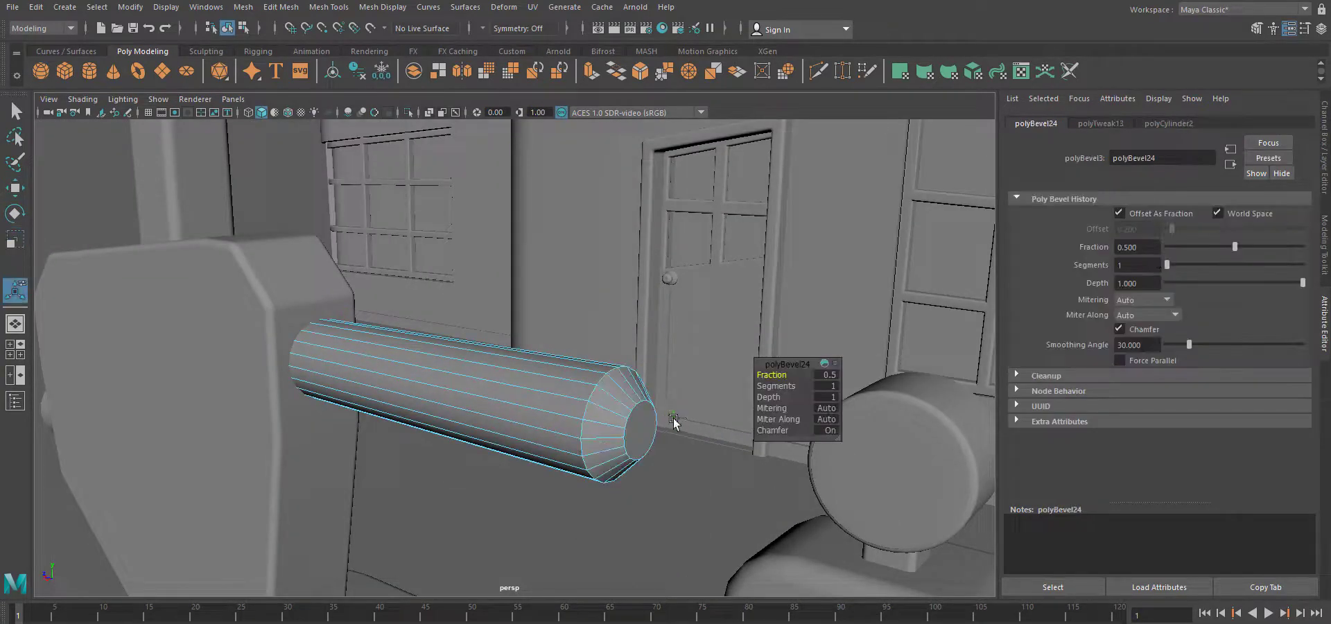
{"action": "left_click_drag", "start_coordinate": [1167, 265], "coordinate": [1216, 266]}
{"action": "left_click_drag", "start_coordinate": [1235, 247], "coordinate": [1204, 248]}
{"action": "right_click_drag", "start_coordinate": [393, 371], "coordinate": [444, 331]}
{"action": "key", "text": "q"}
{"action": "left_click", "coordinate": [298, 207]}
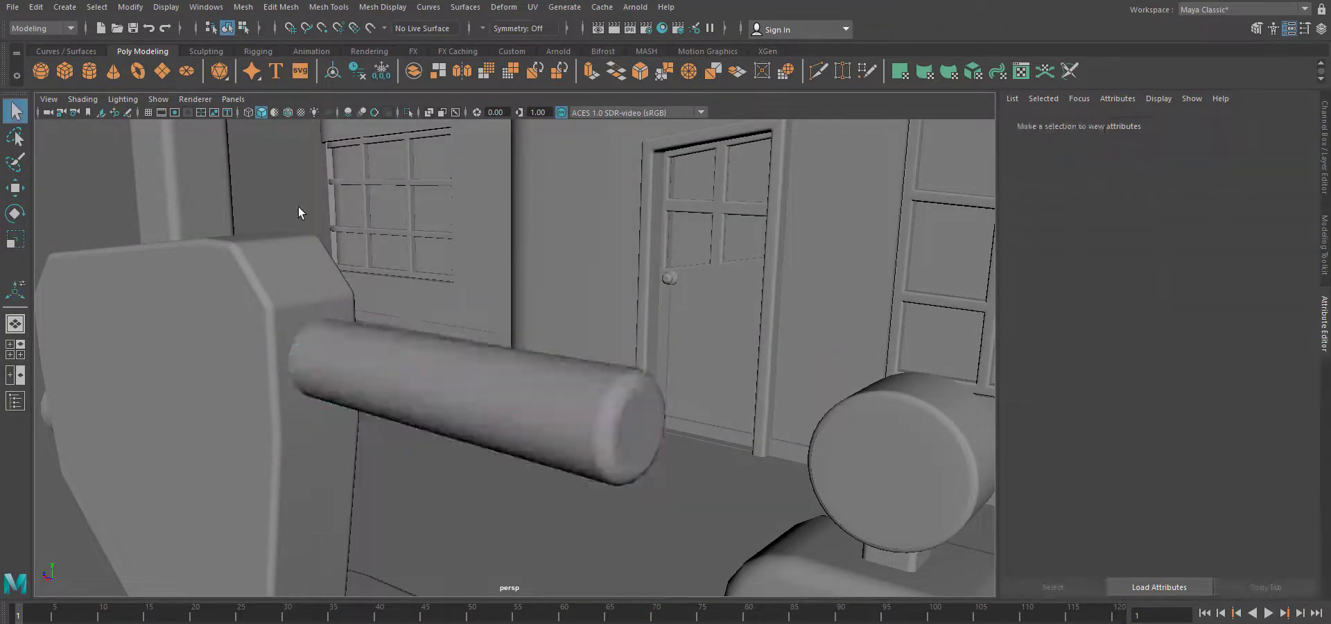
Extrude the short cylinder's outer end face and scale it inward to 0.717.
{"action": "scroll", "coordinate": [332, 277], "scroll_direction": "down", "scroll_amount": 5}
{"action": "left_click_drag", "start_coordinate": [332, 278], "coordinate": [444, 504], "text": "alt"}
{"action": "right_click_drag", "start_coordinate": [444, 505], "coordinate": [517, 510], "text": "alt"}
{"action": "right_click_drag", "start_coordinate": [560, 347], "coordinate": [556, 402]}
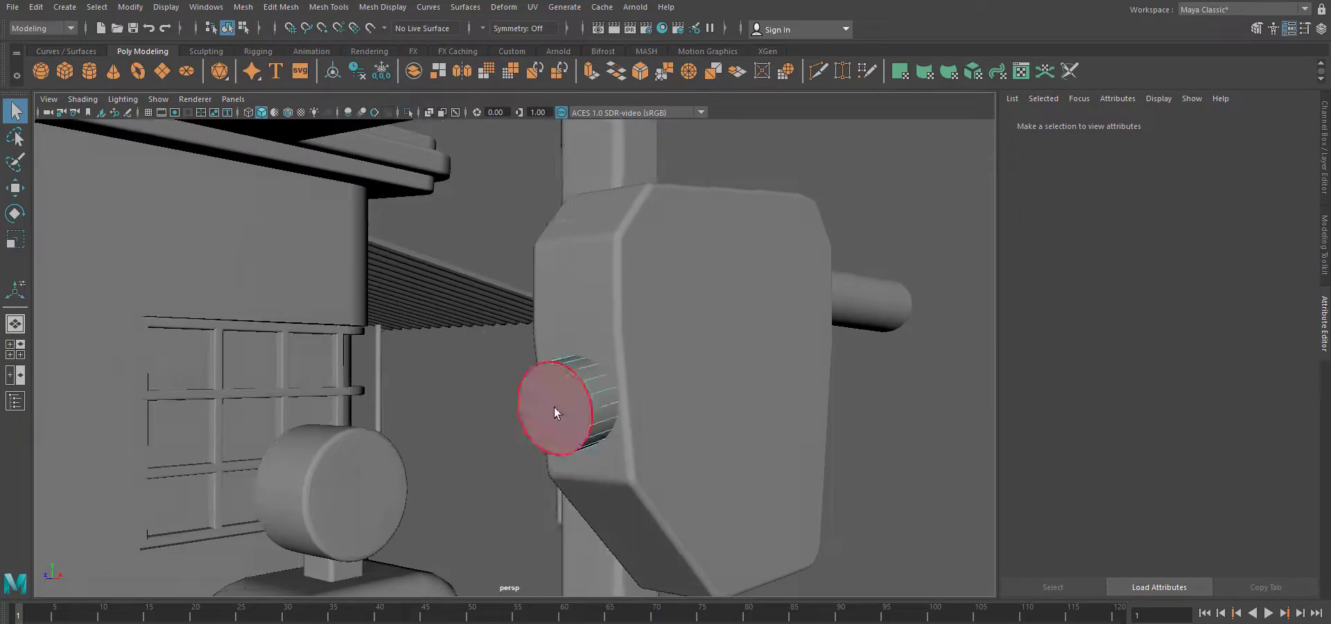
{"action": "left_click", "coordinate": [554, 409]}
{"action": "key", "text": "ctrl+e"}
{"action": "left_click_drag", "start_coordinate": [554, 409], "coordinate": [543, 409]}
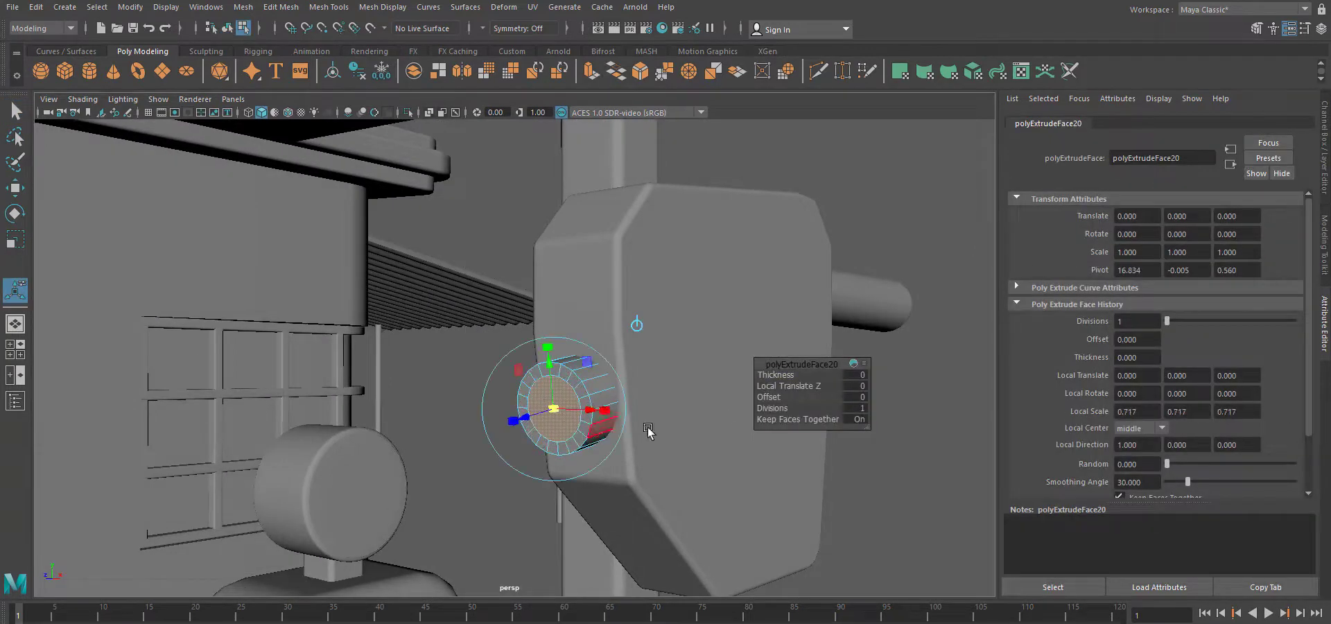
In the side view, extrude the inset face outward as the start of a spout and rotate its end downward.
{"action": "key", "text": "space"}
{"action": "left_click_drag", "start_coordinate": [647, 431], "coordinate": [677, 432]}
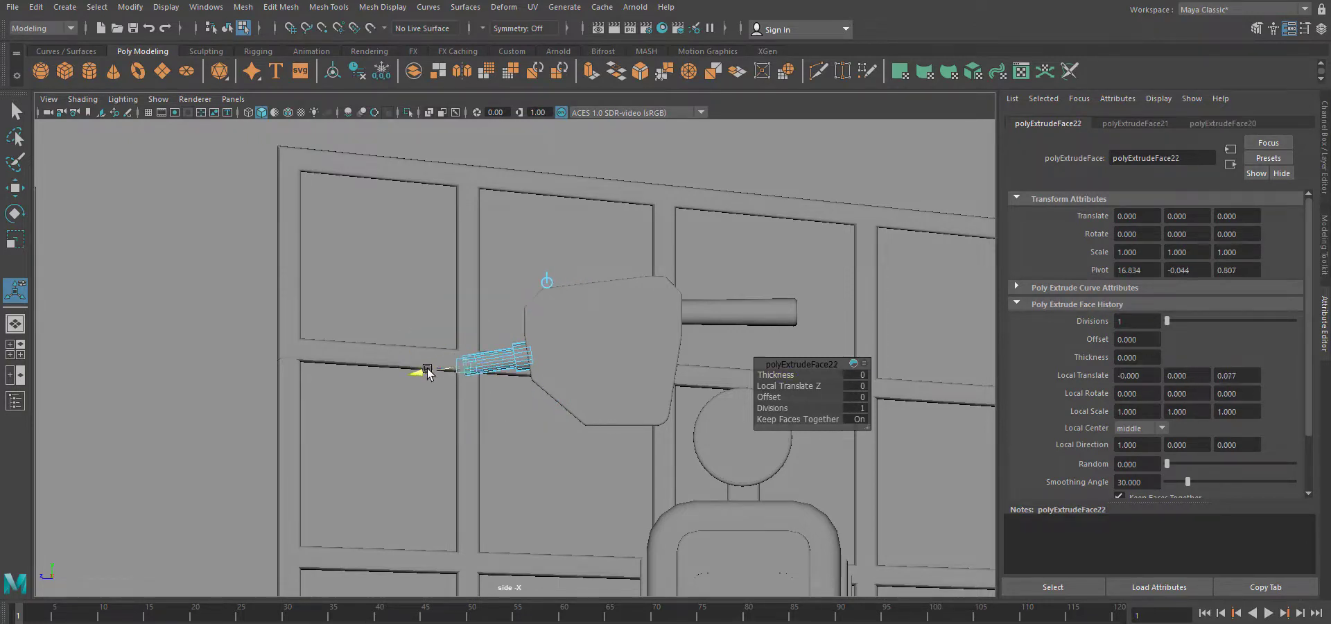
{"action": "left_click_drag", "start_coordinate": [428, 371], "coordinate": [424, 372]}
{"action": "key", "text": "e"}
{"action": "left_click_drag", "start_coordinate": [471, 308], "coordinate": [450, 341]}
Extrude two more downward sections from the spout's end face, rotating the end to continue the bend.
{"action": "key", "text": "ctrl+e"}
{"action": "left_click_drag", "start_coordinate": [431, 385], "coordinate": [388, 426]}
{"action": "key", "text": "e"}
{"action": "left_click_drag", "start_coordinate": [430, 349], "coordinate": [417, 346]}
{"action": "key", "text": "ctrl+e"}
{"action": "left_click_drag", "start_coordinate": [397, 431], "coordinate": [393, 437]}
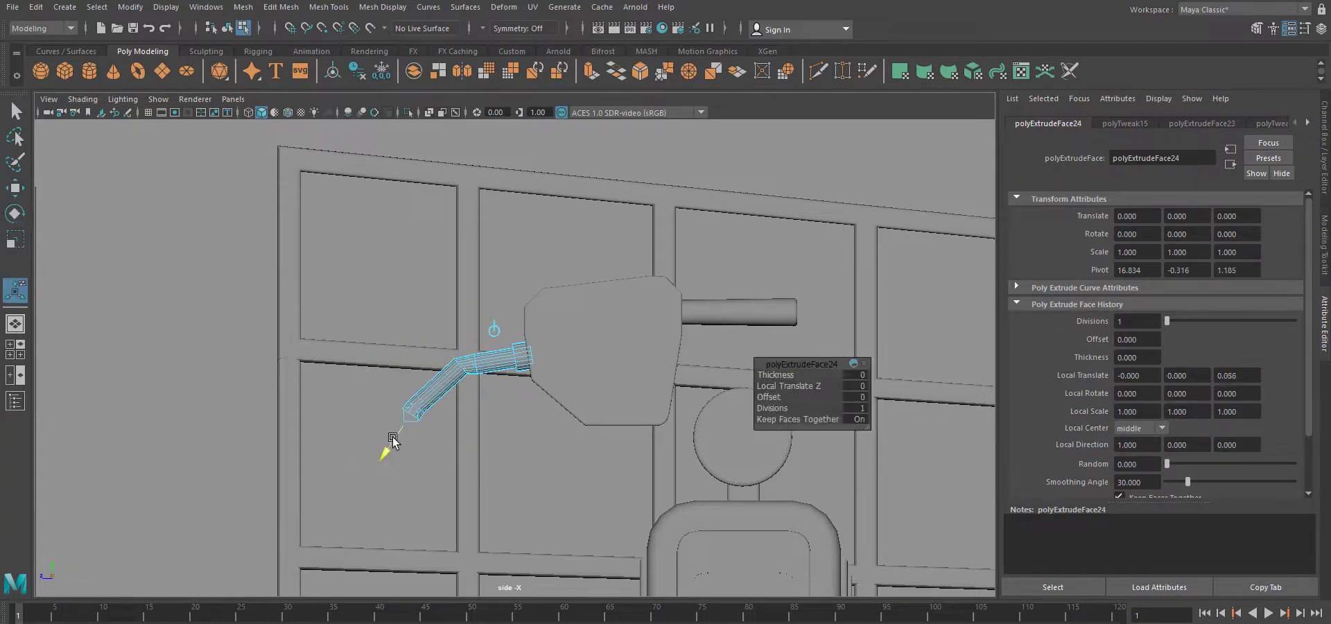
{"action": "key", "text": "e"}
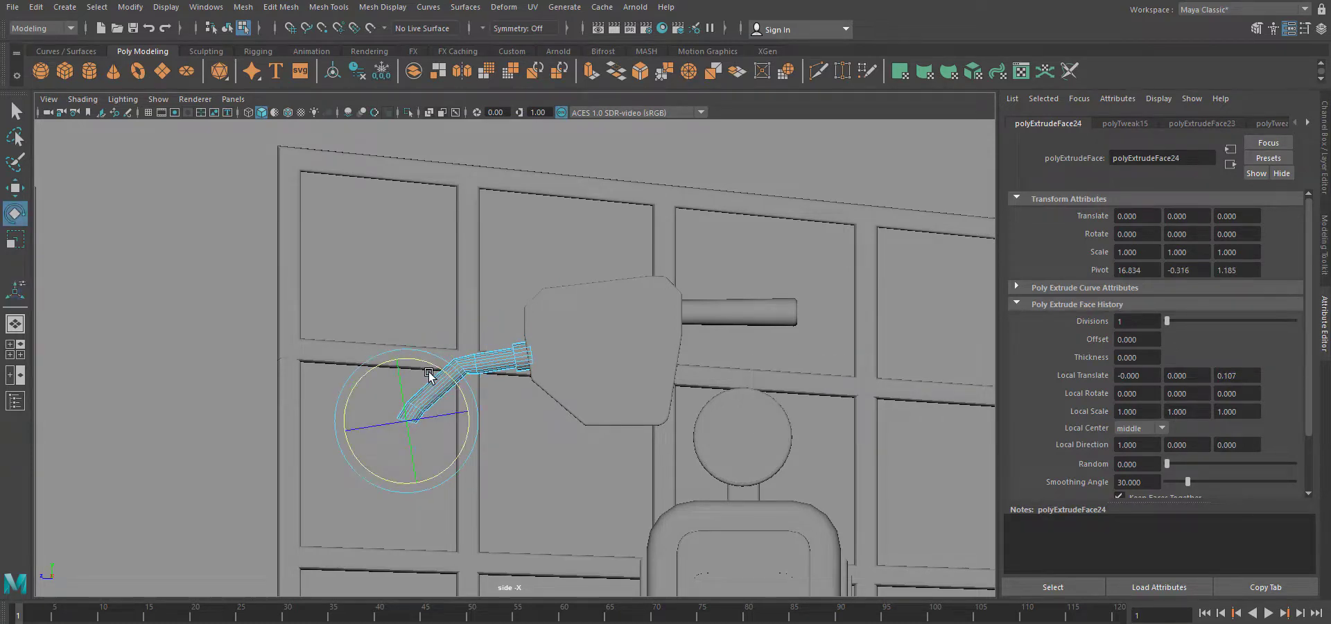
Insert an edge loop around the middle of the spout's long angled section.
{"action": "right_click_drag", "start_coordinate": [429, 372], "coordinate": [424, 523], "text": "alt"}
{"action": "middle_click_drag", "start_coordinate": [424, 523], "coordinate": [529, 465], "text": "alt"}
{"action": "right_click_drag", "start_coordinate": [532, 315], "coordinate": [554, 303]}
{"action": "left_click", "coordinate": [339, 7]}
{"action": "left_click", "coordinate": [354, 109]}
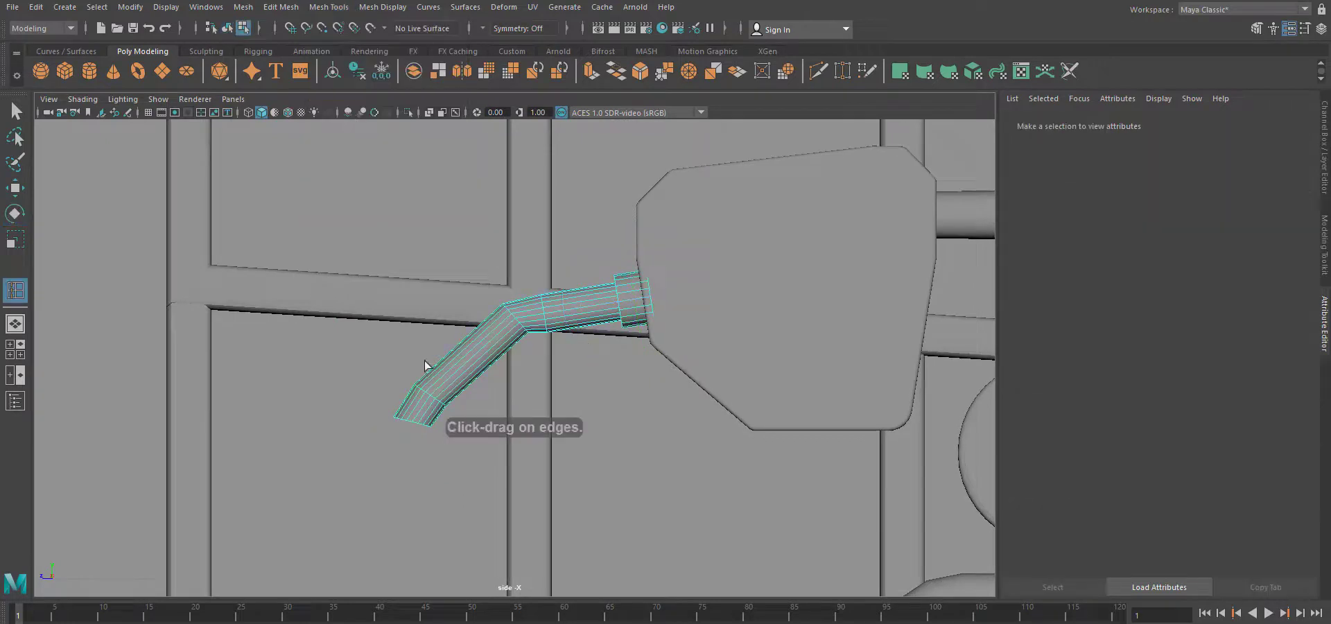
{"action": "left_click", "coordinate": [475, 357]}
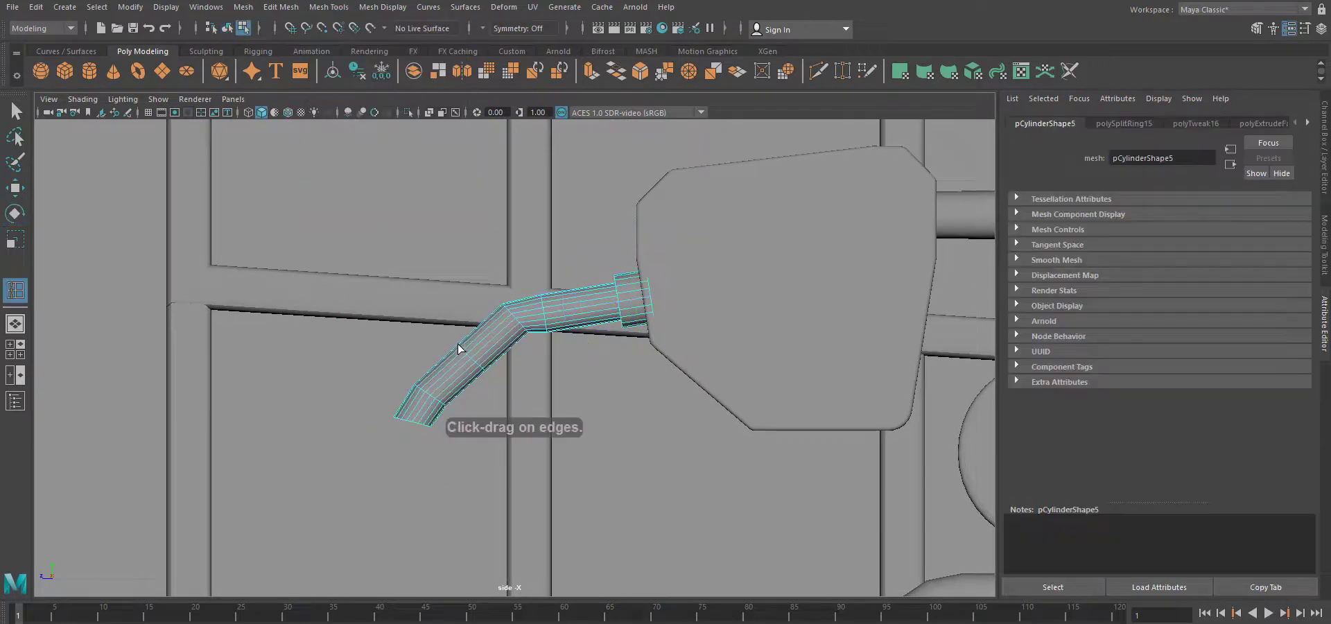
Rotate and shift the edge loop at the spout's upper bend to soften the curve.
{"action": "left_click", "coordinate": [15, 186]}
{"action": "scroll", "coordinate": [505, 313], "scroll_direction": "up", "scroll_amount": 4}
{"action": "right_click_drag", "start_coordinate": [505, 313], "coordinate": [508, 280]}
{"action": "key", "text": "e"}
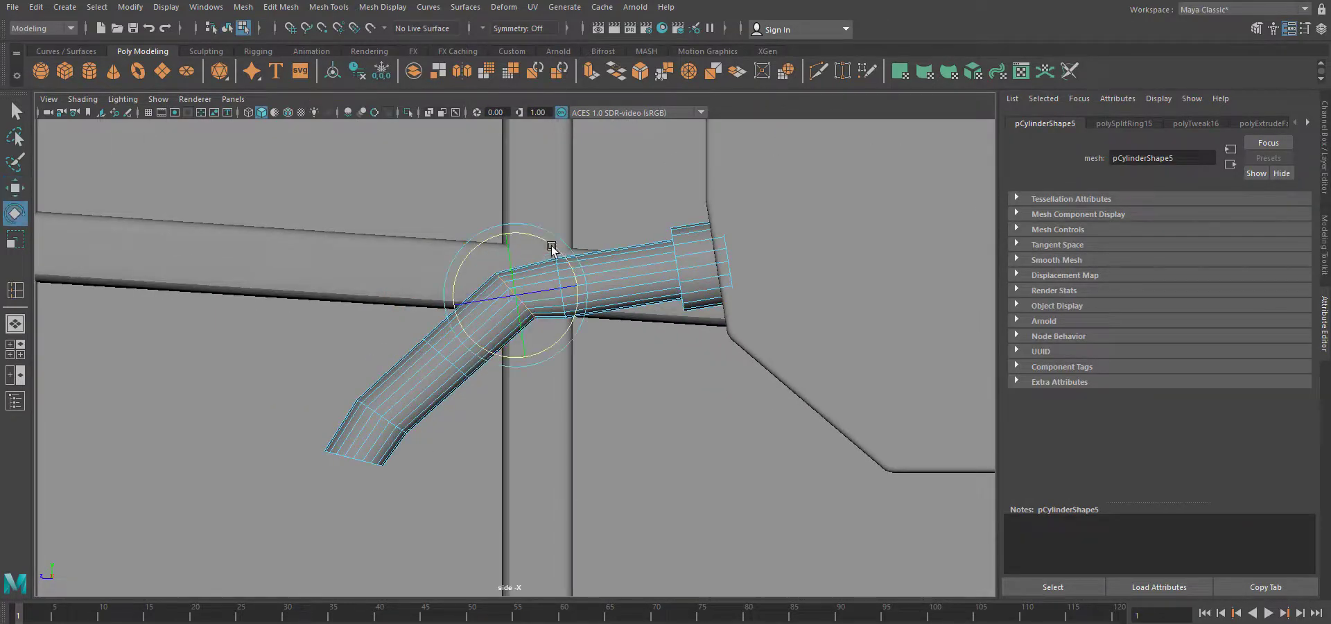
{"action": "key", "text": "w"}
{"action": "left_click_drag", "start_coordinate": [515, 295], "coordinate": [501, 303]}
Shift the spout's new middle loop outward and nudge the upper bend loop to even out the curve.
{"action": "double_click", "coordinate": [448, 358]}
{"action": "left_click_drag", "start_coordinate": [445, 358], "coordinate": [433, 350]}
{"action": "key", "text": "e"}
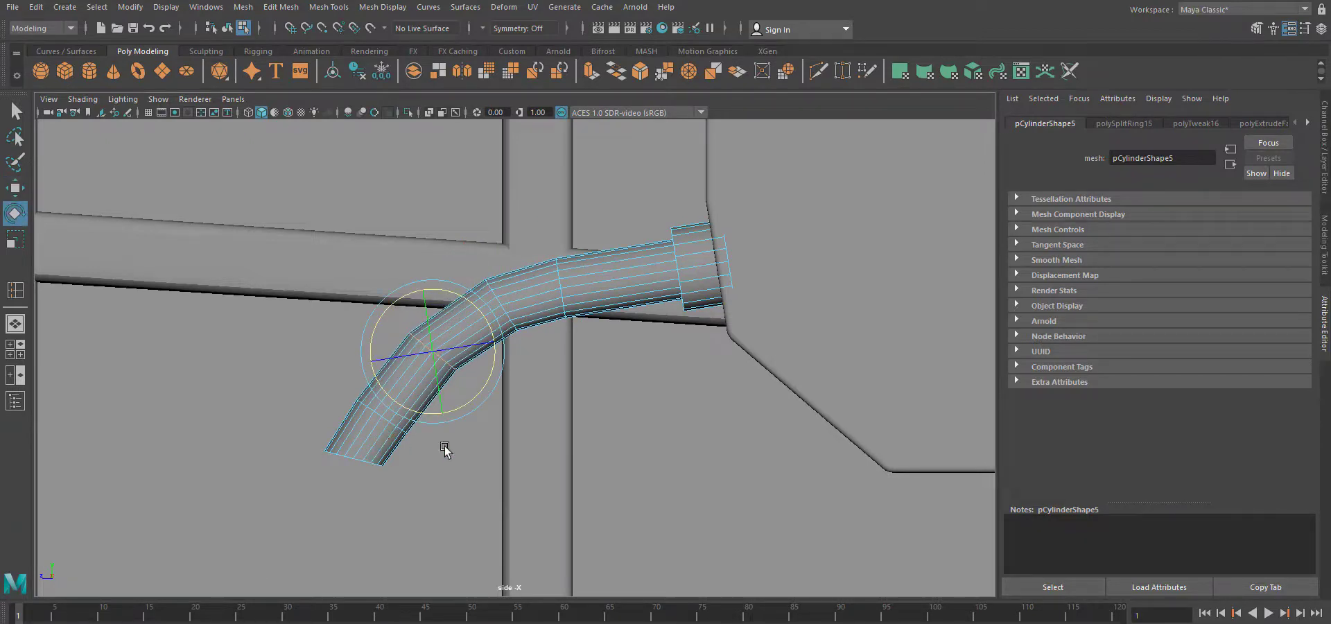
{"action": "double_click", "coordinate": [499, 303]}
{"action": "key", "text": "w"}
{"action": "left_click_drag", "start_coordinate": [500, 304], "coordinate": [490, 305]}
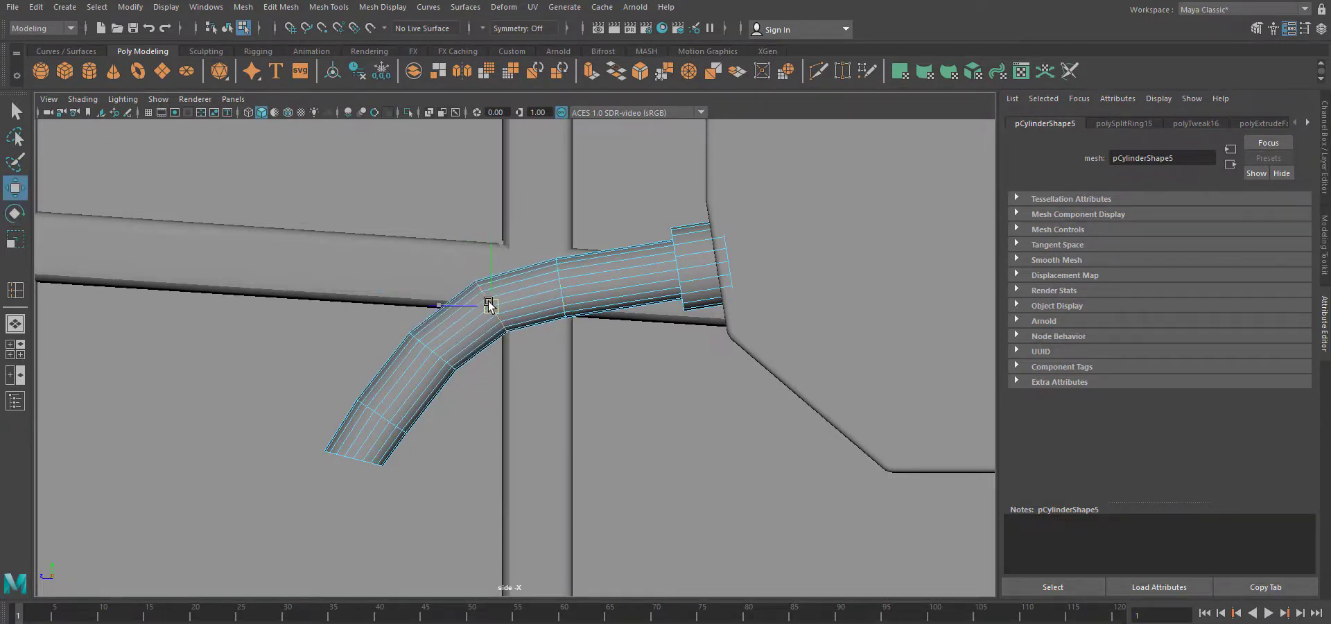
Extrude the open end face of the curved spout and scale it inward to form a thin rim.
{"action": "key", "text": "F8"}
{"action": "right_click_drag", "start_coordinate": [630, 509], "coordinate": [552, 513], "text": "alt"}
{"action": "key", "text": "space"}
{"action": "left_click_drag", "start_coordinate": [574, 515], "coordinate": [716, 501]}
{"action": "left_click", "coordinate": [613, 502]}
{"action": "right_click_drag", "start_coordinate": [716, 500], "coordinate": [630, 499], "text": "alt"}
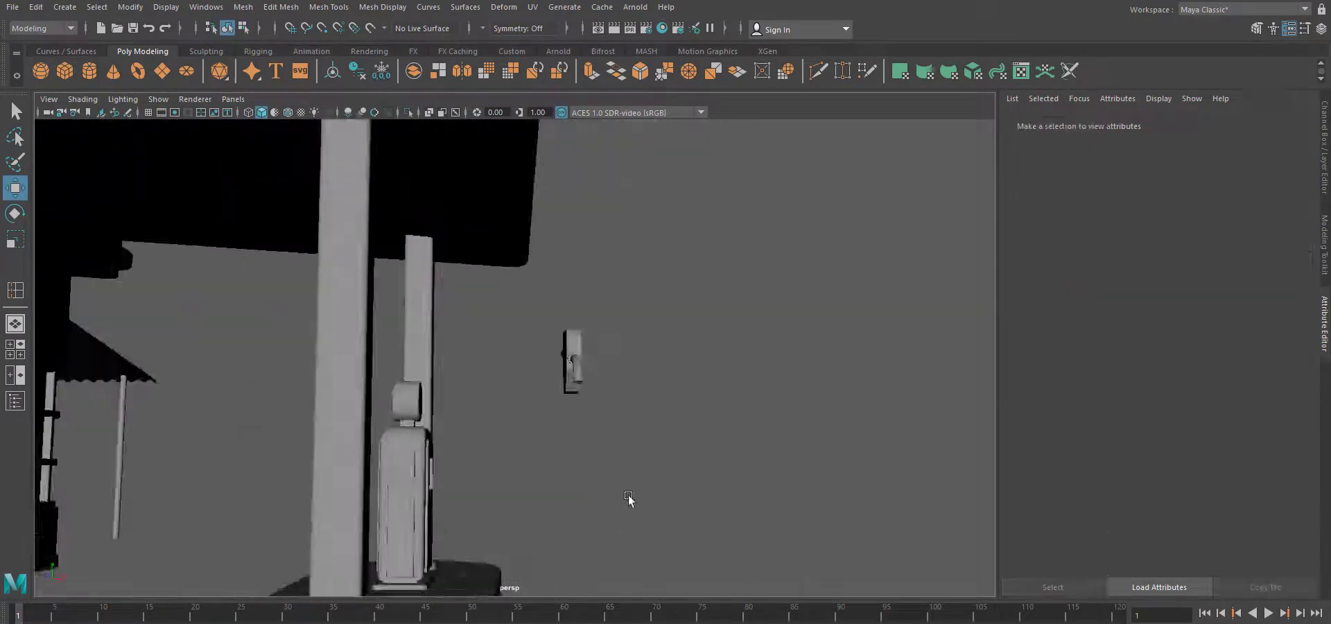
{"action": "left_click_drag", "start_coordinate": [629, 499], "coordinate": [441, 512], "text": "alt"}
{"action": "right_click_drag", "start_coordinate": [441, 512], "coordinate": [613, 510], "text": "alt"}
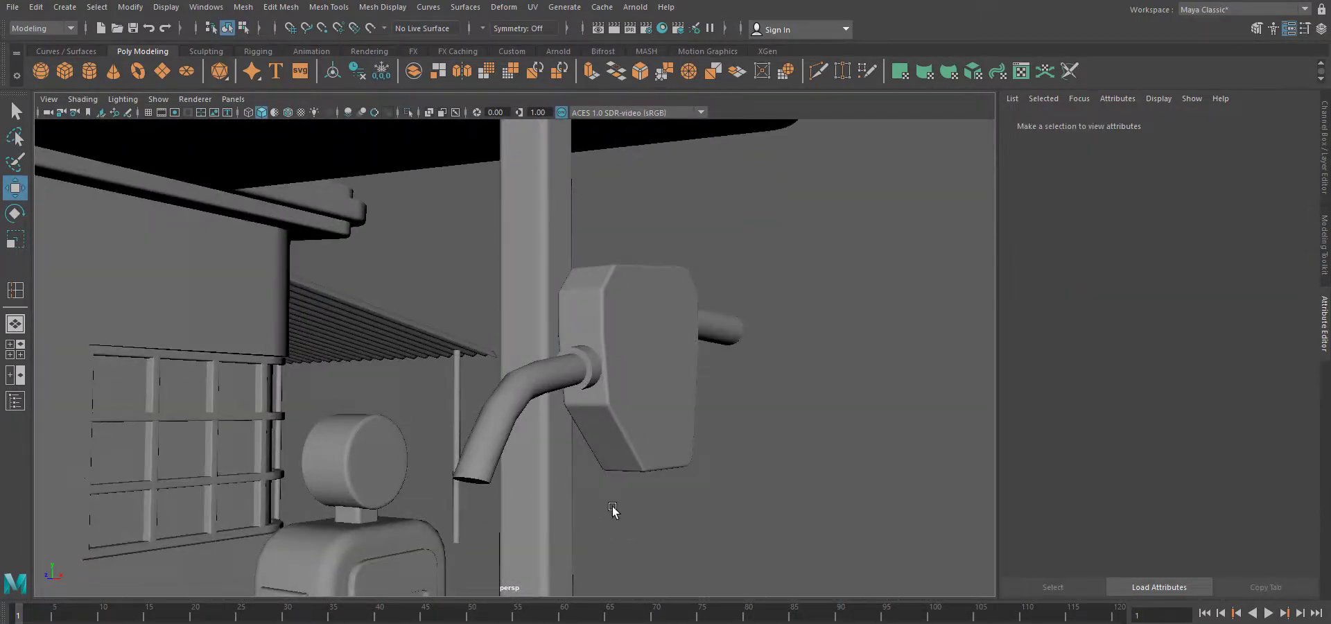
{"action": "left_click", "coordinate": [500, 449]}
{"action": "right_click_drag", "start_coordinate": [500, 450], "coordinate": [556, 444], "text": "alt"}
{"action": "left_click_drag", "start_coordinate": [557, 445], "coordinate": [609, 442], "text": "alt"}
{"action": "right_click_drag", "start_coordinate": [604, 320], "coordinate": [605, 356]}
{"action": "left_click", "coordinate": [598, 336]}
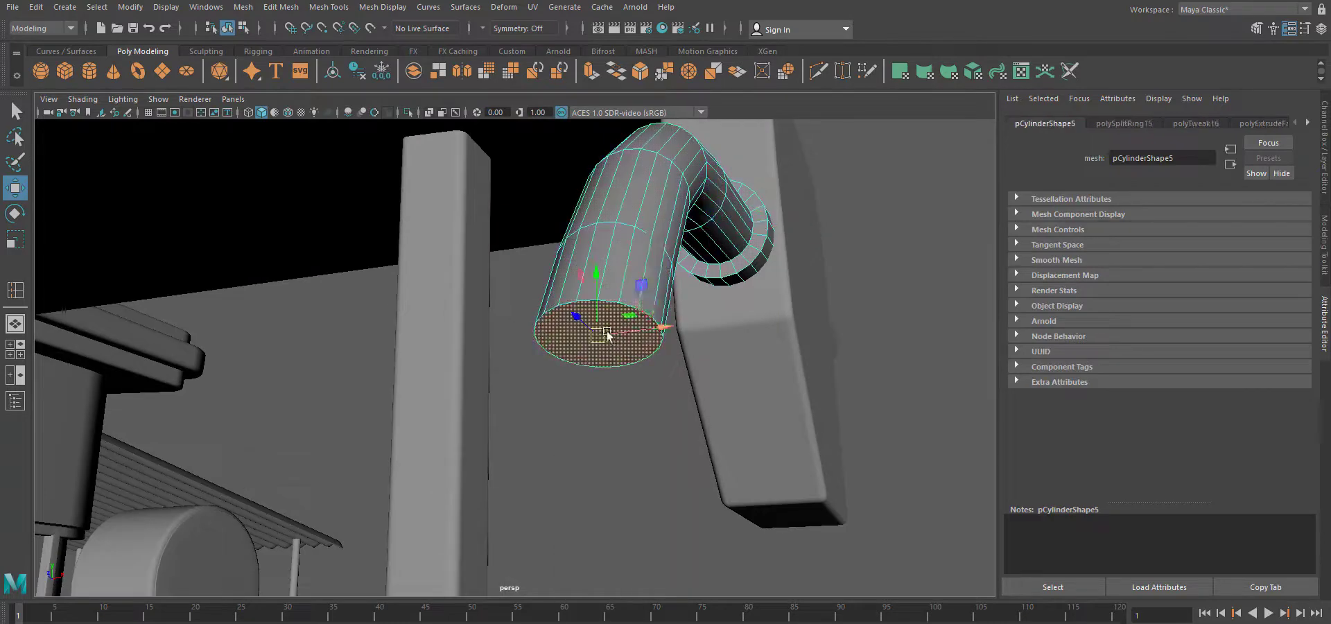
{"action": "key", "text": "ctrl+e"}
{"action": "left_click", "coordinate": [658, 327]}
{"action": "left_click_drag", "start_coordinate": [598, 335], "coordinate": [586, 337]}
Extrude the inset end face about 0.115 back into the spout and shift it to follow the bend, hollowing the opening.
{"action": "key", "text": "ctrl+e"}
{"action": "left_click_drag", "start_coordinate": [595, 375], "coordinate": [600, 293]}
{"action": "left_click_drag", "start_coordinate": [640, 329], "coordinate": [401, 407], "text": "alt"}
{"action": "right_click_drag", "start_coordinate": [401, 406], "coordinate": [356, 395], "text": "alt"}
{"action": "left_click_drag", "start_coordinate": [357, 395], "coordinate": [316, 407], "text": "alt"}
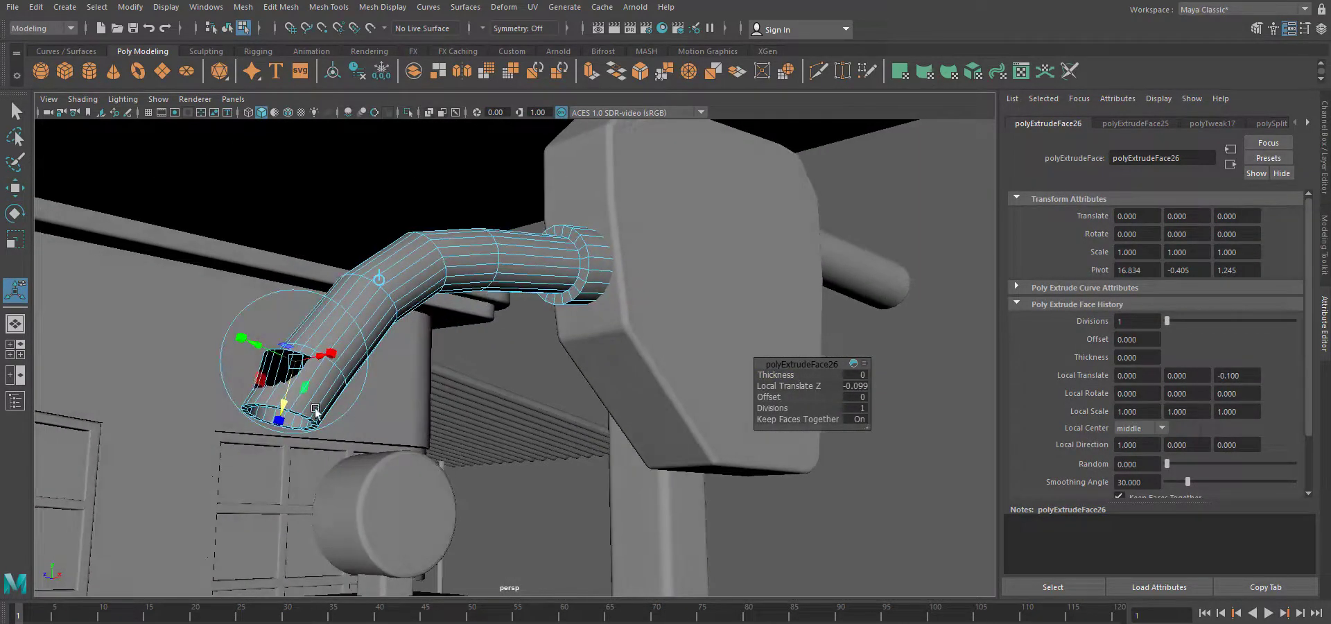
{"action": "left_click_drag", "start_coordinate": [255, 374], "coordinate": [275, 383]}
{"action": "left_click_drag", "start_coordinate": [275, 383], "coordinate": [416, 367], "text": "alt"}
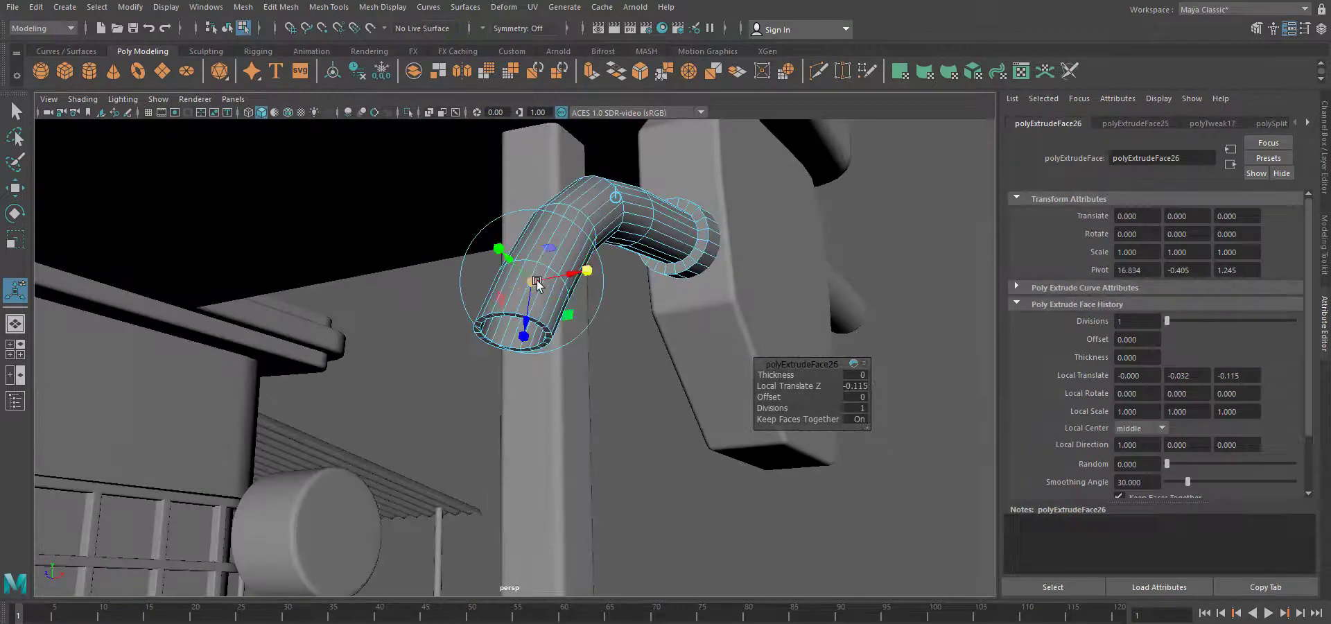
{"action": "right_click_drag", "start_coordinate": [594, 218], "coordinate": [657, 200]}
{"action": "key", "text": "q"}
{"action": "left_click", "coordinate": [624, 333]}
Create a polygon cube and move it out of the ground area to beside the fuel nozzle.
{"action": "scroll", "coordinate": [568, 416], "scroll_direction": "down", "scroll_amount": 8}
{"action": "left_click_drag", "start_coordinate": [538, 443], "coordinate": [459, 452], "text": "alt"}
{"action": "scroll", "coordinate": [501, 458], "scroll_direction": "up", "scroll_amount": 6}
{"action": "left_click", "coordinate": [65, 71]}
{"action": "key", "text": "space"}
{"action": "left_click", "coordinate": [718, 380]}
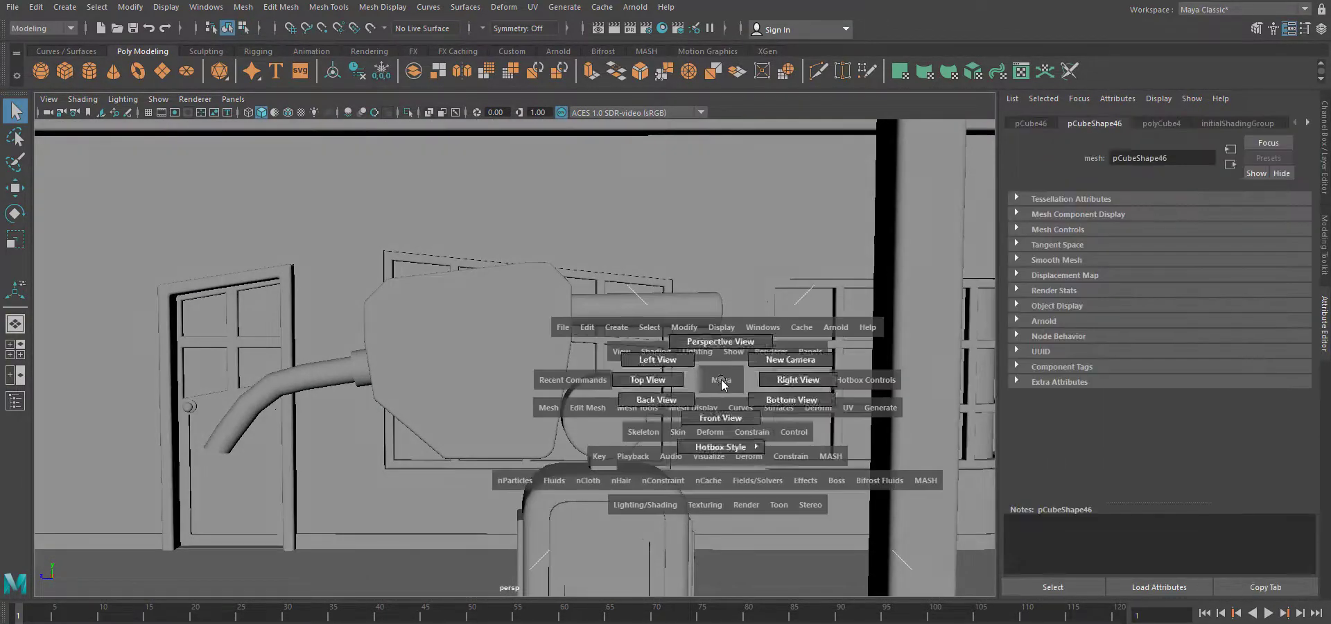
{"action": "scroll", "coordinate": [719, 380], "scroll_direction": "down", "scroll_amount": 8}
{"action": "left_click_drag", "start_coordinate": [718, 380], "coordinate": [797, 429], "text": "alt"}
{"action": "key", "text": "w"}
{"action": "left_click_drag", "start_coordinate": [369, 280], "coordinate": [613, 423]}
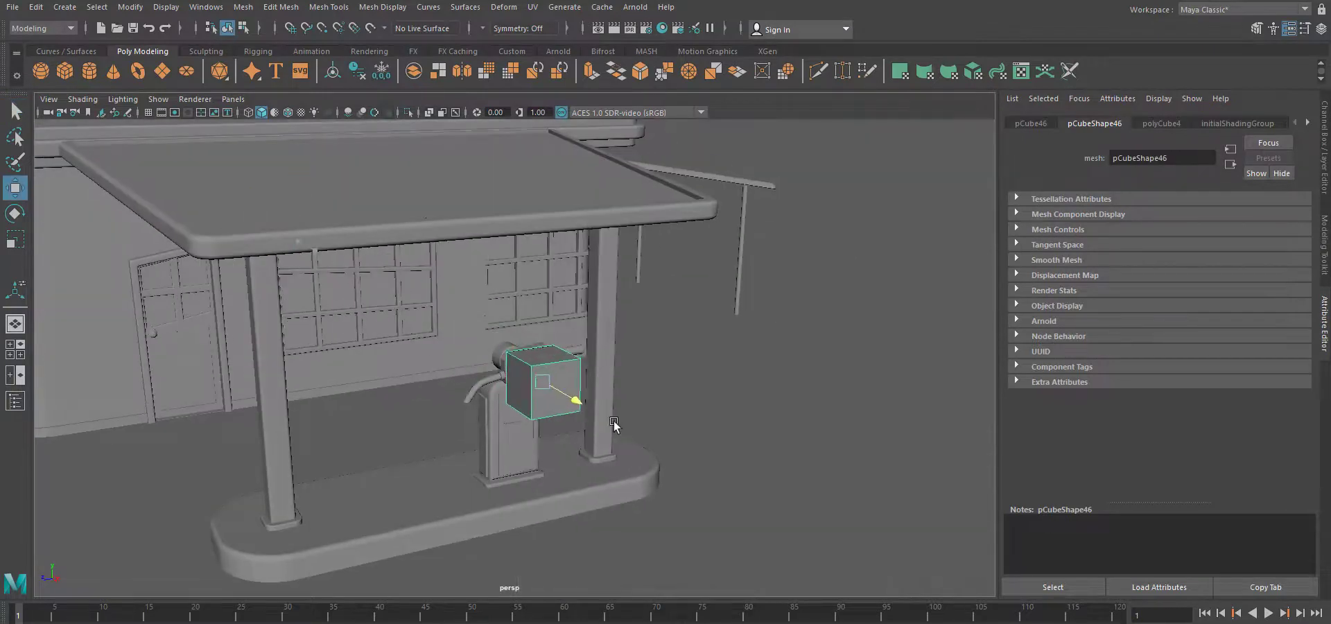
Position the cube below the nozzle's rod in the side view.
{"action": "key", "text": "space"}
{"action": "left_click_drag", "start_coordinate": [691, 350], "coordinate": [754, 352]}
{"action": "middle_click_drag", "start_coordinate": [745, 402], "coordinate": [492, 438], "text": "alt"}
{"action": "left_click_drag", "start_coordinate": [458, 334], "coordinate": [580, 374]}
Move the end vertices of the nozzle's rod outward to lengthen it slightly.
{"action": "middle_click_drag", "start_coordinate": [674, 259], "coordinate": [625, 257], "text": "alt"}
{"action": "scroll", "coordinate": [626, 256], "scroll_direction": "up", "scroll_amount": 4}
{"action": "right_click_drag", "start_coordinate": [616, 256], "coordinate": [565, 257]}
{"action": "left_click_drag", "start_coordinate": [644, 208], "coordinate": [614, 286]}
{"action": "left_click_drag", "start_coordinate": [590, 255], "coordinate": [612, 257]}
{"action": "right_click_drag", "start_coordinate": [622, 258], "coordinate": [642, 240]}
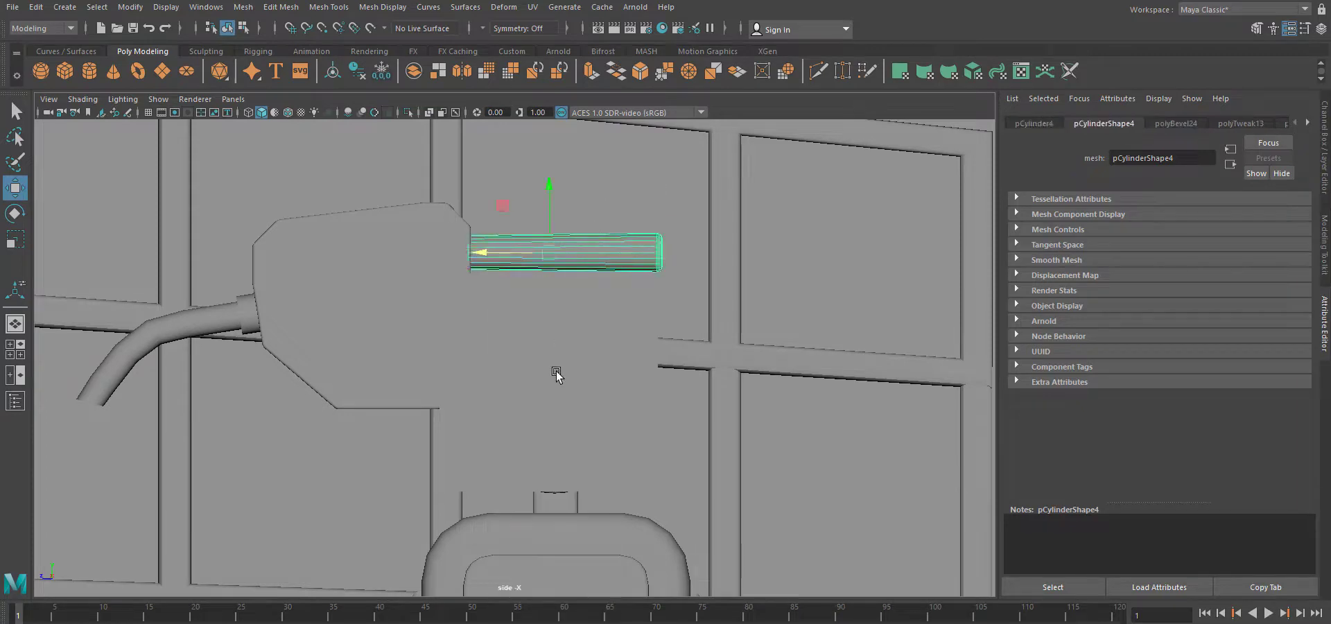
Scale the cube to fit the rod's length and raise it until its top meets the rod's underside.
{"action": "left_click", "coordinate": [555, 370]}
{"action": "key", "text": "r"}
{"action": "left_click_drag", "start_coordinate": [548, 381], "coordinate": [563, 354]}
{"action": "key", "text": "w"}
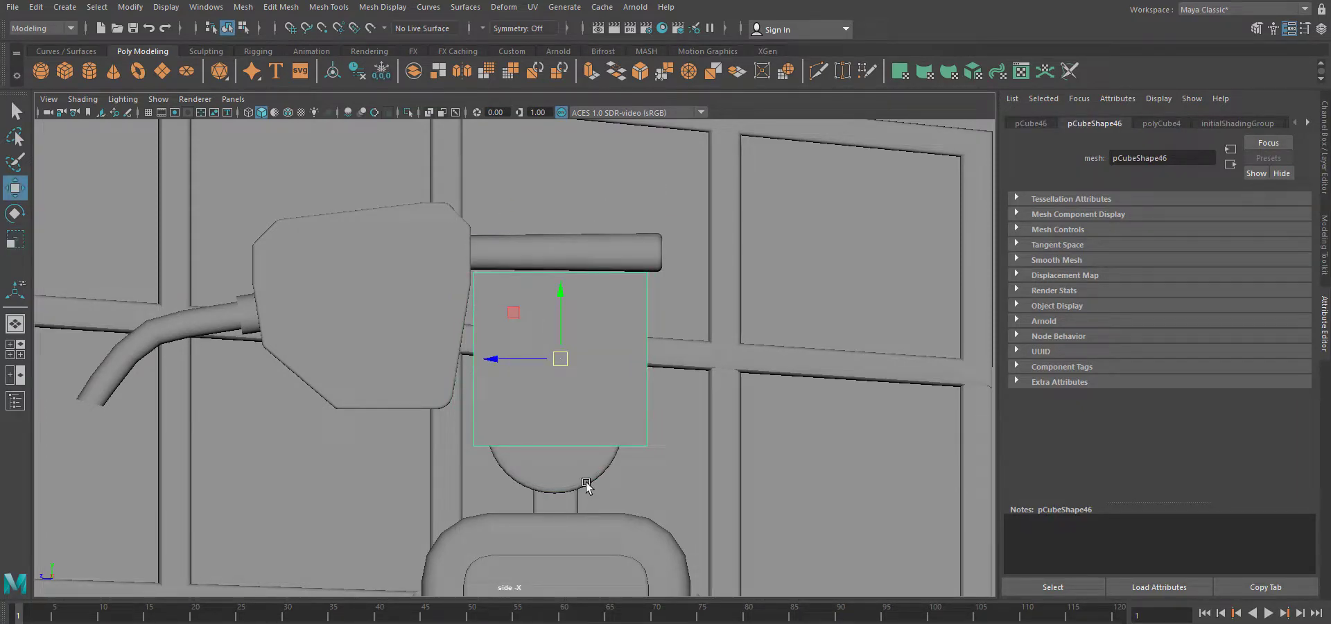
Delete the cube's side faces, top face and the face toward the nozzle body, keeping only the bottom and far end.
{"action": "right_click_drag", "start_coordinate": [624, 386], "coordinate": [621, 424]}
{"action": "left_click", "coordinate": [595, 377]}
{"action": "key", "text": "Delete"}
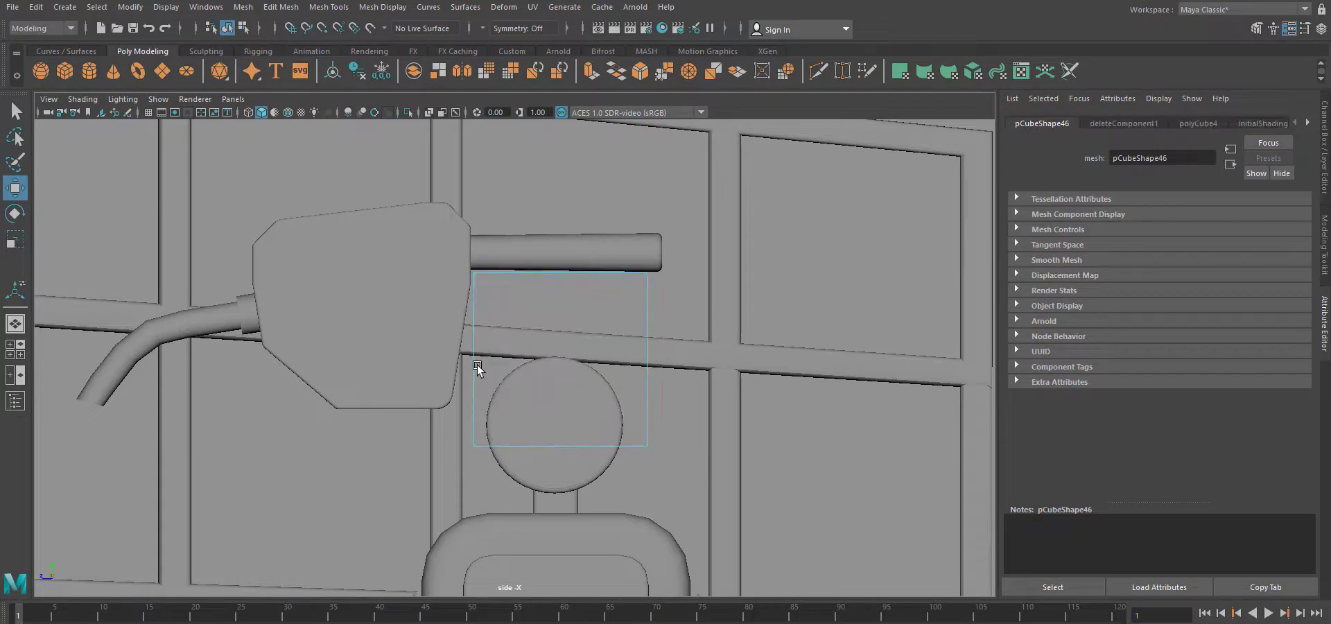
{"action": "left_click", "coordinate": [477, 364]}
{"action": "key", "text": "space"}
{"action": "left_click_drag", "start_coordinate": [595, 352], "coordinate": [593, 326]}
{"action": "left_click", "coordinate": [576, 387]}
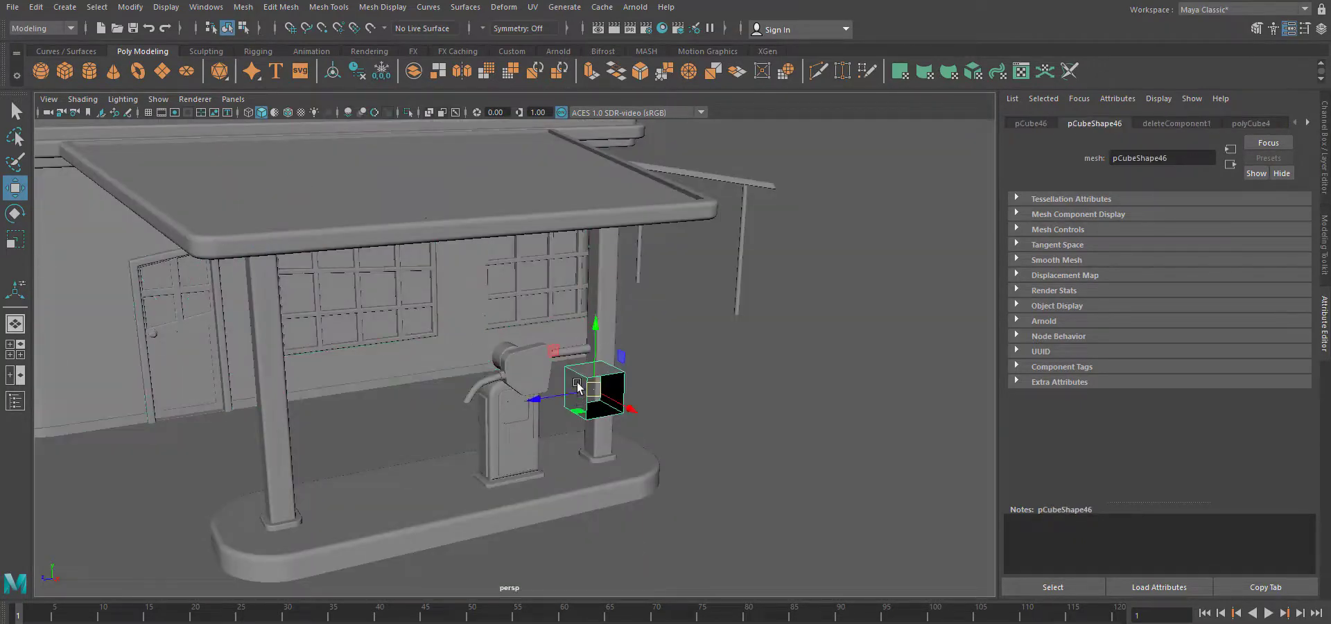
{"action": "right_click_drag", "start_coordinate": [577, 385], "coordinate": [578, 412]}
{"action": "left_click", "coordinate": [578, 399]}
{"action": "key", "text": "Delete"}
{"action": "left_click", "coordinate": [602, 372]}
{"action": "key", "text": "Delete"}
{"action": "right_click_drag", "start_coordinate": [609, 375], "coordinate": [665, 313]}
Scale the L-shaped piece across its width into a narrow strip.
{"action": "key", "text": "f"}
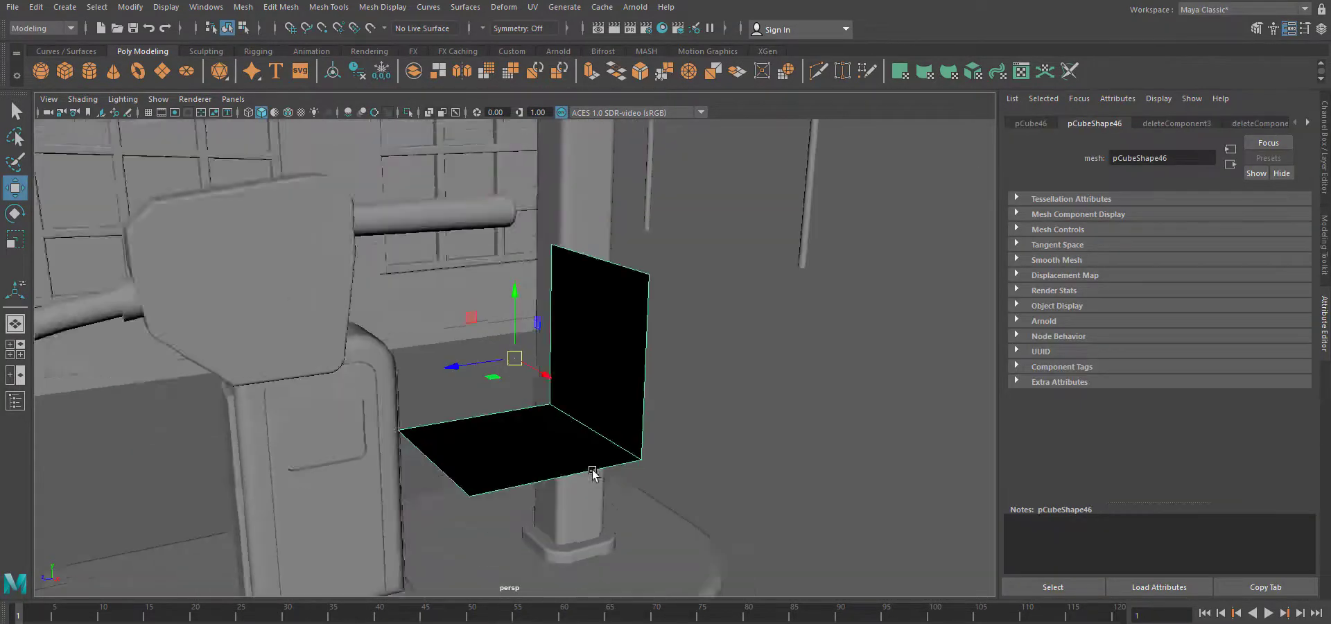
{"action": "left_click_drag", "start_coordinate": [592, 474], "coordinate": [617, 493], "text": "alt"}
{"action": "scroll", "coordinate": [607, 481], "scroll_direction": "up", "scroll_amount": 1}
{"action": "key", "text": "r"}
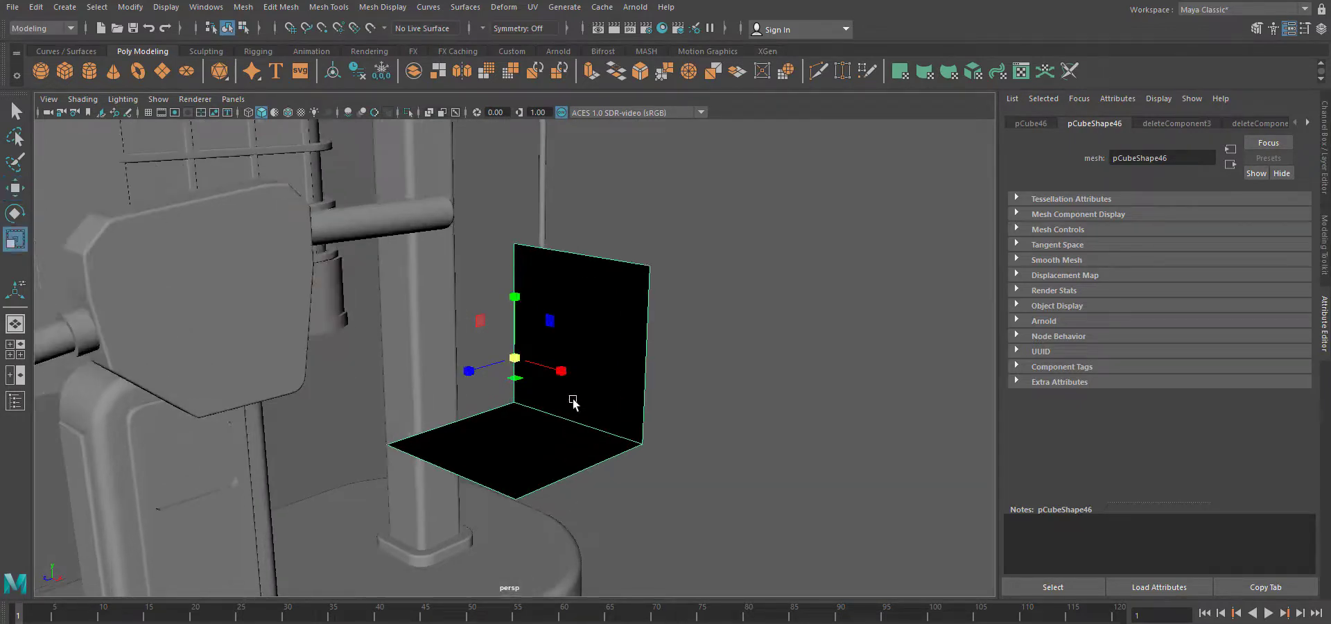
{"action": "left_click_drag", "start_coordinate": [560, 370], "coordinate": [512, 341]}
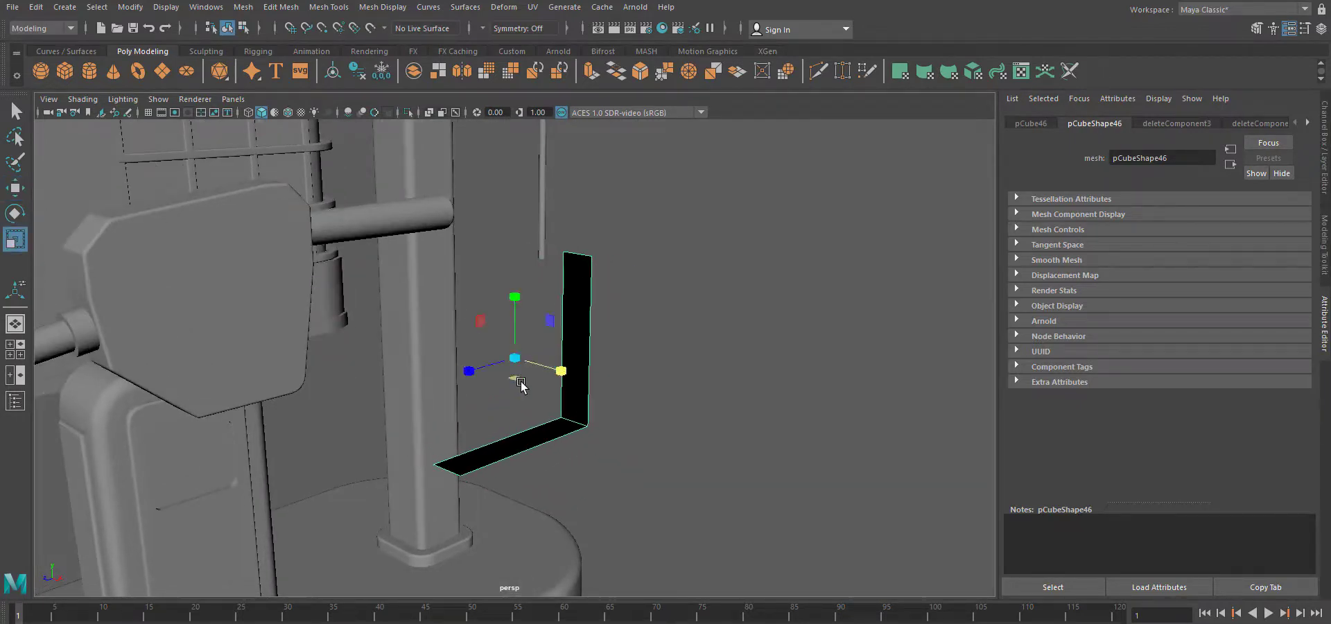
Extrude the L-shaped strip with a thickness of -0.1.
{"action": "left_click", "coordinate": [485, 72]}
{"action": "left_click_drag", "start_coordinate": [775, 375], "coordinate": [767, 374]}
{"action": "left_click", "coordinate": [859, 378]}
{"action": "type", "text": "-"}
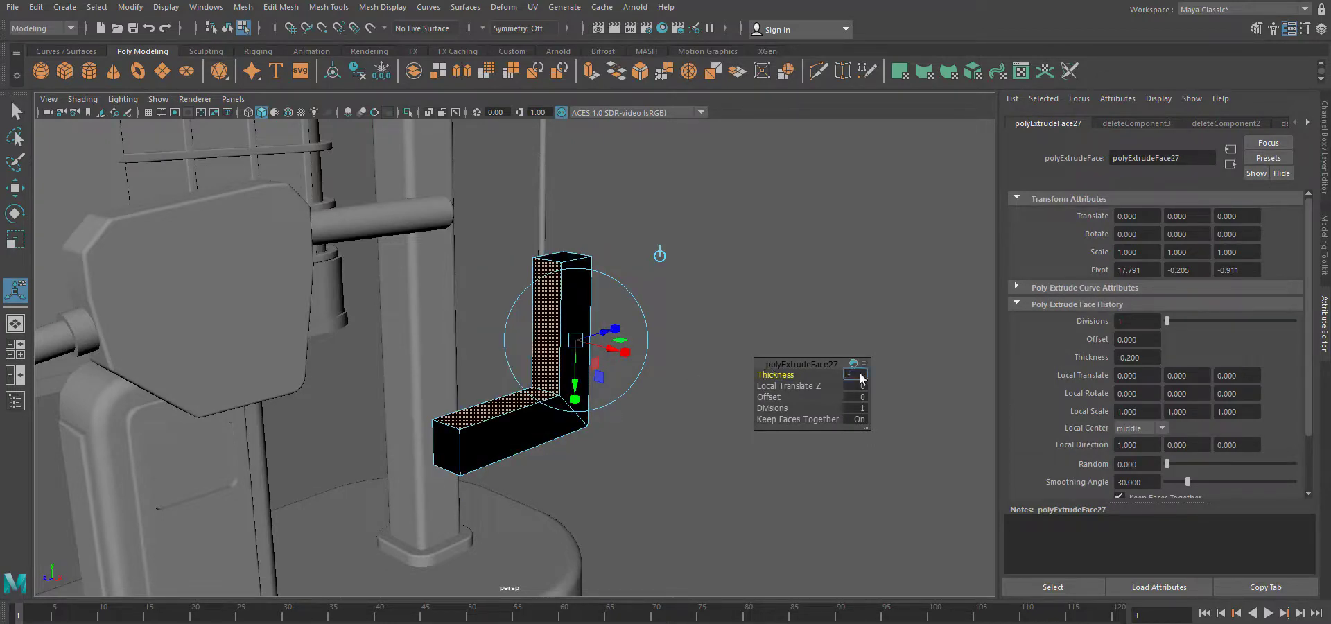
{"action": "type", "text": "0.1"}
{"action": "key", "text": "Return"}
Raise the vertices of the L-shaped piece's lower arm in the side view to shorten the upright.
{"action": "key", "text": "space"}
{"action": "left_click_drag", "start_coordinate": [546, 458], "coordinate": [610, 467]}
{"action": "middle_click_drag", "start_coordinate": [623, 474], "coordinate": [582, 458], "text": "alt"}
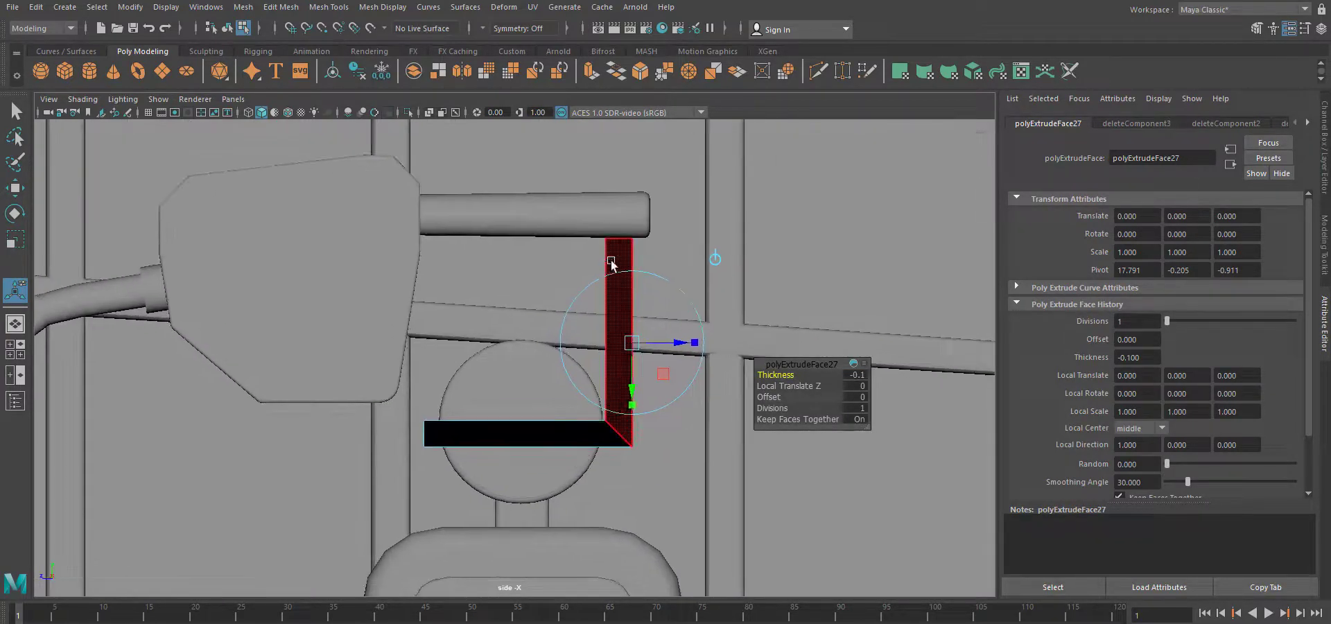
{"action": "right_click_drag", "start_coordinate": [613, 263], "coordinate": [549, 270]}
{"action": "left_click_drag", "start_coordinate": [390, 379], "coordinate": [667, 478]}
{"action": "key", "text": "w"}
{"action": "left_click_drag", "start_coordinate": [528, 368], "coordinate": [518, 316]}
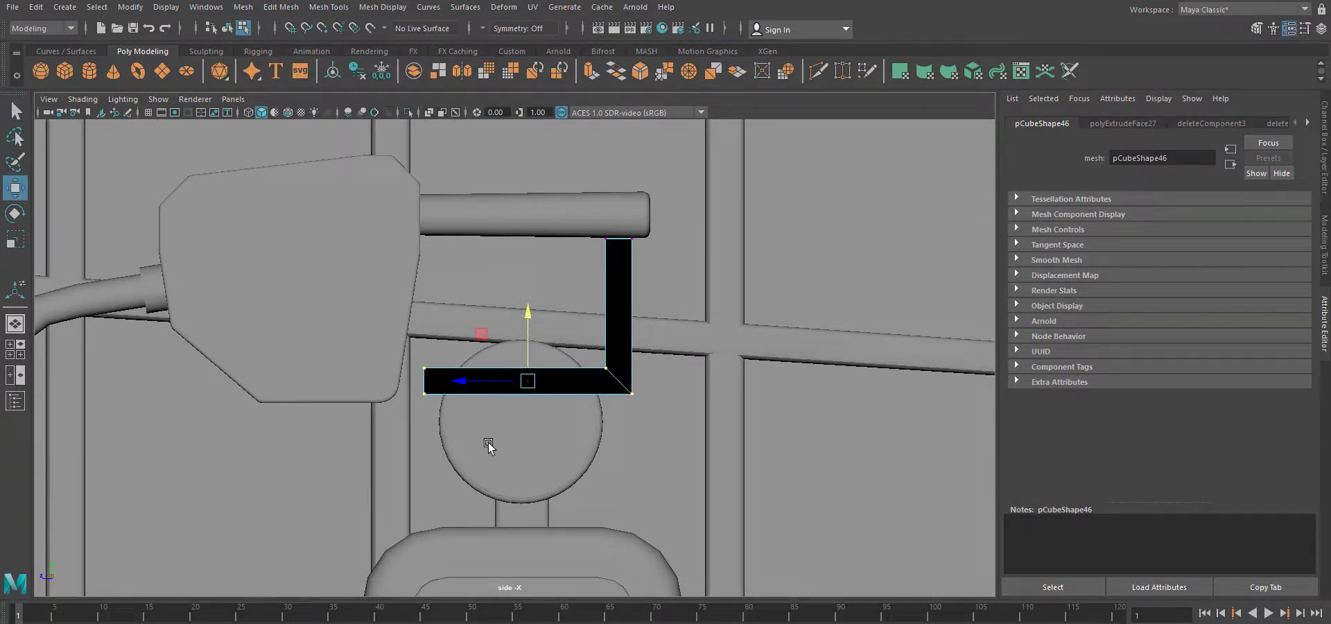
Reverse the normals of the L-shaped handle piece.
{"action": "right_click_drag", "start_coordinate": [617, 295], "coordinate": [635, 252]}
{"action": "left_click", "coordinate": [383, 8]}
{"action": "left_click", "coordinate": [388, 66]}
{"action": "key", "text": "r"}
Insert three edge loops across the upright arm of the handle piece.
{"action": "left_click", "coordinate": [342, 7]}
{"action": "left_click", "coordinate": [355, 112]}
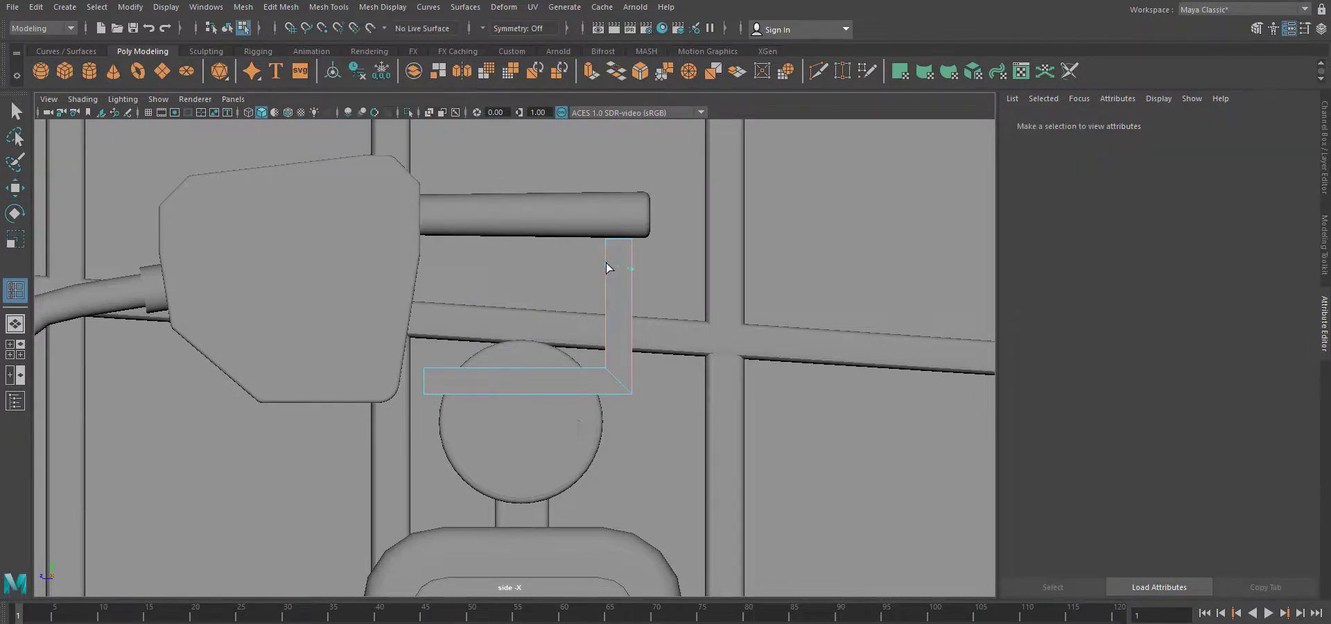
{"action": "left_click", "coordinate": [608, 267]}
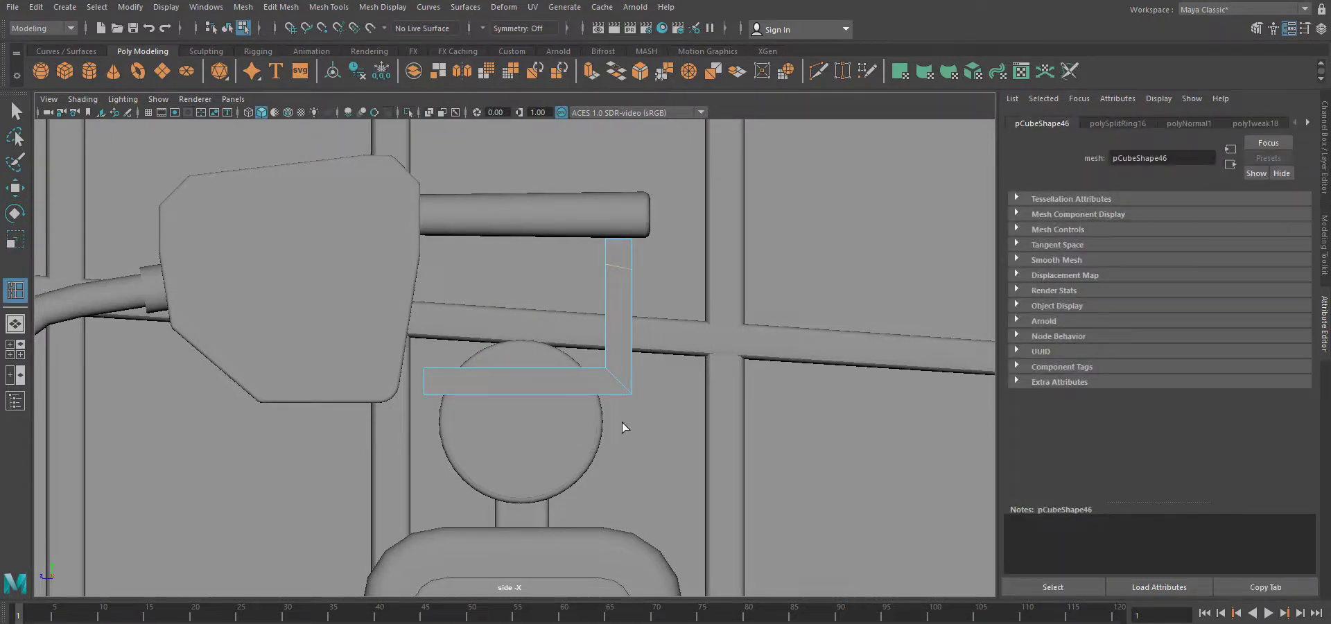
{"action": "left_click", "coordinate": [609, 321]}
Shift the upright's inner vertices into a curve widening toward the rod, and extend the lower arm's end to the nozzle body.
{"action": "left_click", "coordinate": [16, 187]}
{"action": "right_click_drag", "start_coordinate": [609, 243], "coordinate": [555, 240]}
{"action": "left_click", "coordinate": [605, 240]}
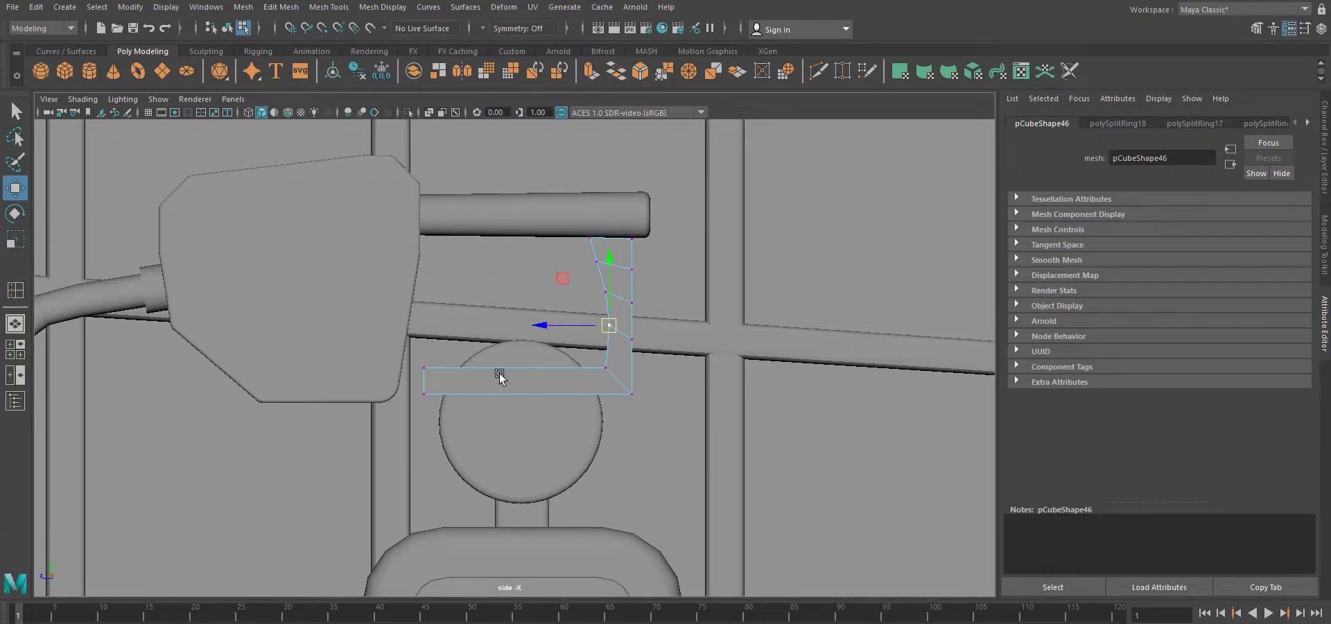
{"action": "scroll", "coordinate": [458, 406], "scroll_direction": "up", "scroll_amount": 2}
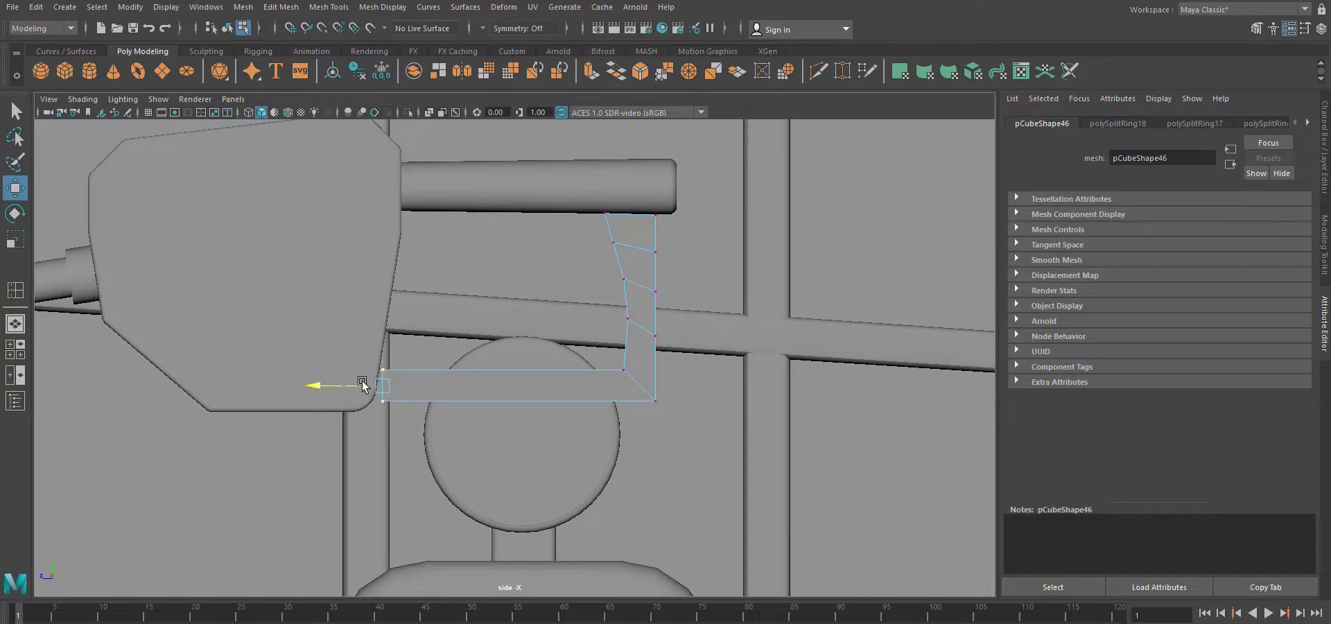
Insert an edge loop across the lower arm near the nozzle body.
{"action": "left_click", "coordinate": [280, 7]}
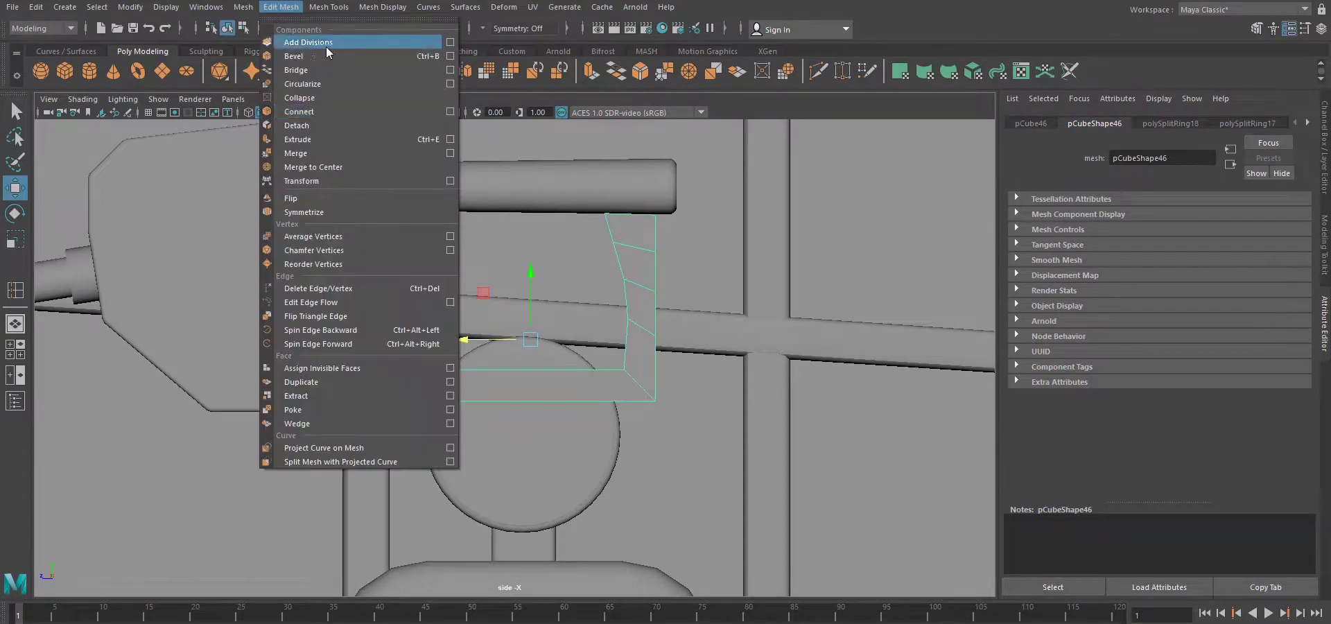
{"action": "left_click", "coordinate": [389, 279]}
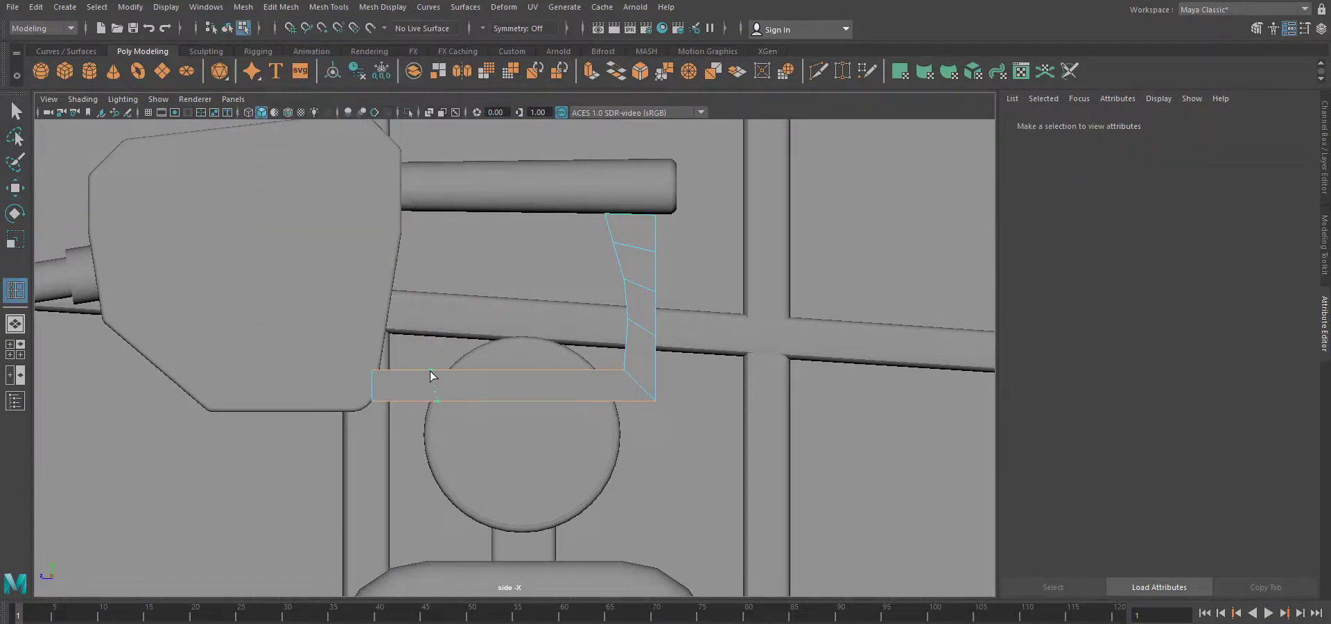
{"action": "left_click", "coordinate": [430, 370]}
Extrude the top face of the lower arm's end segment upward by about 0.2 against the nozzle body.
{"action": "left_click", "coordinate": [15, 187]}
{"action": "right_click_drag", "start_coordinate": [508, 333], "coordinate": [509, 378]}
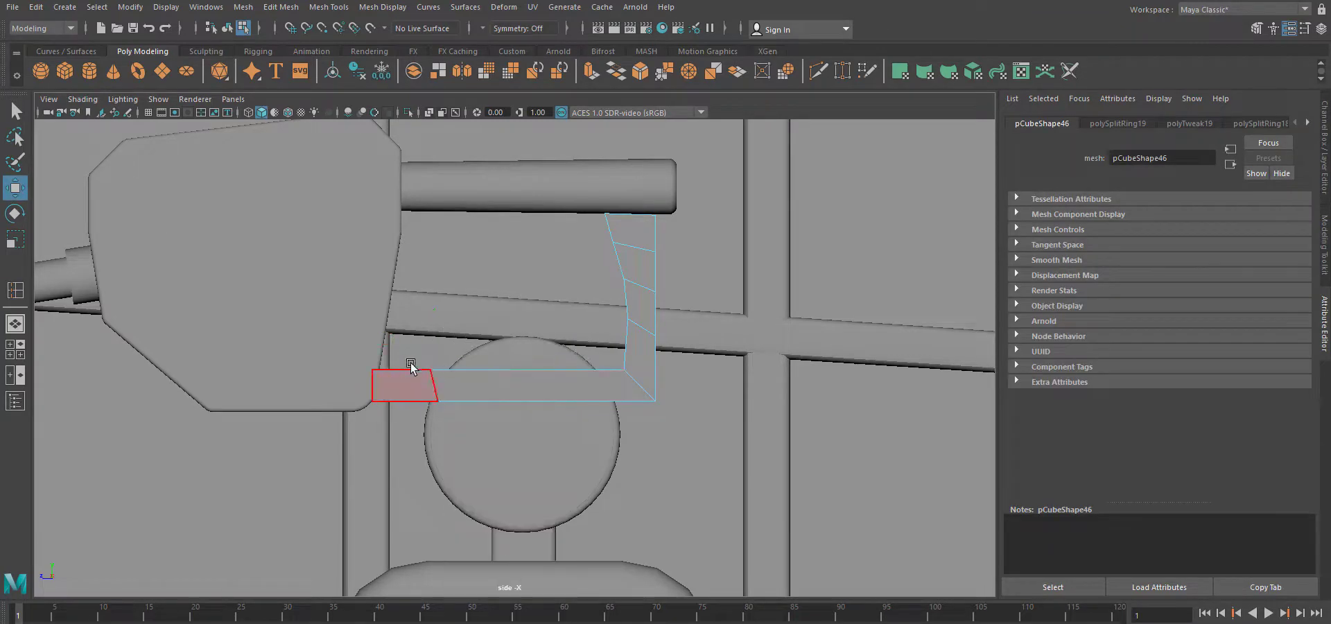
{"action": "key", "text": "ctrl+e"}
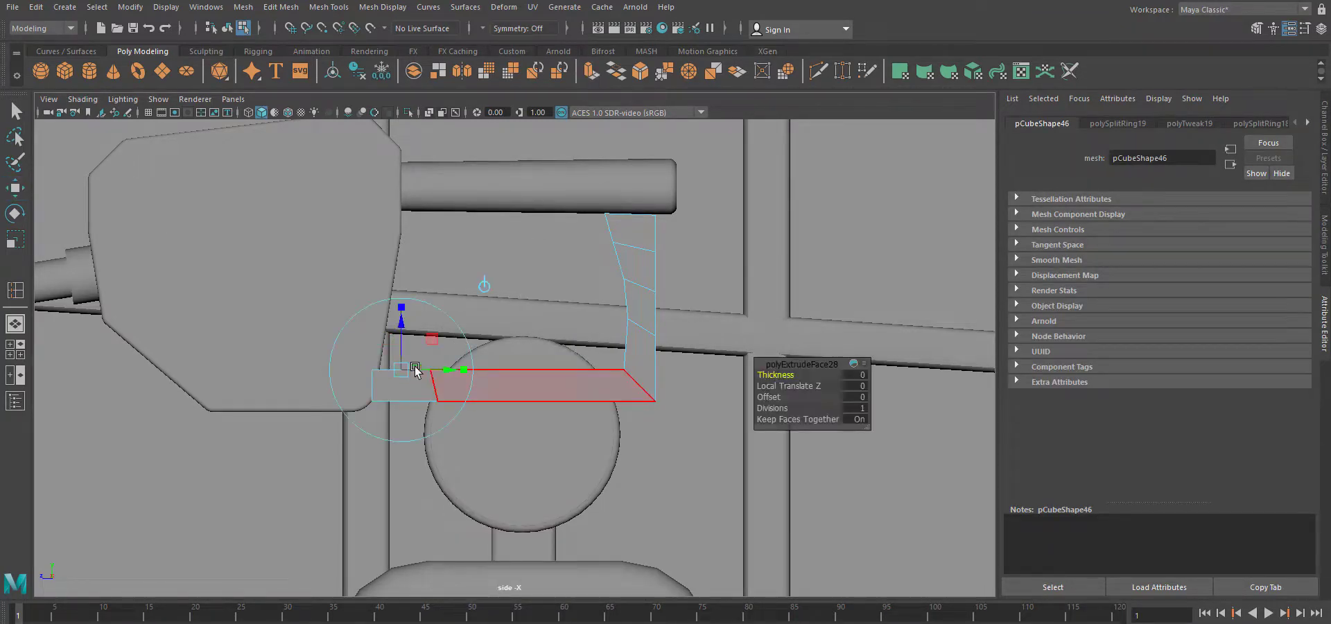
{"action": "left_click_drag", "start_coordinate": [408, 269], "coordinate": [447, 305]}
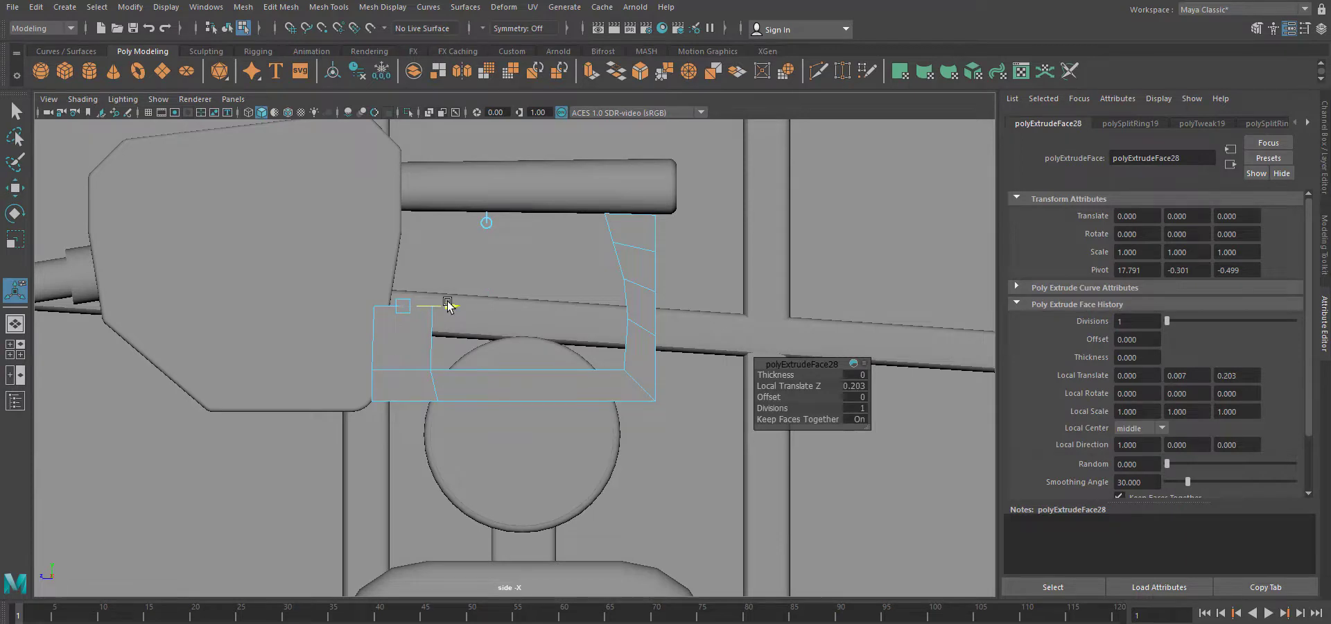
{"action": "key", "text": "ctrl+z"}
{"action": "right_click_drag", "start_coordinate": [411, 334], "coordinate": [479, 312]}
{"action": "right_click_drag", "start_coordinate": [478, 312], "coordinate": [480, 313]}
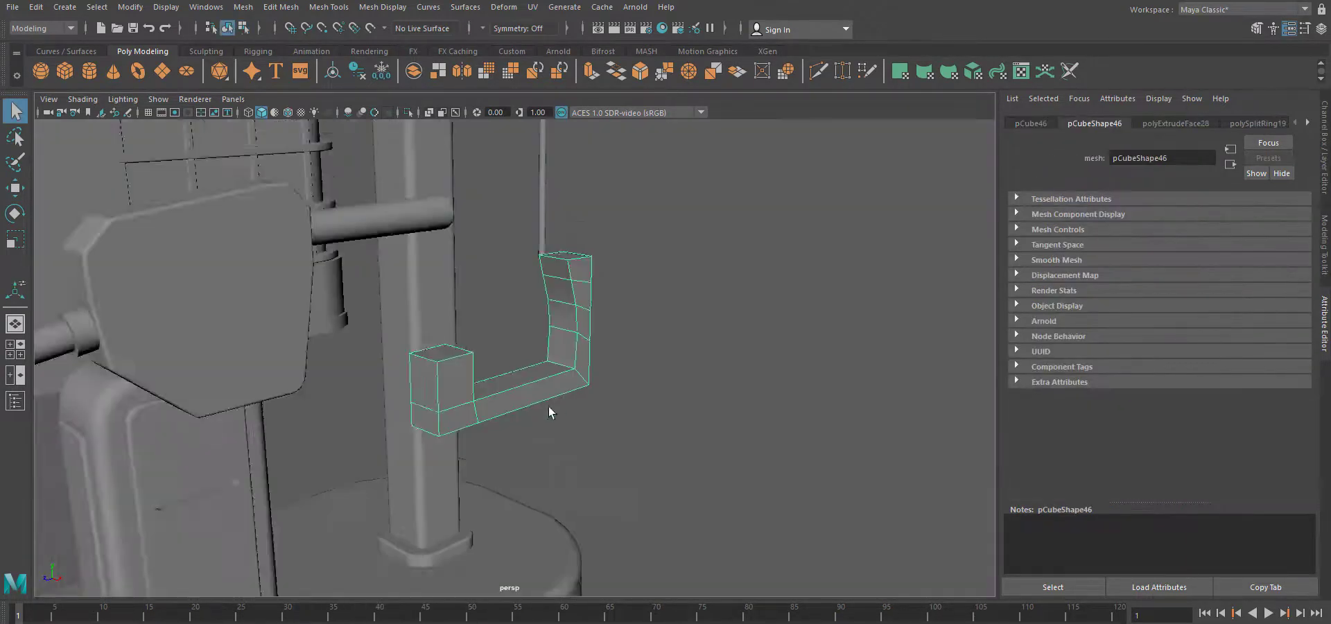
Bevel the handle piece's two inner corner edges with a fraction of 0.5 and several segments to round them.
{"action": "left_click_drag", "start_coordinate": [462, 458], "coordinate": [489, 453], "text": "alt"}
{"action": "scroll", "coordinate": [427, 454], "scroll_direction": "up", "scroll_amount": 3}
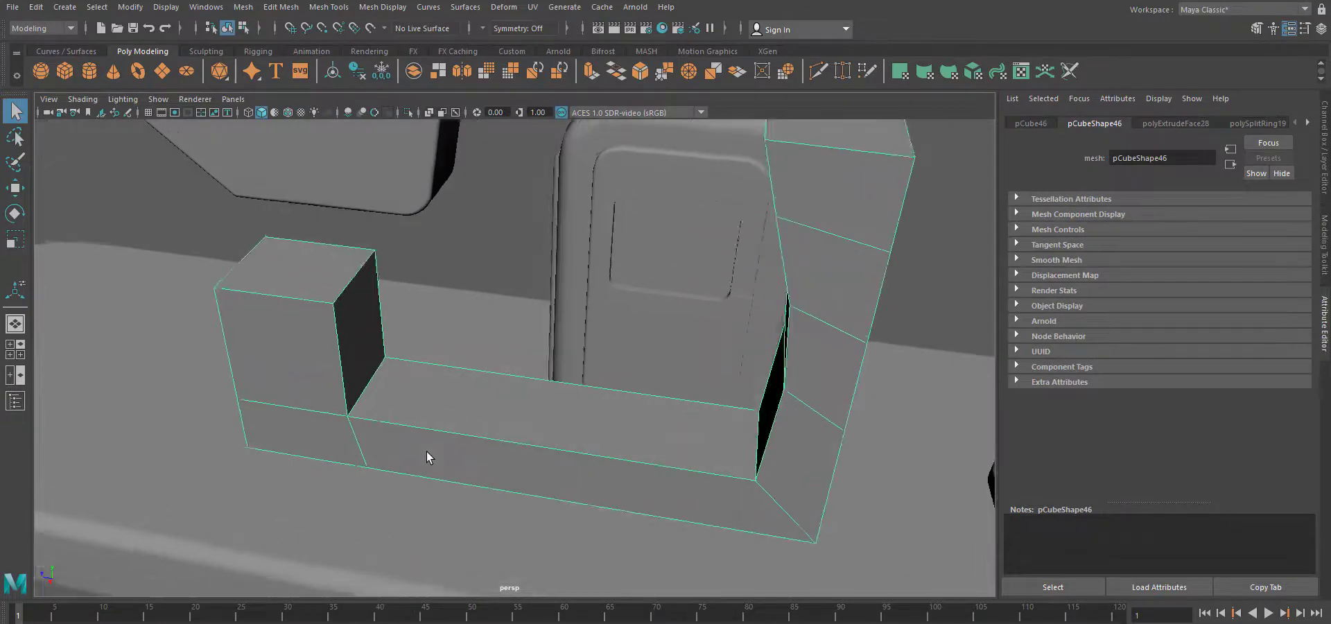
{"action": "left_click_drag", "start_coordinate": [393, 442], "coordinate": [452, 371], "text": "alt"}
{"action": "right_click_drag", "start_coordinate": [654, 300], "coordinate": [656, 267]}
{"action": "left_click", "coordinate": [771, 389]}
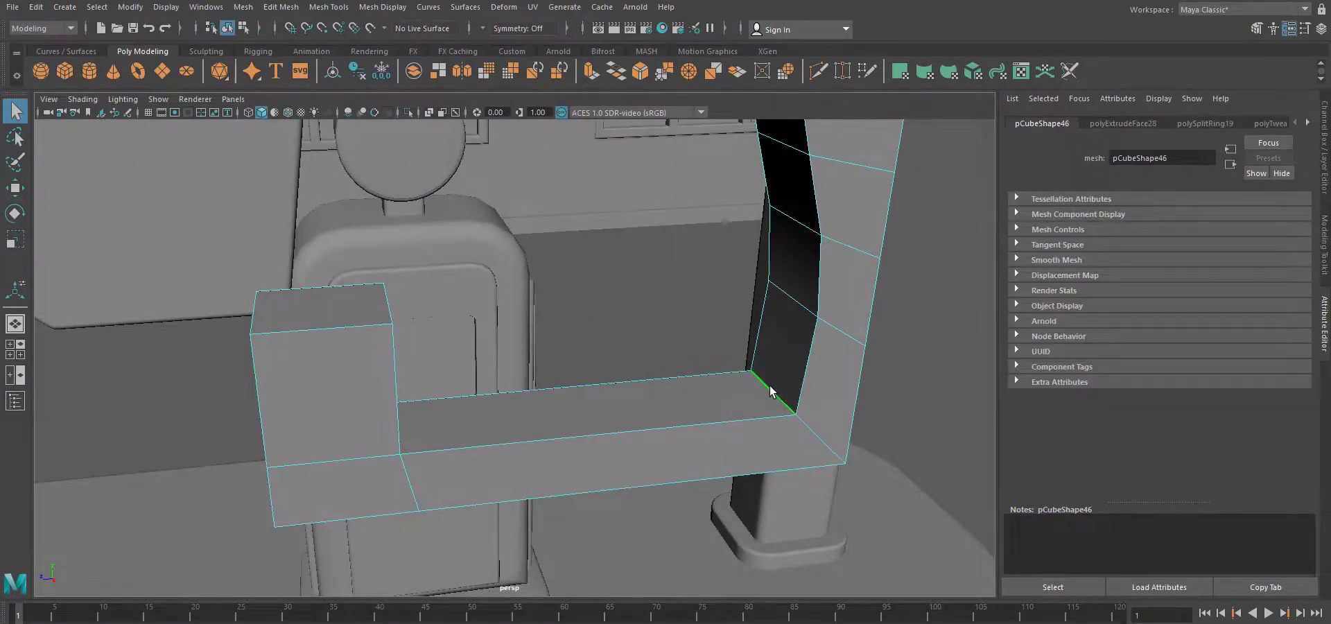
{"action": "left_click_drag", "start_coordinate": [768, 416], "coordinate": [637, 423], "text": "alt"}
{"action": "left_click", "coordinate": [639, 71]}
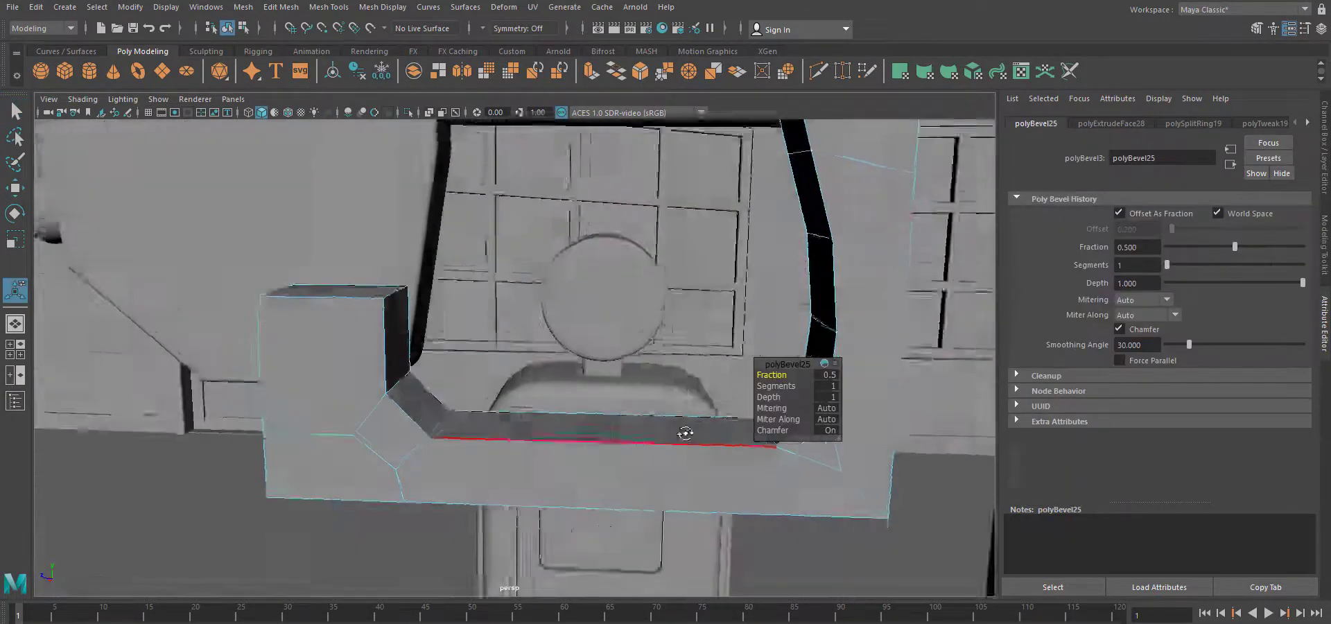
{"action": "left_click_drag", "start_coordinate": [1171, 265], "coordinate": [1216, 264]}
Bevel the outline edges along both sides of the handle piece with a fraction of about 0.6 and additional segments.
{"action": "left_click_drag", "start_coordinate": [492, 444], "coordinate": [388, 429], "text": "alt"}
{"action": "right_click_drag", "start_coordinate": [581, 331], "coordinate": [588, 316]}
{"action": "double_click", "coordinate": [613, 464]}
{"action": "double_click", "coordinate": [585, 420], "text": "shift"}
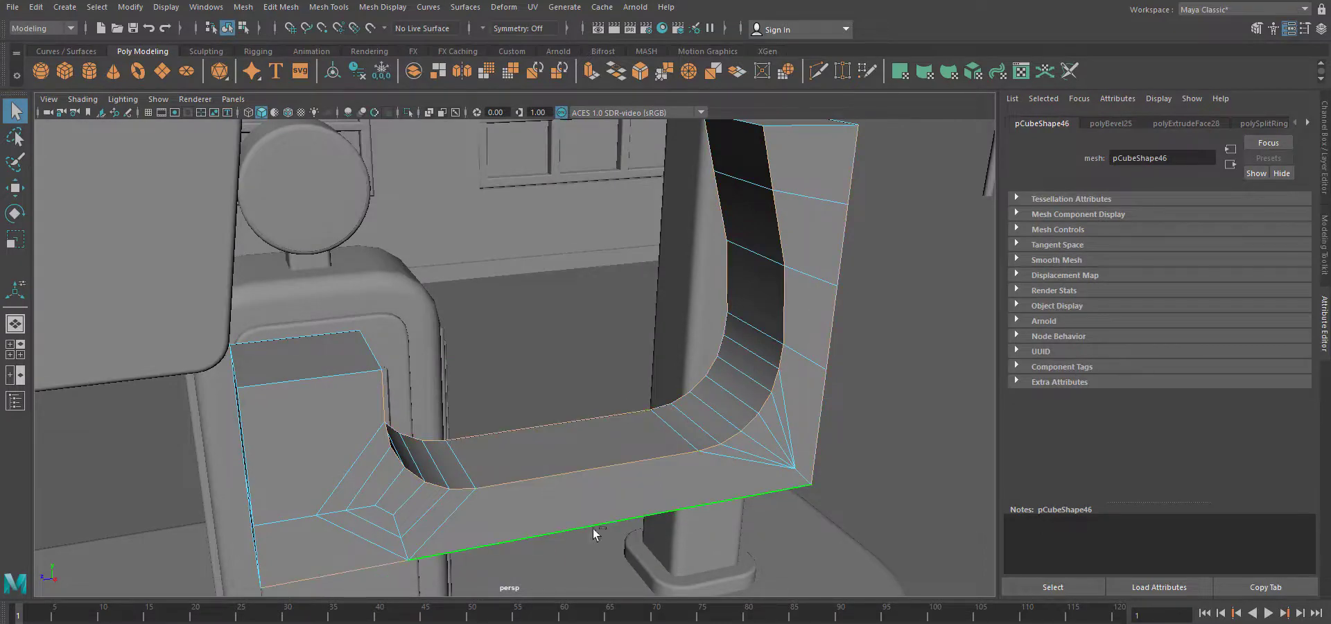
{"action": "left_click_drag", "start_coordinate": [594, 534], "coordinate": [417, 472], "text": "alt"}
{"action": "left_click_drag", "start_coordinate": [608, 454], "coordinate": [374, 488], "text": "alt"}
{"action": "key", "text": "ctrl+b"}
{"action": "left_click_drag", "start_coordinate": [1233, 250], "coordinate": [1247, 250]}
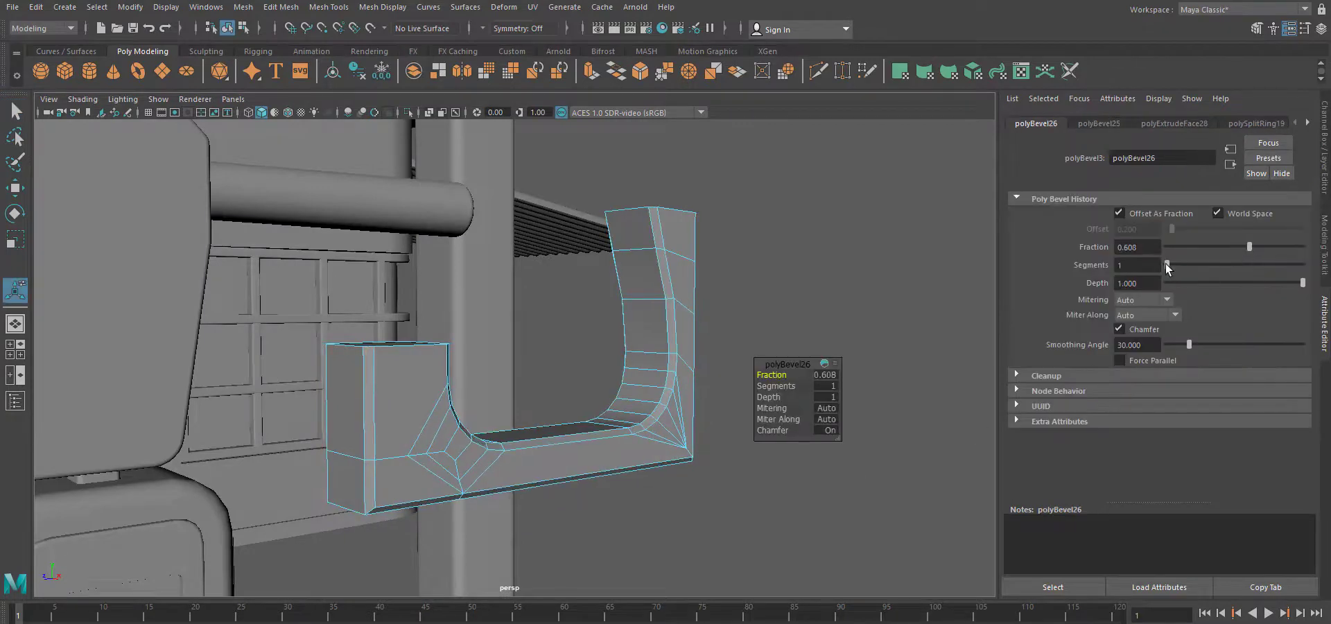
{"action": "left_click_drag", "start_coordinate": [1167, 266], "coordinate": [1197, 269]}
{"action": "right_click_drag", "start_coordinate": [678, 283], "coordinate": [734, 249]}
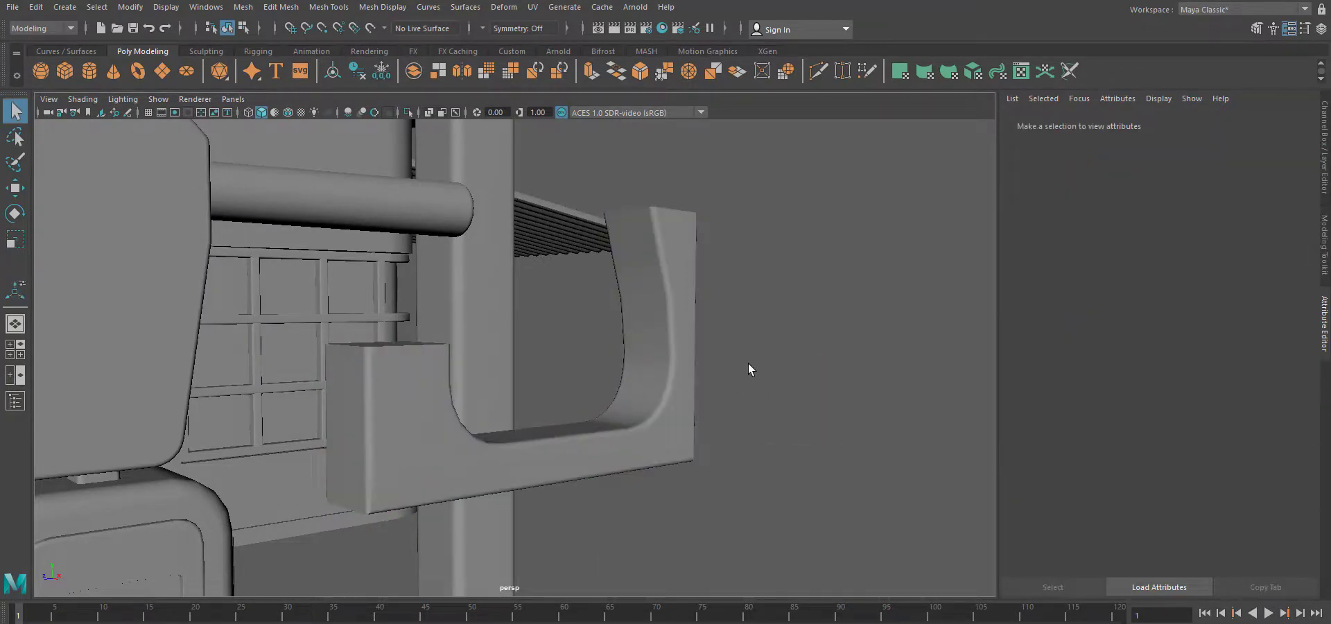
Extrude the top face of the guard's end block in place, narrowing it and shifting it toward the guard's inner side.
{"action": "left_click_drag", "start_coordinate": [747, 363], "coordinate": [429, 548], "text": "alt"}
{"action": "left_click", "coordinate": [508, 483]}
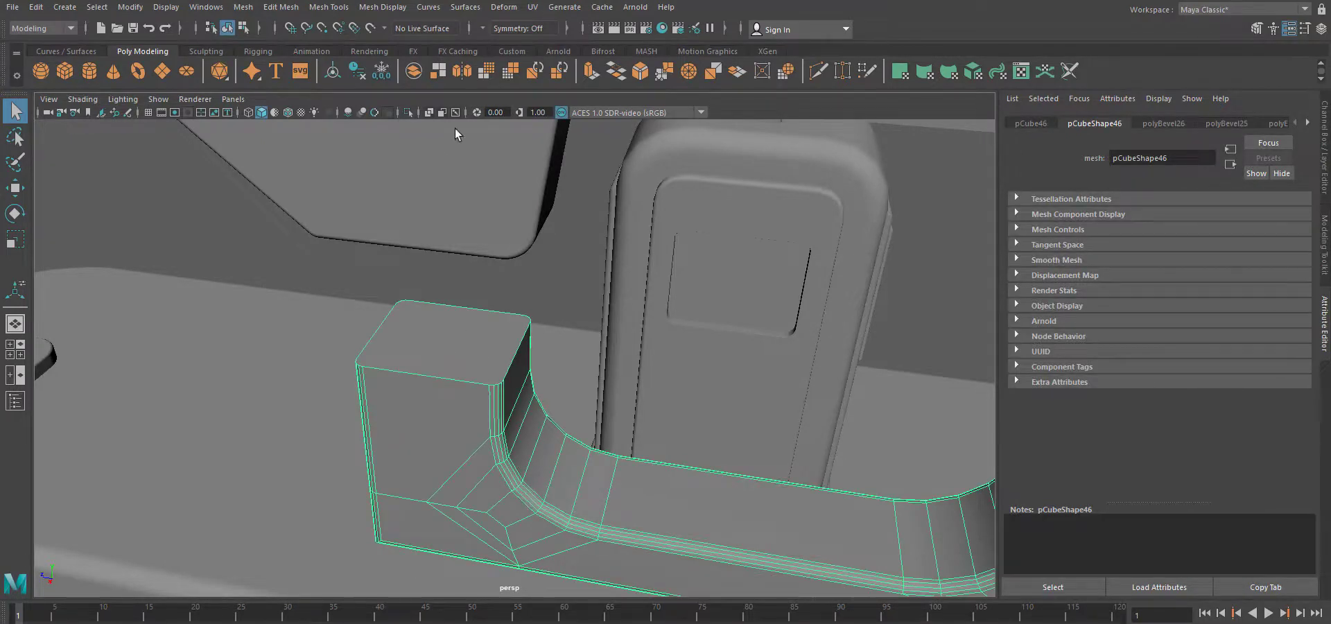
{"action": "right_click_drag", "start_coordinate": [446, 333], "coordinate": [445, 372]}
{"action": "left_click", "coordinate": [447, 355]}
{"action": "left_click", "coordinate": [587, 71]}
{"action": "left_click_drag", "start_coordinate": [507, 348], "coordinate": [487, 347]}
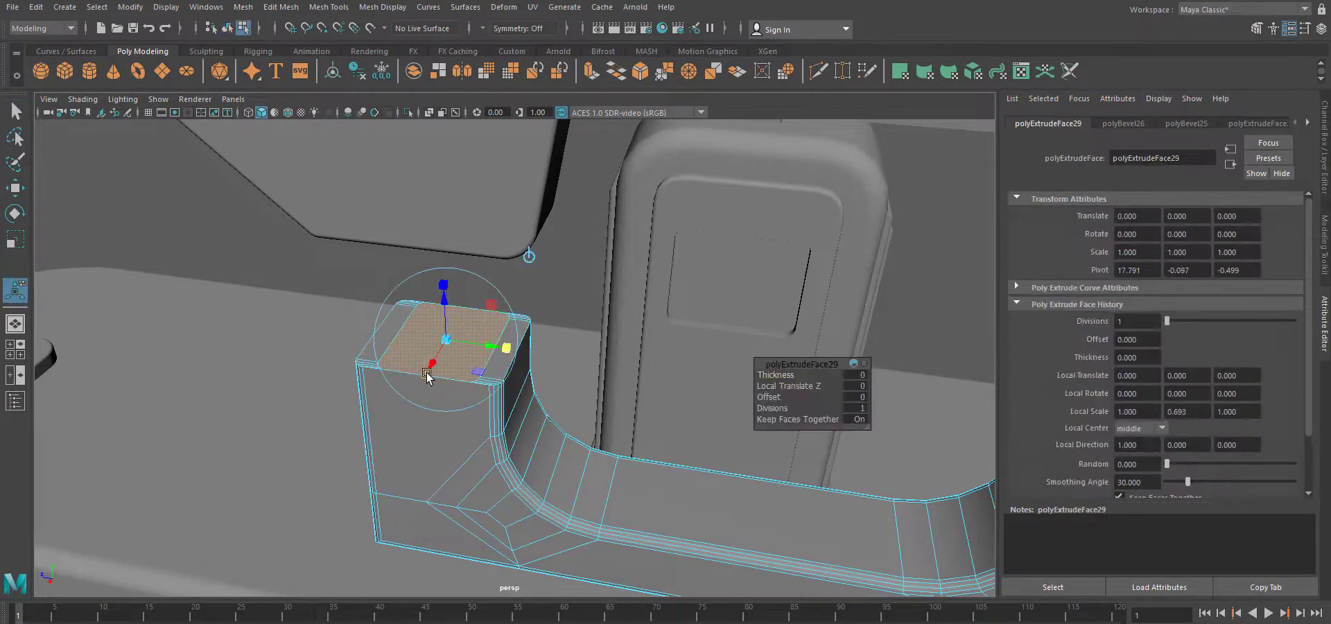
{"action": "left_click_drag", "start_coordinate": [426, 374], "coordinate": [427, 372]}
{"action": "left_click_drag", "start_coordinate": [506, 349], "coordinate": [485, 346]}
{"action": "left_click_drag", "start_coordinate": [425, 374], "coordinate": [522, 353]}
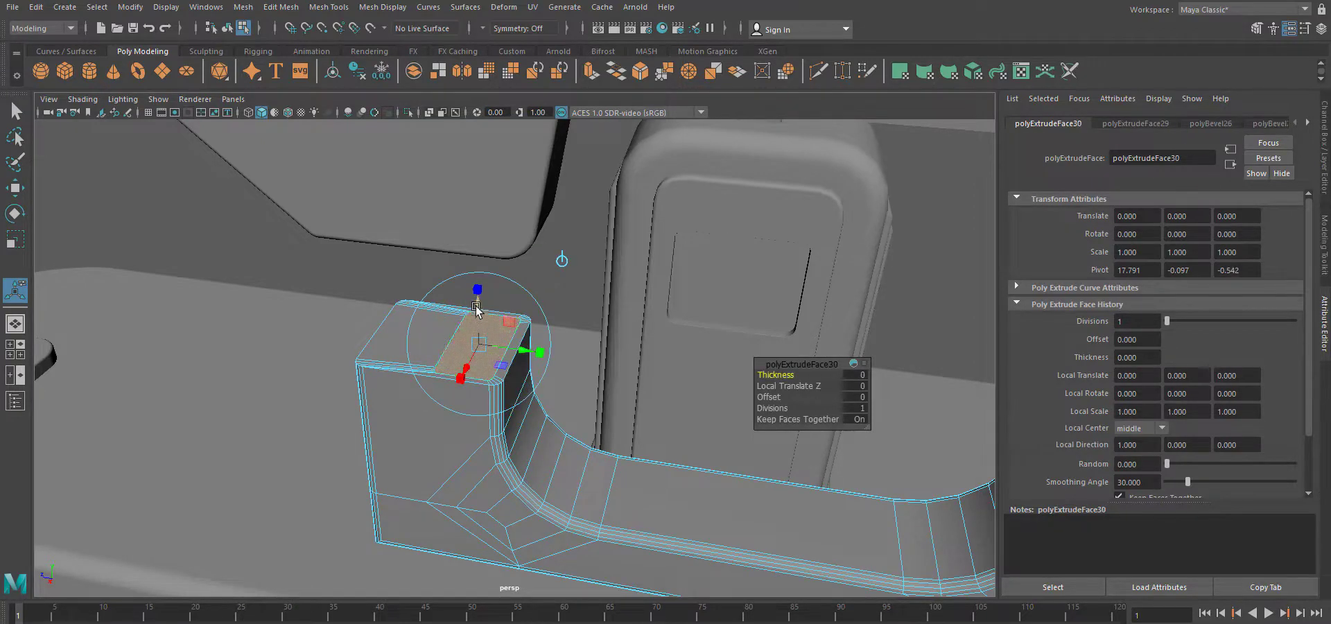
Extrude the narrowed top face 0.016 down into the block, and extrude it again in place scaled to about 0.92.
{"action": "right_click_drag", "start_coordinate": [475, 318], "coordinate": [475, 479], "text": "alt"}
{"action": "left_click_drag", "start_coordinate": [476, 479], "coordinate": [485, 484], "text": "alt"}
{"action": "mouse_move", "coordinate": [485, 483]}
{"action": "right_mouse_down", "text": "alt"}
{"action": "mouse_move", "coordinate": [505, 483]}
{"action": "mouse_move", "coordinate": [482, 467]}
{"action": "right_mouse_up", "text": "alt"}
{"action": "key", "text": "ctrl+e"}
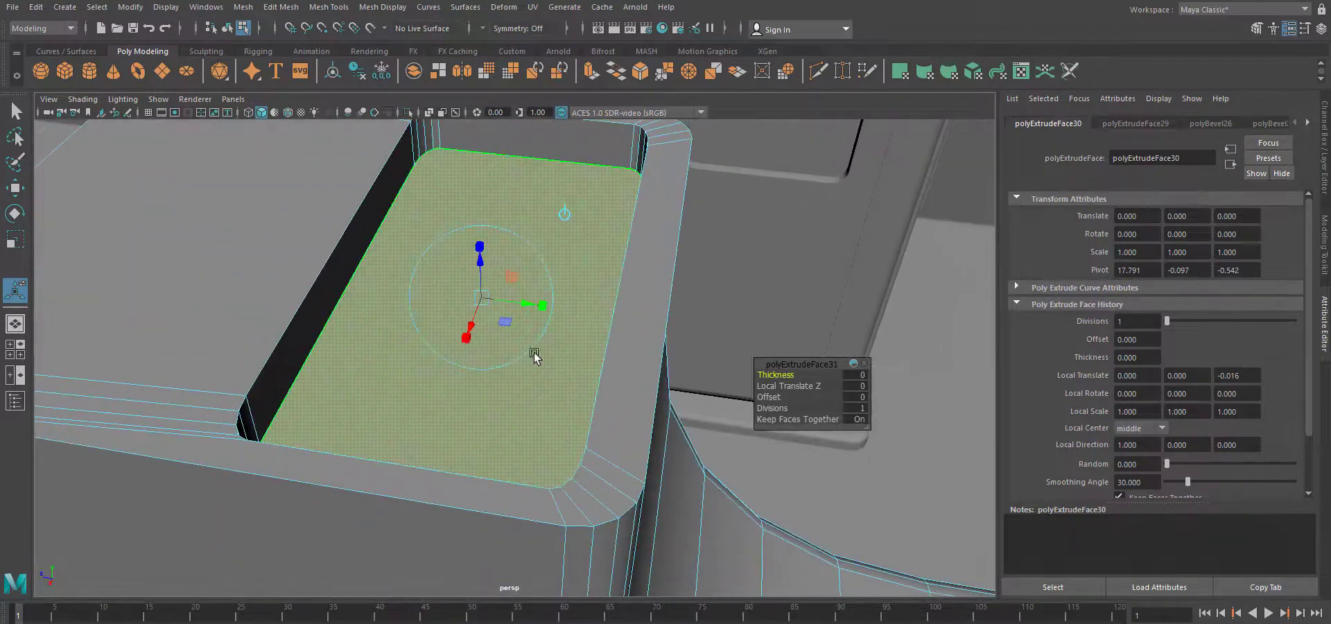
{"action": "left_click_drag", "start_coordinate": [542, 307], "coordinate": [537, 305]}
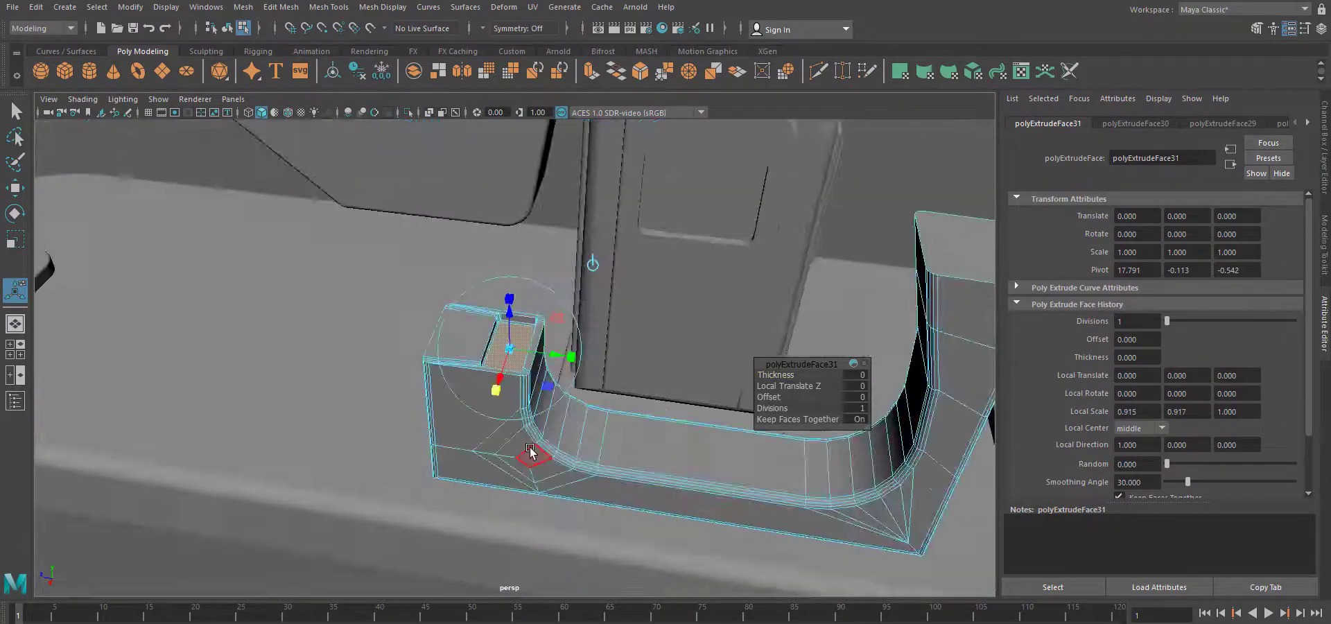
{"action": "left_click_drag", "start_coordinate": [485, 367], "coordinate": [510, 357], "text": "alt"}
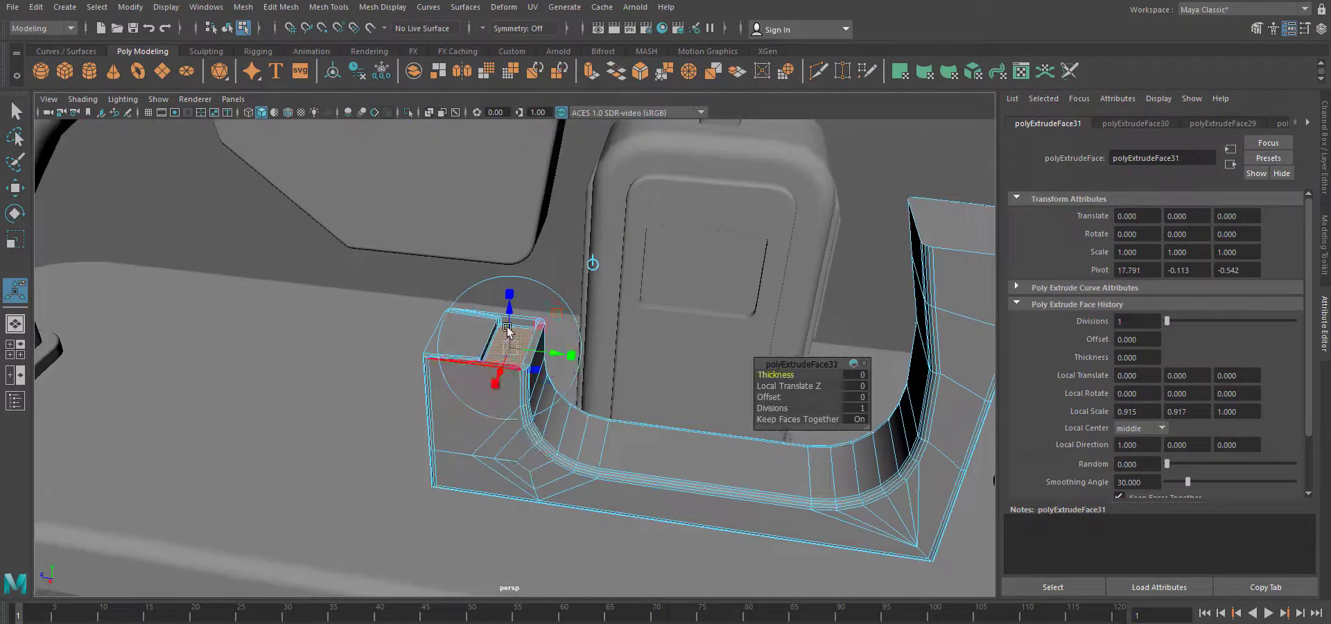
Extrude the recessed face upward by about 0.031 and tilt its end in the side view to start the trigger.
{"action": "key", "text": "ctrl+e"}
{"action": "left_click_drag", "start_coordinate": [510, 308], "coordinate": [511, 303]}
{"action": "key", "text": "space"}
{"action": "left_click_drag", "start_coordinate": [656, 437], "coordinate": [614, 453]}
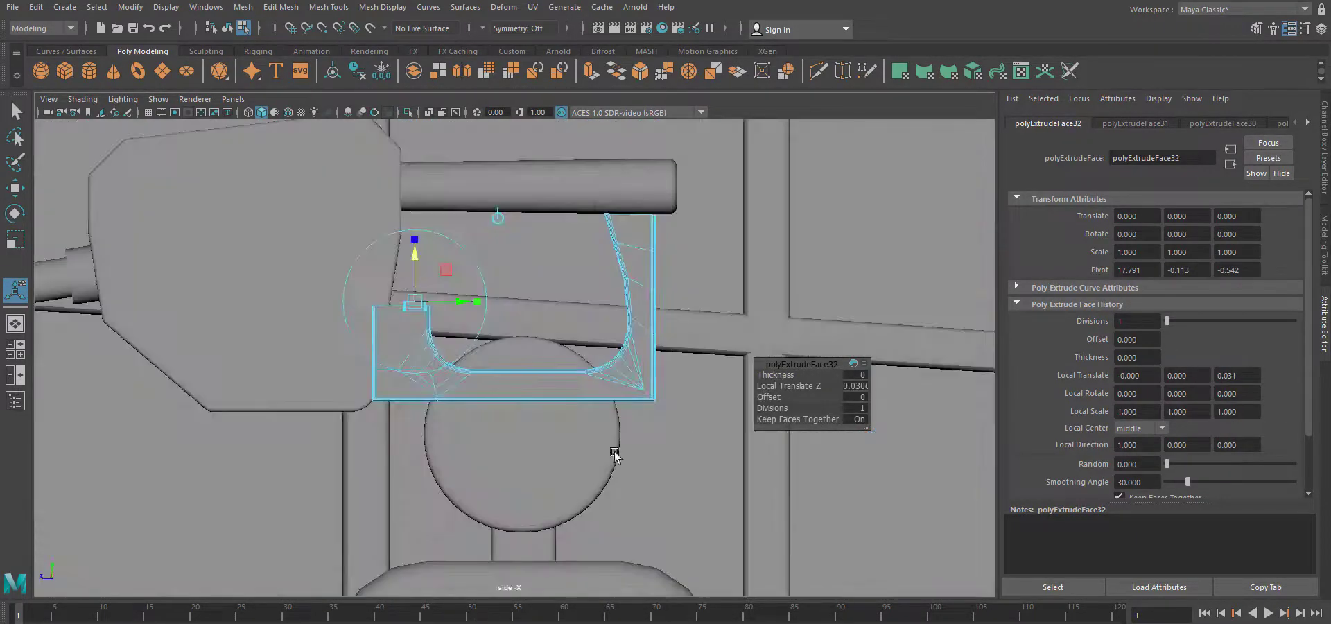
{"action": "scroll", "coordinate": [541, 447], "scroll_direction": "up", "scroll_amount": 2}
{"action": "key", "text": "e"}
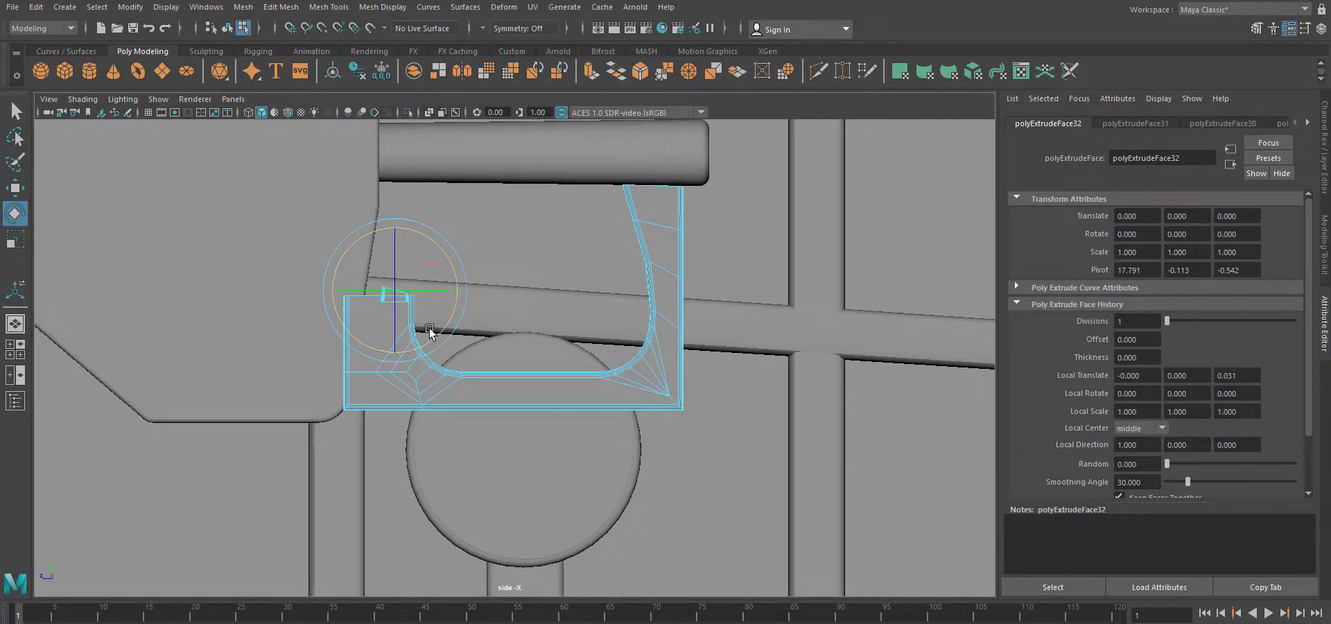
Extrude the trigger's end face three times by about 0.047, 0.084 and 0.046, rotating each end to curve it over.
{"action": "key", "text": "ctrl+e"}
{"action": "left_click_drag", "start_coordinate": [416, 257], "coordinate": [416, 241]}
{"action": "key", "text": "e"}
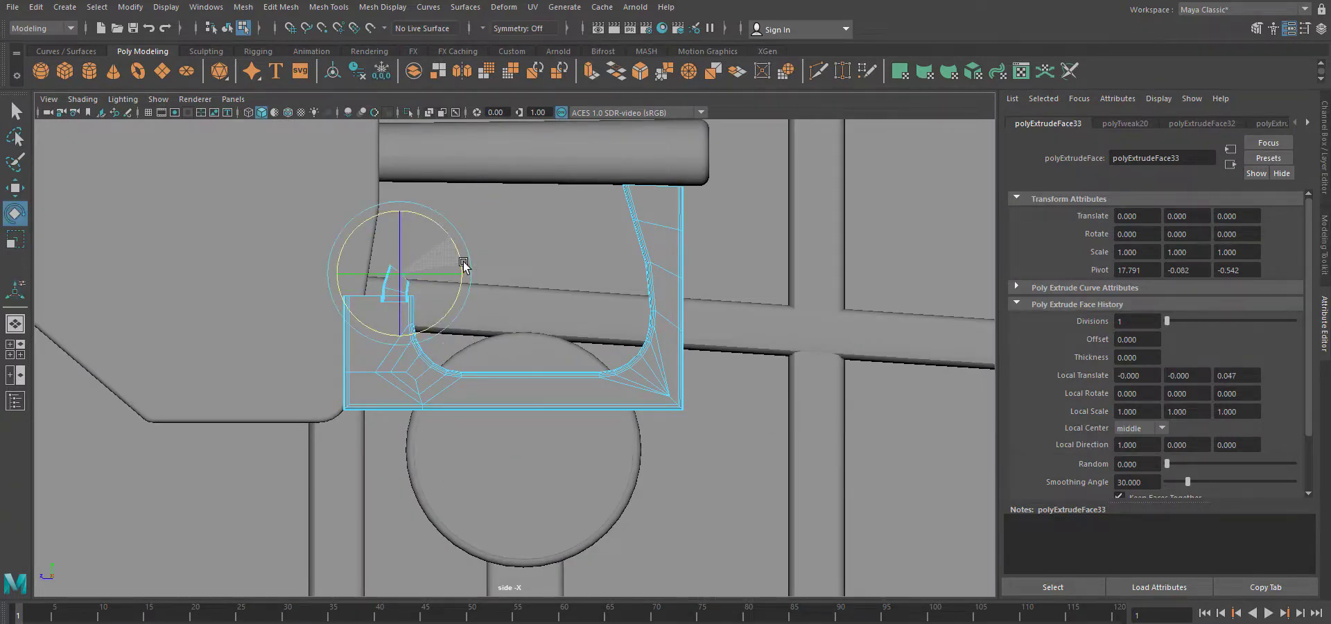
{"action": "key", "text": "ctrl+e"}
{"action": "key", "text": "e"}
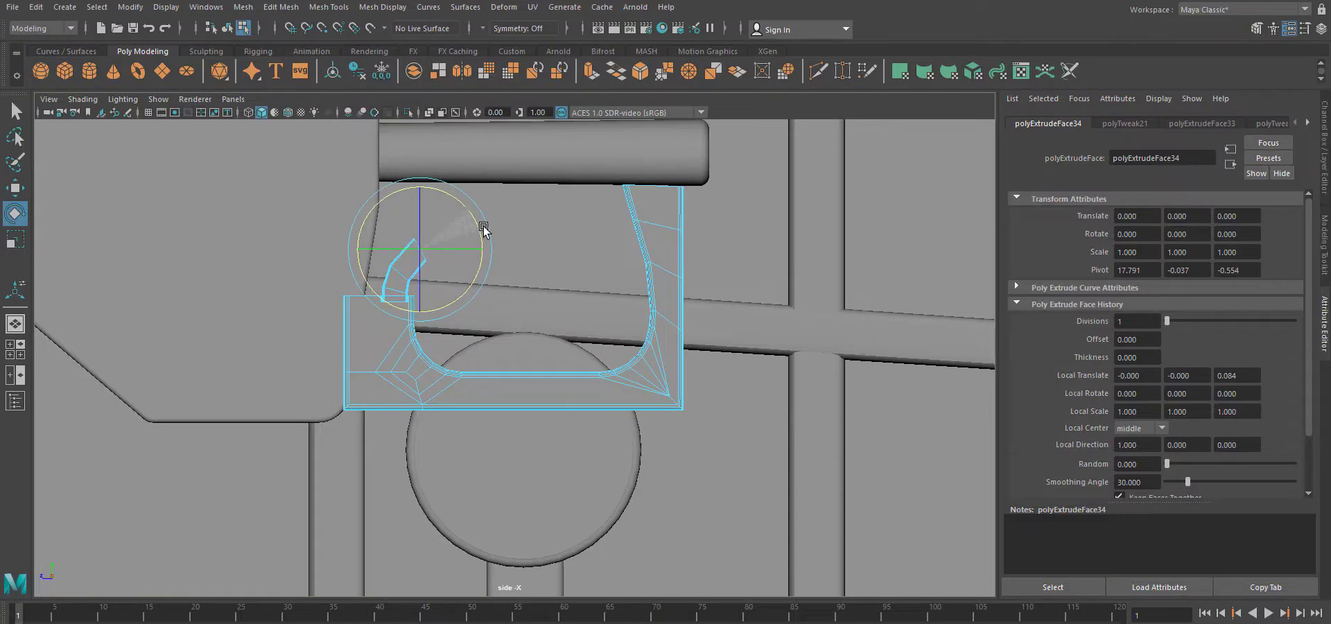
{"action": "key", "text": "ctrl+e"}
{"action": "key", "text": "e"}
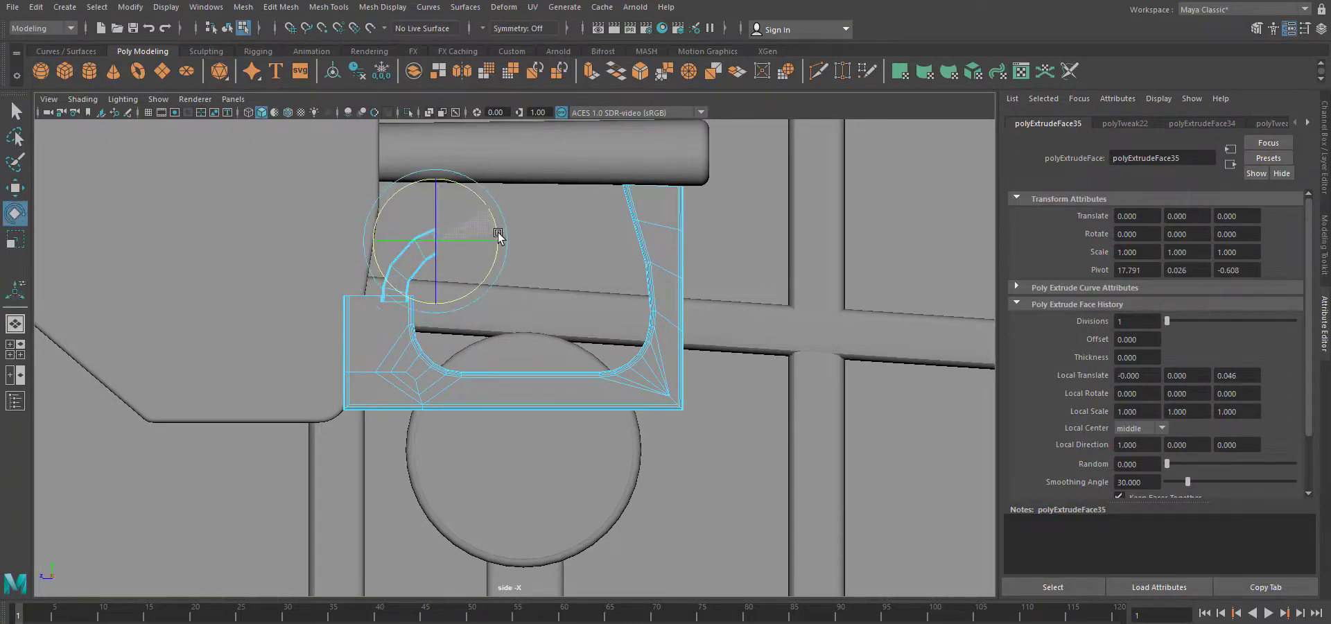
Extrude the trigger's end by about 0.116, tilt it downward, and extend it about 0.447 diagonally to the guard's outer arm.
{"action": "key", "text": "ctrl+e"}
{"action": "key", "text": "e"}
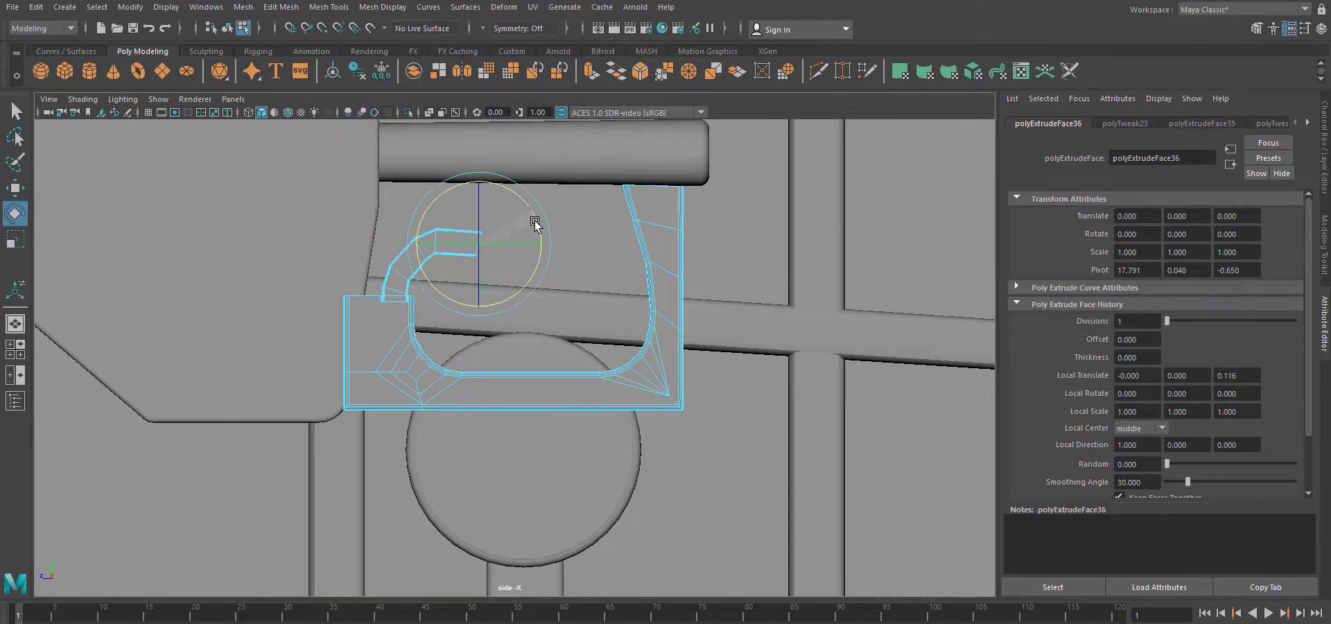
{"action": "key", "text": "ctrl+e"}
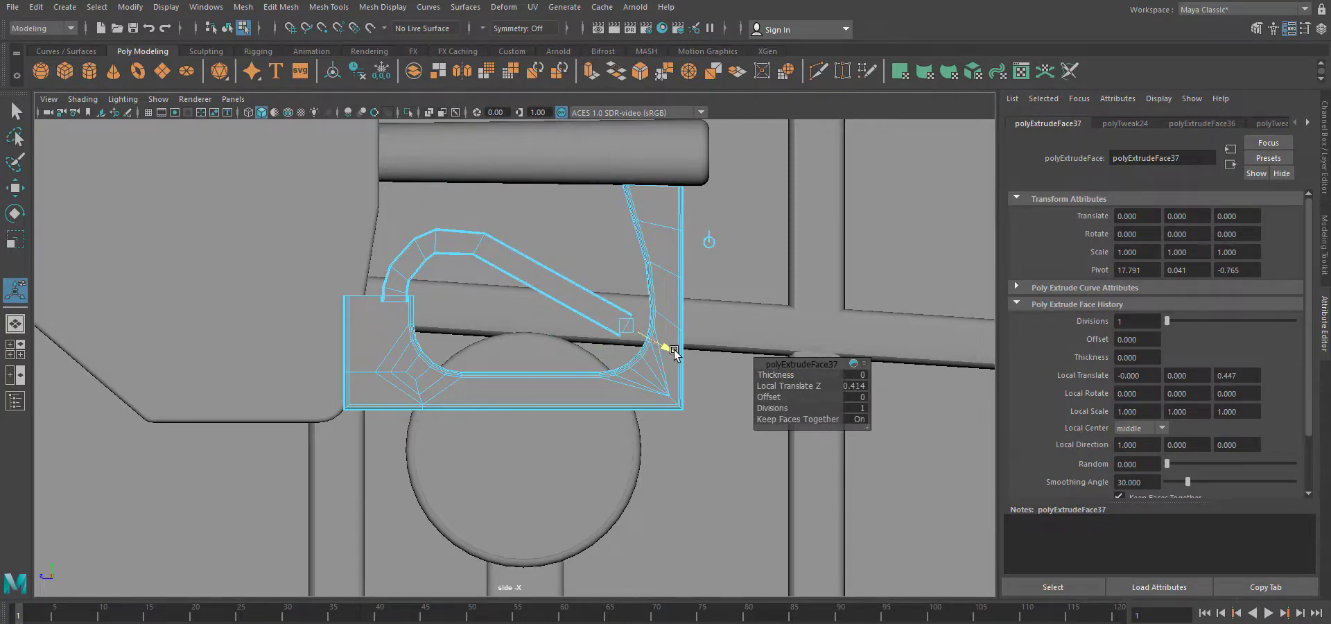
{"action": "right_click_drag", "start_coordinate": [514, 282], "coordinate": [554, 248]}
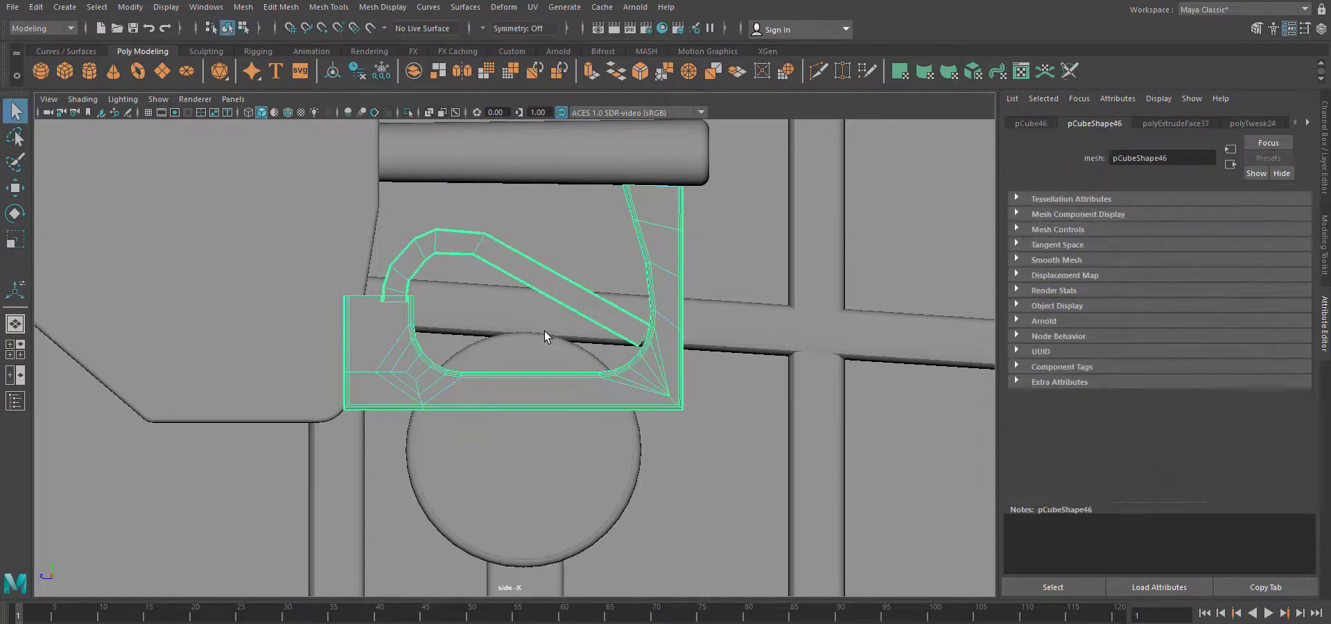
Extrude one face of the guard's inner curve below the trigger in place, narrowing its width to about 0.83.
{"action": "key", "text": "space"}
{"action": "left_click_drag", "start_coordinate": [544, 341], "coordinate": [546, 305]}
{"action": "left_click_drag", "start_coordinate": [643, 484], "coordinate": [621, 444], "text": "alt"}
{"action": "right_click_drag", "start_coordinate": [621, 444], "coordinate": [659, 485], "text": "alt"}
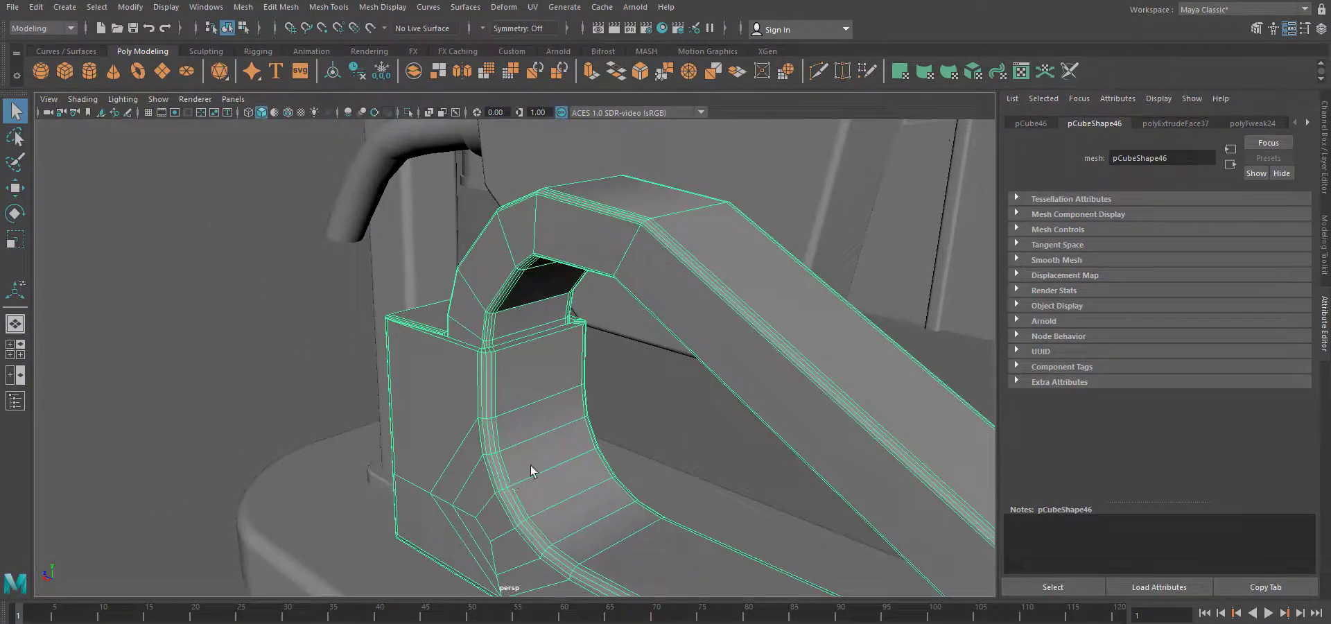
{"action": "right_click_drag", "start_coordinate": [558, 354], "coordinate": [557, 416]}
{"action": "left_click", "coordinate": [557, 455]}
{"action": "left_click_drag", "start_coordinate": [558, 482], "coordinate": [623, 484], "text": "alt"}
{"action": "scroll", "coordinate": [533, 526], "scroll_direction": "up", "scroll_amount": 5}
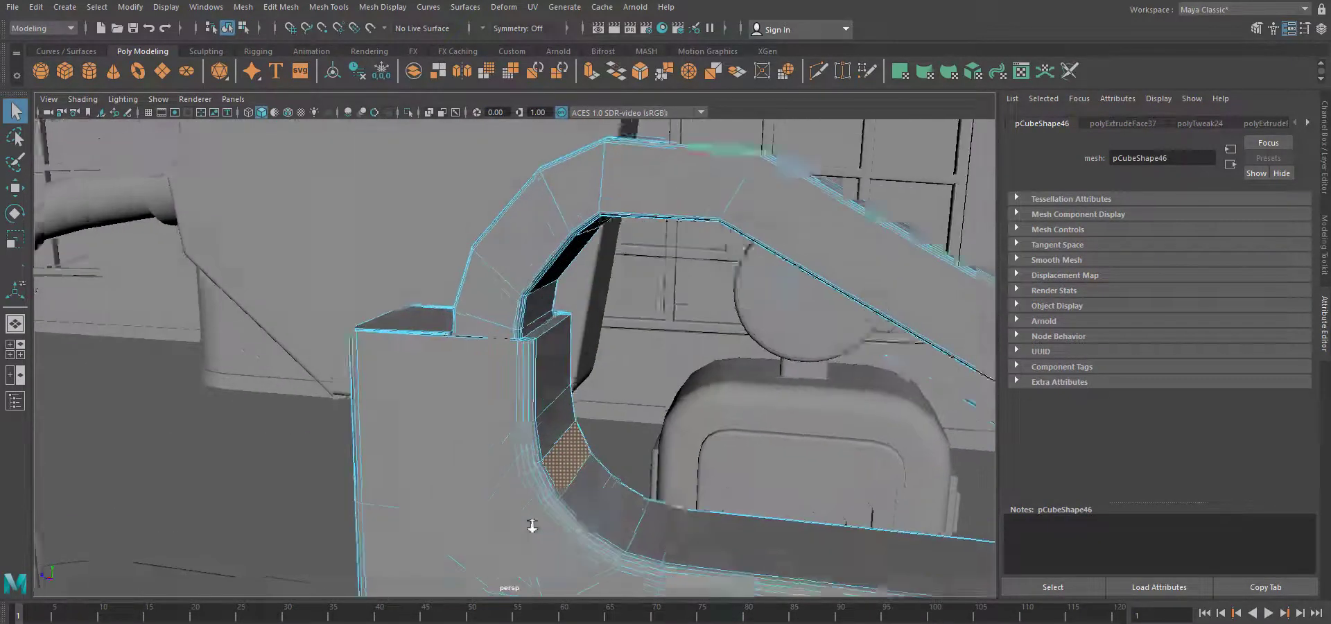
{"action": "scroll", "coordinate": [532, 526], "scroll_direction": "up", "scroll_amount": 3}
{"action": "key", "text": "ctrl+e"}
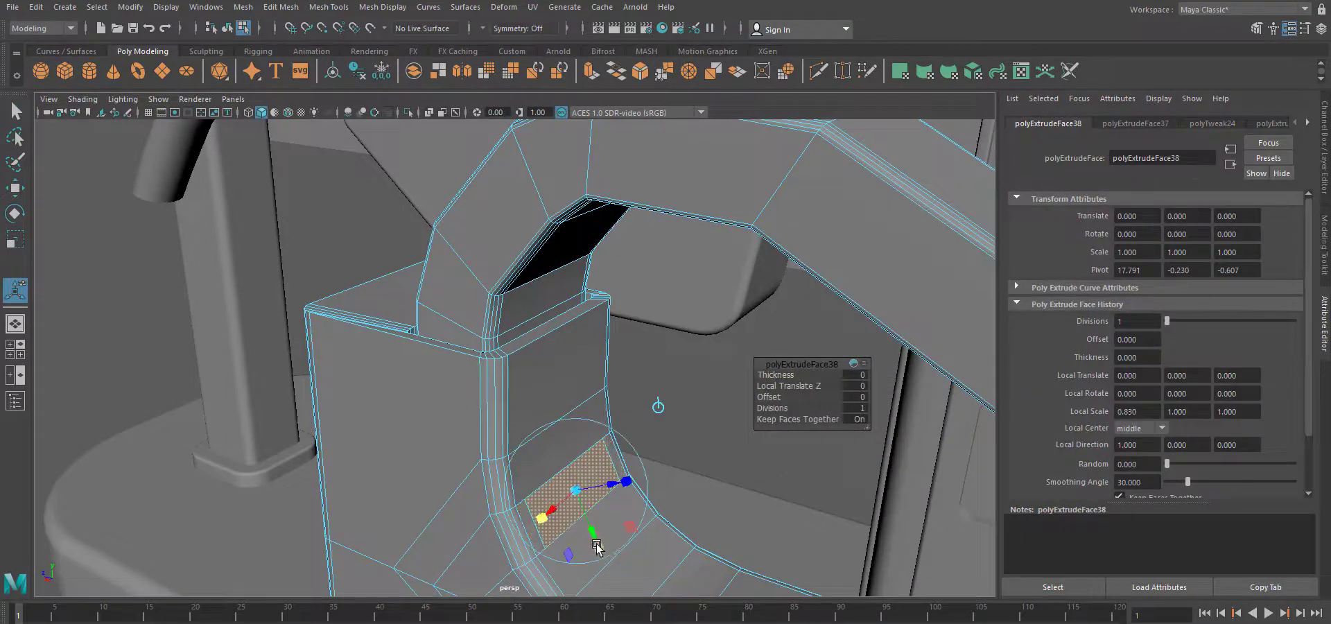
Extrude the inset face outward by about 0.122 into a small ledge and narrow its end to about 0.71.
{"action": "key", "text": "e"}
{"action": "left_click_drag", "start_coordinate": [590, 536], "coordinate": [671, 456], "text": "alt"}
{"action": "key", "text": "ctrl+e"}
{"action": "key", "text": "ctrl+e"}
{"action": "left_click_drag", "start_coordinate": [565, 524], "coordinate": [603, 486], "text": "alt"}
{"action": "right_click_drag", "start_coordinate": [603, 485], "coordinate": [559, 475], "text": "alt"}
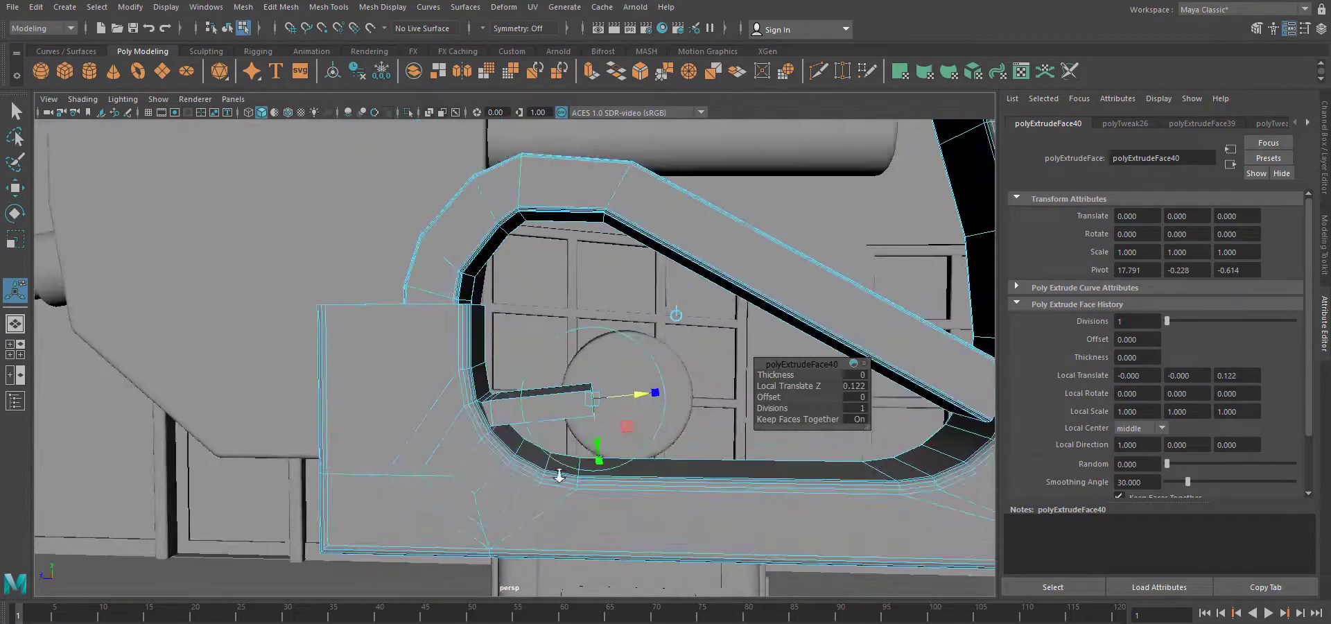
{"action": "left_click_drag", "start_coordinate": [596, 460], "coordinate": [596, 462]}
{"action": "left_click_drag", "start_coordinate": [596, 472], "coordinate": [454, 491], "text": "alt"}
{"action": "right_click_drag", "start_coordinate": [454, 491], "coordinate": [492, 487], "text": "alt"}
{"action": "left_click_drag", "start_coordinate": [560, 467], "coordinate": [704, 506]}
Rotate and scale the small ledge's end face in the side view to straighten it.
{"action": "key", "text": "space"}
{"action": "scroll", "coordinate": [431, 425], "scroll_direction": "up", "scroll_amount": 6}
{"action": "key", "text": "e"}
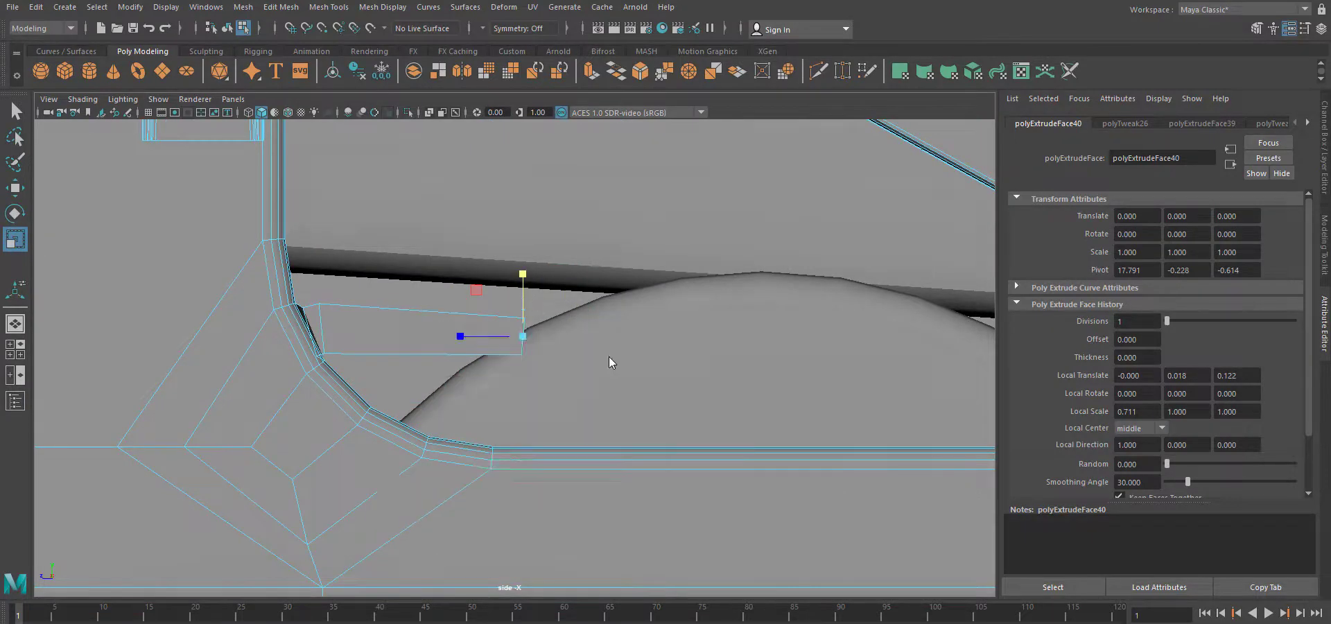
{"action": "key", "text": "space"}
{"action": "left_click_drag", "start_coordinate": [590, 554], "coordinate": [461, 430]}
{"action": "right_click_drag", "start_coordinate": [460, 430], "coordinate": [548, 354], "text": "alt"}
{"action": "left_click", "coordinate": [398, 440]}
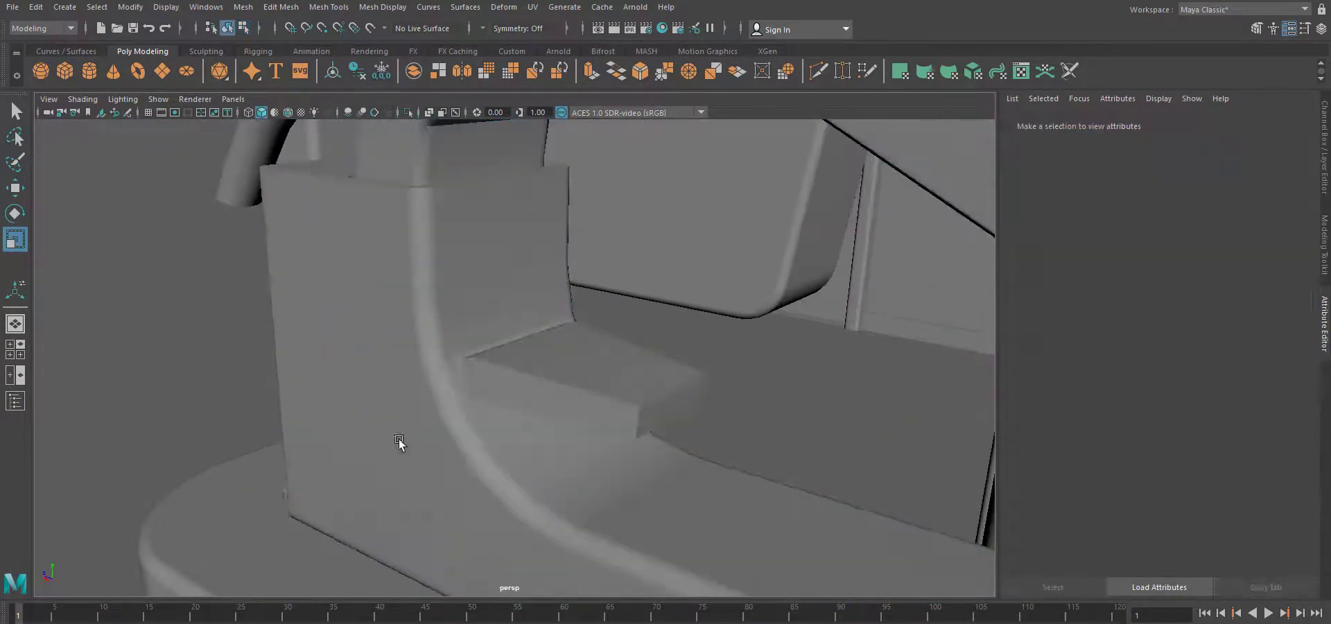
Move and scale the vertices at the top of the guard's outer arm so the arm joins the rod.
{"action": "left_click_drag", "start_coordinate": [398, 439], "coordinate": [610, 474], "text": "alt"}
{"action": "mouse_move", "coordinate": [610, 474]}
{"action": "right_mouse_down", "text": "alt"}
{"action": "mouse_move", "coordinate": [547, 476]}
{"action": "mouse_move", "coordinate": [608, 475]}
{"action": "right_mouse_up", "text": "alt"}
{"action": "left_click", "coordinate": [608, 438]}
{"action": "left_click_drag", "start_coordinate": [609, 476], "coordinate": [714, 314], "text": "alt"}
{"action": "key", "text": "w"}
{"action": "key", "text": "f"}
{"action": "left_click_drag", "start_coordinate": [617, 453], "coordinate": [417, 506], "text": "alt"}
{"action": "right_click_drag", "start_coordinate": [427, 505], "coordinate": [381, 503]}
{"action": "left_click_drag", "start_coordinate": [450, 208], "coordinate": [641, 274]}
{"action": "left_click_drag", "start_coordinate": [479, 298], "coordinate": [579, 300], "text": "alt"}
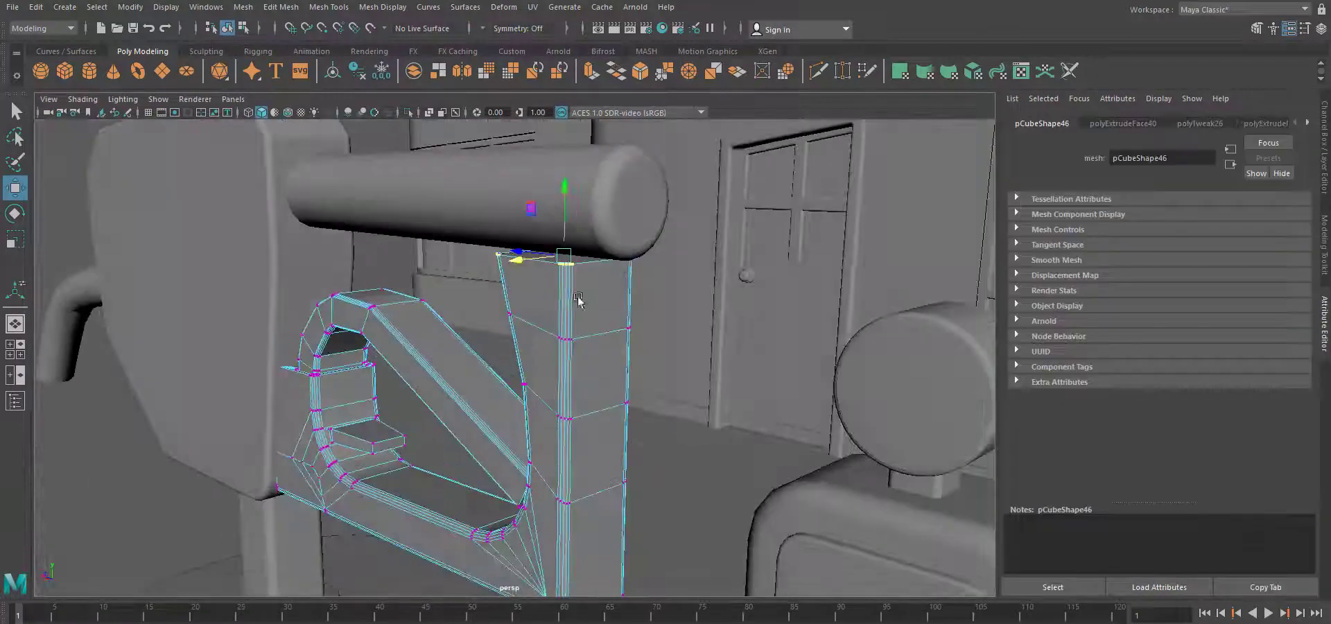
{"action": "left_click_drag", "start_coordinate": [564, 171], "coordinate": [494, 284], "text": "alt"}
{"action": "key", "text": "r"}
{"action": "left_click_drag", "start_coordinate": [557, 397], "coordinate": [621, 389], "text": "alt"}
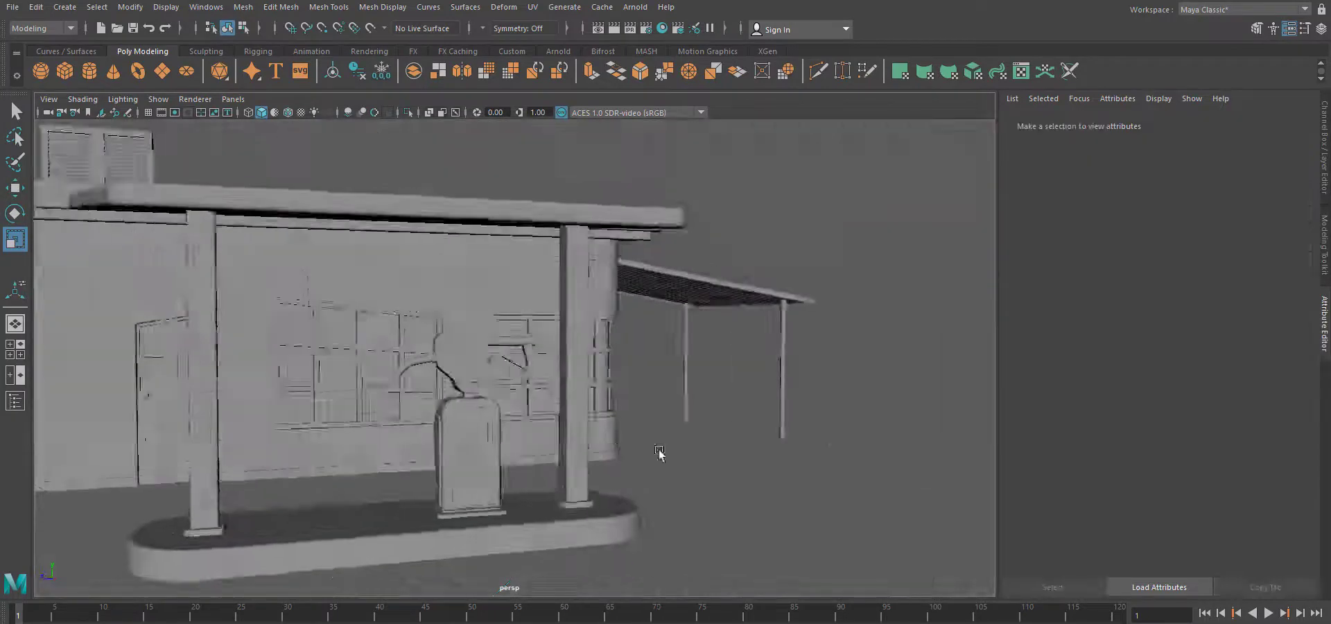
Move the spout's vertices beyond the nozzle-body end vertically to adjust its alignment.
{"action": "scroll", "coordinate": [395, 496], "scroll_direction": "up", "scroll_amount": 2}
{"action": "scroll", "coordinate": [374, 497], "scroll_direction": "up", "scroll_amount": 5}
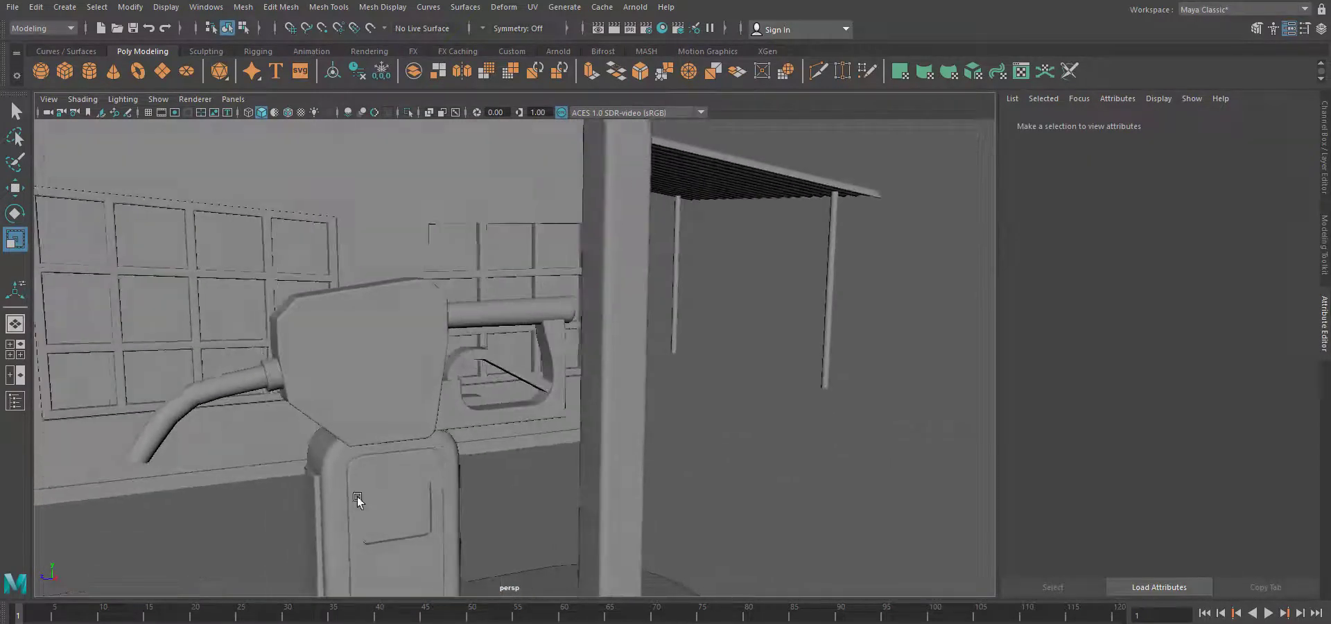
{"action": "middle_click_drag", "start_coordinate": [359, 499], "coordinate": [444, 461], "text": "alt"}
{"action": "left_click", "coordinate": [305, 336]}
{"action": "left_click_drag", "start_coordinate": [356, 466], "coordinate": [325, 453], "text": "alt"}
{"action": "right_click_drag", "start_coordinate": [342, 318], "coordinate": [295, 318]}
{"action": "left_click_drag", "start_coordinate": [124, 256], "coordinate": [343, 440]}
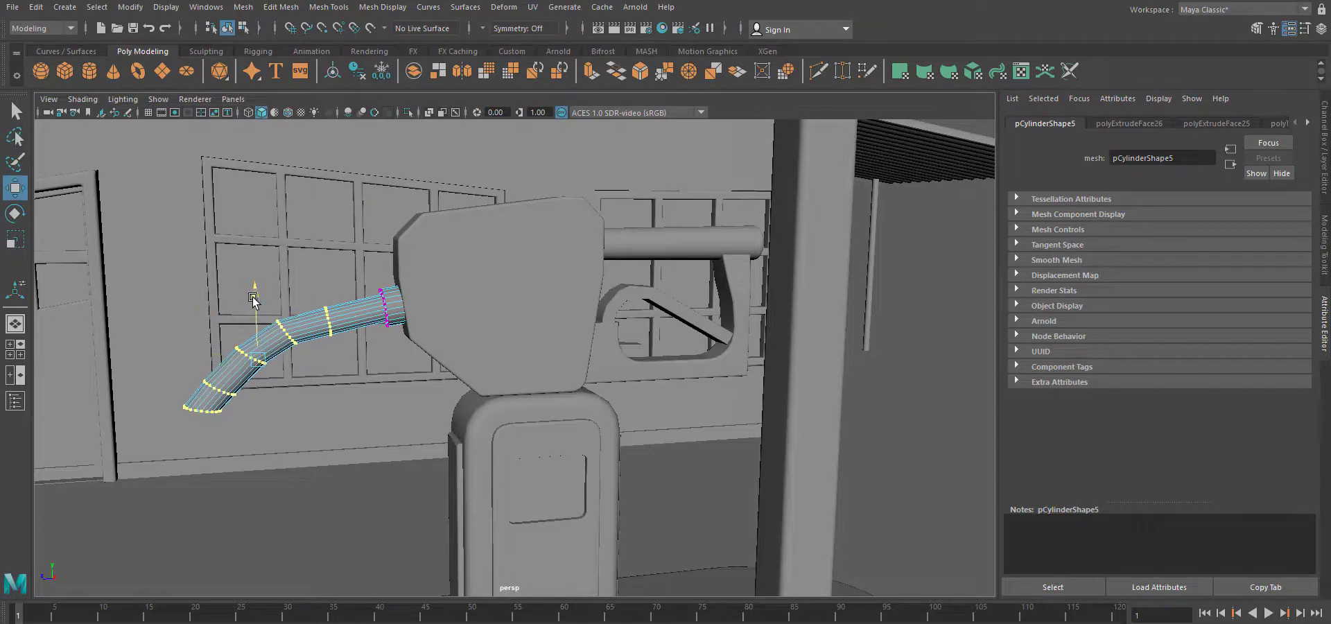
{"action": "left_click", "coordinate": [365, 402]}
Combine the spout, nozzle body, rod and trigger guard into a single mesh.
{"action": "scroll", "coordinate": [456, 518], "scroll_direction": "down", "scroll_amount": 7}
{"action": "left_click_drag", "start_coordinate": [449, 510], "coordinate": [518, 526], "text": "alt"}
{"action": "scroll", "coordinate": [478, 552], "scroll_direction": "up", "scroll_amount": 8}
{"action": "left_click", "coordinate": [320, 292]}
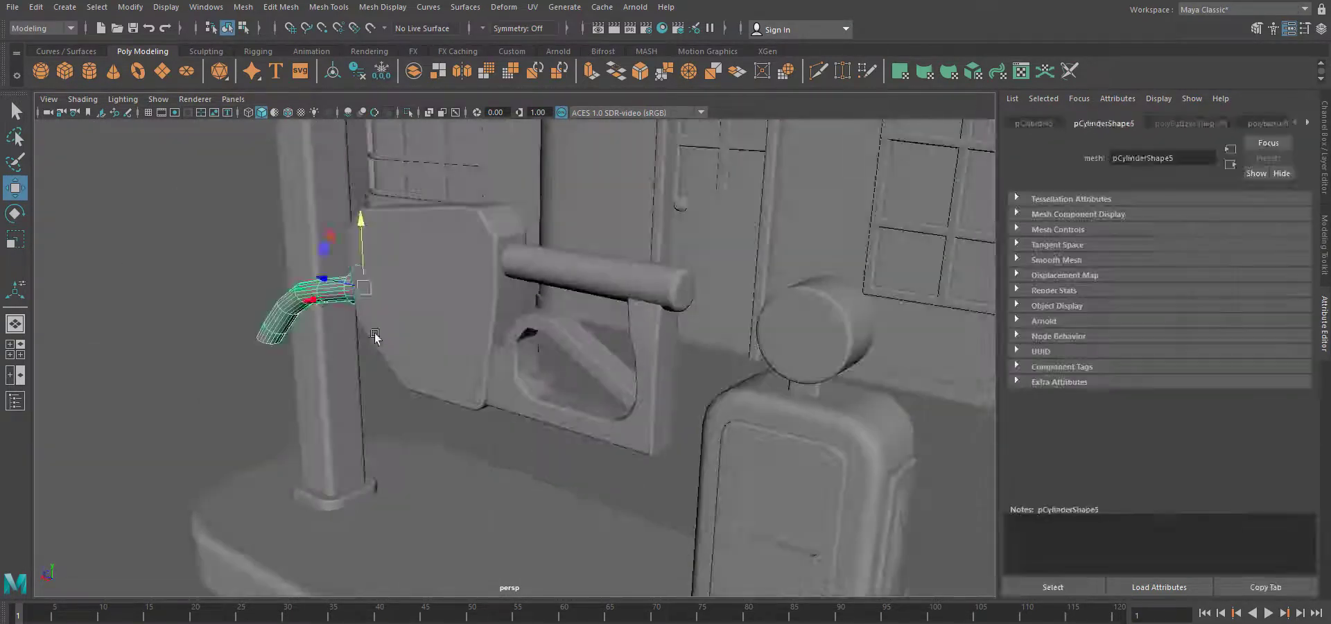
{"action": "left_click", "coordinate": [405, 325], "text": "shift"}
{"action": "left_click", "coordinate": [590, 283], "text": "shift"}
{"action": "left_click", "coordinate": [642, 384], "text": "shift"}
{"action": "left_click", "coordinate": [243, 8]}
{"action": "left_click", "coordinate": [268, 55]}
Move the combined nozzle down beside the pump in the side view and rotate it -90 degrees around X.
{"action": "key", "text": "e"}
{"action": "key", "text": "space"}
{"action": "left_click_drag", "start_coordinate": [609, 458], "coordinate": [672, 460]}
{"action": "scroll", "coordinate": [556, 530], "scroll_direction": "up", "scroll_amount": 8}
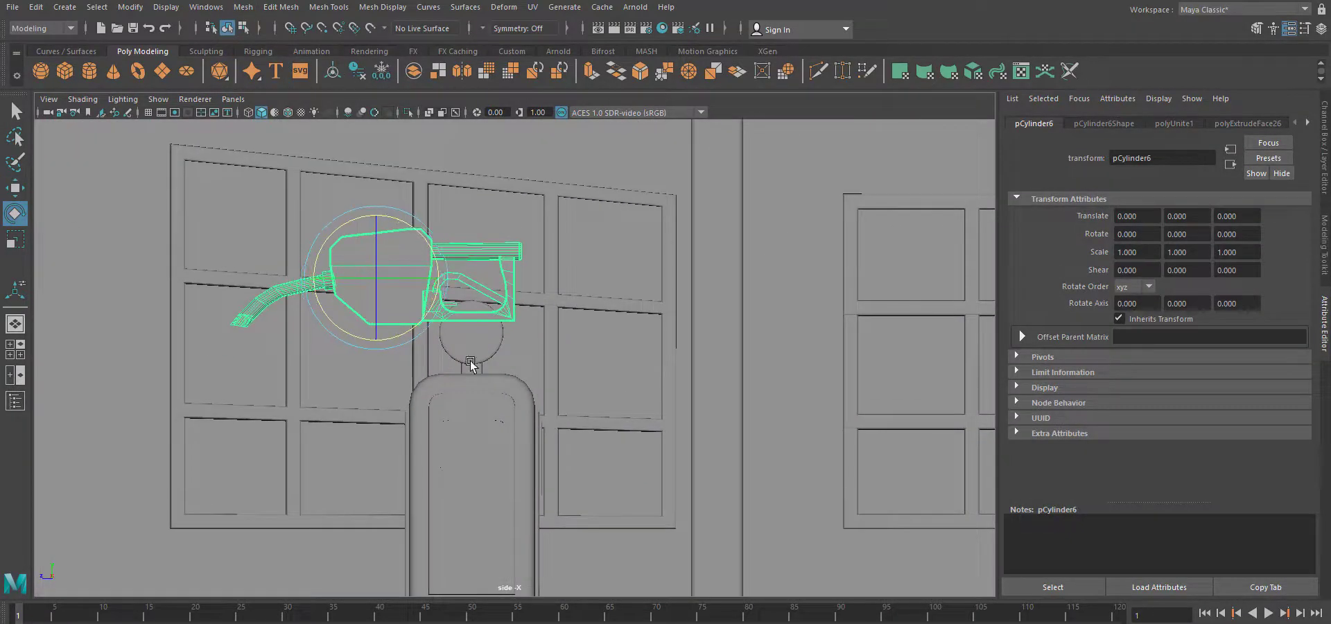
{"action": "key", "text": "w"}
{"action": "left_click_drag", "start_coordinate": [375, 278], "coordinate": [517, 466]}
{"action": "scroll", "coordinate": [518, 469], "scroll_direction": "up", "scroll_amount": 5}
{"action": "middle_click_drag", "start_coordinate": [589, 582], "coordinate": [542, 444], "text": "alt"}
{"action": "key", "text": "e"}
{"action": "left_click_drag", "start_coordinate": [485, 268], "coordinate": [524, 310]}
{"action": "middle_click_drag", "start_coordinate": [571, 409], "coordinate": [554, 413], "text": "alt"}
Scale the nozzle uniformly to 0.267 and place it against the pump's side at Y -1.779, Z -1.703.
{"action": "key", "text": "r"}
{"action": "left_click_drag", "start_coordinate": [448, 332], "coordinate": [269, 316]}
{"action": "scroll", "coordinate": [445, 447], "scroll_direction": "up", "scroll_amount": 4}
{"action": "key", "text": "w"}
{"action": "left_click_drag", "start_coordinate": [388, 310], "coordinate": [490, 287]}
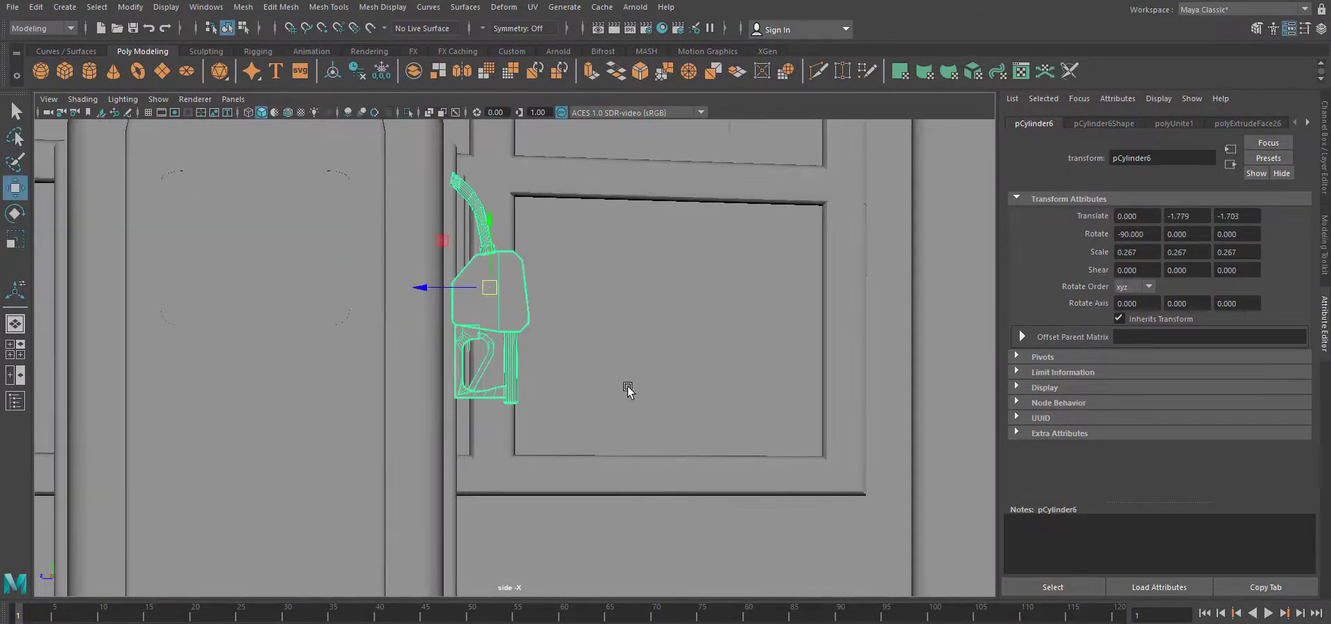
Move the nozzle along X to -2.476, in front of the holder recess on the pump's side.
{"action": "key", "text": "space"}
{"action": "left_click_drag", "start_coordinate": [627, 387], "coordinate": [627, 347]}
{"action": "scroll", "coordinate": [614, 488], "scroll_direction": "down", "scroll_amount": 5}
{"action": "left_click_drag", "start_coordinate": [615, 487], "coordinate": [554, 494], "text": "alt"}
{"action": "key", "text": "f"}
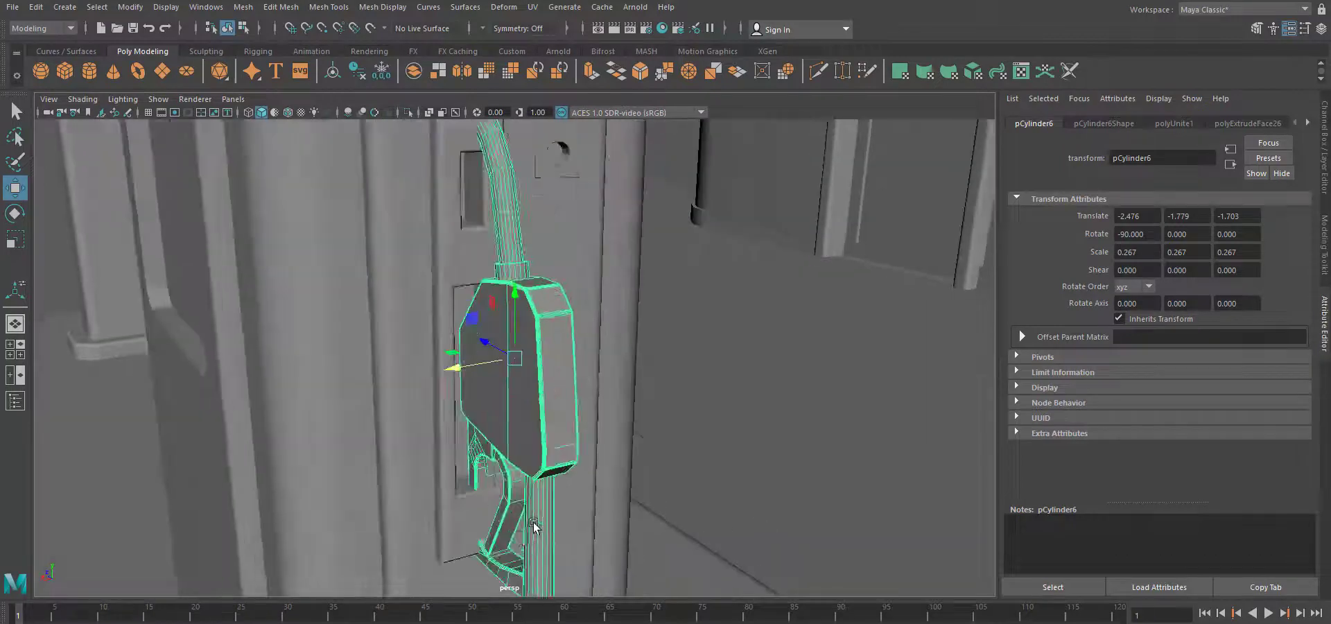
{"action": "scroll", "coordinate": [526, 529], "scroll_direction": "down", "scroll_amount": 4}
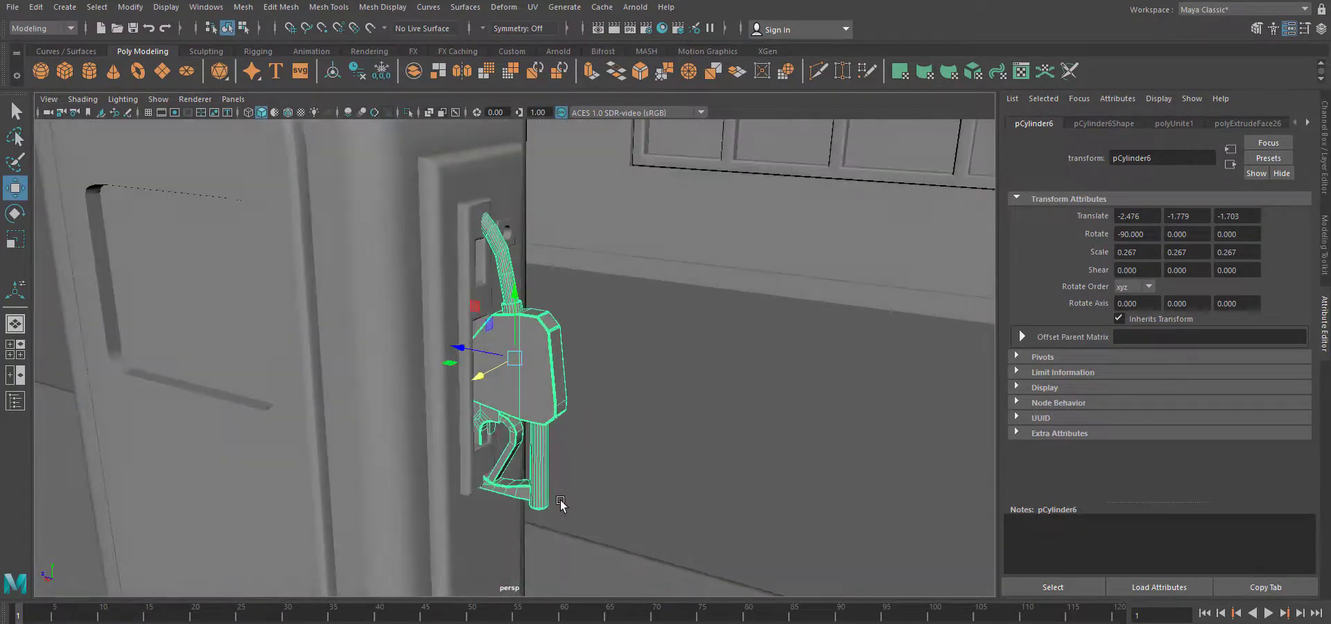
Scale the nozzle down uniformly to 0.197 and shift it slightly downward to fit the pump's holder.
{"action": "key", "text": "r"}
{"action": "left_click_drag", "start_coordinate": [521, 359], "coordinate": [448, 346]}
{"action": "key", "text": "w"}
{"action": "left_click_drag", "start_coordinate": [504, 292], "coordinate": [503, 298]}
{"action": "scroll", "coordinate": [544, 433], "scroll_direction": "up", "scroll_amount": 3}
{"action": "scroll", "coordinate": [799, 535], "scroll_direction": "down", "scroll_amount": 10}
{"action": "left_click", "coordinate": [799, 535]}
Position the nozzle at about X -2.458, Y -1.770, Z -1.666 so it sits in the pump's side recess.
{"action": "left_click_drag", "start_coordinate": [797, 533], "coordinate": [471, 530], "text": "alt"}
{"action": "scroll", "coordinate": [511, 499], "scroll_direction": "up", "scroll_amount": 10}
{"action": "left_click", "coordinate": [515, 395]}
{"action": "left_click_drag", "start_coordinate": [454, 371], "coordinate": [442, 373]}
{"action": "mouse_move", "coordinate": [501, 419]}
{"action": "left_mouse_down", "text": "alt"}
{"action": "mouse_move", "coordinate": [479, 424]}
{"action": "mouse_move", "coordinate": [494, 409]}
{"action": "left_mouse_up", "text": "alt"}
{"action": "left_click_drag", "start_coordinate": [512, 373], "coordinate": [514, 455]}
{"action": "scroll", "coordinate": [514, 456], "scroll_direction": "up", "scroll_amount": 3}
{"action": "middle_click_drag", "start_coordinate": [515, 455], "coordinate": [539, 516], "text": "alt"}
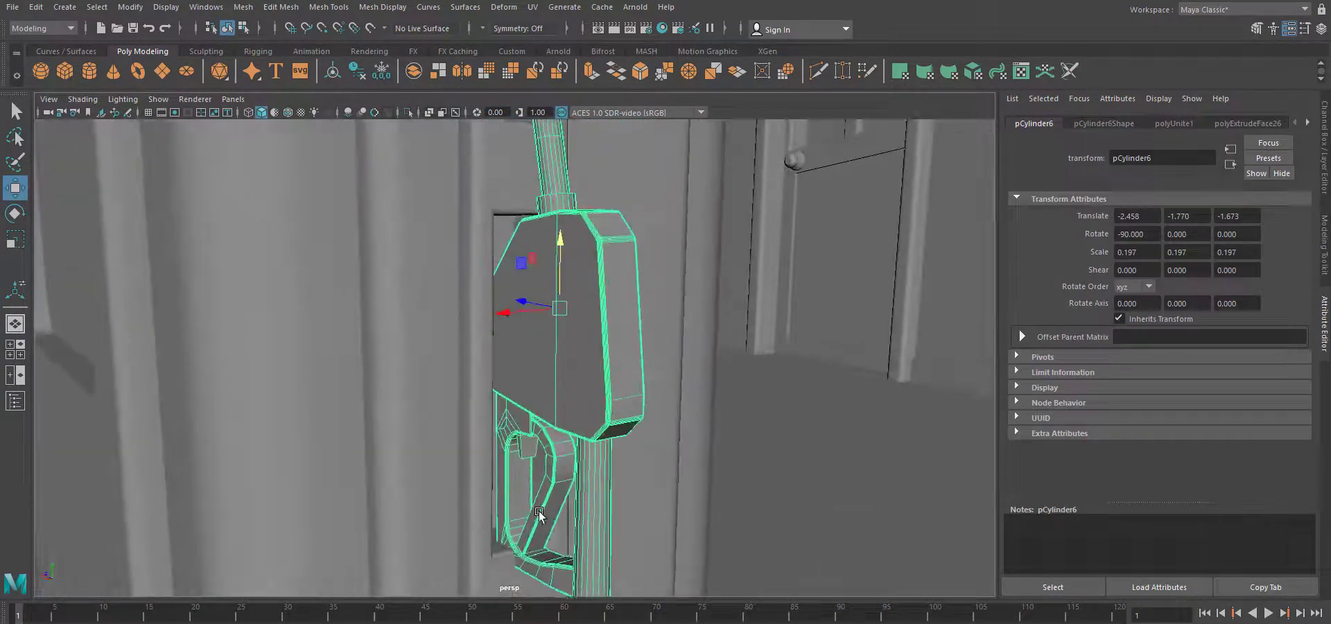
{"action": "middle_click_drag", "start_coordinate": [518, 389], "coordinate": [513, 477], "text": "alt"}
{"action": "left_click_drag", "start_coordinate": [531, 488], "coordinate": [632, 515]}
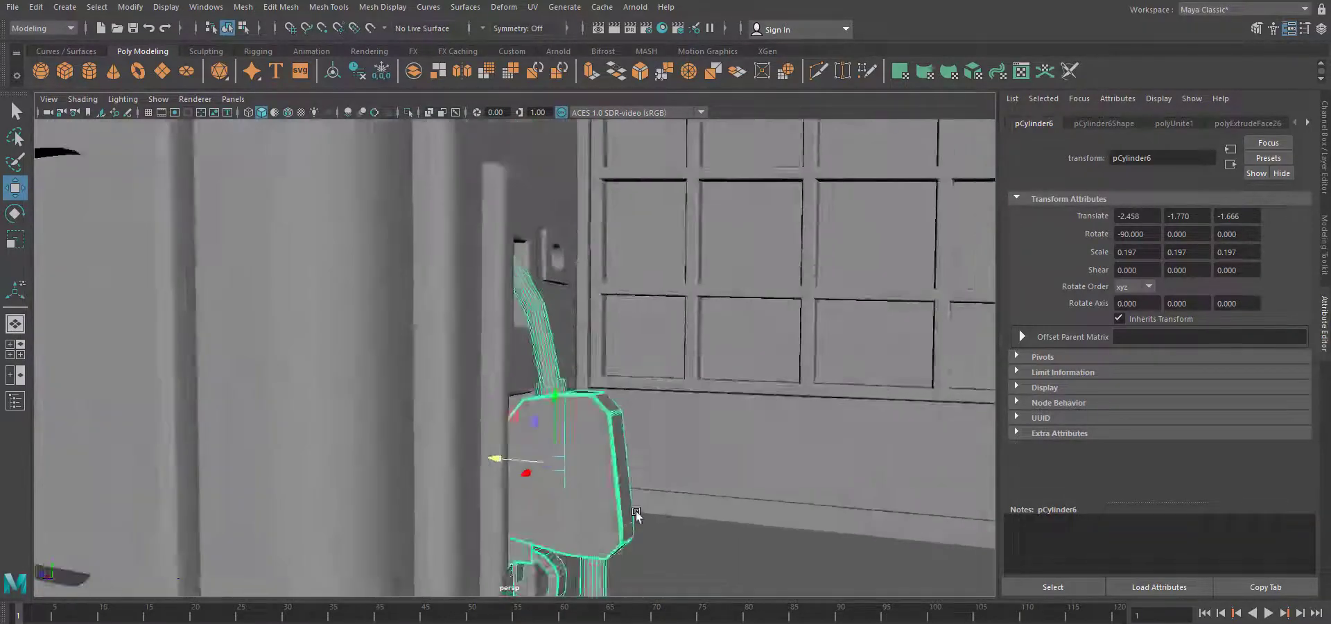
{"action": "middle_click_drag", "start_coordinate": [633, 515], "coordinate": [609, 374], "text": "alt"}
Select the pump body and examine how the nozzle's guard fits against the lower edge of the holder recess.
{"action": "left_click", "coordinate": [508, 551]}
{"action": "scroll", "coordinate": [508, 551], "scroll_direction": "up", "scroll_amount": 3}
{"action": "middle_click_drag", "start_coordinate": [508, 551], "coordinate": [490, 424], "text": "alt"}
{"action": "left_click_drag", "start_coordinate": [489, 424], "coordinate": [474, 488], "text": "alt"}
{"action": "middle_click_drag", "start_coordinate": [474, 465], "coordinate": [492, 582], "text": "alt"}
{"action": "middle_click_drag", "start_coordinate": [485, 423], "coordinate": [491, 388], "text": "alt"}
{"action": "scroll", "coordinate": [495, 478], "scroll_direction": "up", "scroll_amount": 3}
{"action": "scroll", "coordinate": [495, 479], "scroll_direction": "down", "scroll_amount": 3}
{"action": "middle_click_drag", "start_coordinate": [495, 478], "coordinate": [452, 392], "text": "alt"}
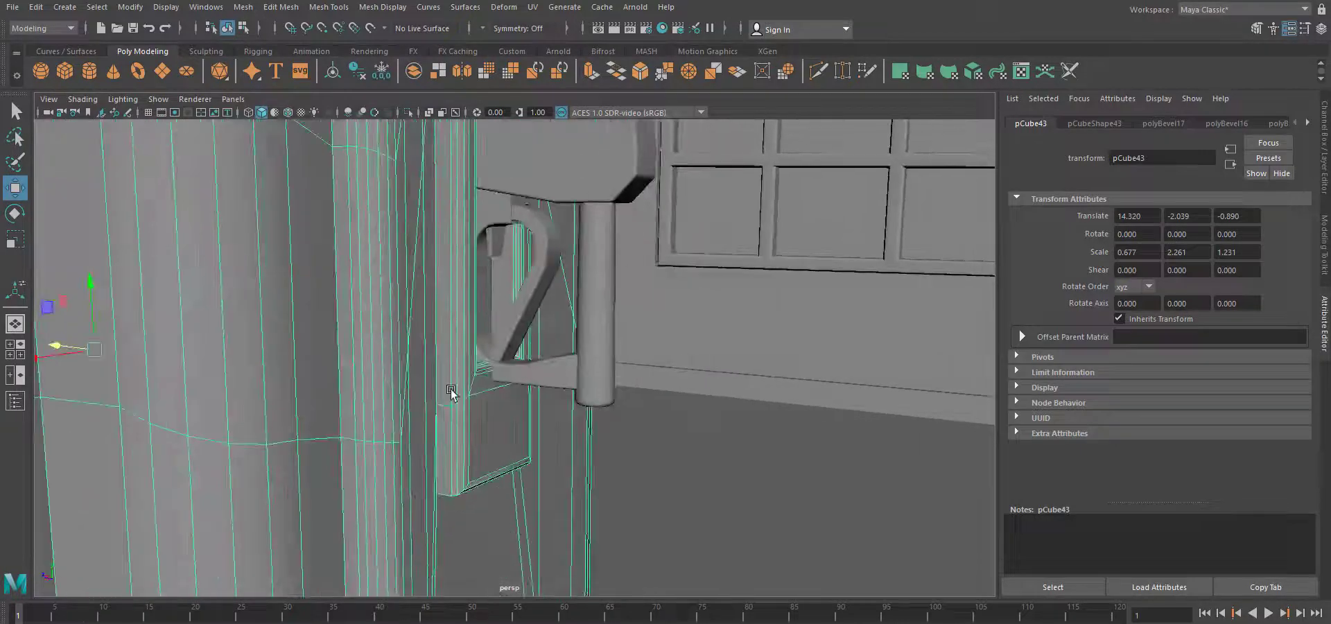
Lower the vertices along the bottom edge of the pump's holder recess to make room for the nozzle's guard.
{"action": "right_click_drag", "start_coordinate": [455, 415], "coordinate": [410, 416]}
{"action": "scroll", "coordinate": [447, 499], "scroll_direction": "down", "scroll_amount": 2}
{"action": "right_click_drag", "start_coordinate": [447, 498], "coordinate": [386, 493], "text": "alt"}
{"action": "left_click_drag", "start_coordinate": [386, 493], "coordinate": [402, 489], "text": "alt"}
{"action": "right_click_drag", "start_coordinate": [402, 489], "coordinate": [463, 483], "text": "alt"}
{"action": "key", "text": "space"}
{"action": "left_click", "coordinate": [463, 483]}
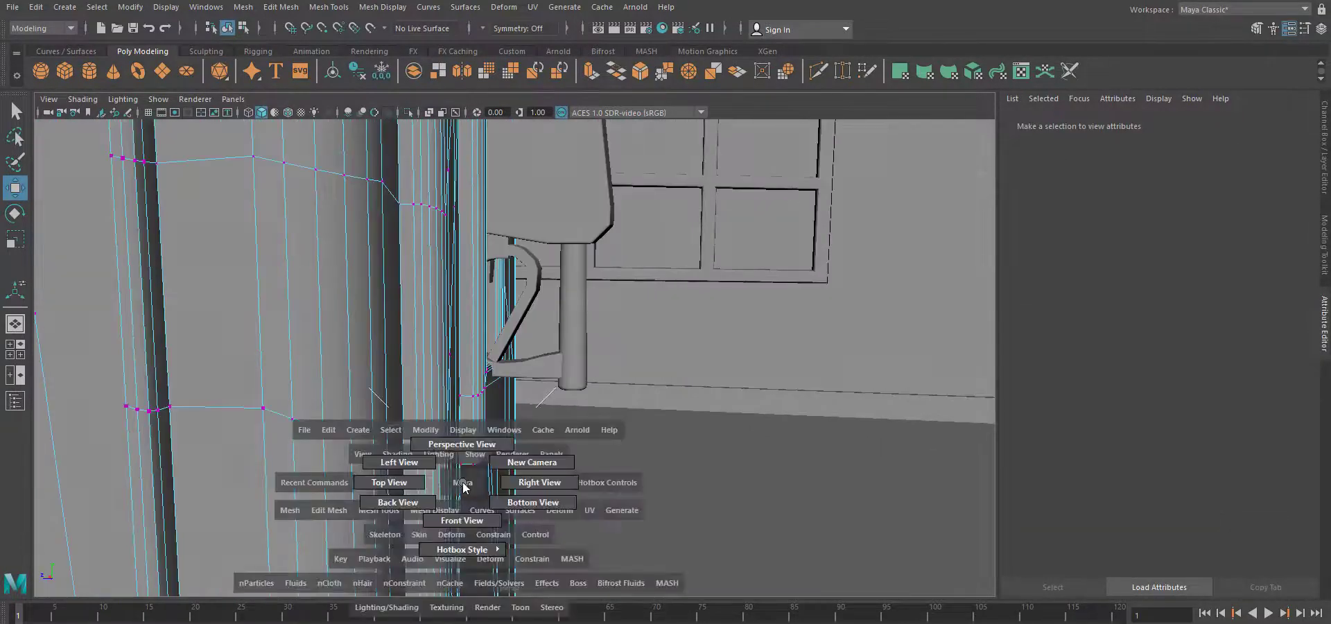
{"action": "left_click_drag", "start_coordinate": [454, 465], "coordinate": [539, 482]}
{"action": "middle_click_drag", "start_coordinate": [460, 448], "coordinate": [527, 452], "text": "alt"}
{"action": "scroll", "coordinate": [522, 427], "scroll_direction": "up", "scroll_amount": 8}
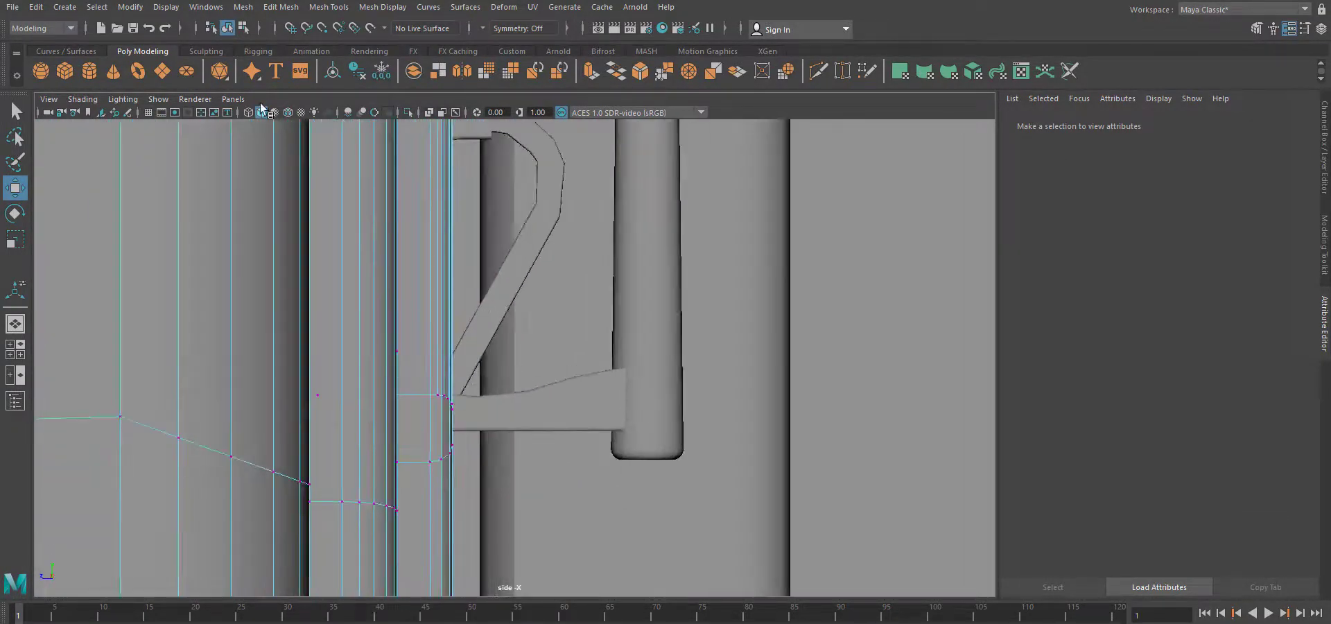
{"action": "left_click", "coordinate": [261, 112]}
{"action": "scroll", "coordinate": [486, 484], "scroll_direction": "up", "scroll_amount": 1}
{"action": "scroll", "coordinate": [466, 485], "scroll_direction": "up", "scroll_amount": 1}
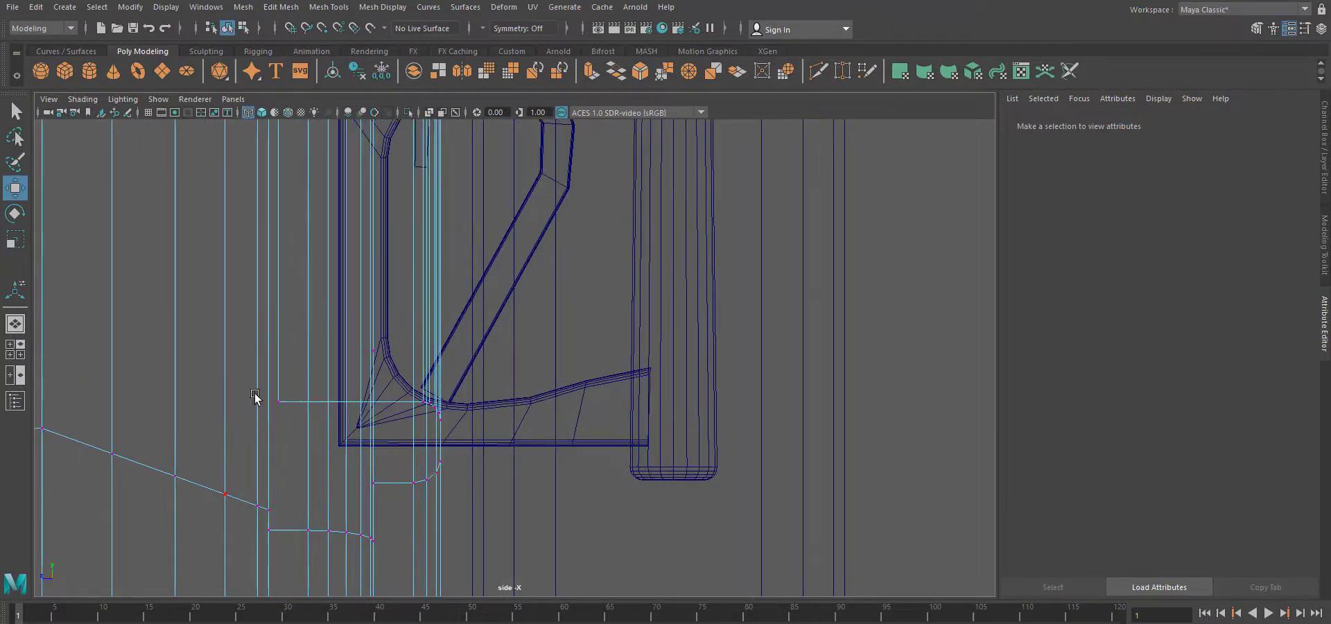
{"action": "key", "text": "space"}
{"action": "left_click_drag", "start_coordinate": [516, 488], "coordinate": [542, 448]}
{"action": "left_click_drag", "start_coordinate": [512, 388], "coordinate": [223, 149], "text": "alt"}
{"action": "left_click", "coordinate": [261, 111]}
{"action": "scroll", "coordinate": [511, 392], "scroll_direction": "up", "scroll_amount": 5}
{"action": "left_click_drag", "start_coordinate": [454, 309], "coordinate": [453, 324]}
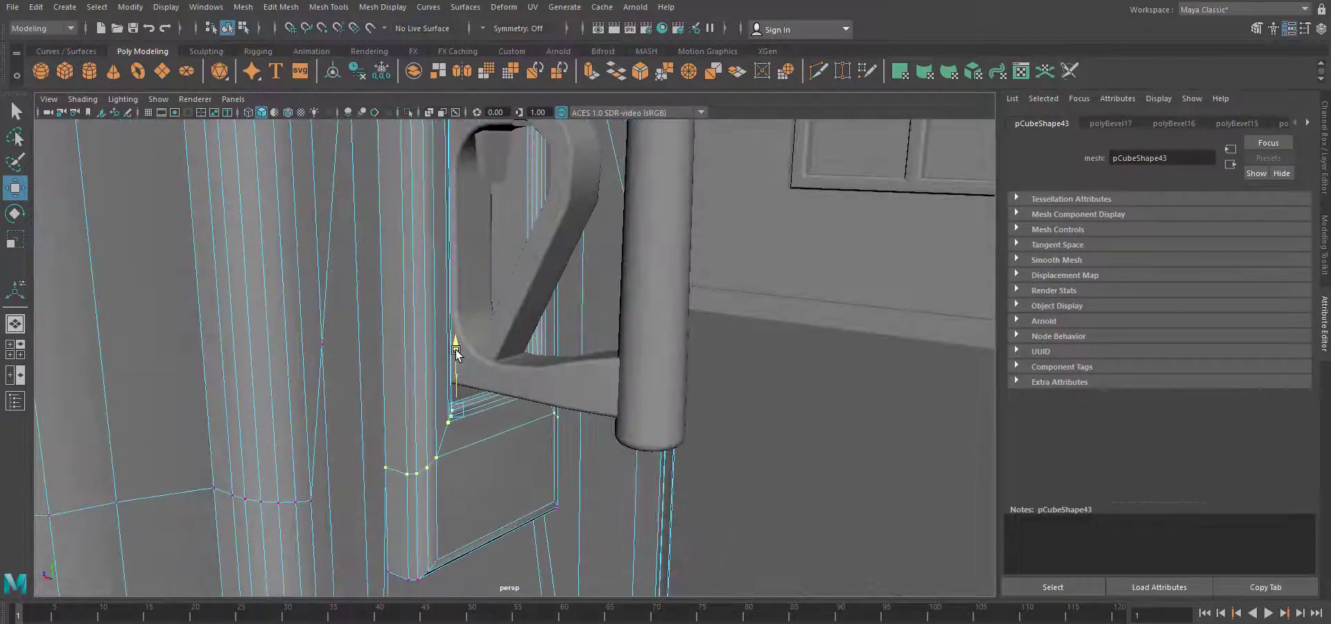
{"action": "right_click_drag", "start_coordinate": [436, 318], "coordinate": [486, 288]}
Deselect the pump and examine the fitted nozzle from several angles, with and without ambient occlusion.
{"action": "left_click_drag", "start_coordinate": [541, 388], "coordinate": [600, 410], "text": "alt"}
{"action": "scroll", "coordinate": [600, 409], "scroll_direction": "down", "scroll_amount": 10}
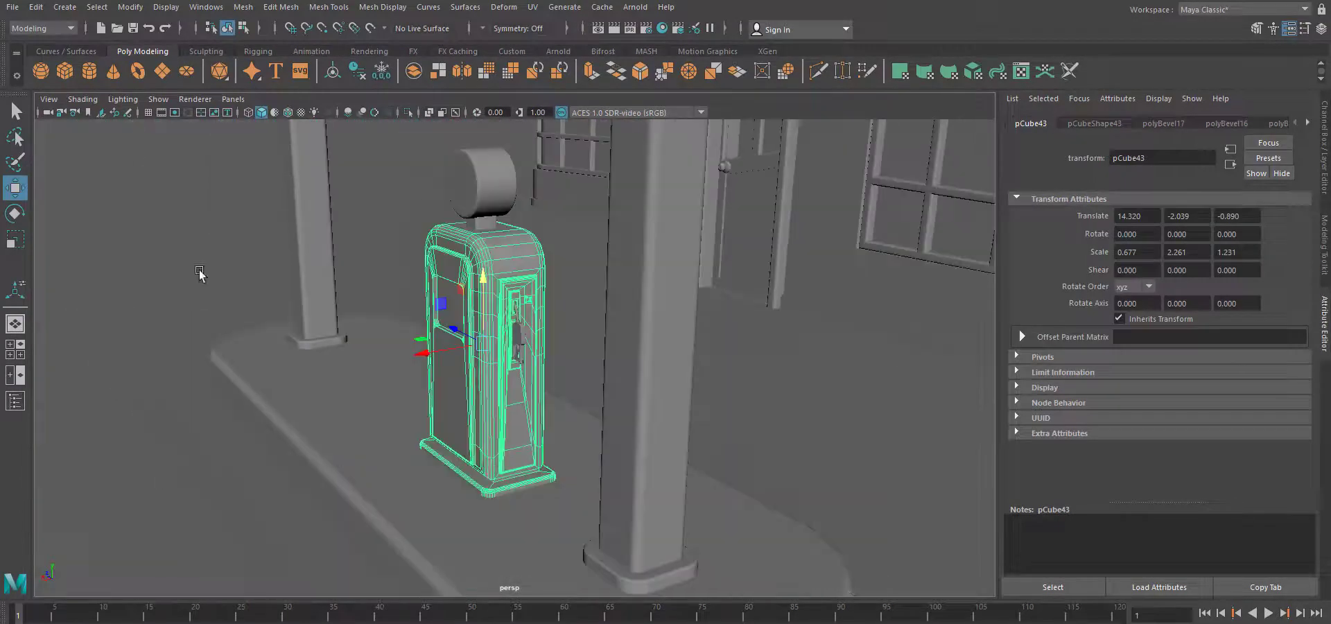
{"action": "key", "text": "q"}
{"action": "left_click", "coordinate": [199, 273]}
{"action": "left_click_drag", "start_coordinate": [199, 273], "coordinate": [644, 447], "text": "alt"}
{"action": "key", "text": "w"}
{"action": "scroll", "coordinate": [645, 447], "scroll_direction": "up", "scroll_amount": 5}
{"action": "middle_click_drag", "start_coordinate": [644, 447], "coordinate": [564, 523], "text": "alt"}
{"action": "left_click_drag", "start_coordinate": [564, 522], "coordinate": [513, 506], "text": "alt"}
{"action": "left_click", "coordinate": [347, 113]}
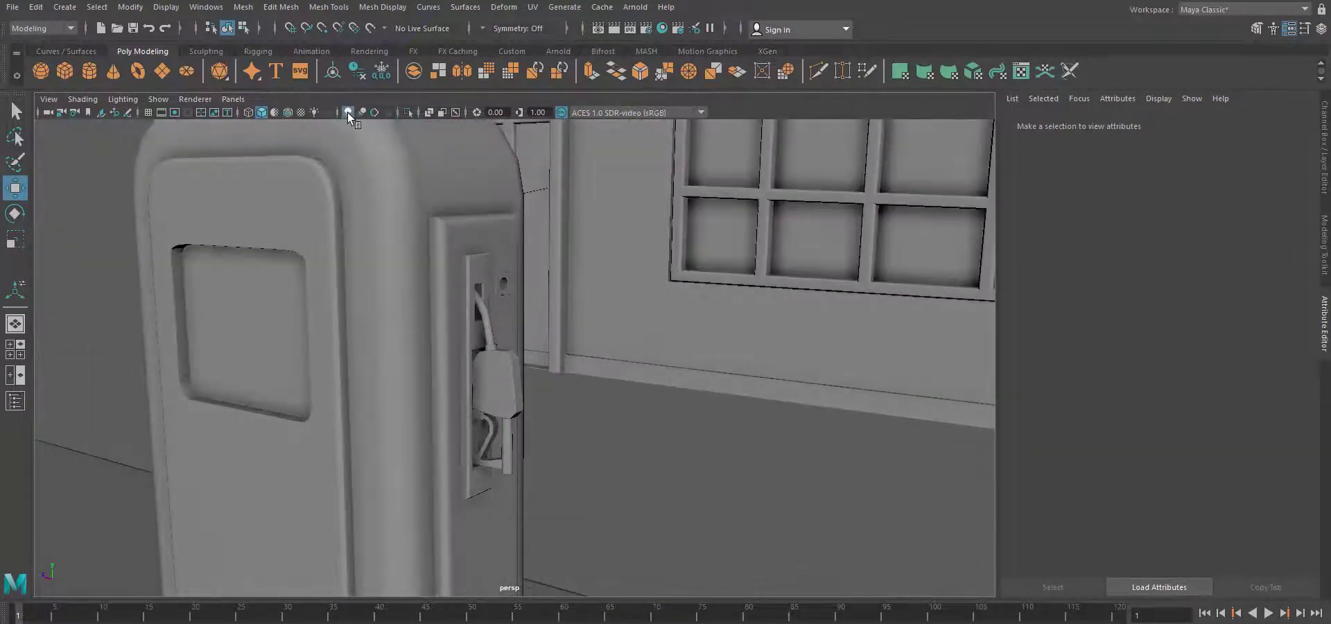
{"action": "scroll", "coordinate": [609, 446], "scroll_direction": "down", "scroll_amount": 2}
{"action": "left_click_drag", "start_coordinate": [609, 445], "coordinate": [840, 486], "text": "alt"}
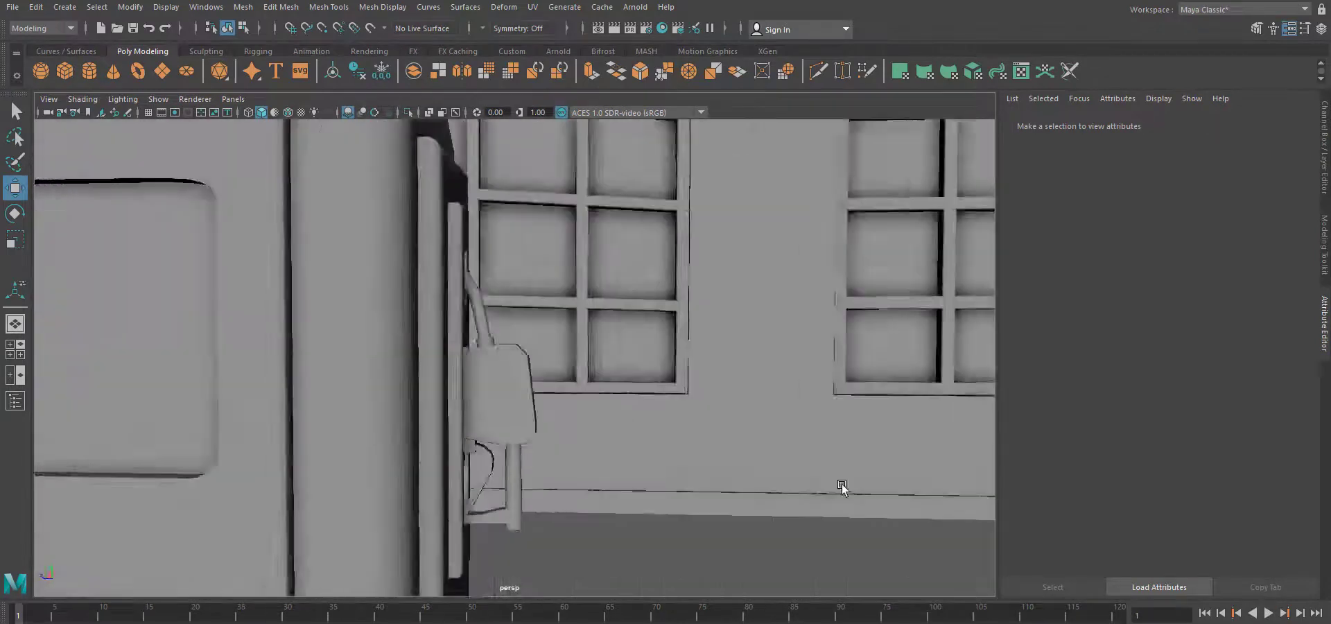
{"action": "right_click_drag", "start_coordinate": [840, 485], "coordinate": [580, 513], "text": "alt"}
{"action": "left_click_drag", "start_coordinate": [581, 512], "coordinate": [506, 511], "text": "alt"}
{"action": "left_click", "coordinate": [348, 112]}
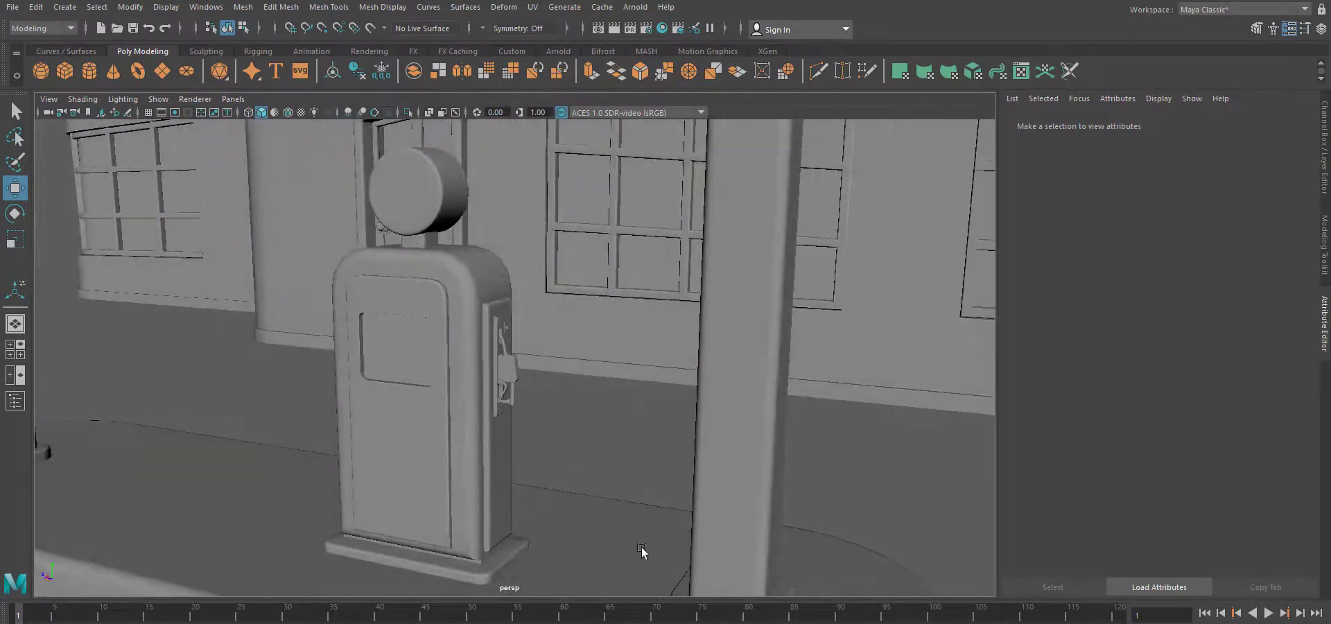
{"action": "right_click_drag", "start_coordinate": [423, 471], "coordinate": [707, 457], "text": "alt"}
{"action": "left_click_drag", "start_coordinate": [707, 458], "coordinate": [633, 461], "text": "alt"}
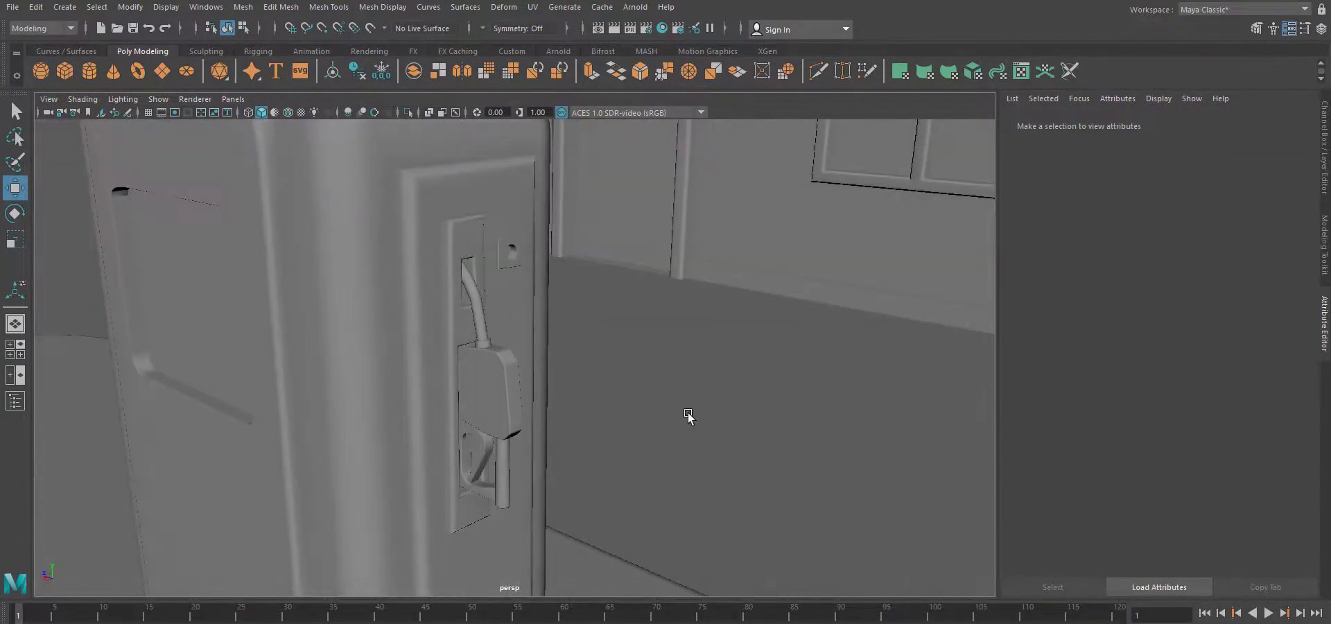
Draw the hose curve in the side view, from the pump's outlet hole down to the ground, looping back up to the nozzle's rod.
{"action": "left_click", "coordinate": [69, 51]}
{"action": "key", "text": "space"}
{"action": "left_click_drag", "start_coordinate": [616, 315], "coordinate": [669, 320]}
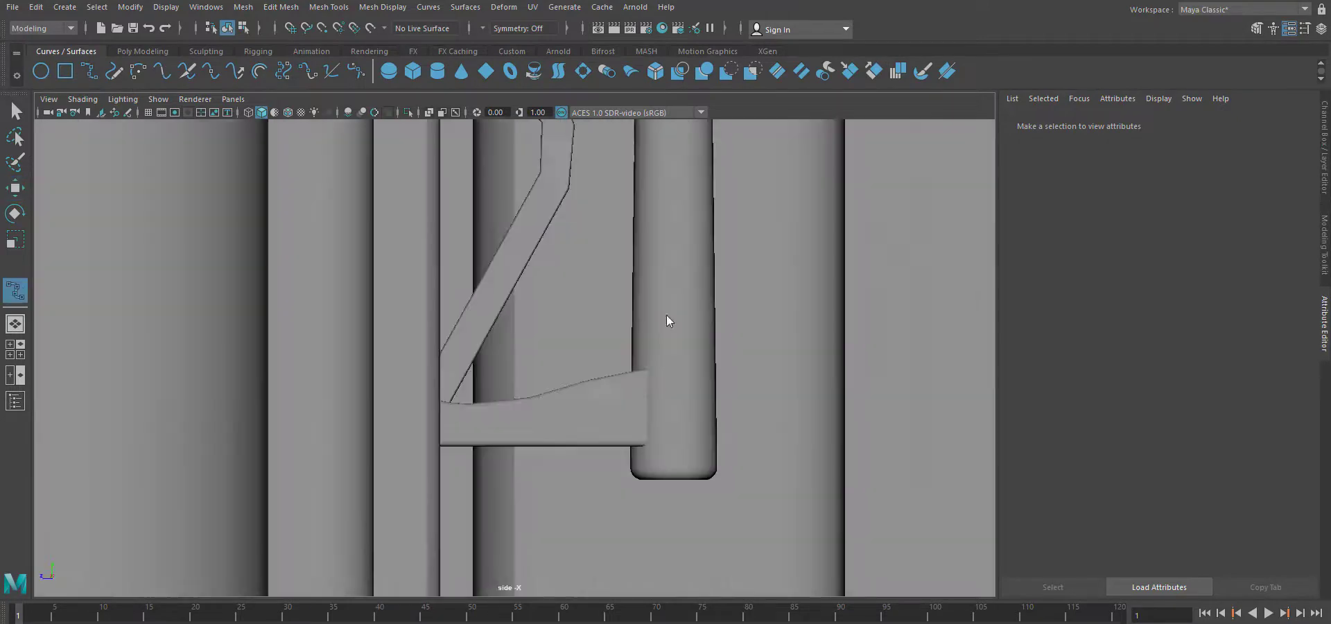
{"action": "right_click_drag", "start_coordinate": [668, 318], "coordinate": [531, 378], "text": "alt"}
{"action": "middle_click_drag", "start_coordinate": [530, 378], "coordinate": [511, 407], "text": "alt"}
{"action": "right_click_drag", "start_coordinate": [511, 406], "coordinate": [579, 388], "text": "alt"}
{"action": "middle_click_drag", "start_coordinate": [510, 377], "coordinate": [544, 369], "text": "alt"}
{"action": "right_click_drag", "start_coordinate": [454, 382], "coordinate": [490, 299], "text": "alt"}
{"action": "middle_click_drag", "start_coordinate": [490, 299], "coordinate": [501, 286], "text": "alt"}
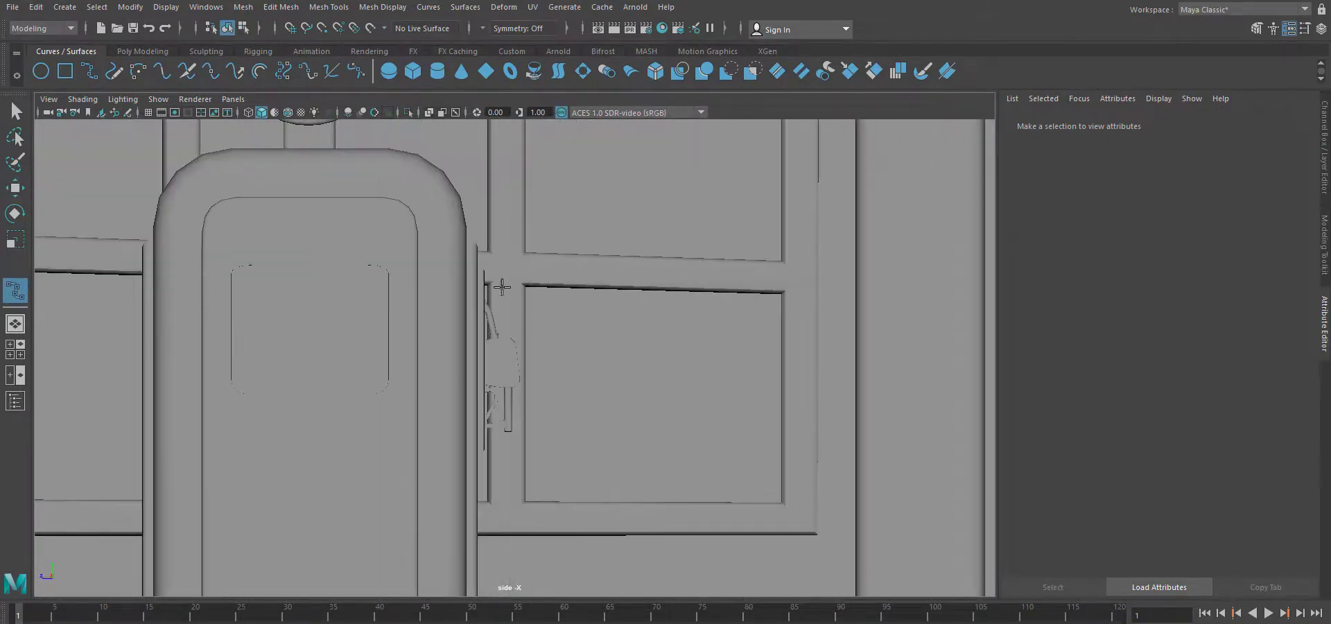
{"action": "left_click", "coordinate": [511, 289]}
{"action": "left_click", "coordinate": [249, 113]}
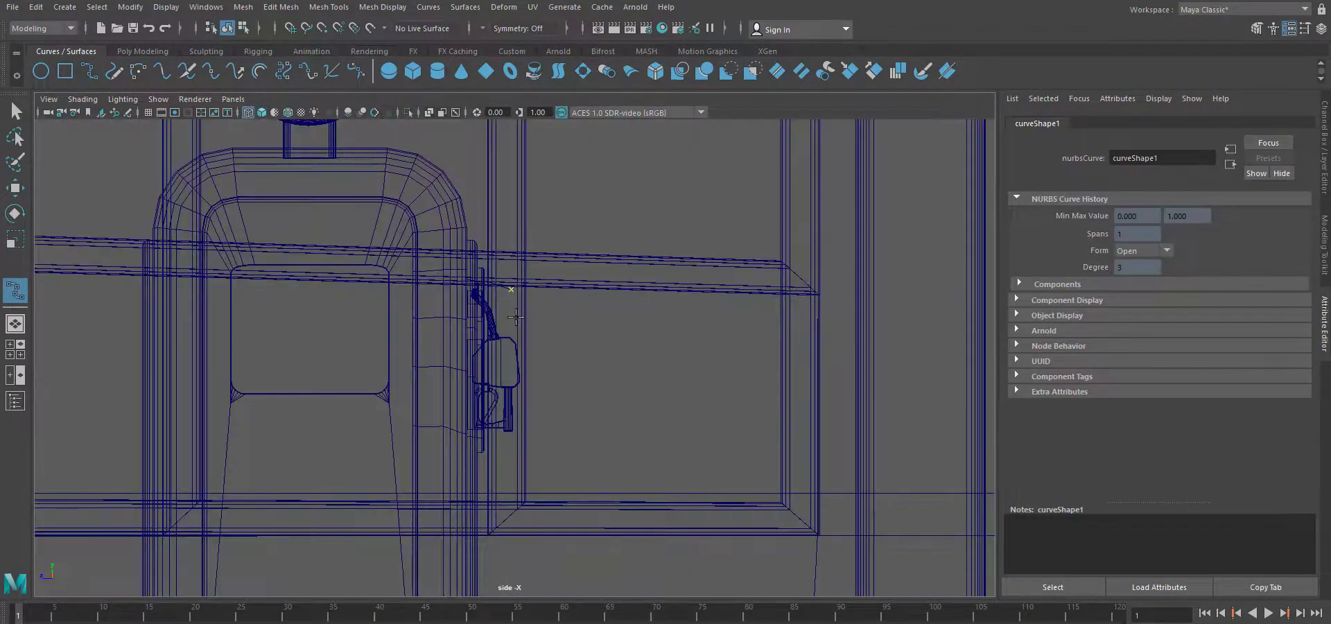
{"action": "middle_click_drag", "start_coordinate": [581, 541], "coordinate": [564, 387], "text": "alt"}
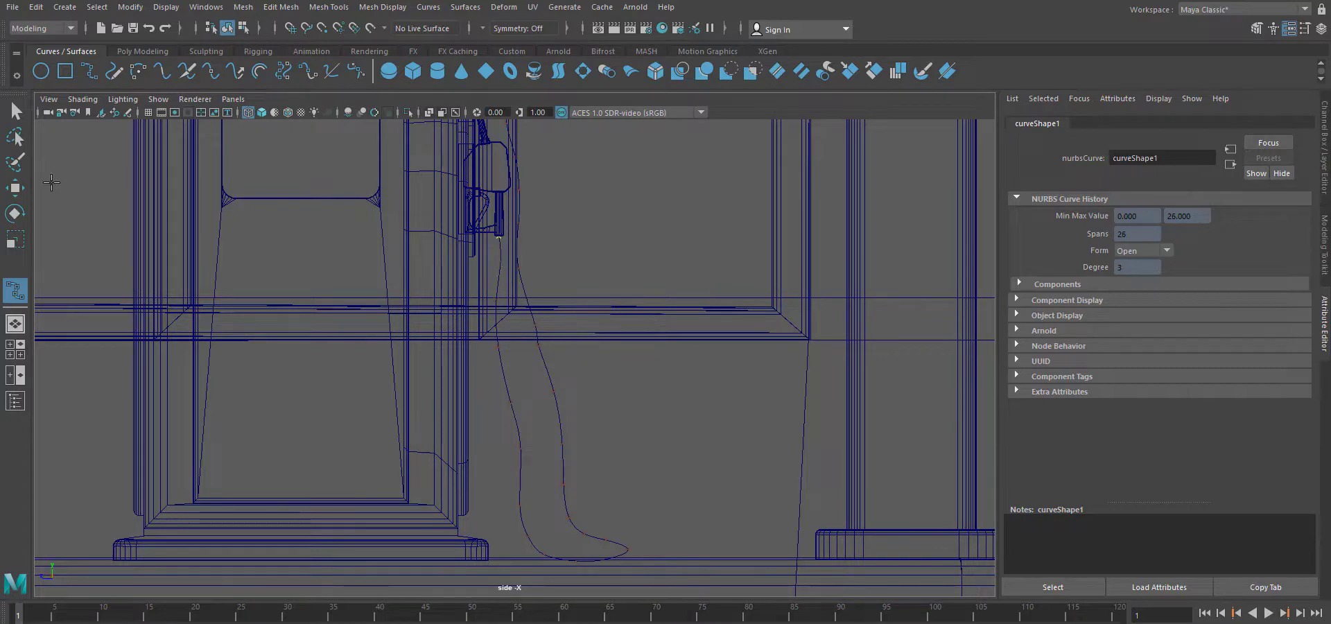
Move the hose curve along X to 14.241, bringing it to the pump's side.
{"action": "left_click", "coordinate": [15, 188]}
{"action": "key", "text": "space"}
{"action": "left_click_drag", "start_coordinate": [630, 381], "coordinate": [629, 354]}
{"action": "left_click_drag", "start_coordinate": [629, 368], "coordinate": [627, 460], "text": "alt"}
{"action": "right_click_drag", "start_coordinate": [627, 460], "coordinate": [805, 292], "text": "alt"}
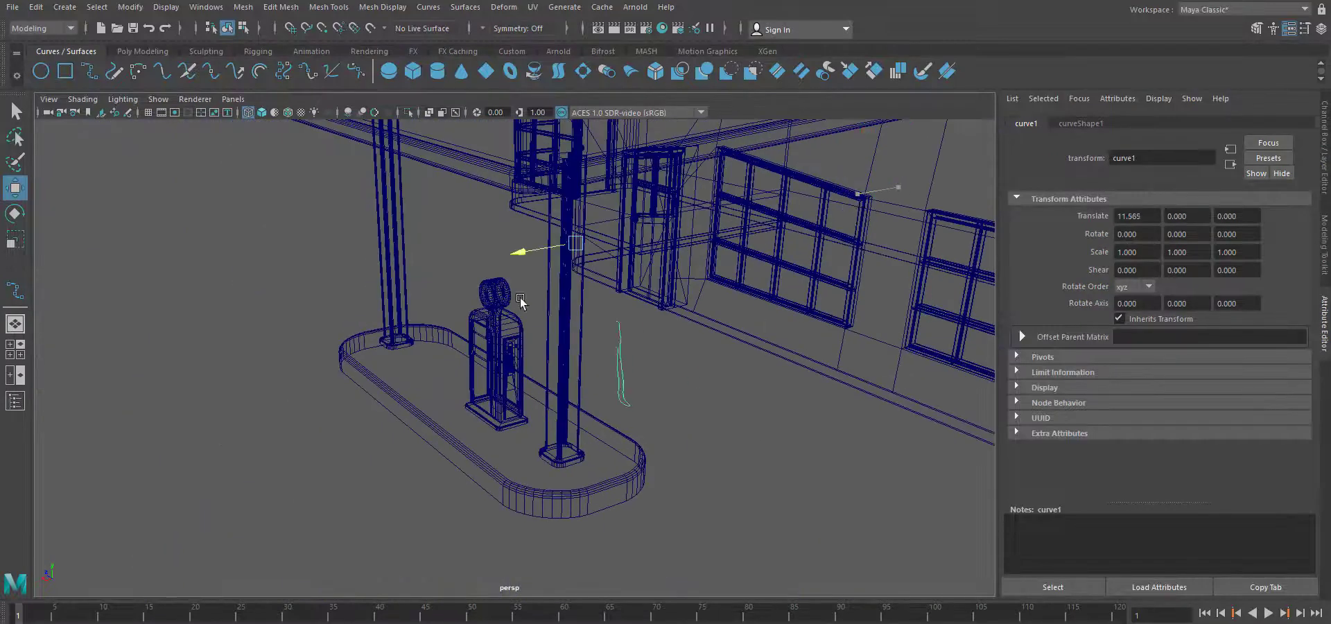
{"action": "left_click", "coordinate": [261, 113]}
{"action": "scroll", "coordinate": [533, 460], "scroll_direction": "up", "scroll_amount": 10}
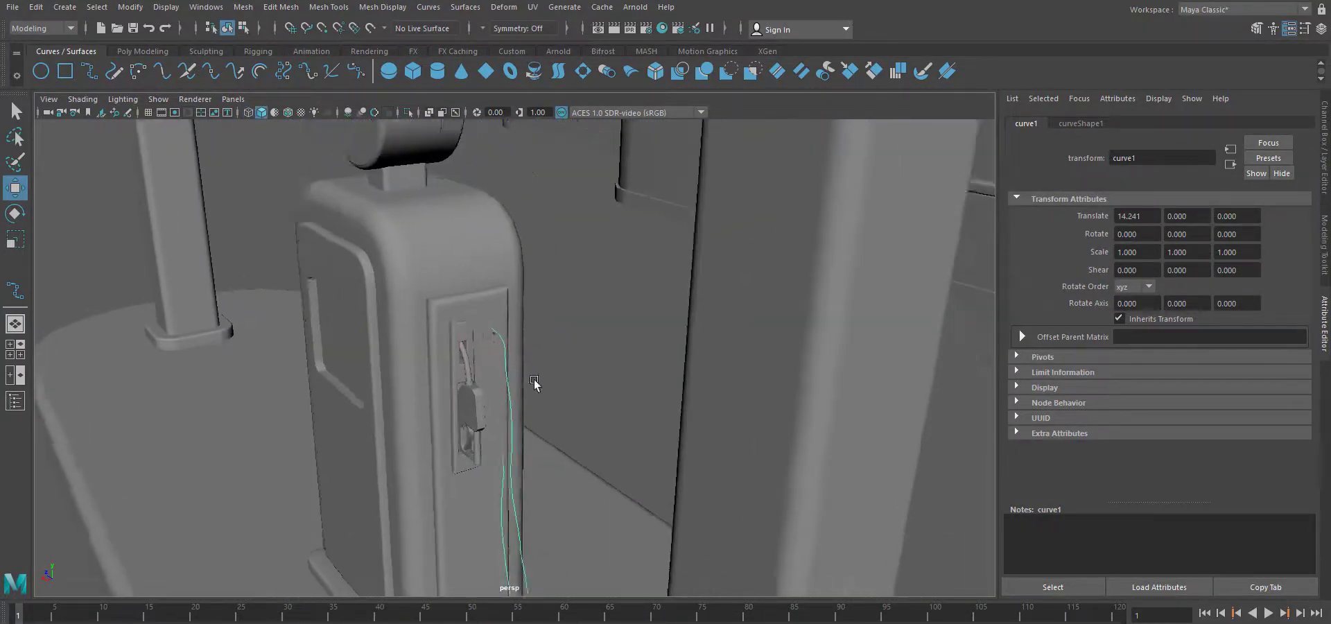
Fine-tune the hose curve's position to X 14.253, Y -0.031 so its upper end meets the outlet hole.
{"action": "left_click_drag", "start_coordinate": [534, 382], "coordinate": [513, 375], "text": "alt"}
{"action": "left_click", "coordinate": [151, 52]}
{"action": "middle_click_drag", "start_coordinate": [562, 478], "coordinate": [562, 418], "text": "alt"}
{"action": "left_click_drag", "start_coordinate": [561, 418], "coordinate": [551, 395], "text": "alt"}
{"action": "scroll", "coordinate": [551, 395], "scroll_direction": "up", "scroll_amount": 3}
{"action": "left_click_drag", "start_coordinate": [424, 524], "coordinate": [419, 525]}
{"action": "left_click_drag", "start_coordinate": [484, 454], "coordinate": [484, 458]}
{"action": "mouse_move", "coordinate": [484, 458]}
{"action": "left_mouse_down", "text": "alt"}
{"action": "mouse_move", "coordinate": [476, 425]}
{"action": "mouse_move", "coordinate": [481, 442]}
{"action": "left_mouse_up", "text": "alt"}
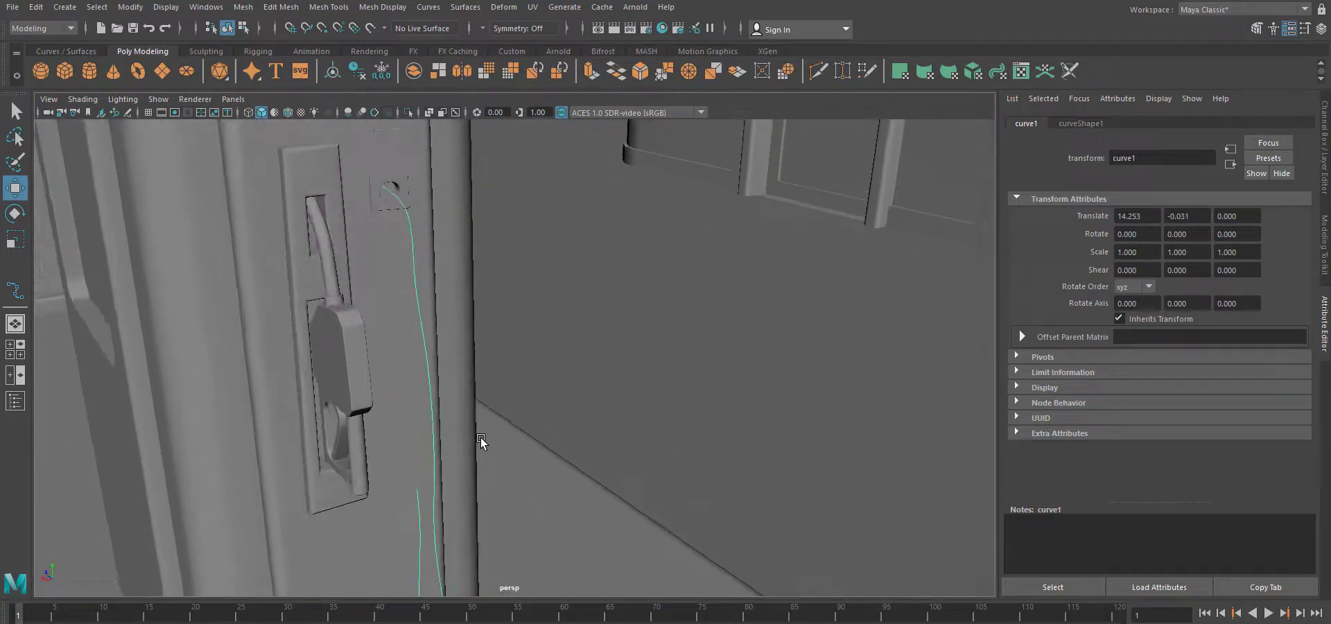
Show the hose curve's control vertices and shift the upper ones of the nozzle strand along X toward the nozzle's rod.
{"action": "middle_click_drag", "start_coordinate": [481, 442], "coordinate": [525, 232], "text": "alt"}
{"action": "right_click_drag", "start_coordinate": [495, 356], "coordinate": [447, 347]}
{"action": "left_click_drag", "start_coordinate": [541, 478], "coordinate": [543, 411], "text": "alt"}
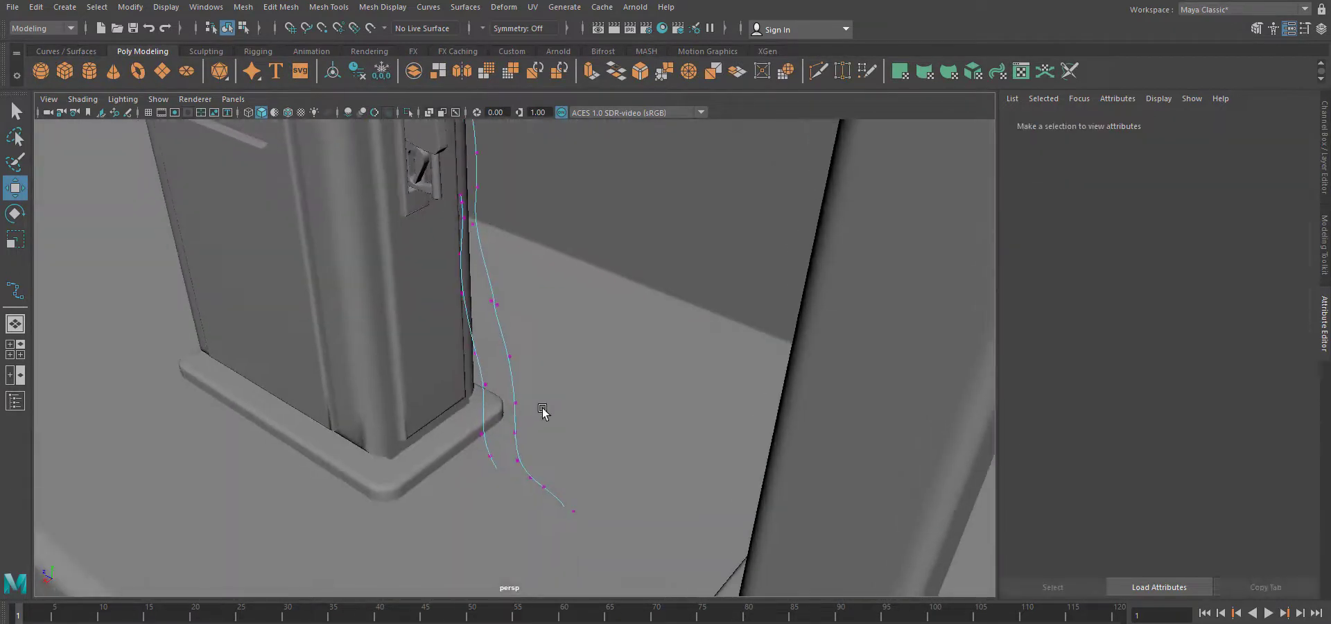
{"action": "left_click_drag", "start_coordinate": [463, 272], "coordinate": [465, 275]}
{"action": "left_click_drag", "start_coordinate": [408, 252], "coordinate": [393, 258]}
{"action": "scroll", "coordinate": [449, 347], "scroll_direction": "up", "scroll_amount": 5}
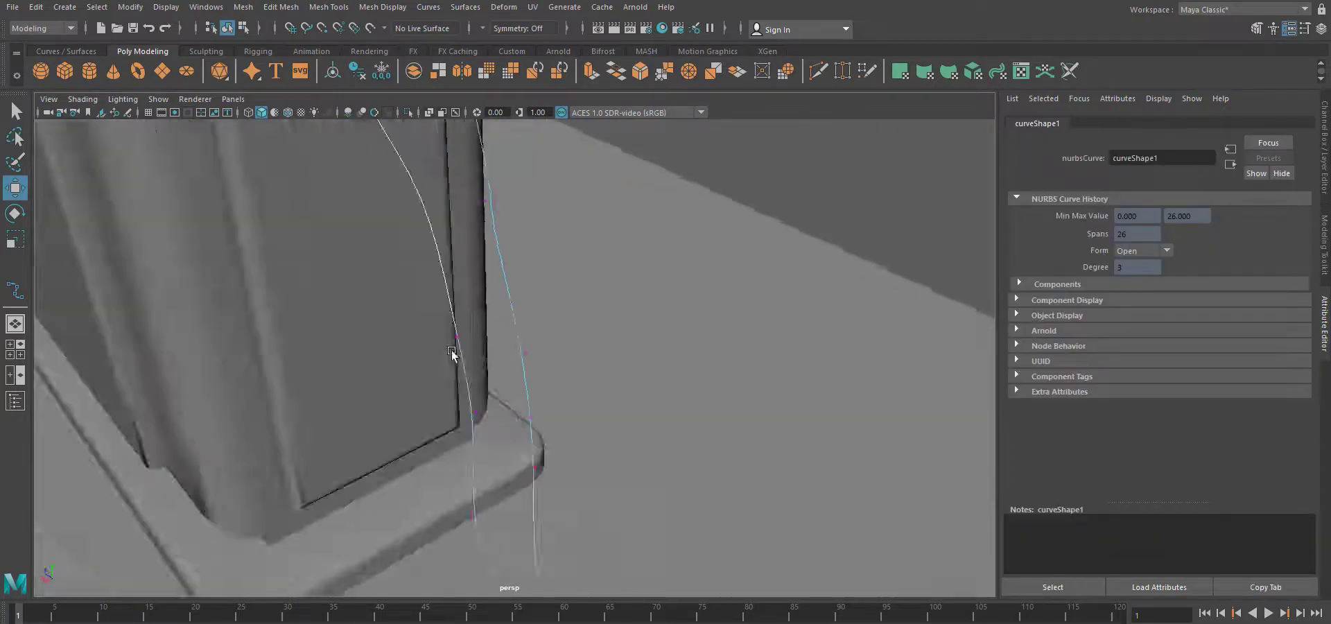
Shift the lower control vertices of the nozzle strand along X so the hose hangs in a smooth line.
{"action": "left_click_drag", "start_coordinate": [451, 353], "coordinate": [449, 330], "text": "alt"}
{"action": "middle_click_drag", "start_coordinate": [449, 330], "coordinate": [466, 422], "text": "alt"}
{"action": "left_click_drag", "start_coordinate": [402, 363], "coordinate": [396, 364]}
{"action": "middle_click_drag", "start_coordinate": [605, 579], "coordinate": [589, 258], "text": "alt"}
{"action": "left_click_drag", "start_coordinate": [534, 269], "coordinate": [549, 304]}
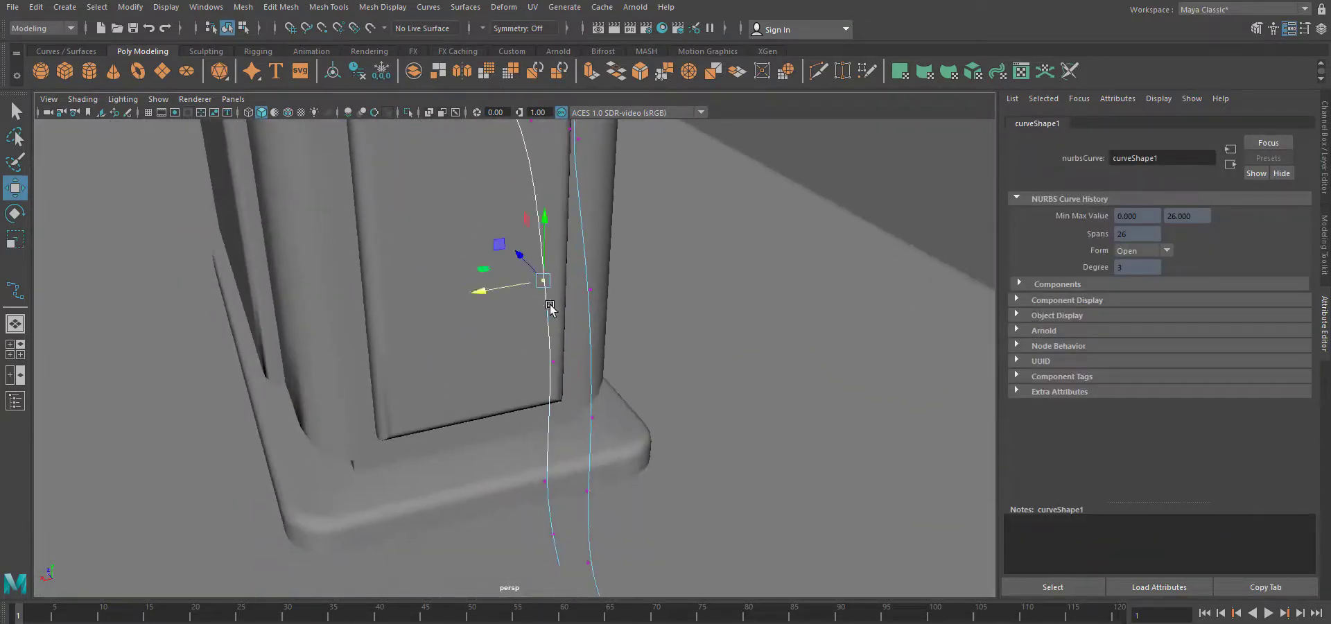
{"action": "middle_click_drag", "start_coordinate": [482, 385], "coordinate": [653, 269], "text": "alt"}
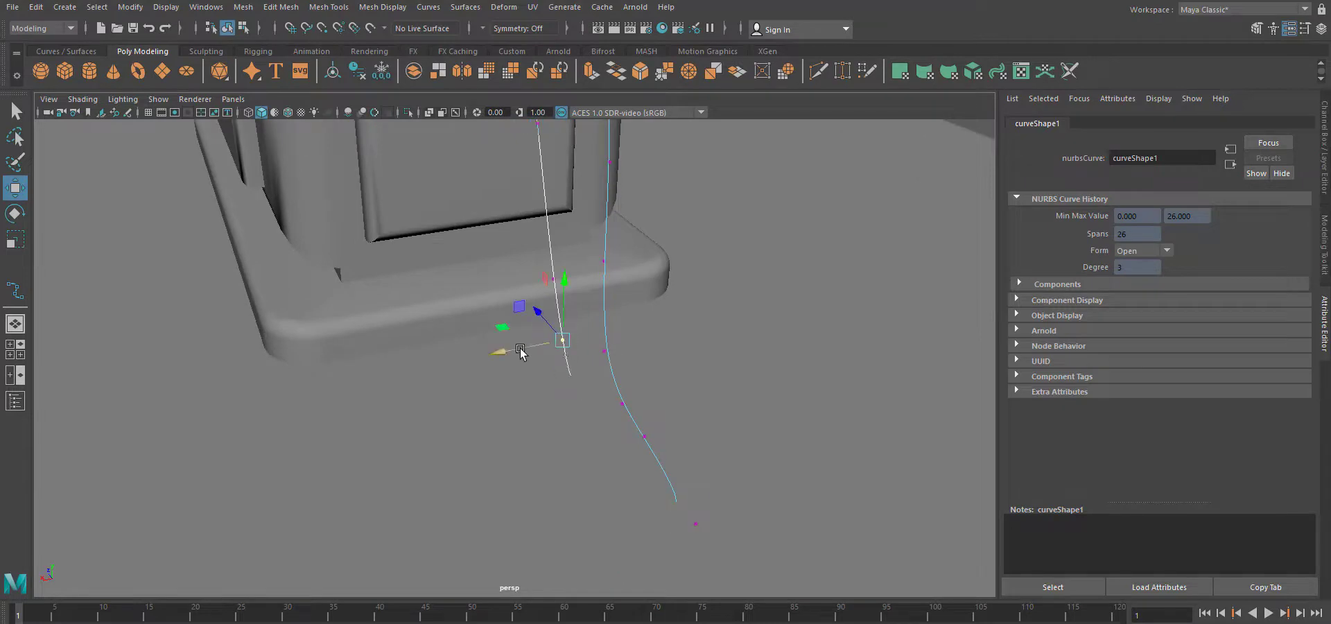
{"action": "left_click_drag", "start_coordinate": [520, 350], "coordinate": [513, 352]}
Adjust the height of the ground loop's control vertices and shift those at its lower bend along X to round it.
{"action": "left_click_drag", "start_coordinate": [527, 423], "coordinate": [682, 478], "text": "alt"}
{"action": "middle_click_drag", "start_coordinate": [683, 479], "coordinate": [693, 434], "text": "alt"}
{"action": "left_click_drag", "start_coordinate": [456, 266], "coordinate": [667, 436]}
{"action": "left_click_drag", "start_coordinate": [548, 287], "coordinate": [547, 262]}
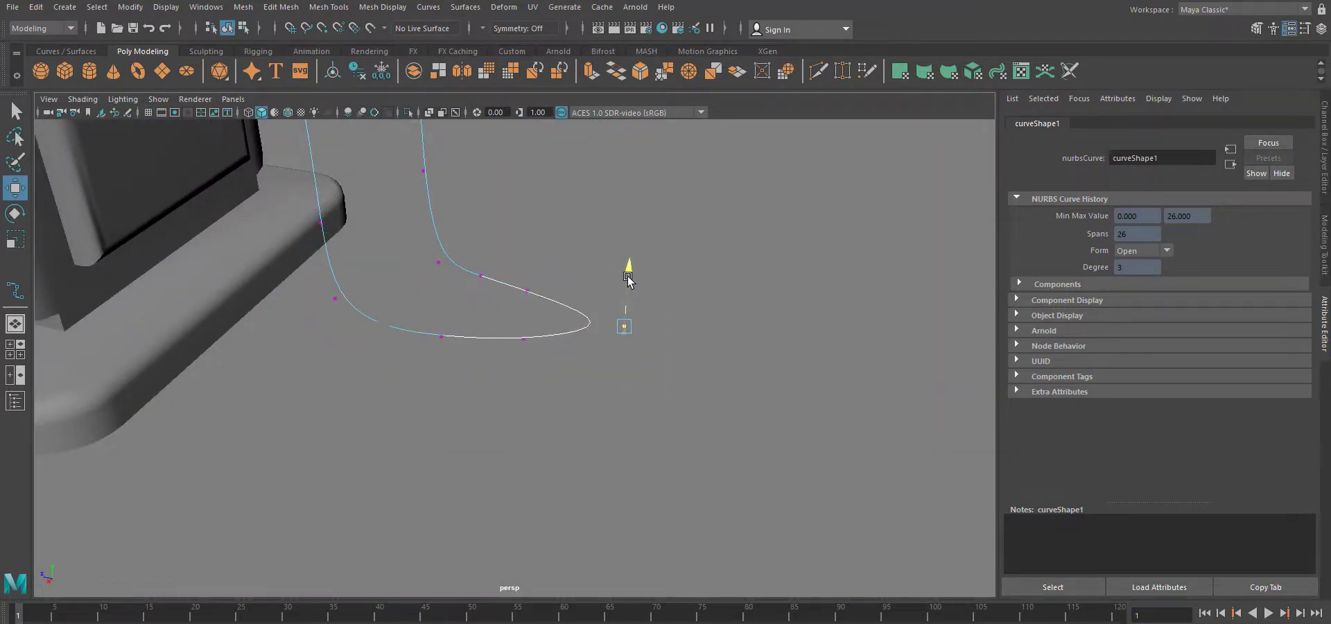
{"action": "left_click_drag", "start_coordinate": [627, 277], "coordinate": [499, 335], "text": "alt"}
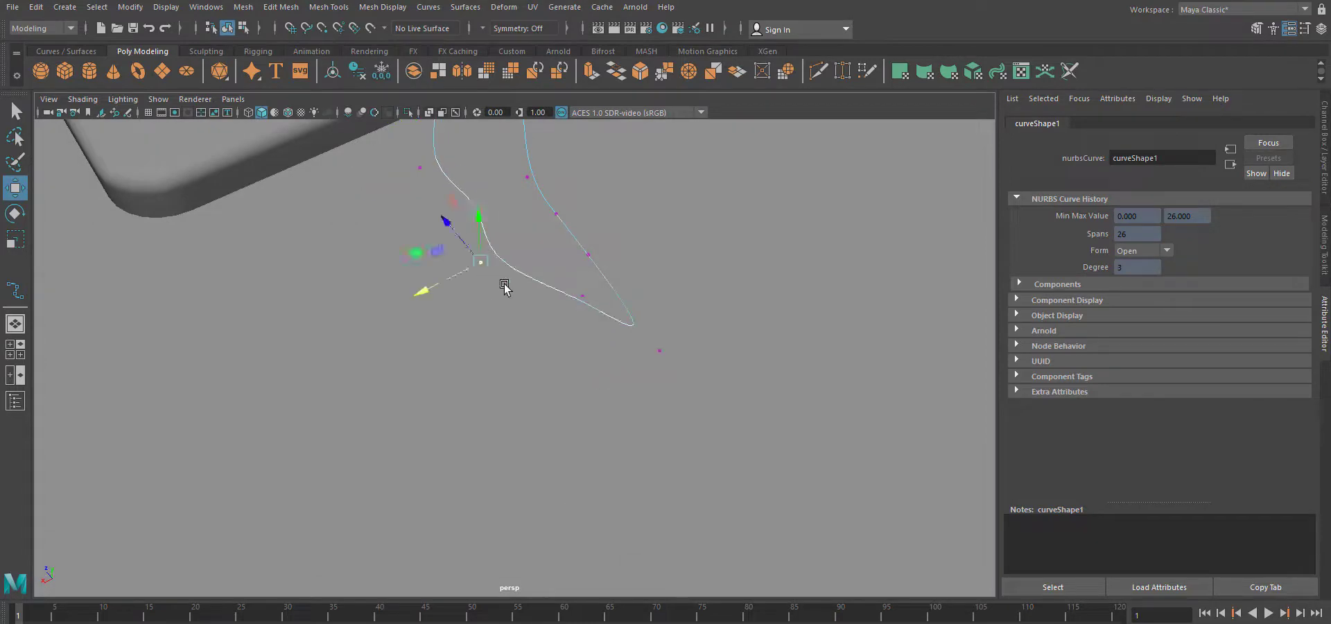
{"action": "left_click", "coordinate": [485, 201]}
{"action": "left_click_drag", "start_coordinate": [453, 221], "coordinate": [419, 237]}
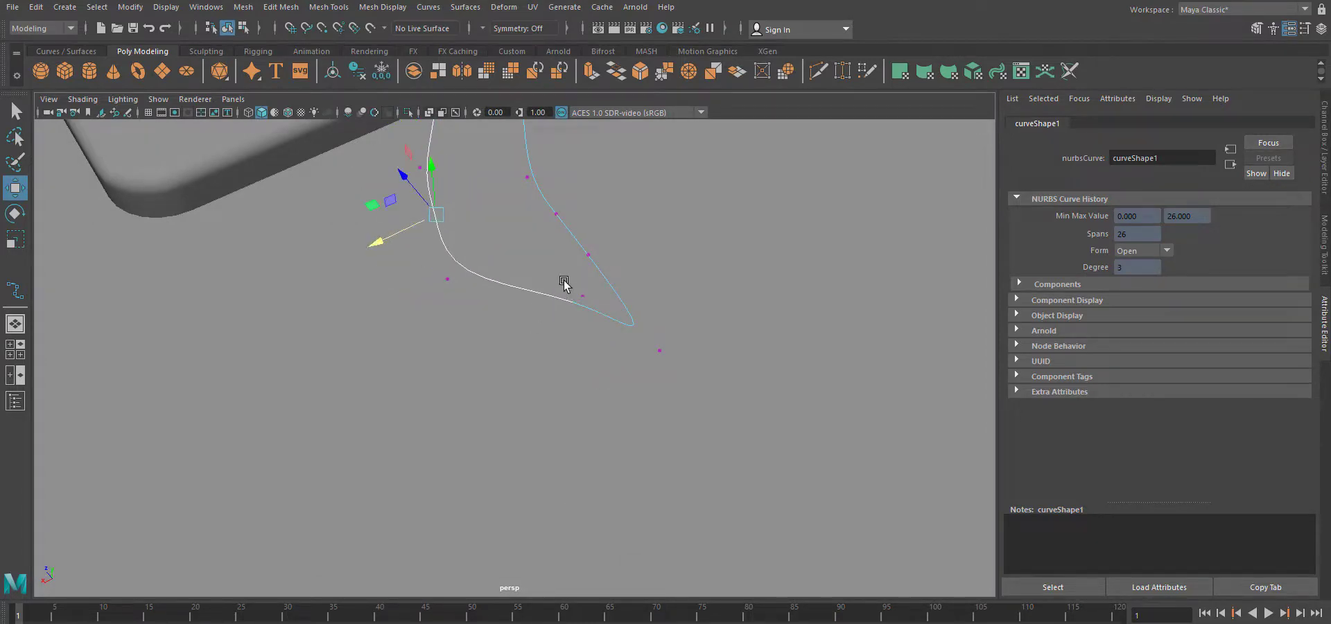
In the side view, reposition the nozzle strand's control vertices so it drops smoothly from the rod's lower end.
{"action": "mouse_move", "coordinate": [509, 357]}
{"action": "left_mouse_down", "text": "alt"}
{"action": "mouse_move", "coordinate": [609, 363]}
{"action": "mouse_move", "coordinate": [506, 446]}
{"action": "mouse_move", "coordinate": [591, 398]}
{"action": "mouse_move", "coordinate": [614, 323]}
{"action": "mouse_move", "coordinate": [646, 319]}
{"action": "mouse_move", "coordinate": [651, 298]}
{"action": "mouse_move", "coordinate": [519, 362]}
{"action": "left_mouse_up", "text": "alt"}
{"action": "key", "text": "space"}
{"action": "left_click", "coordinate": [547, 356]}
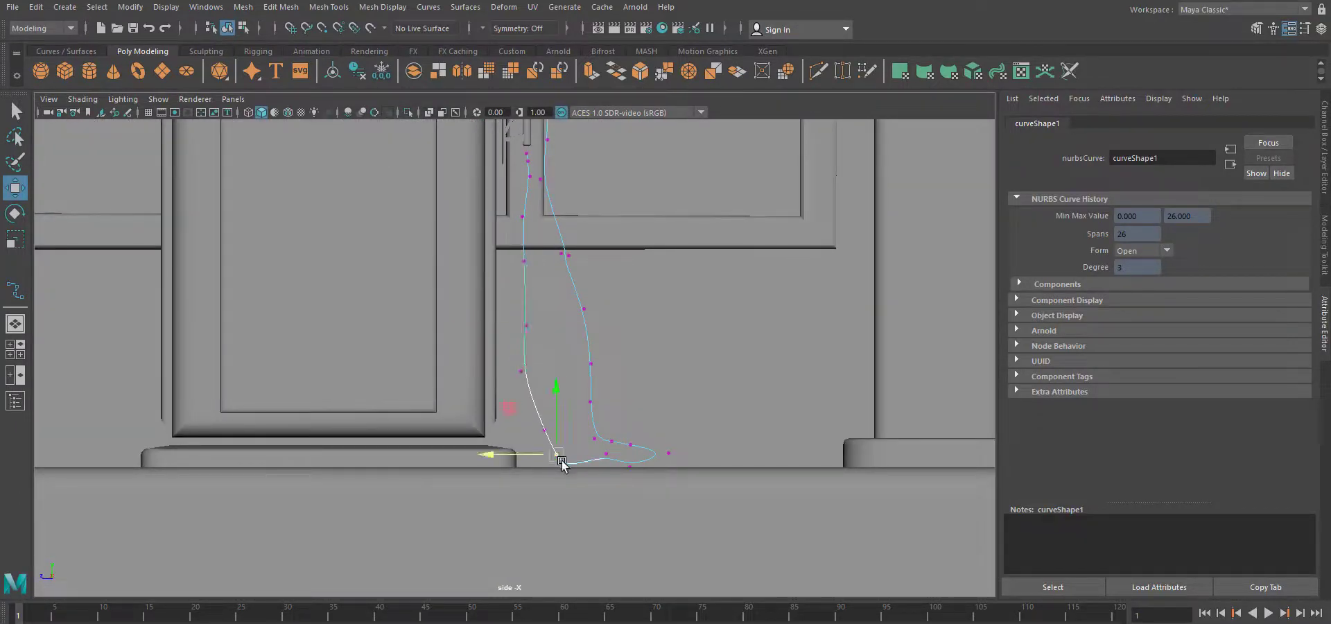
{"action": "left_click_drag", "start_coordinate": [521, 431], "coordinate": [503, 431]}
{"action": "middle_click_drag", "start_coordinate": [653, 235], "coordinate": [669, 409], "text": "alt"}
{"action": "scroll", "coordinate": [563, 333], "scroll_direction": "up", "scroll_amount": 8}
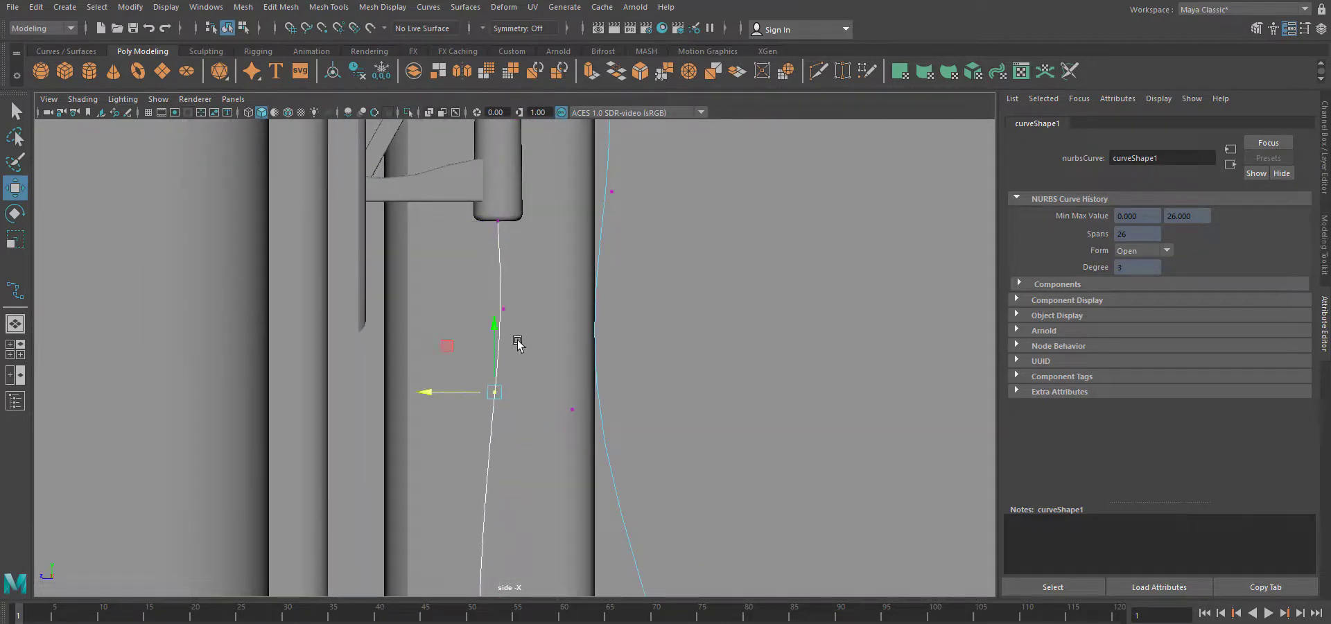
Adjust the control vertices along the underside of the hose loop so it lies flat just above the ground.
{"action": "middle_click_drag", "start_coordinate": [582, 534], "coordinate": [603, 430], "text": "alt"}
{"action": "middle_click_drag", "start_coordinate": [627, 548], "coordinate": [595, 198], "text": "alt"}
{"action": "left_click_drag", "start_coordinate": [544, 402], "coordinate": [567, 431]}
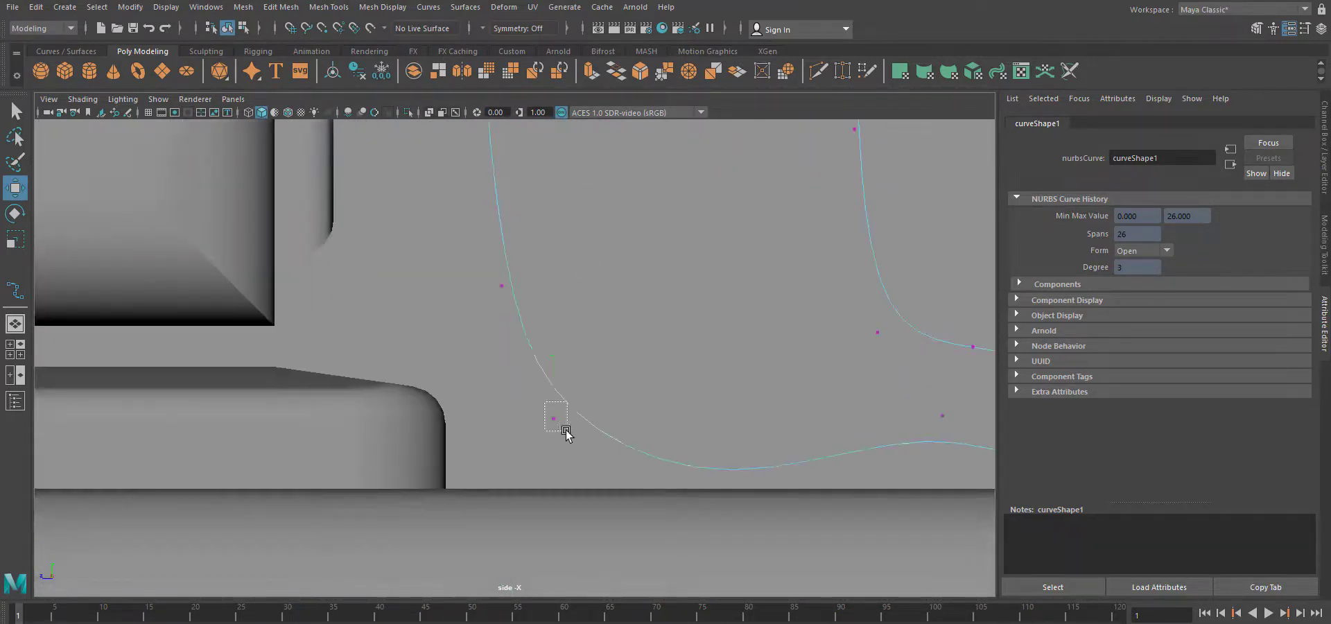
{"action": "left_click_drag", "start_coordinate": [510, 475], "coordinate": [506, 466]}
{"action": "middle_click_drag", "start_coordinate": [866, 413], "coordinate": [448, 357], "text": "alt"}
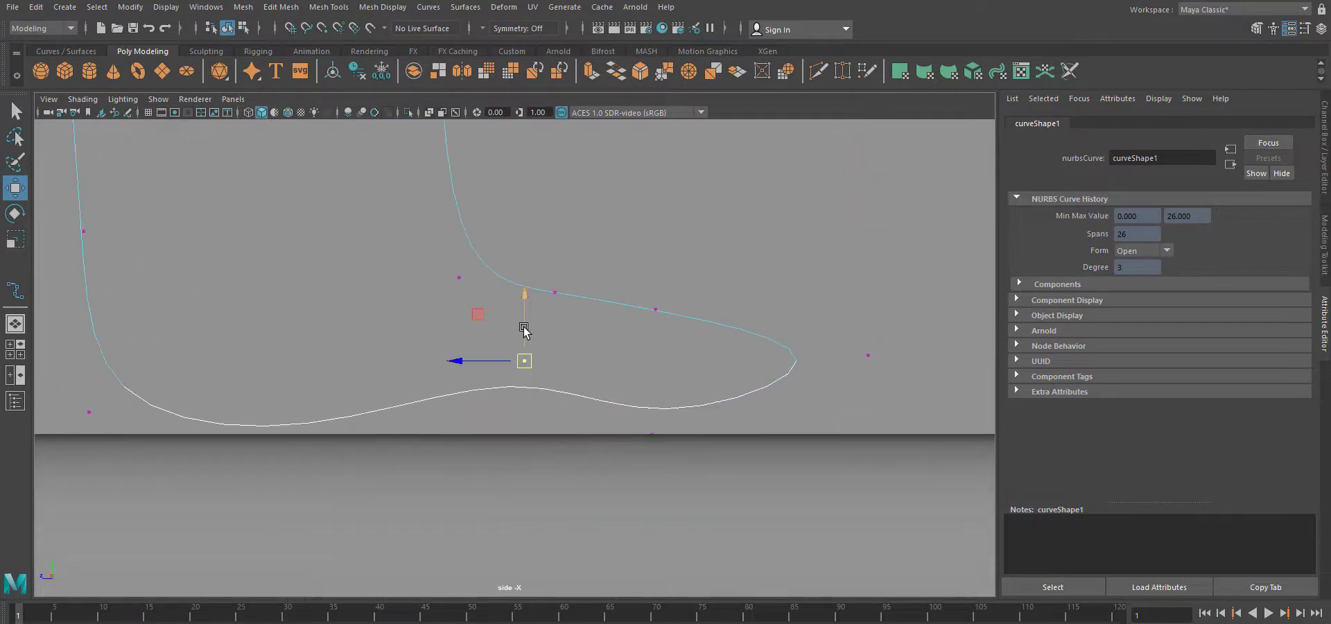
{"action": "left_click", "coordinate": [88, 414]}
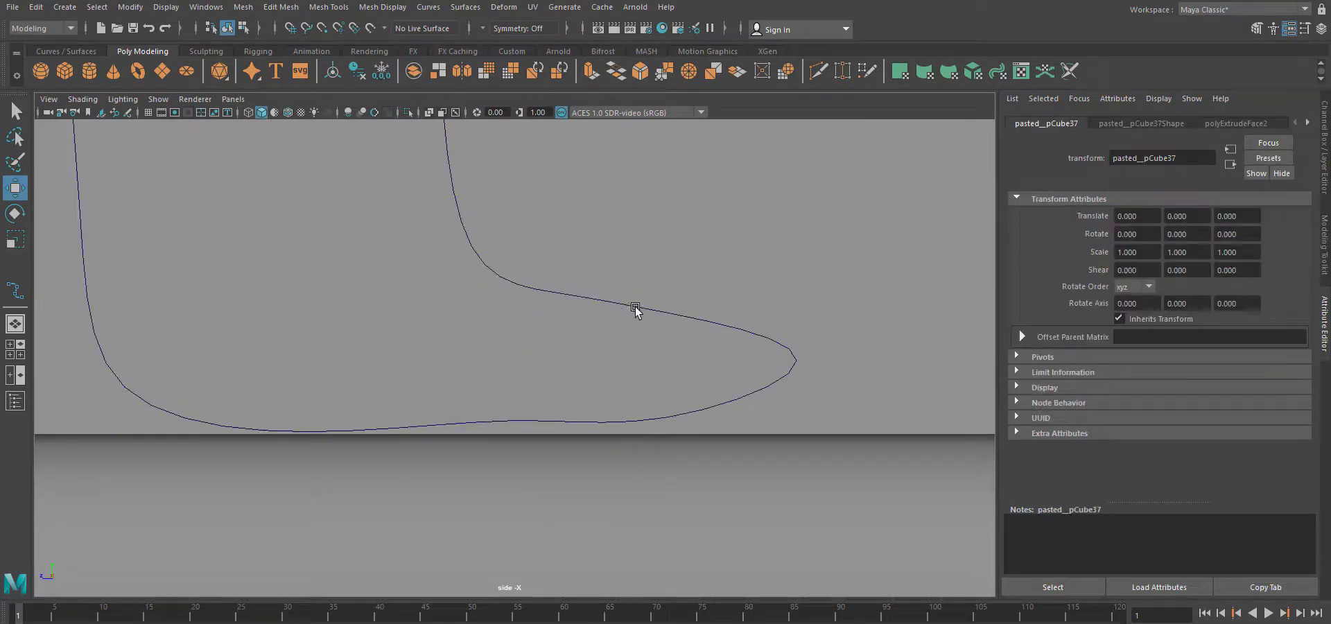
Lower the control vertices on the upper side and tip of the hose loop so the whole loop rests near the ground.
{"action": "right_click_drag", "start_coordinate": [636, 307], "coordinate": [632, 380]}
{"action": "left_click_drag", "start_coordinate": [856, 341], "coordinate": [881, 368]}
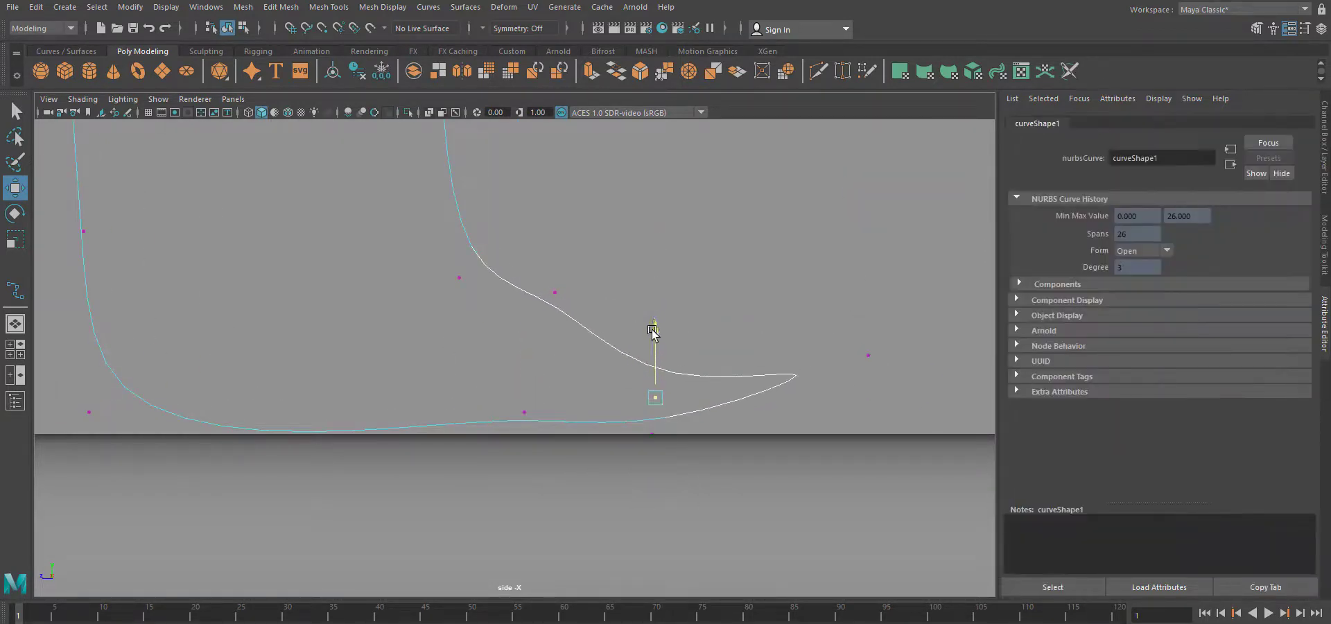
{"action": "left_click_drag", "start_coordinate": [652, 331], "coordinate": [549, 273]}
{"action": "left_click_drag", "start_coordinate": [883, 368], "coordinate": [856, 343]}
{"action": "left_click_drag", "start_coordinate": [868, 292], "coordinate": [869, 314]}
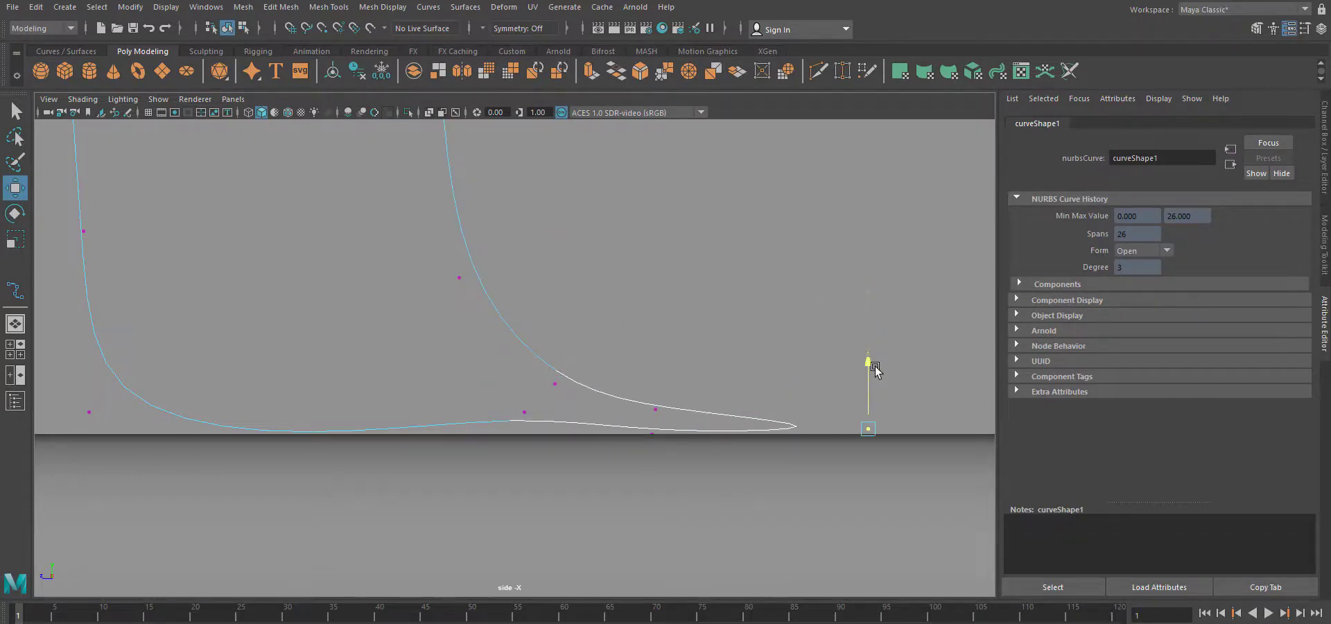
Create a sweep mesh along the hose curve with a 10-sided circular profile and a profile scale of 0.028.
{"action": "key", "text": "space"}
{"action": "left_click_drag", "start_coordinate": [641, 421], "coordinate": [544, 444]}
{"action": "right_click_drag", "start_coordinate": [528, 244], "coordinate": [568, 229]}
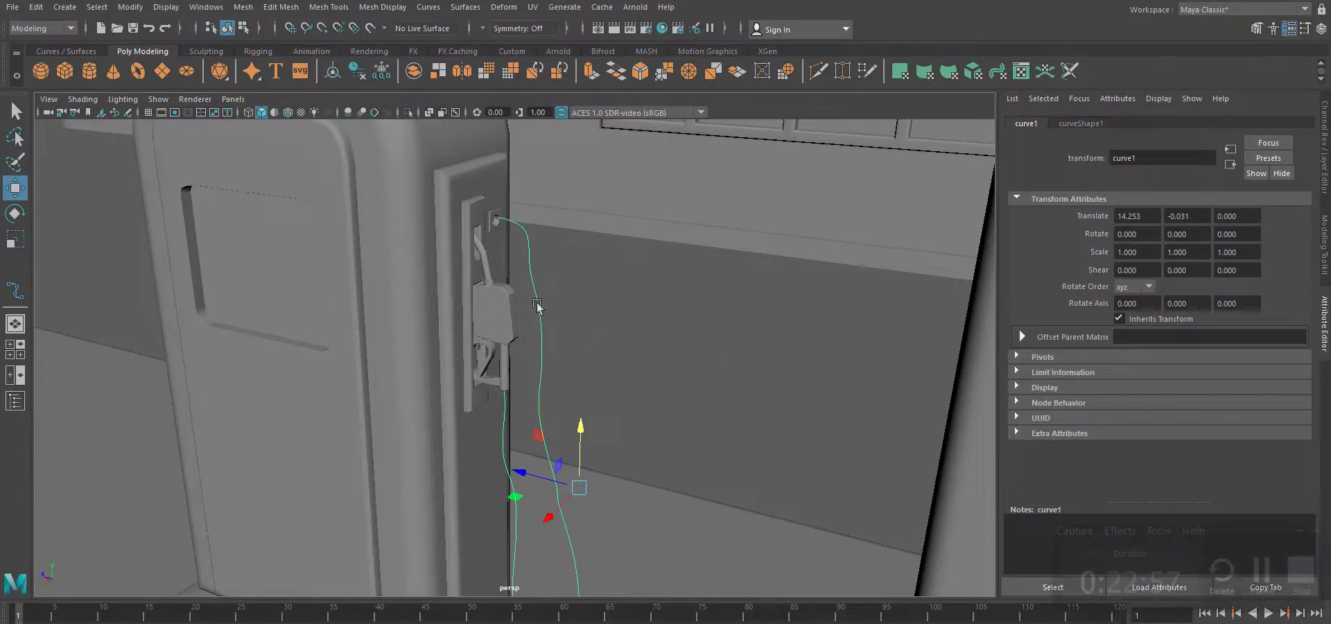
{"action": "left_click", "coordinate": [64, 7]}
{"action": "left_click", "coordinate": [118, 127]}
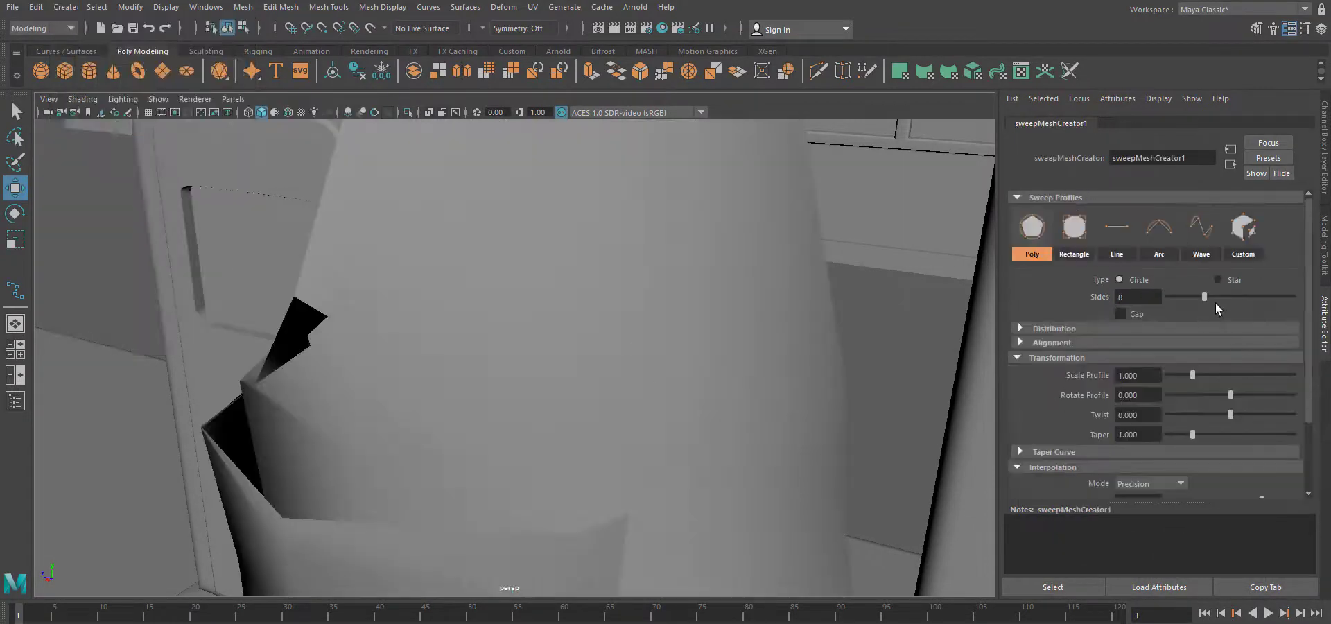
{"action": "left_click_drag", "start_coordinate": [1203, 298], "coordinate": [1218, 296]}
{"action": "left_click_drag", "start_coordinate": [1192, 375], "coordinate": [1168, 375]}
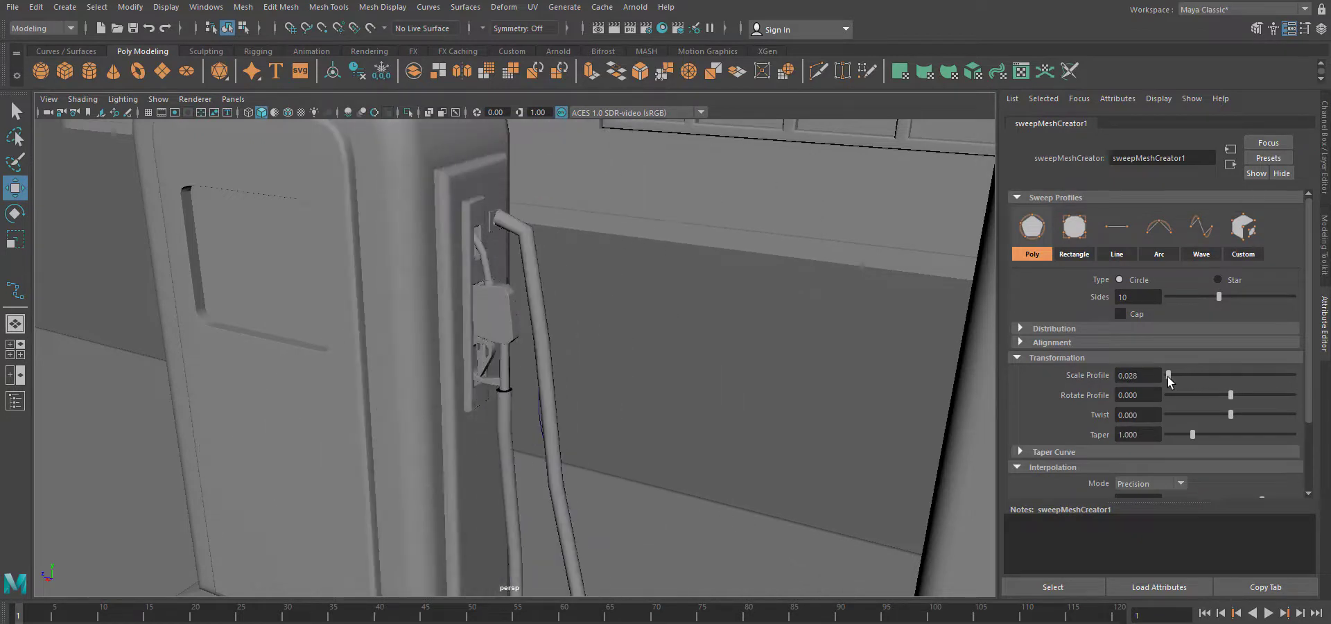
Reduce the hose's profile scale to 0.012 and set its sides to 11.
{"action": "scroll", "coordinate": [627, 395], "scroll_direction": "down", "scroll_amount": 2}
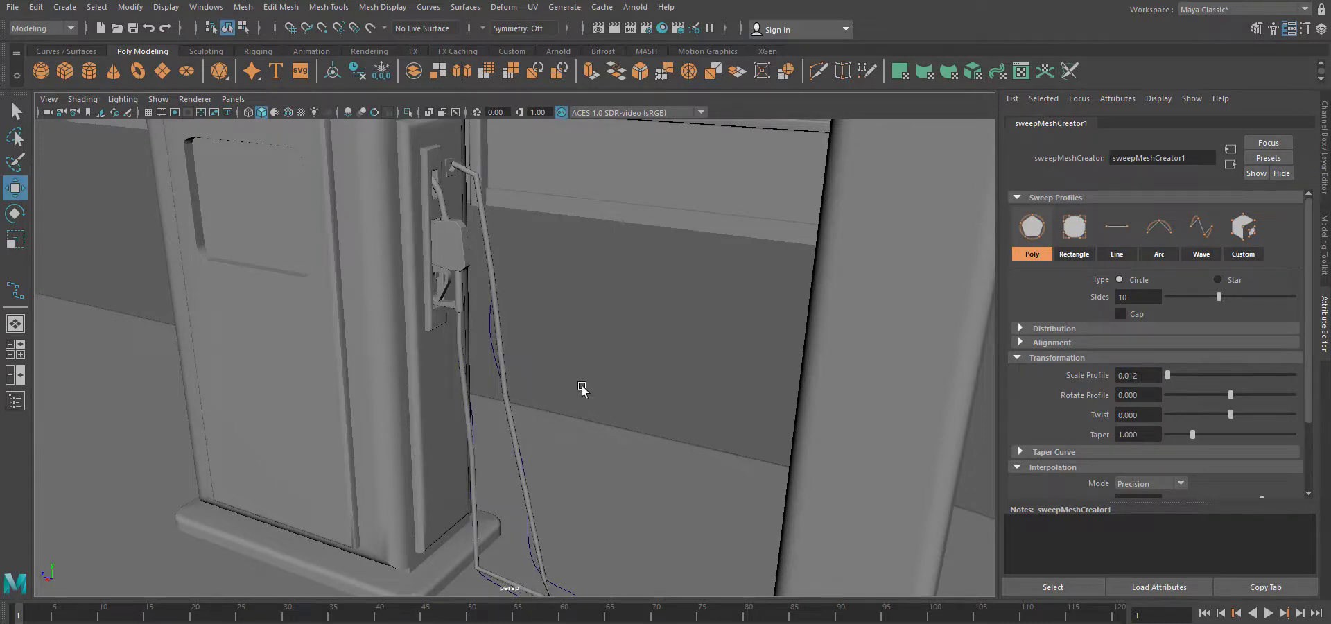
{"action": "left_click_drag", "start_coordinate": [550, 404], "coordinate": [458, 381], "text": "alt"}
{"action": "middle_click_drag", "start_coordinate": [458, 381], "coordinate": [567, 449], "text": "alt"}
{"action": "left_click_drag", "start_coordinate": [567, 449], "coordinate": [566, 431], "text": "alt"}
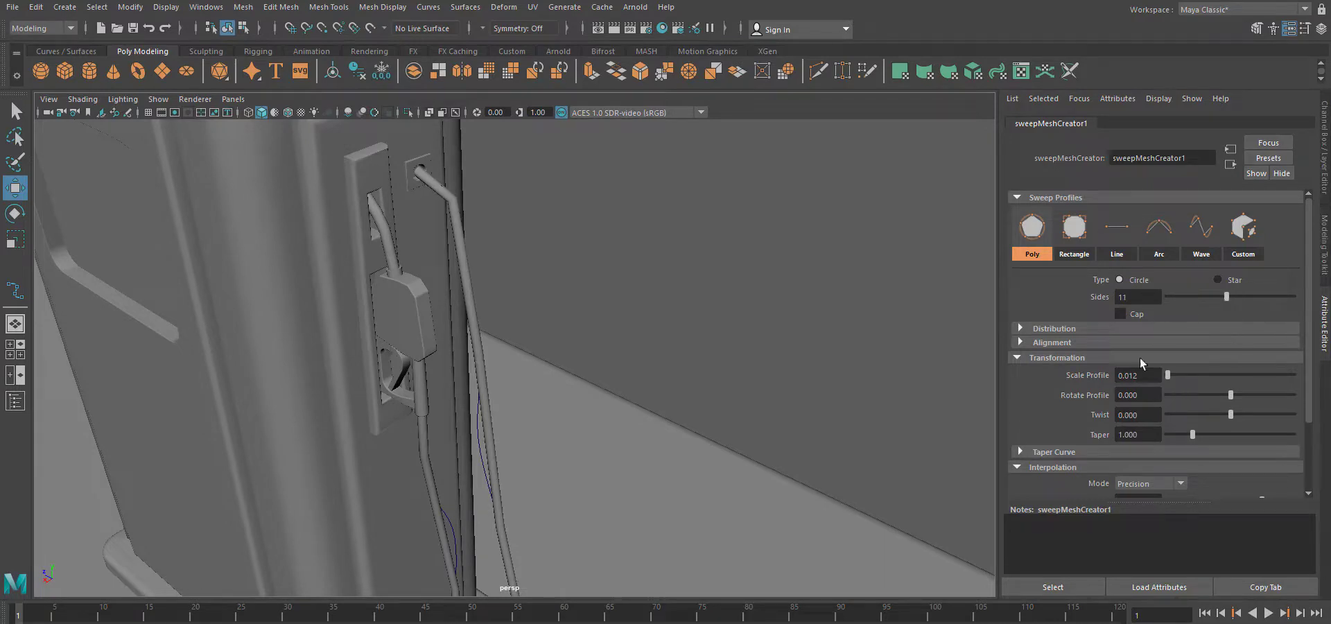
Delete the hose mesh's construction history and remove the leftover hose curve.
{"action": "middle_click_drag", "start_coordinate": [632, 478], "coordinate": [651, 380], "text": "alt"}
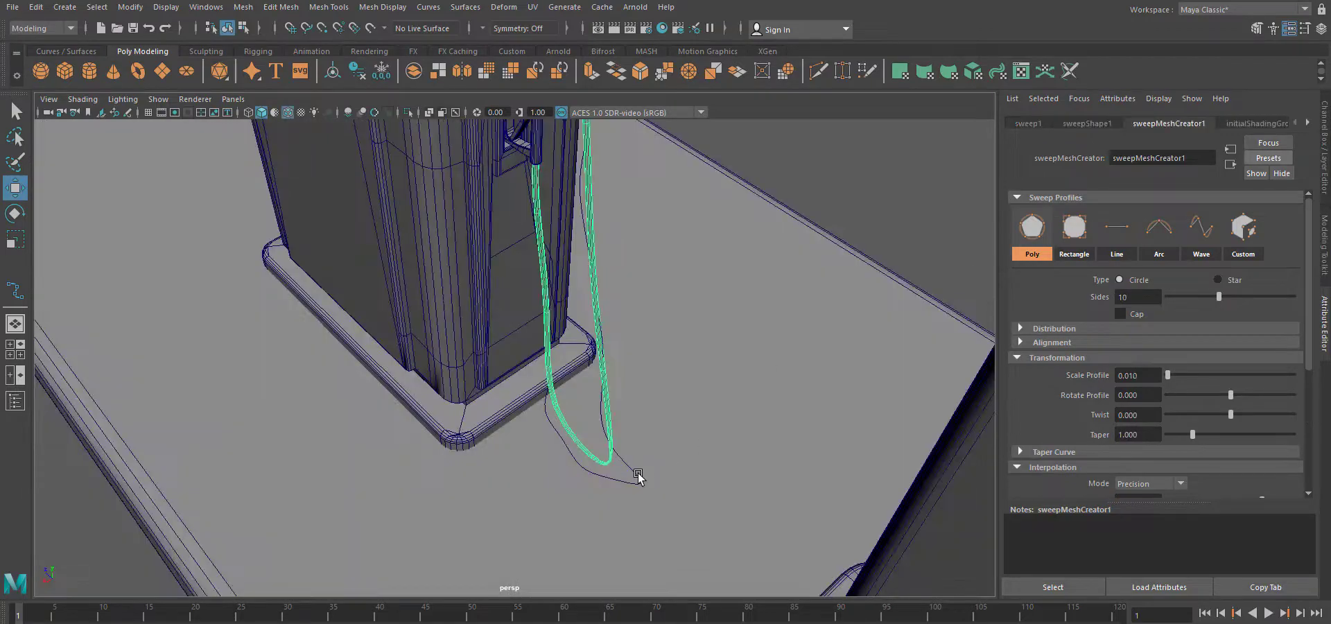
{"action": "left_click", "coordinate": [638, 474], "text": "shift"}
{"action": "left_click", "coordinate": [36, 7]}
{"action": "mouse_move", "coordinate": [132, 185]}
{"action": "left_click", "coordinate": [261, 184]}
{"action": "left_click", "coordinate": [636, 474]}
{"action": "key", "text": "Delete"}
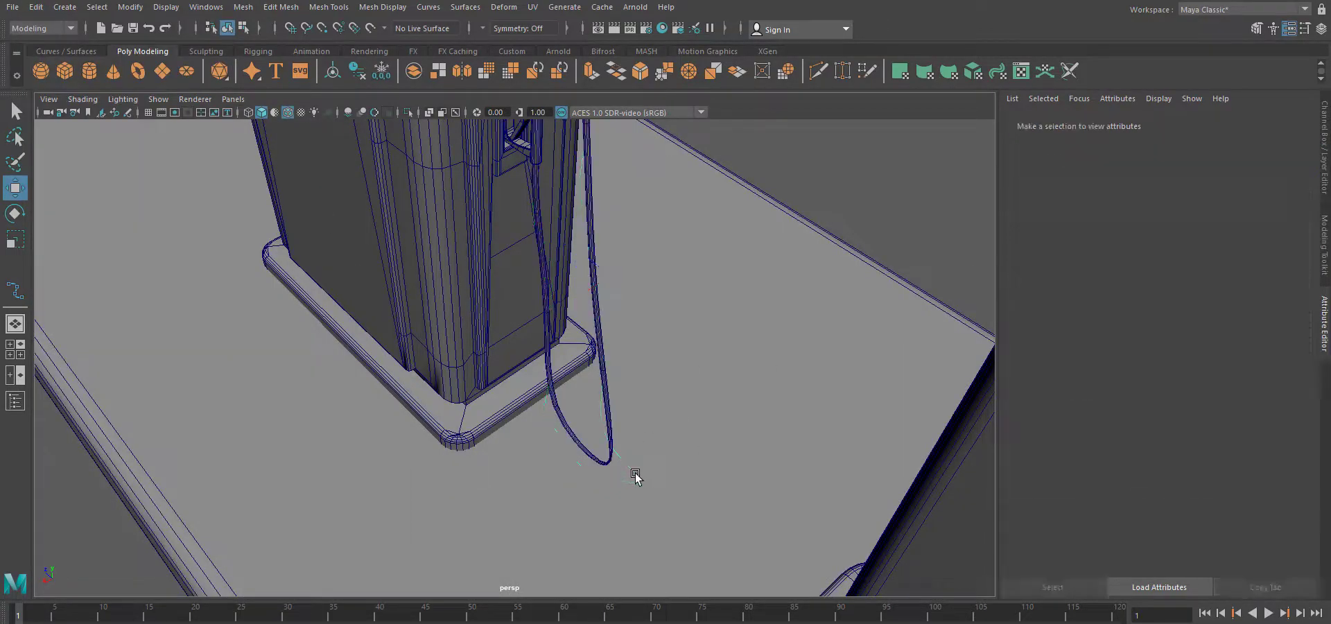
Insert edge loops around the corners of the hose's lower bend and along its ground section.
{"action": "left_click", "coordinate": [609, 431]}
{"action": "left_click_drag", "start_coordinate": [609, 430], "coordinate": [755, 455], "text": "alt"}
{"action": "scroll", "coordinate": [732, 477], "scroll_direction": "up", "scroll_amount": 4}
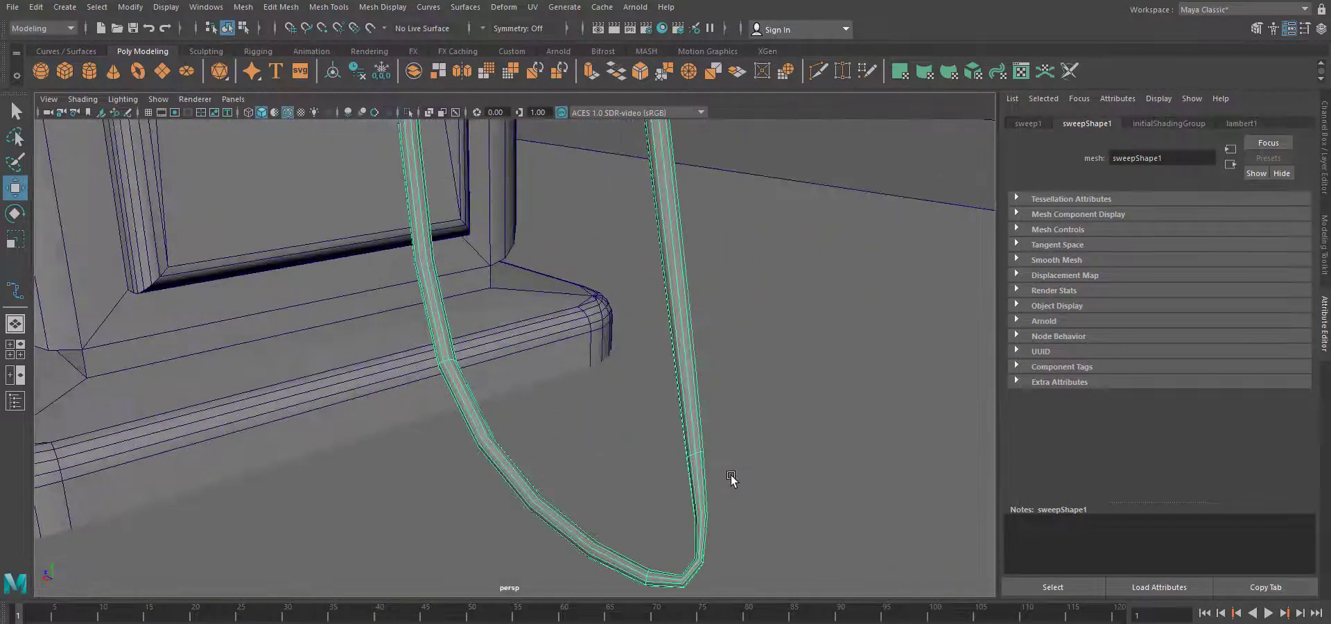
{"action": "left_click_drag", "start_coordinate": [715, 494], "coordinate": [702, 447], "text": "alt"}
{"action": "left_click", "coordinate": [328, 7]}
{"action": "left_click", "coordinate": [354, 106]}
{"action": "left_click_drag", "start_coordinate": [717, 494], "coordinate": [710, 449], "text": "alt"}
{"action": "scroll", "coordinate": [682, 452], "scroll_direction": "up", "scroll_amount": 3}
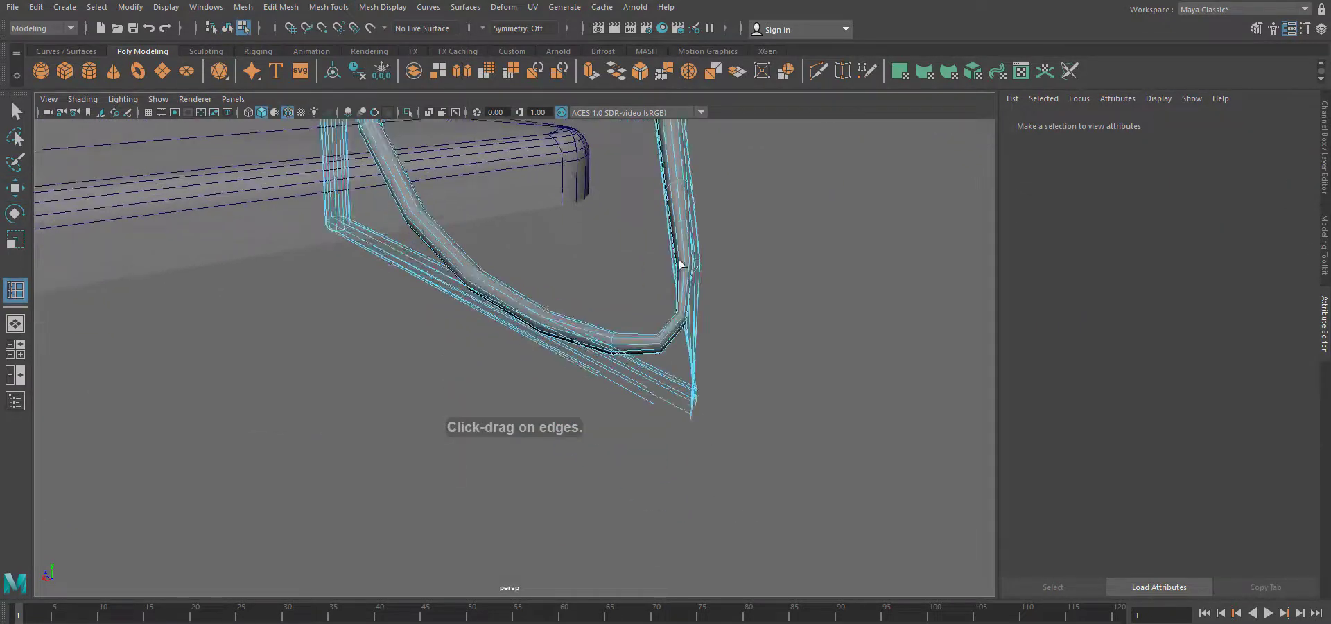
{"action": "left_click", "coordinate": [681, 247]}
{"action": "left_click_drag", "start_coordinate": [511, 306], "coordinate": [405, 274]}
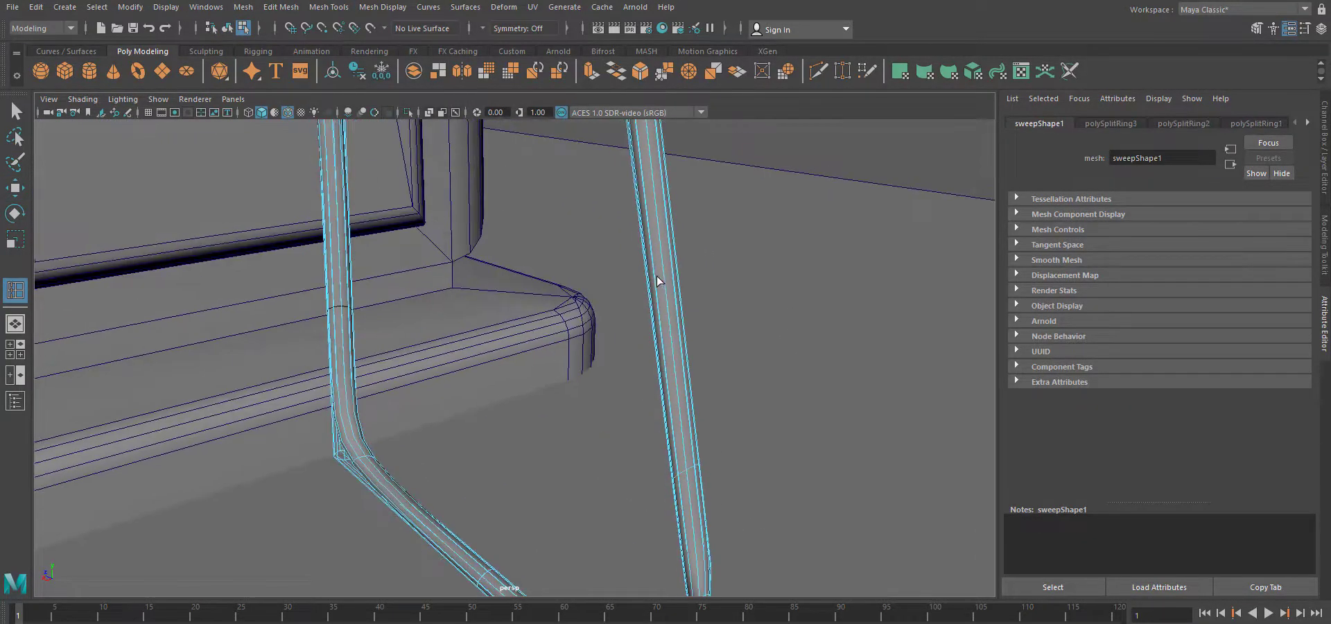
Insert further edge loops along the hose's vertical runs and beside the outer tip of its ground loop.
{"action": "left_click_drag", "start_coordinate": [655, 275], "coordinate": [524, 177], "text": "alt"}
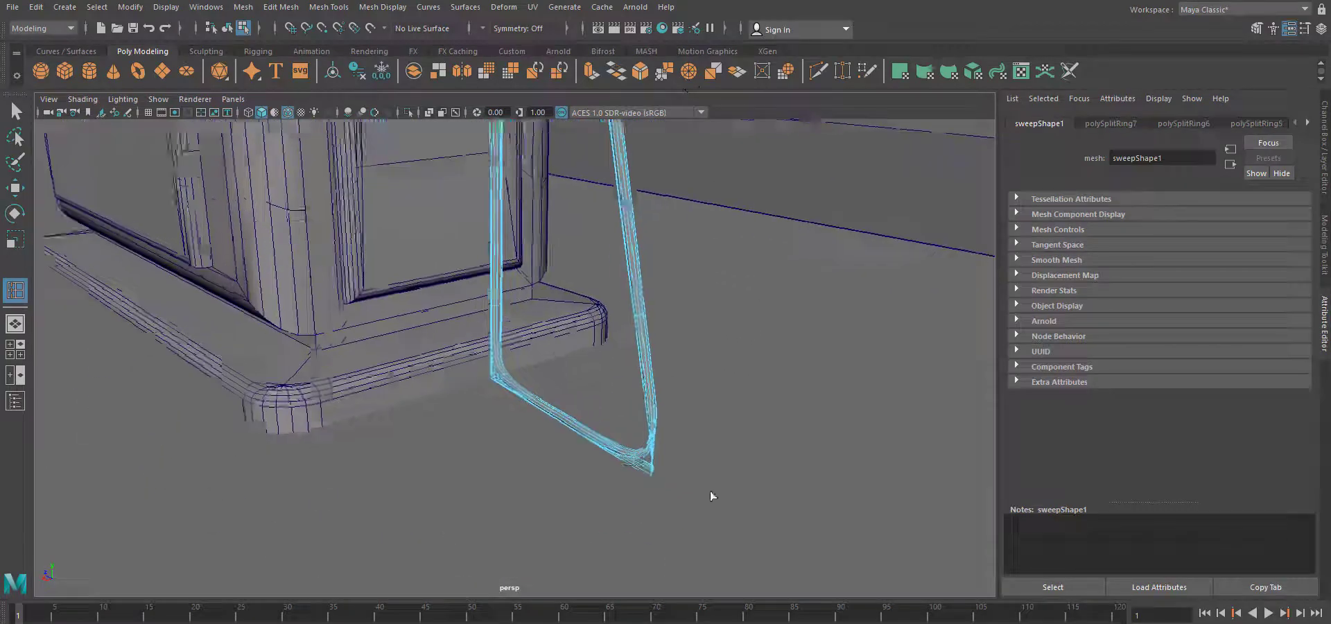
{"action": "left_click_drag", "start_coordinate": [709, 491], "coordinate": [617, 364], "text": "alt"}
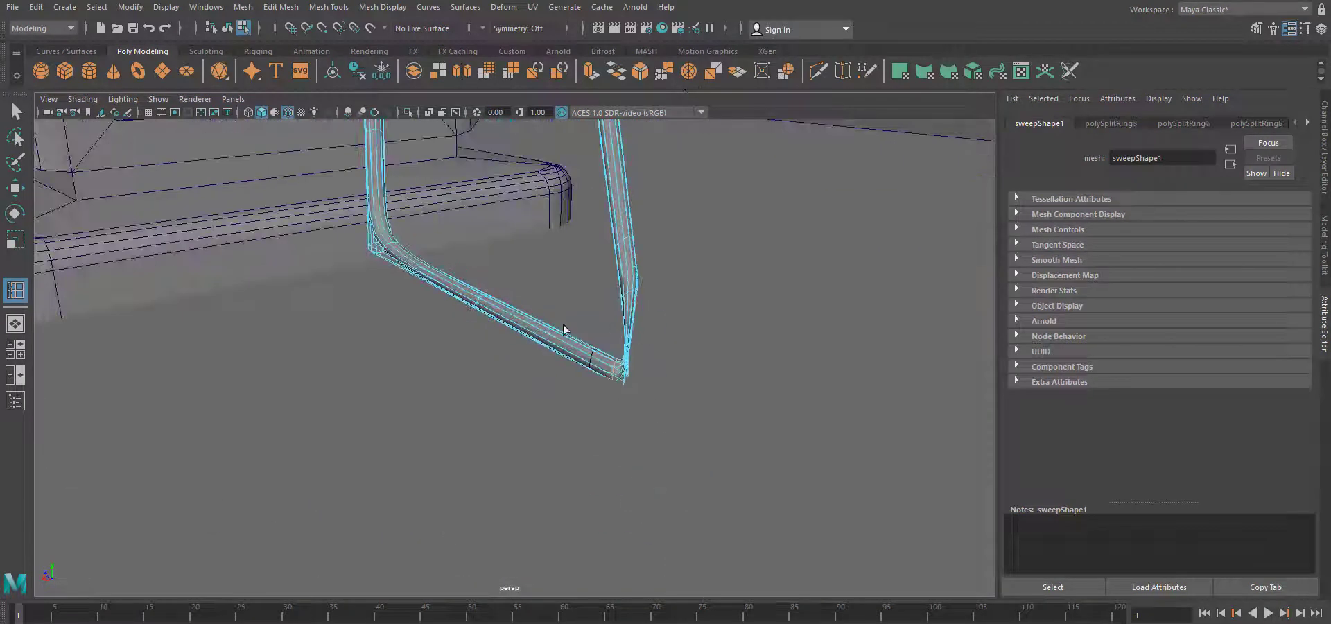
{"action": "left_click", "coordinate": [622, 184]}
{"action": "left_click_drag", "start_coordinate": [667, 447], "coordinate": [406, 490], "text": "alt"}
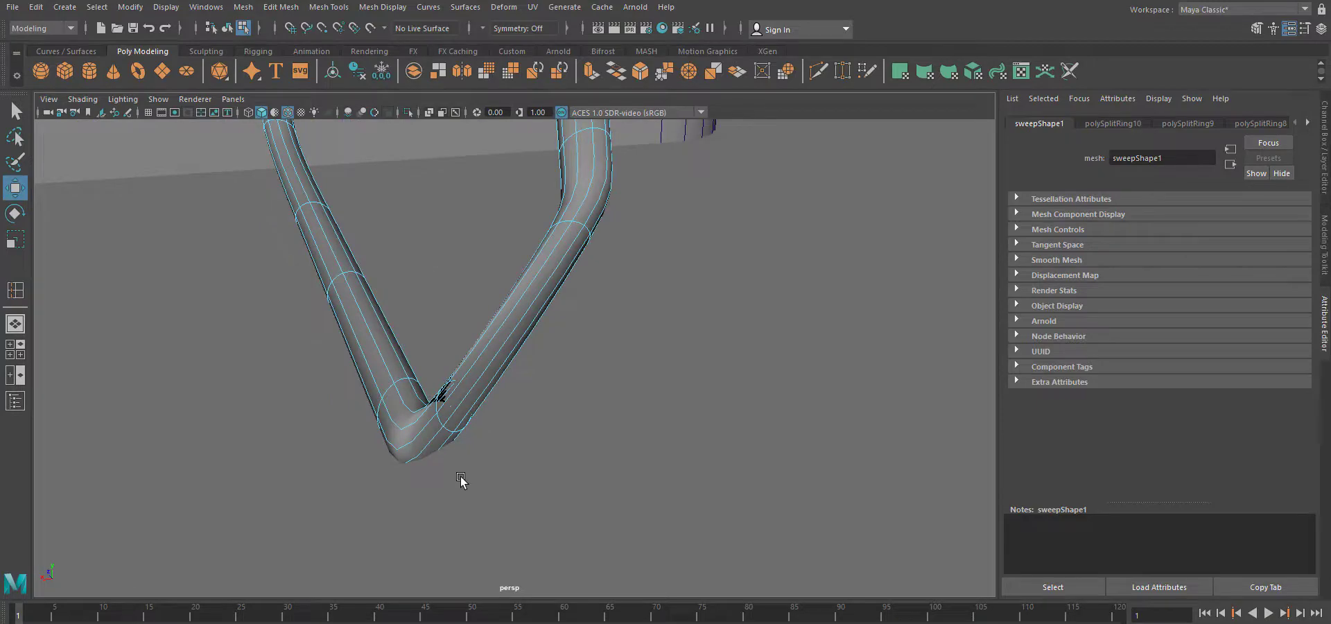
Move and rotate the edge rings at the hose's ground loop tip to open up the sharp bend.
{"action": "right_click_drag", "start_coordinate": [446, 354], "coordinate": [451, 291]}
{"action": "key", "text": "e"}
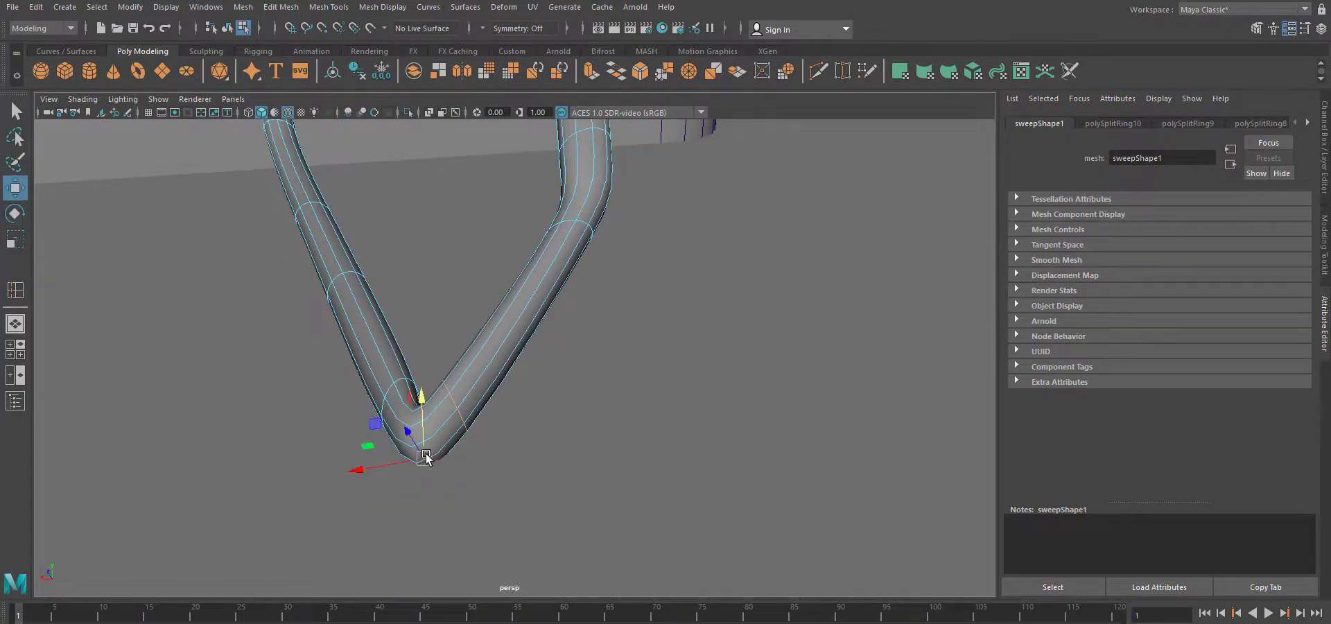
{"action": "left_click_drag", "start_coordinate": [425, 455], "coordinate": [658, 431]}
{"action": "left_click_drag", "start_coordinate": [541, 521], "coordinate": [490, 457], "text": "alt"}
{"action": "double_click", "coordinate": [490, 457]}
{"action": "left_click_drag", "start_coordinate": [509, 399], "coordinate": [604, 469], "text": "alt"}
Shift the hose's outer run in the side view to give it a smooth sag, and return to object mode.
{"action": "key", "text": "space"}
{"action": "middle_click_drag", "start_coordinate": [502, 362], "coordinate": [657, 427], "text": "alt"}
{"action": "right_click_drag", "start_coordinate": [657, 427], "coordinate": [555, 277], "text": "alt"}
{"action": "middle_click_drag", "start_coordinate": [555, 277], "coordinate": [555, 391], "text": "alt"}
{"action": "right_click_drag", "start_coordinate": [555, 392], "coordinate": [580, 397], "text": "alt"}
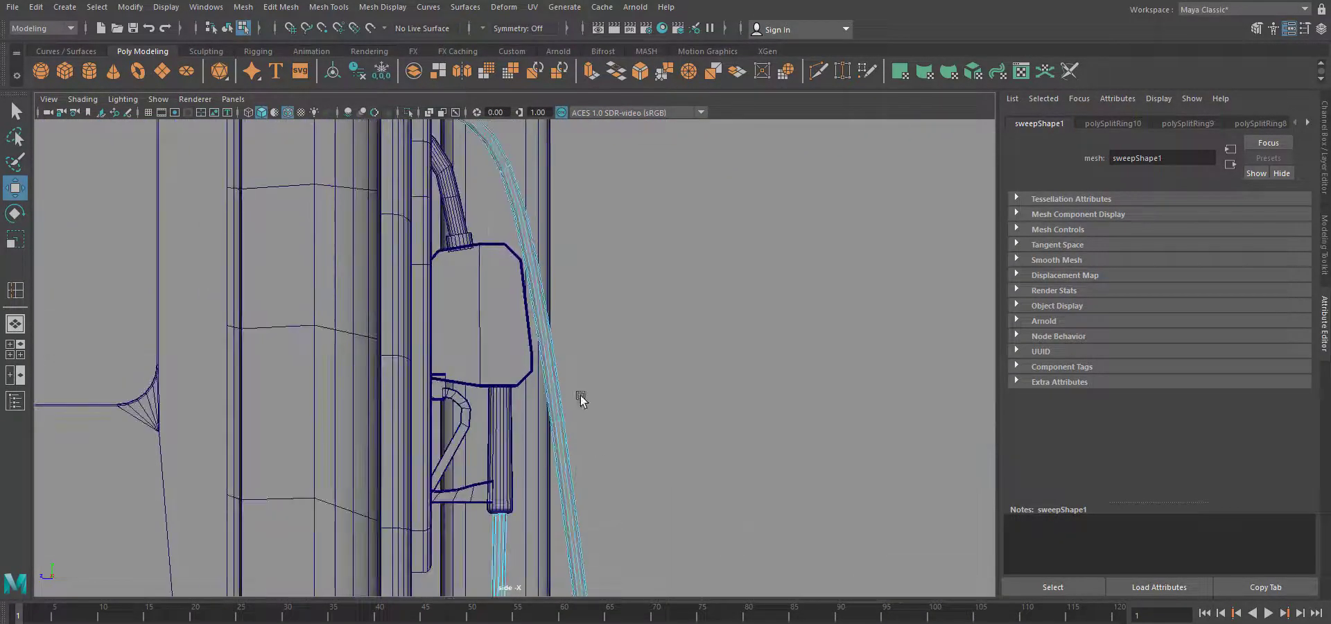
{"action": "middle_click_drag", "start_coordinate": [577, 431], "coordinate": [591, 404], "text": "alt"}
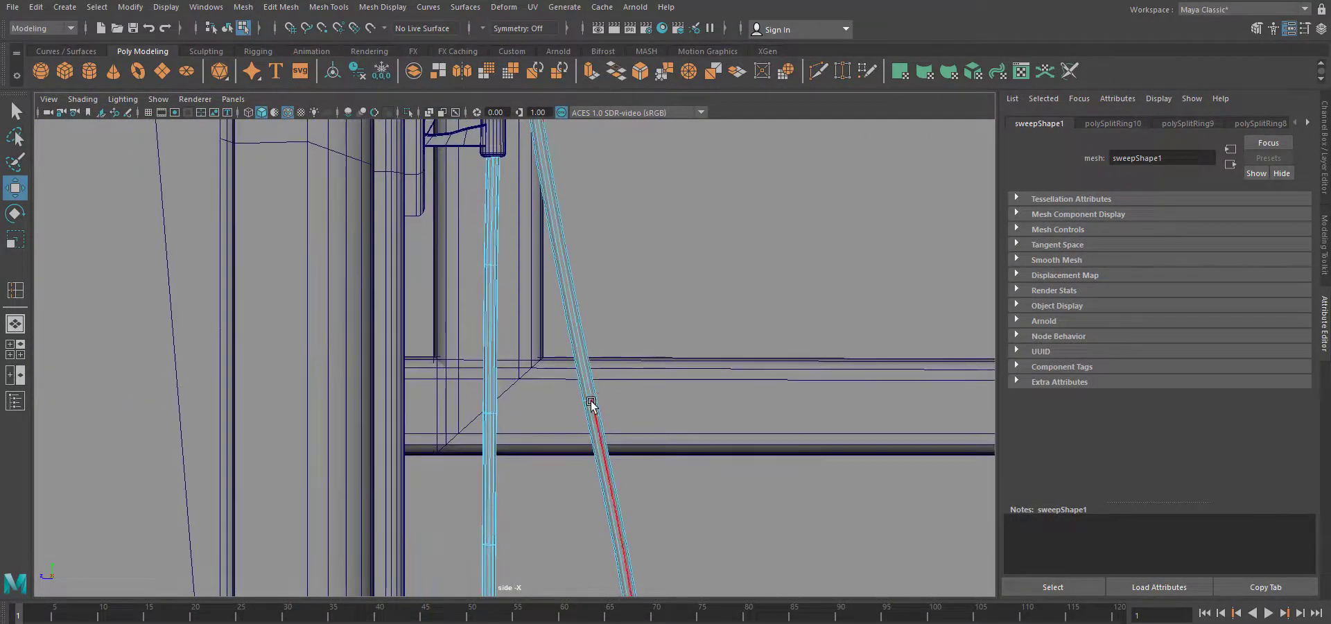
{"action": "right_click_drag", "start_coordinate": [591, 404], "coordinate": [636, 443], "text": "alt"}
{"action": "middle_click_drag", "start_coordinate": [620, 421], "coordinate": [525, 318], "text": "alt"}
{"action": "middle_click_drag", "start_coordinate": [465, 372], "coordinate": [544, 257], "text": "alt"}
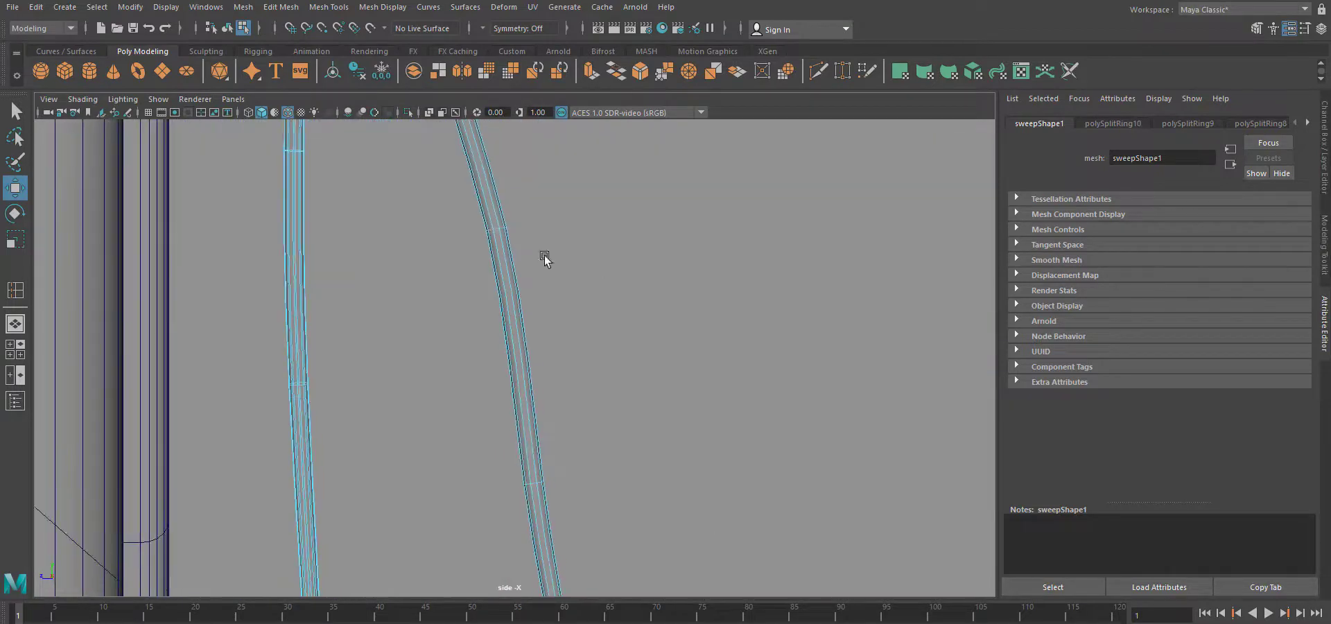
{"action": "left_click", "coordinate": [455, 223]}
{"action": "key", "text": "ctrl+z"}
{"action": "left_click_drag", "start_coordinate": [464, 223], "coordinate": [398, 222]}
{"action": "middle_click_drag", "start_coordinate": [677, 442], "coordinate": [664, 188], "text": "alt"}
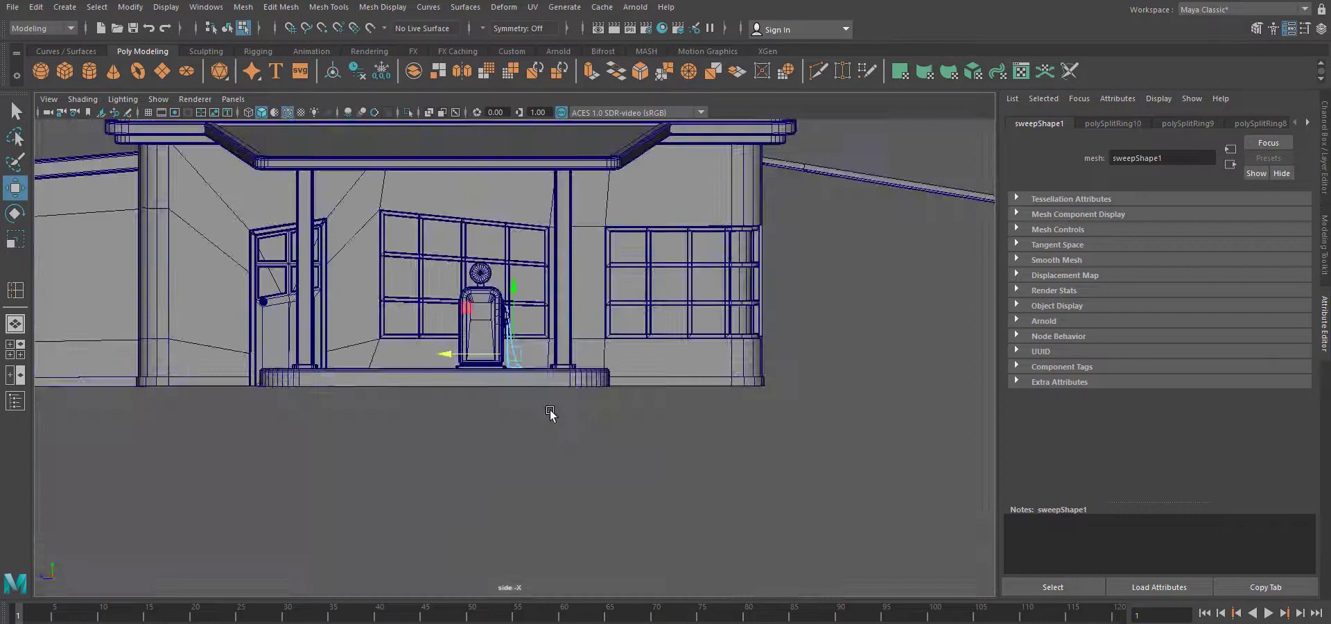
{"action": "scroll", "coordinate": [554, 408], "scroll_direction": "up", "scroll_amount": 5}
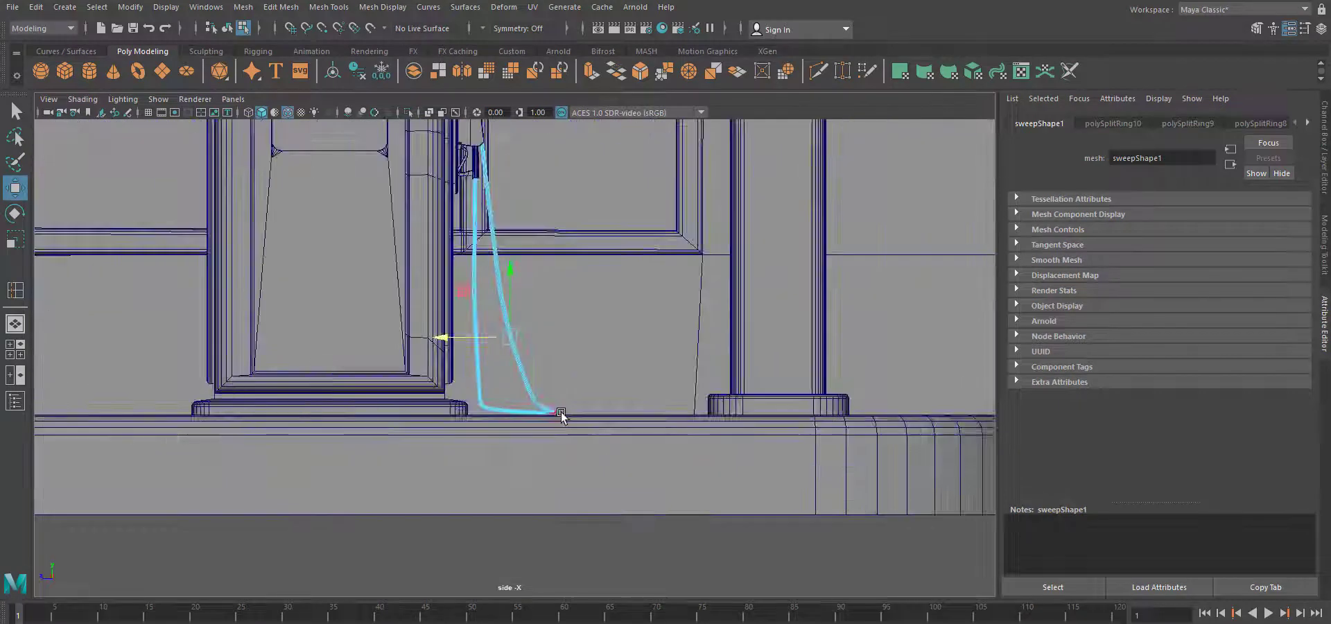
{"action": "key", "text": "F8"}
Insert edge loops around the hose's upper bend near the square outlet plate on the pump.
{"action": "scroll", "coordinate": [562, 410], "scroll_direction": "up", "scroll_amount": 3}
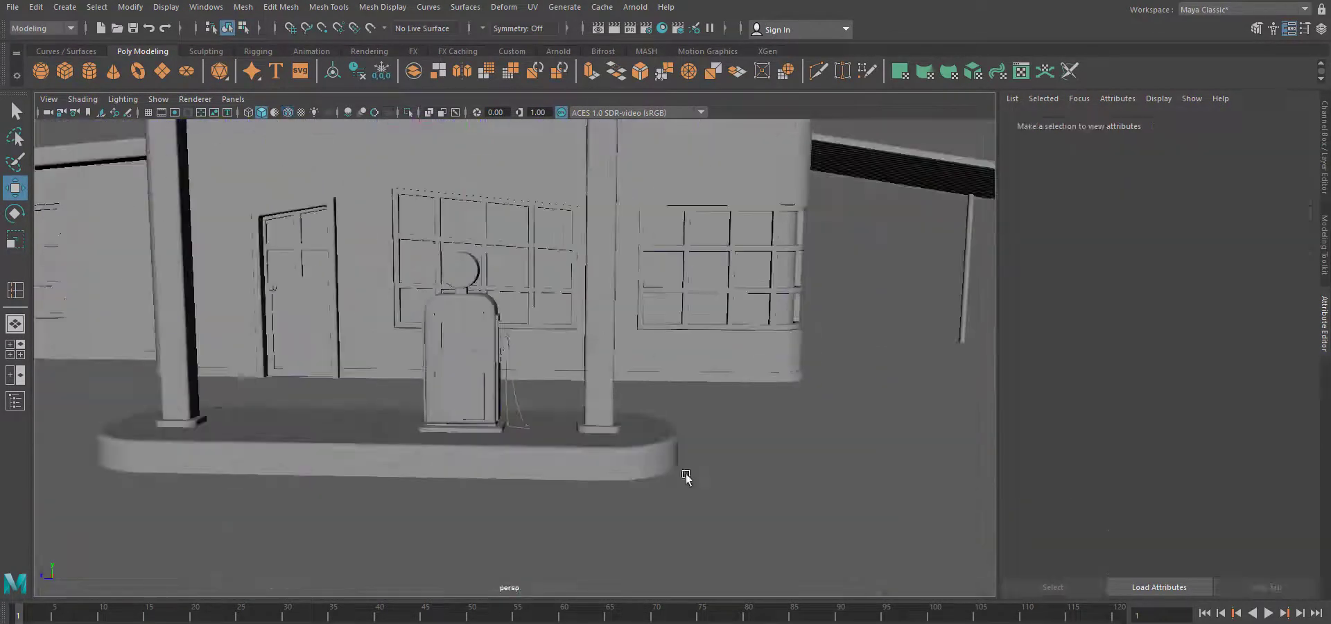
{"action": "left_click_drag", "start_coordinate": [683, 476], "coordinate": [431, 481], "text": "alt"}
{"action": "right_click_drag", "start_coordinate": [430, 481], "coordinate": [638, 486], "text": "alt"}
{"action": "scroll", "coordinate": [612, 386], "scroll_direction": "up", "scroll_amount": 5}
{"action": "middle_click_drag", "start_coordinate": [639, 486], "coordinate": [645, 367], "text": "alt"}
{"action": "scroll", "coordinate": [641, 412], "scroll_direction": "down", "scroll_amount": 2}
{"action": "left_click", "coordinate": [485, 369]}
{"action": "right_click_drag", "start_coordinate": [484, 368], "coordinate": [537, 326]}
{"action": "left_click", "coordinate": [329, 7]}
{"action": "left_click", "coordinate": [348, 107]}
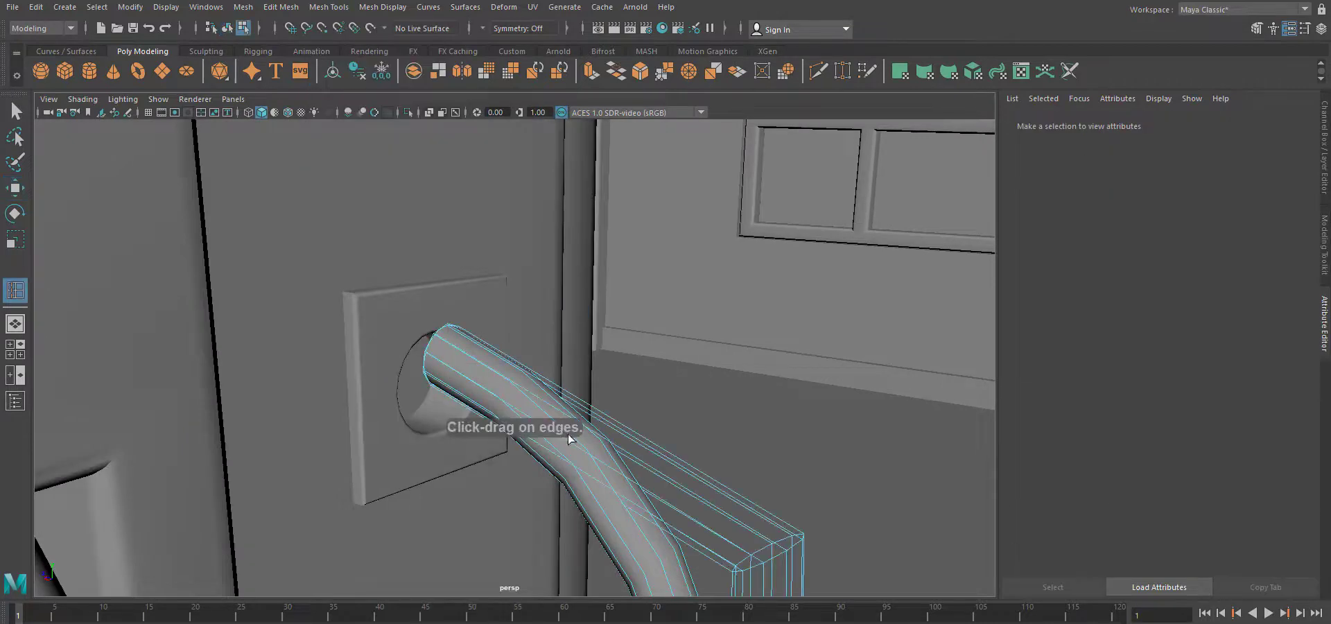
{"action": "left_click", "coordinate": [589, 444]}
{"action": "right_click_drag", "start_coordinate": [692, 526], "coordinate": [589, 509], "text": "alt"}
{"action": "middle_click_drag", "start_coordinate": [589, 509], "coordinate": [602, 355], "text": "alt"}
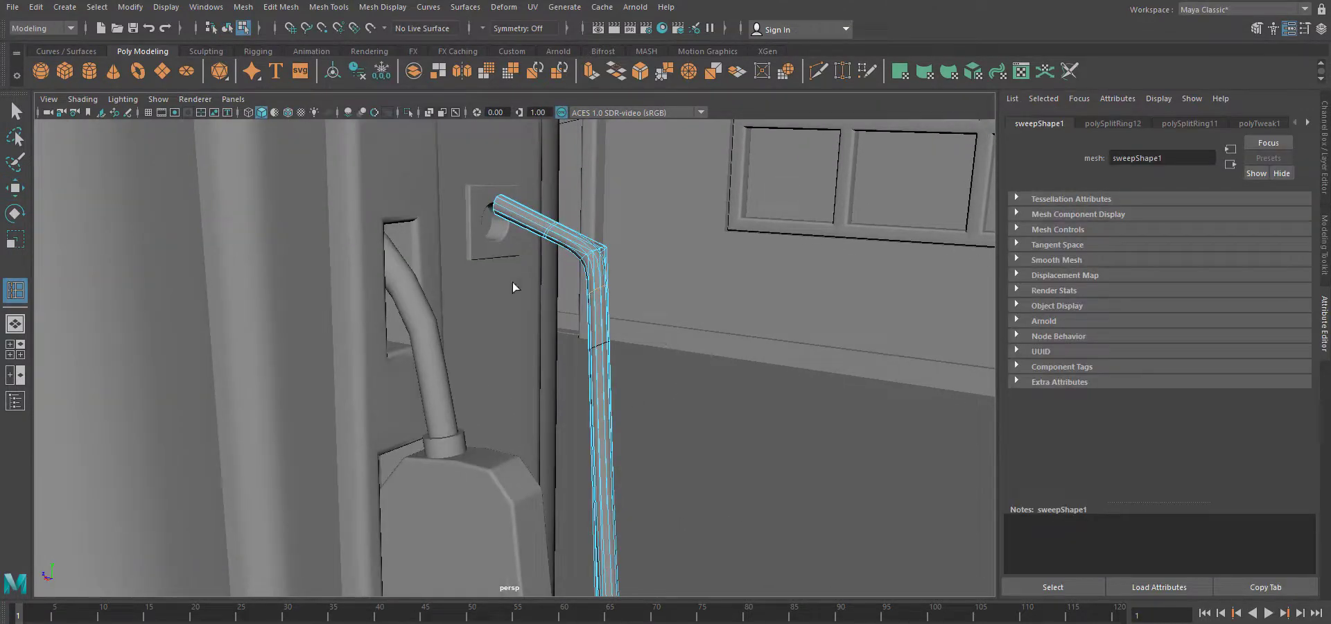
Preview the hose smoothed and rotate and move the vertex rings at its upper bend into a gentler curve.
{"action": "key", "text": "3"}
{"action": "right_click_drag", "start_coordinate": [241, 259], "coordinate": [569, 312], "text": "alt"}
{"action": "middle_click_drag", "start_coordinate": [569, 312], "coordinate": [580, 409], "text": "alt"}
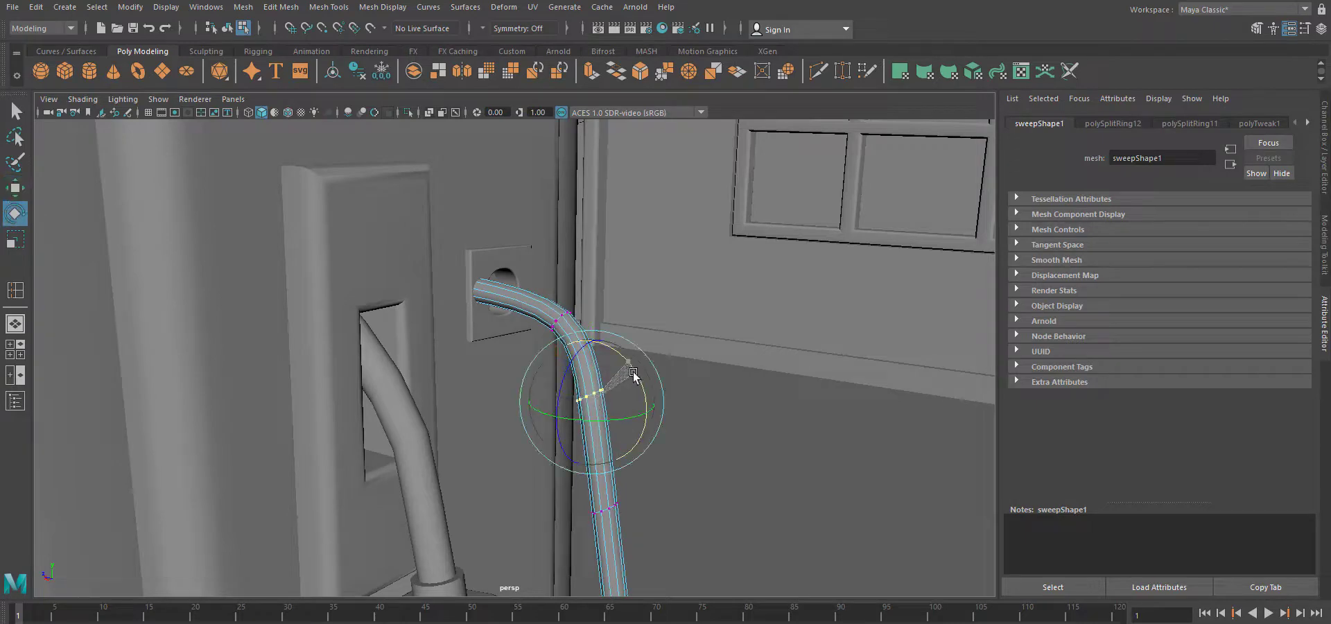
{"action": "key", "text": "w"}
{"action": "left_click_drag", "start_coordinate": [576, 313], "coordinate": [555, 317]}
{"action": "right_click_drag", "start_coordinate": [644, 388], "coordinate": [568, 429], "text": "alt"}
{"action": "left_click_drag", "start_coordinate": [569, 430], "coordinate": [635, 493], "text": "alt"}
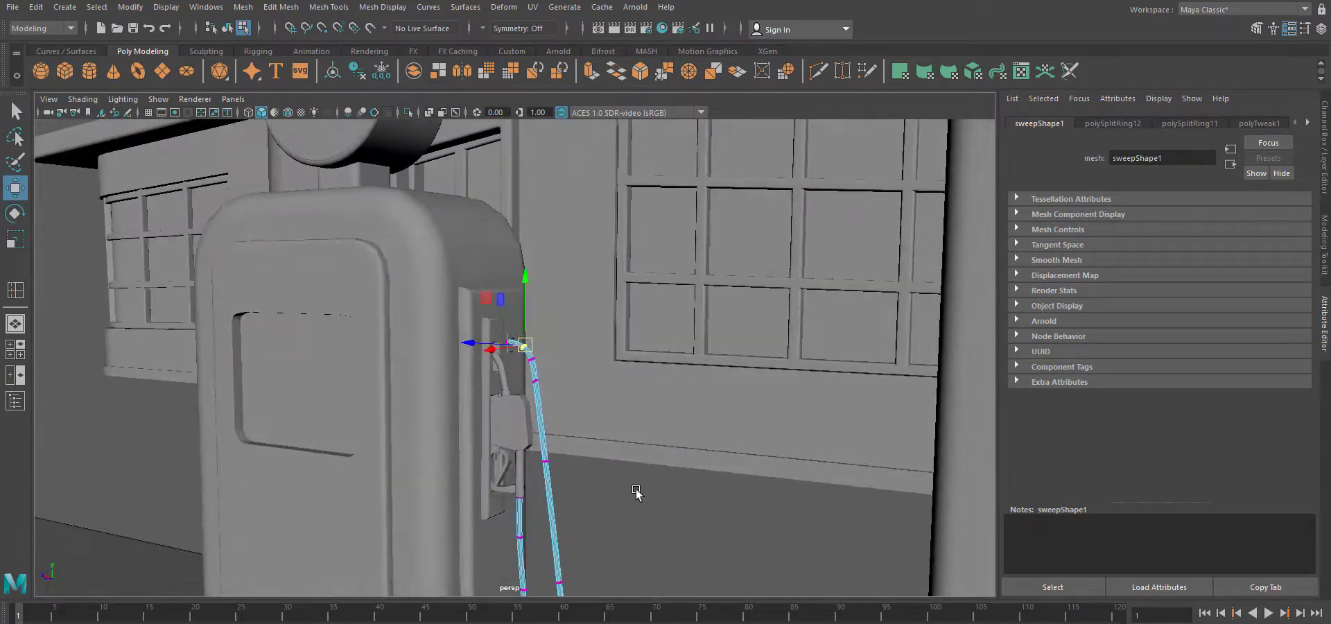
Reposition the vertex rings just below the hose's upper end and return to object mode.
{"action": "right_click_drag", "start_coordinate": [636, 493], "coordinate": [544, 464], "text": "alt"}
{"action": "right_click_drag", "start_coordinate": [628, 483], "coordinate": [676, 514], "text": "alt"}
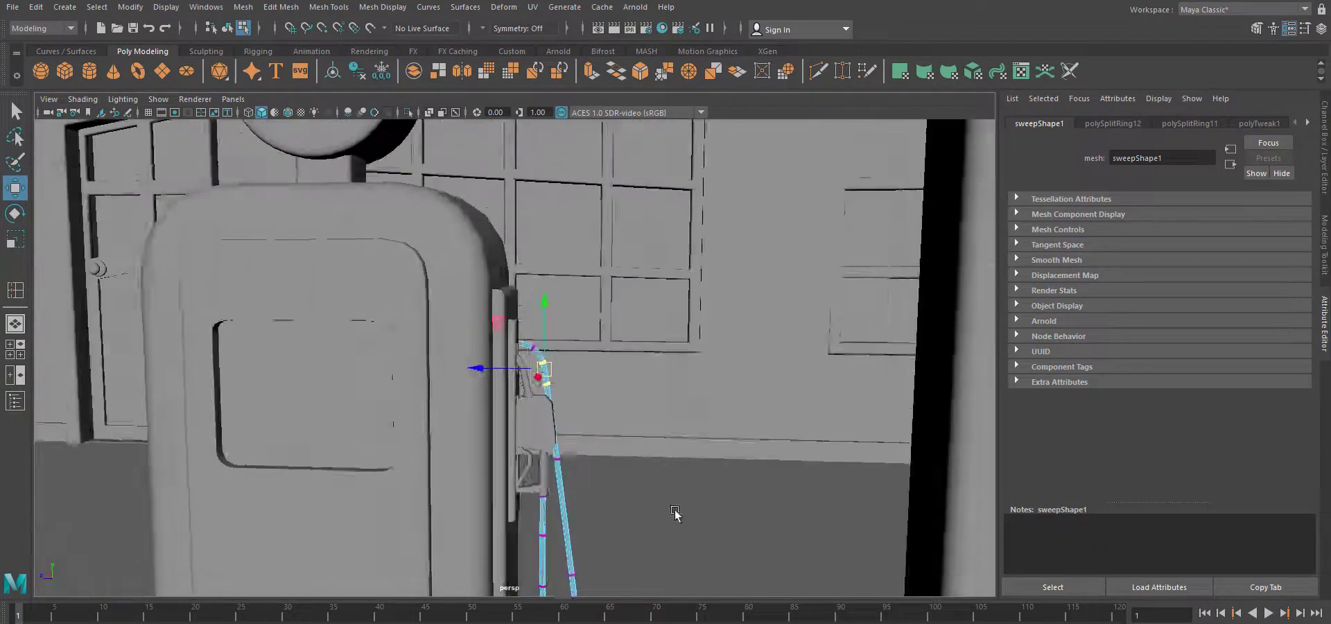
{"action": "left_click_drag", "start_coordinate": [675, 514], "coordinate": [475, 462], "text": "alt"}
{"action": "right_click_drag", "start_coordinate": [475, 463], "coordinate": [513, 472], "text": "alt"}
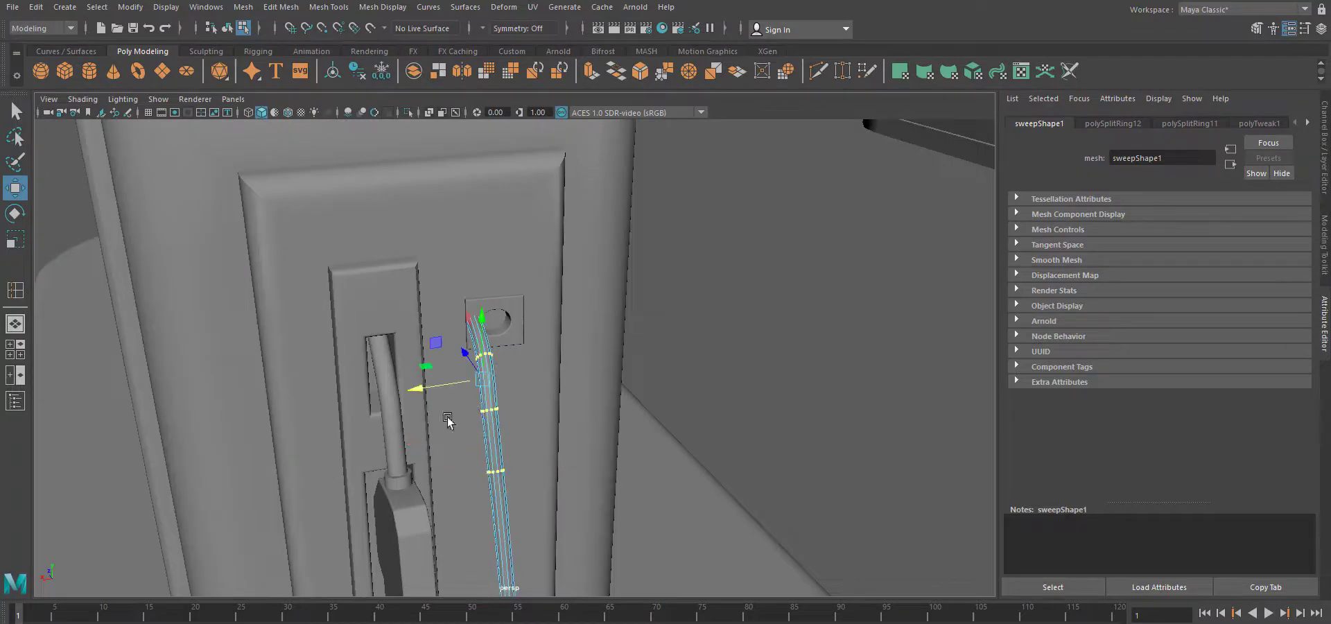
{"action": "right_click_drag", "start_coordinate": [511, 333], "coordinate": [578, 312]}
{"action": "left_click", "coordinate": [700, 305]}
Preview the pump and hose with screen-space ambient occlusion, and turn the effect off again.
{"action": "right_click_drag", "start_coordinate": [699, 333], "coordinate": [527, 443], "text": "alt"}
{"action": "left_click_drag", "start_coordinate": [526, 443], "coordinate": [602, 488], "text": "alt"}
{"action": "left_click", "coordinate": [348, 112]}
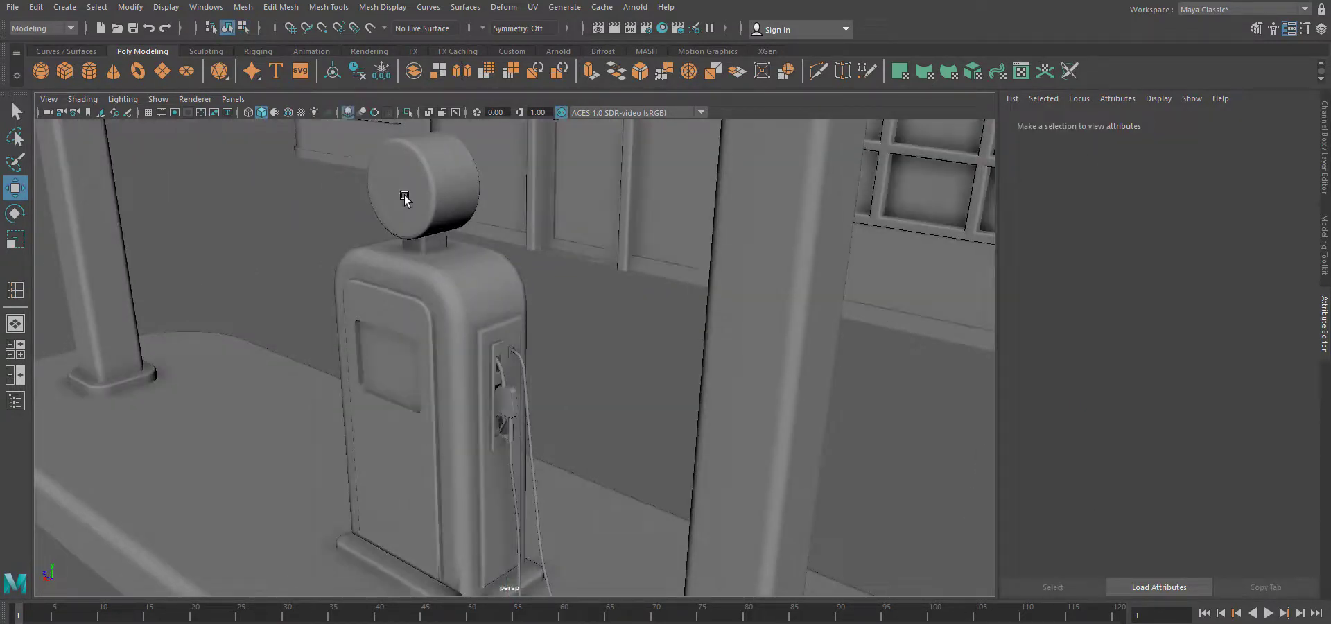
{"action": "right_click_drag", "start_coordinate": [587, 466], "coordinate": [610, 475], "text": "alt"}
{"action": "middle_click_drag", "start_coordinate": [544, 509], "coordinate": [536, 402], "text": "alt"}
{"action": "mouse_move", "coordinate": [589, 407]}
{"action": "left_mouse_down", "text": "alt"}
{"action": "mouse_move", "coordinate": [456, 416]}
{"action": "mouse_move", "coordinate": [612, 413]}
{"action": "left_mouse_up", "text": "alt"}
{"action": "left_click", "coordinate": [348, 113]}
{"action": "right_click_drag", "start_coordinate": [623, 367], "coordinate": [564, 400], "text": "alt"}
{"action": "right_click_drag", "start_coordinate": [535, 452], "coordinate": [555, 387], "text": "alt"}
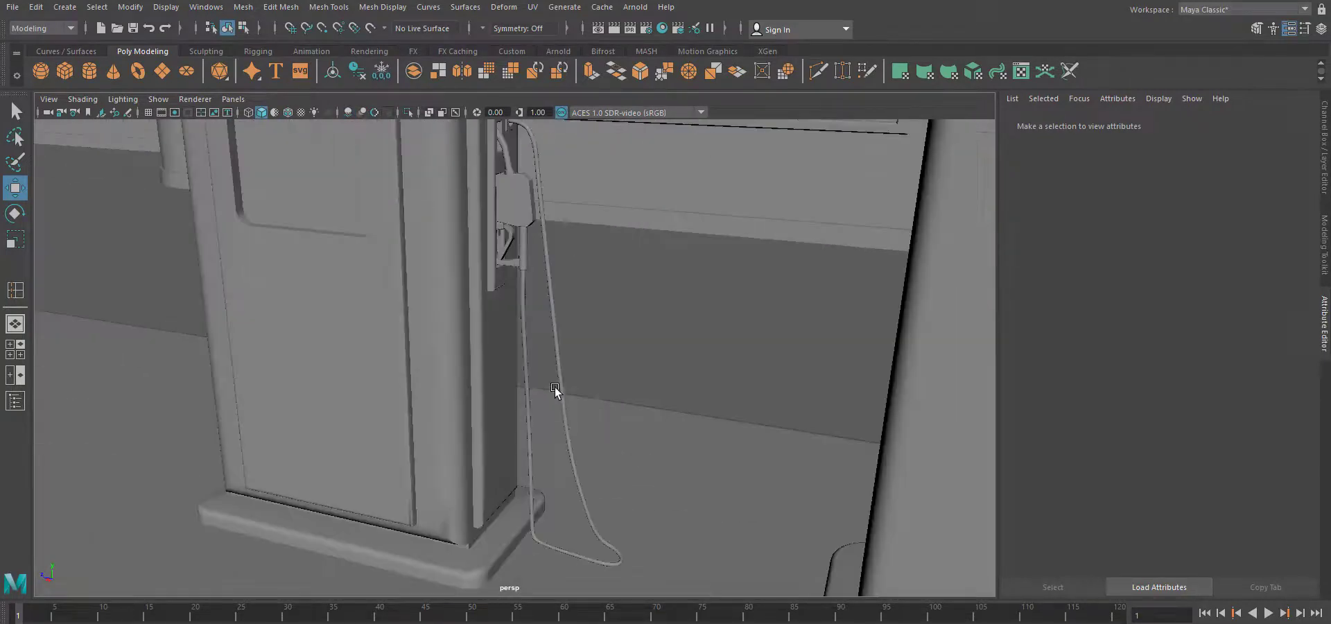
Turn off the hose's smooth preview and apply a mesh Smooth with 1 division to it.
{"action": "left_click", "coordinate": [572, 452]}
{"action": "key", "text": "1"}
{"action": "left_click", "coordinate": [242, 7]}
{"action": "left_click", "coordinate": [269, 164]}
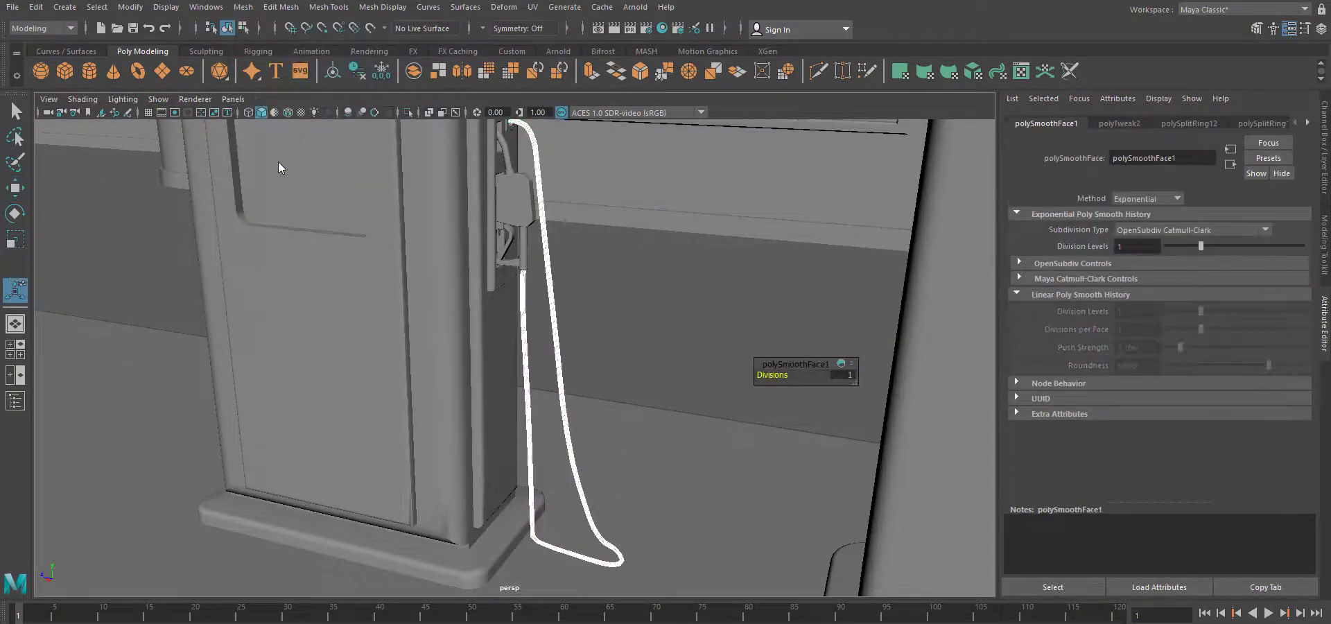
{"action": "right_click", "coordinate": [529, 187]}
{"action": "left_click", "coordinate": [586, 291]}
Combine the hose, nozzle, pump body and round top sign into a single mesh.
{"action": "right_click_drag", "start_coordinate": [586, 285], "coordinate": [558, 378], "text": "alt"}
{"action": "key", "text": "ctrl+z"}
{"action": "left_click", "coordinate": [488, 380], "text": "shift"}
{"action": "scroll", "coordinate": [481, 362], "scroll_direction": "down", "scroll_amount": 5}
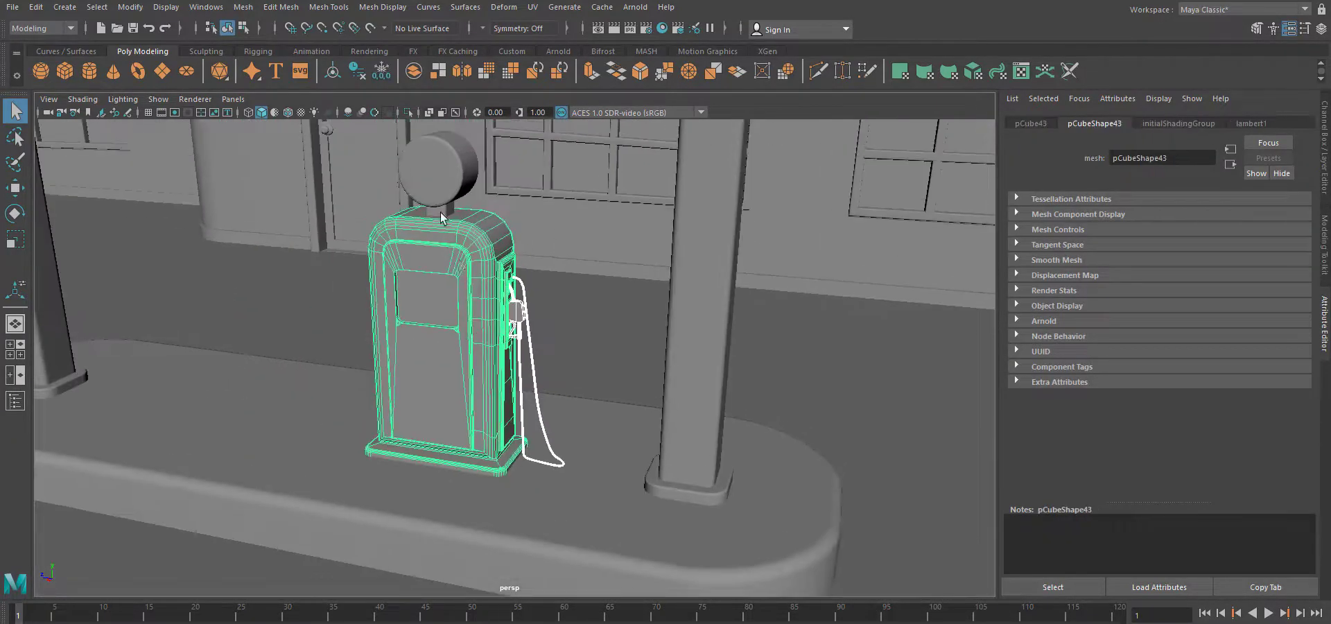
{"action": "left_click", "coordinate": [439, 212], "text": "shift"}
{"action": "left_click", "coordinate": [243, 7]}
{"action": "left_click", "coordinate": [267, 56]}
{"action": "scroll", "coordinate": [591, 317], "scroll_direction": "down", "scroll_amount": 4}
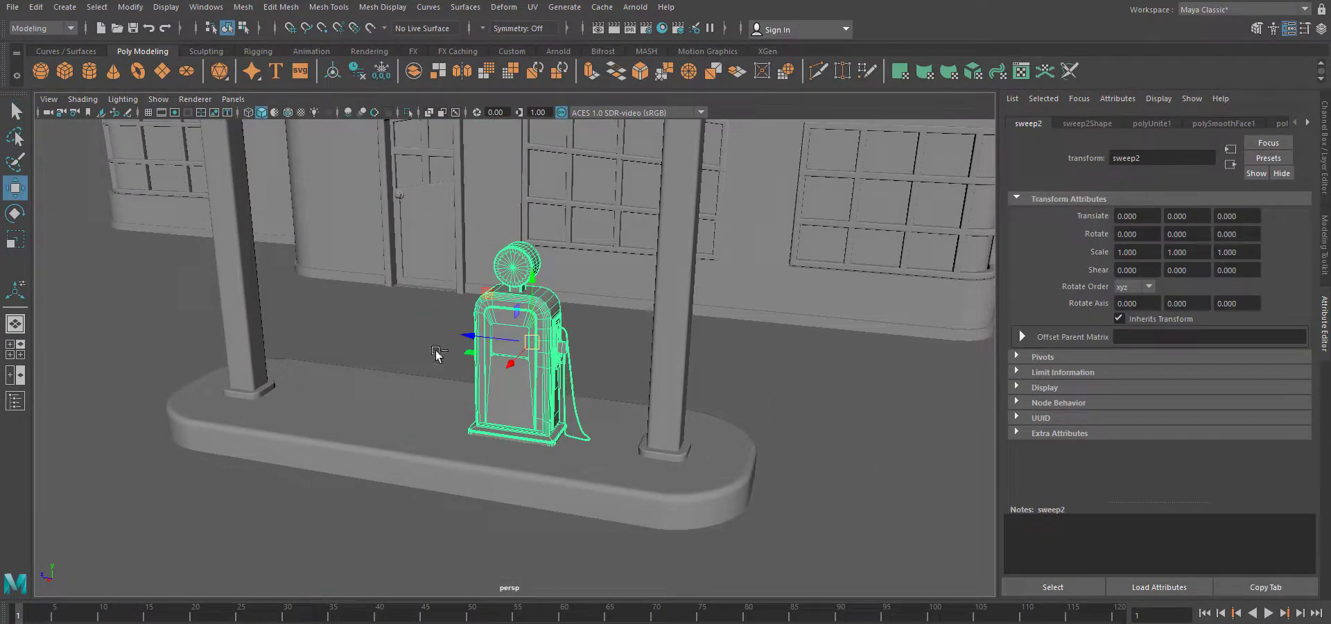
Duplicate the combined pump and move the copy along the island to a Translate Z of 3.019.
{"action": "key", "text": "ctrl+d"}
{"action": "left_click_drag", "start_coordinate": [469, 336], "coordinate": [299, 327]}
{"action": "key", "text": "space"}
{"action": "left_click_drag", "start_coordinate": [535, 379], "coordinate": [597, 375]}
{"action": "right_click_drag", "start_coordinate": [597, 374], "coordinate": [325, 399], "text": "alt"}
{"action": "middle_click_drag", "start_coordinate": [325, 398], "coordinate": [517, 452], "text": "alt"}
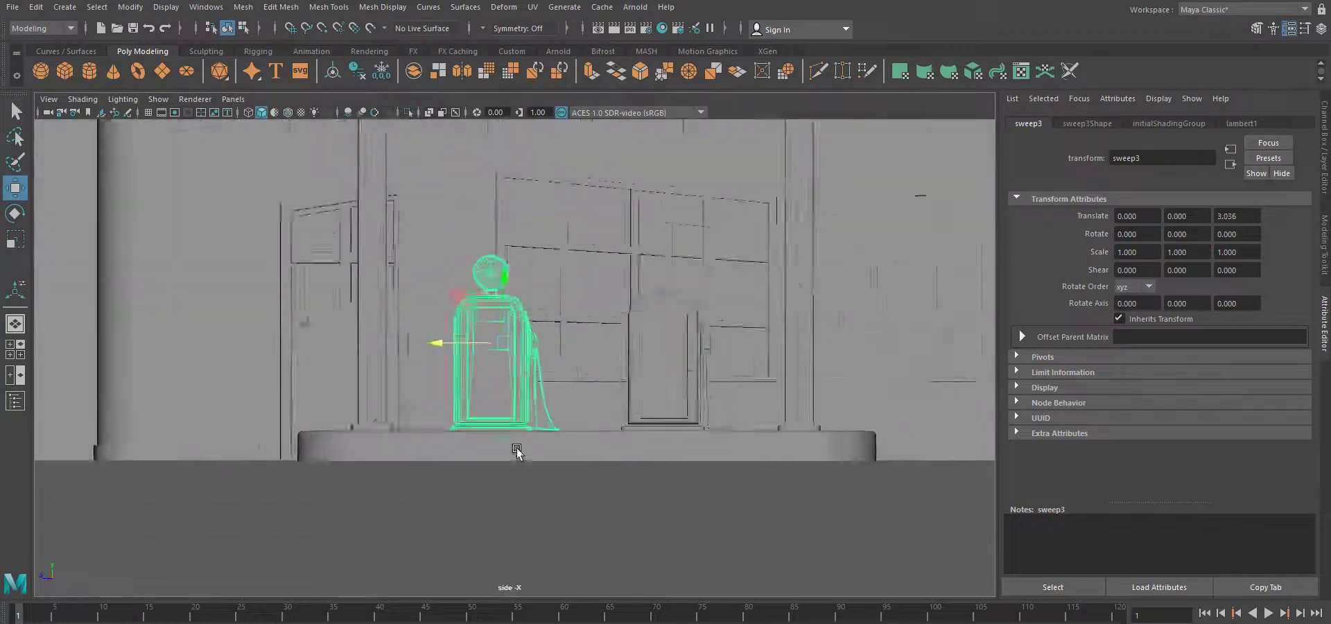
{"action": "scroll", "coordinate": [516, 451], "scroll_direction": "up", "scroll_amount": 3}
{"action": "key", "text": "4"}
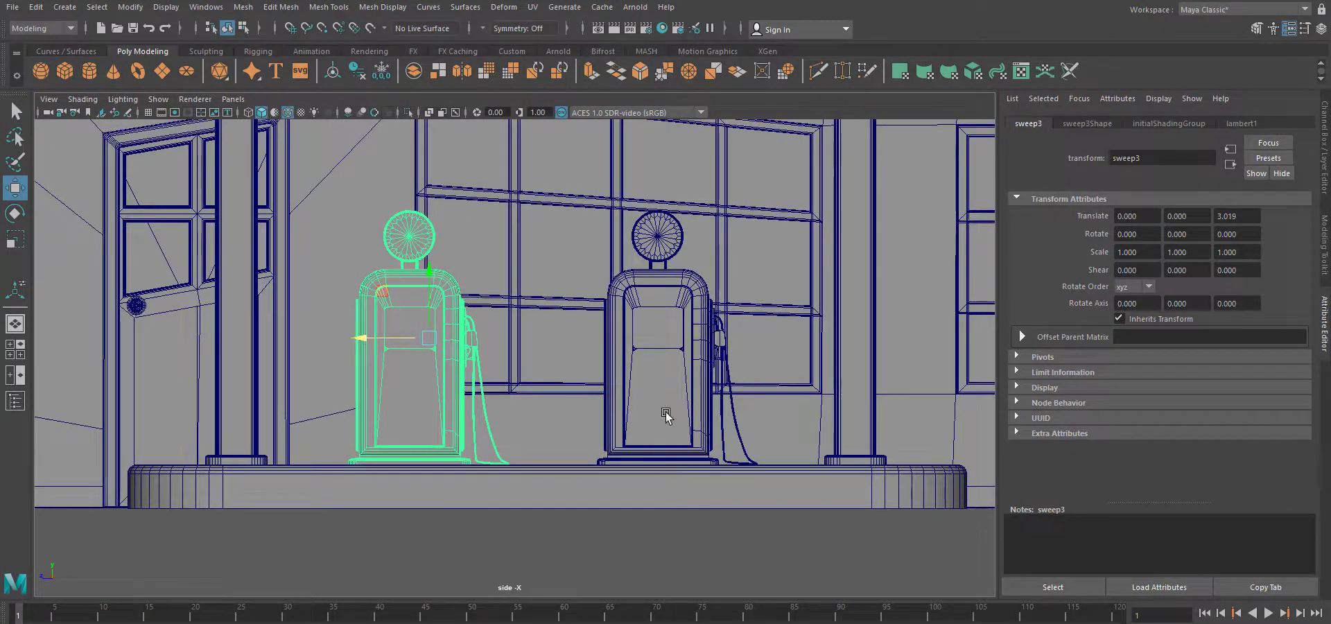
Move the original pump to a Translate Z of -0.160 and turn off the wireframe overlay in the perspective view.
{"action": "left_click", "coordinate": [665, 414]}
{"action": "left_click_drag", "start_coordinate": [616, 340], "coordinate": [627, 341]}
{"action": "key", "text": "space"}
{"action": "left_click_drag", "start_coordinate": [658, 422], "coordinate": [657, 392]}
{"action": "left_click", "coordinate": [287, 112]}
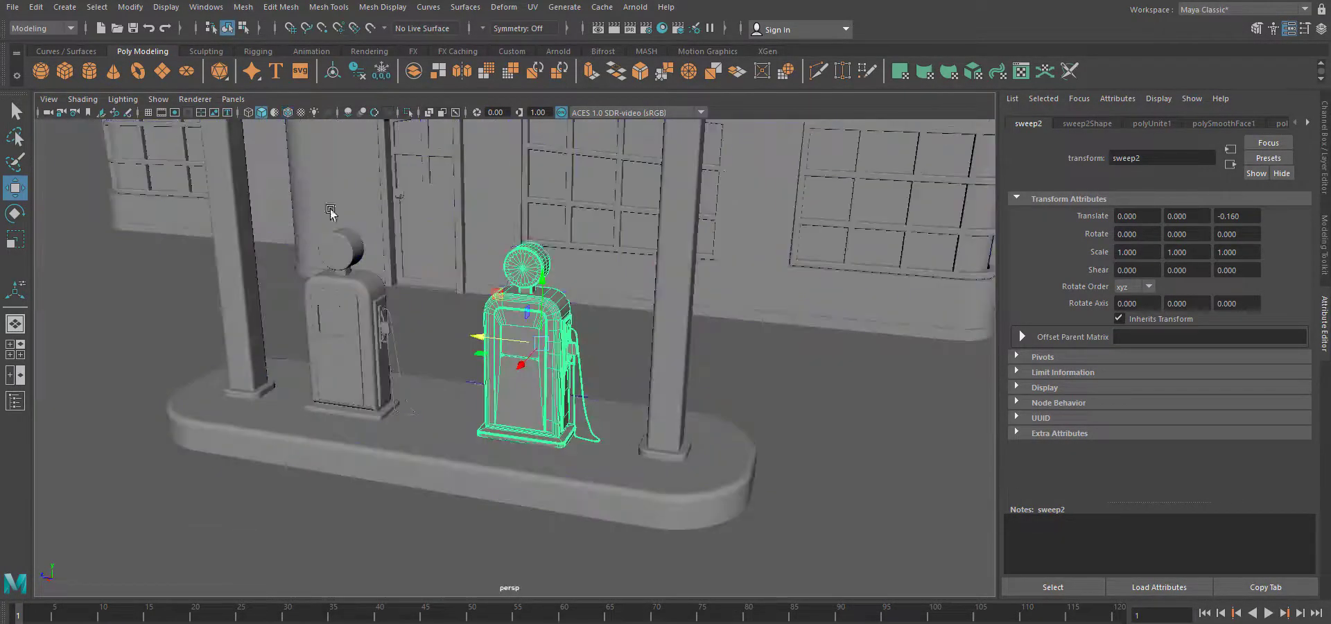
Turn on ambient occlusion and temporarily show layer1 to examine both pumps with the whole building.
{"action": "left_click", "coordinate": [331, 212]}
{"action": "left_click", "coordinate": [348, 113]}
{"action": "right_click_drag", "start_coordinate": [475, 465], "coordinate": [389, 445], "text": "alt"}
{"action": "left_click_drag", "start_coordinate": [390, 445], "coordinate": [520, 436], "text": "alt"}
{"action": "left_click", "coordinate": [1324, 148]}
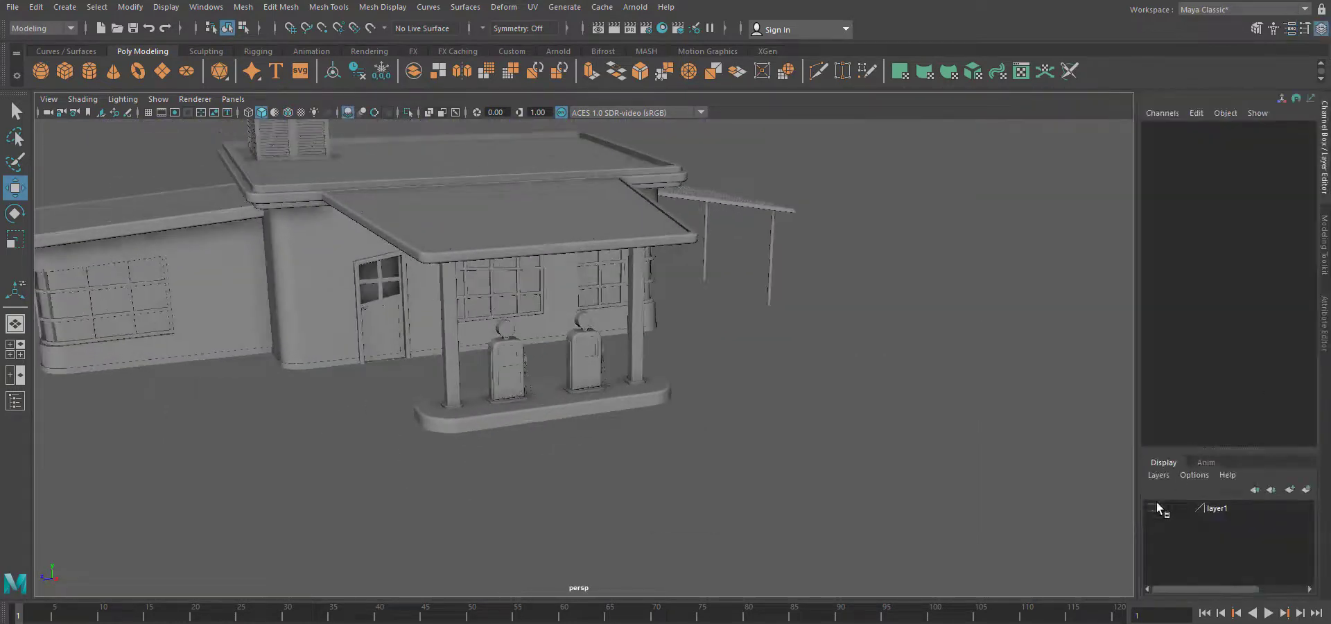
{"action": "left_click", "coordinate": [1153, 509]}
{"action": "middle_click_drag", "start_coordinate": [565, 450], "coordinate": [728, 486], "text": "alt"}
{"action": "left_click_drag", "start_coordinate": [614, 478], "coordinate": [804, 471], "text": "alt"}
{"action": "right_click_drag", "start_coordinate": [804, 471], "coordinate": [832, 486], "text": "alt"}
{"action": "middle_click_drag", "start_coordinate": [845, 576], "coordinate": [733, 469], "text": "alt"}
{"action": "left_click_drag", "start_coordinate": [733, 469], "coordinate": [766, 479], "text": "alt"}
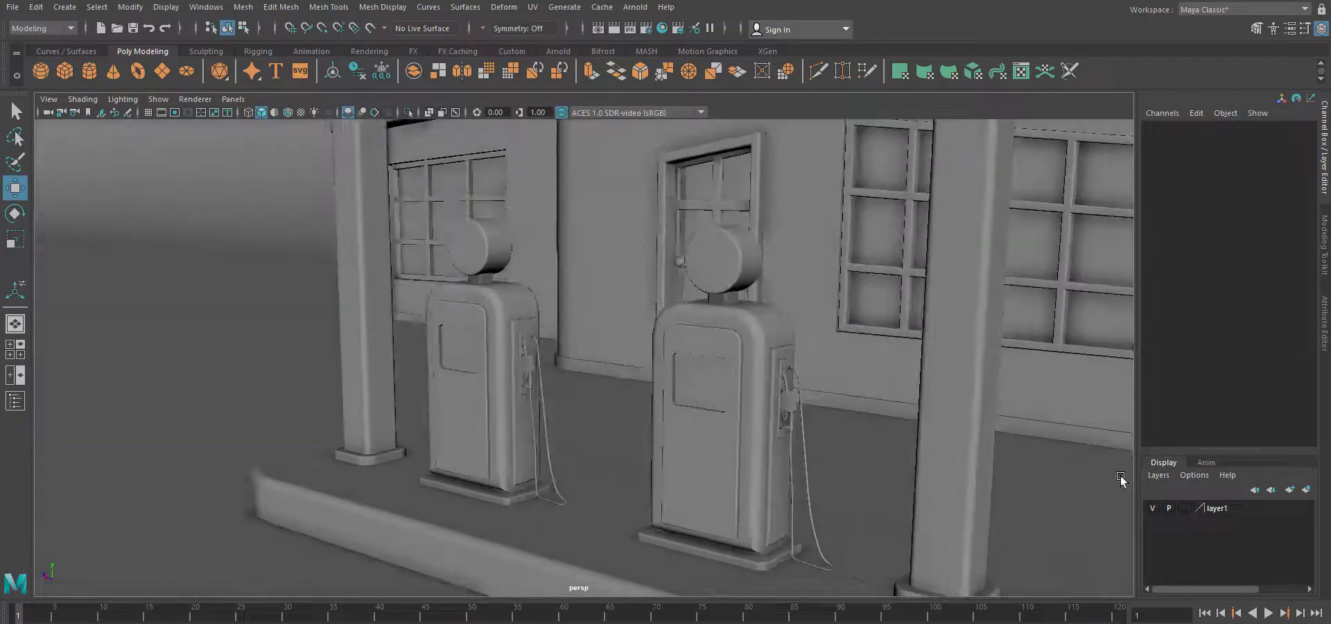
{"action": "left_click", "coordinate": [1153, 508]}
Shift vertex rings on the outer vertical run of the duplicated pump's hose to vary its shape.
{"action": "right_click_drag", "start_coordinate": [423, 471], "coordinate": [544, 481], "text": "alt"}
{"action": "middle_click_drag", "start_coordinate": [608, 489], "coordinate": [676, 264], "text": "alt"}
{"action": "right_click_drag", "start_coordinate": [624, 305], "coordinate": [700, 312], "text": "alt"}
{"action": "left_click", "coordinate": [555, 331]}
{"action": "right_click_drag", "start_coordinate": [556, 306], "coordinate": [491, 305]}
{"action": "middle_click_drag", "start_coordinate": [512, 374], "coordinate": [672, 335], "text": "alt"}
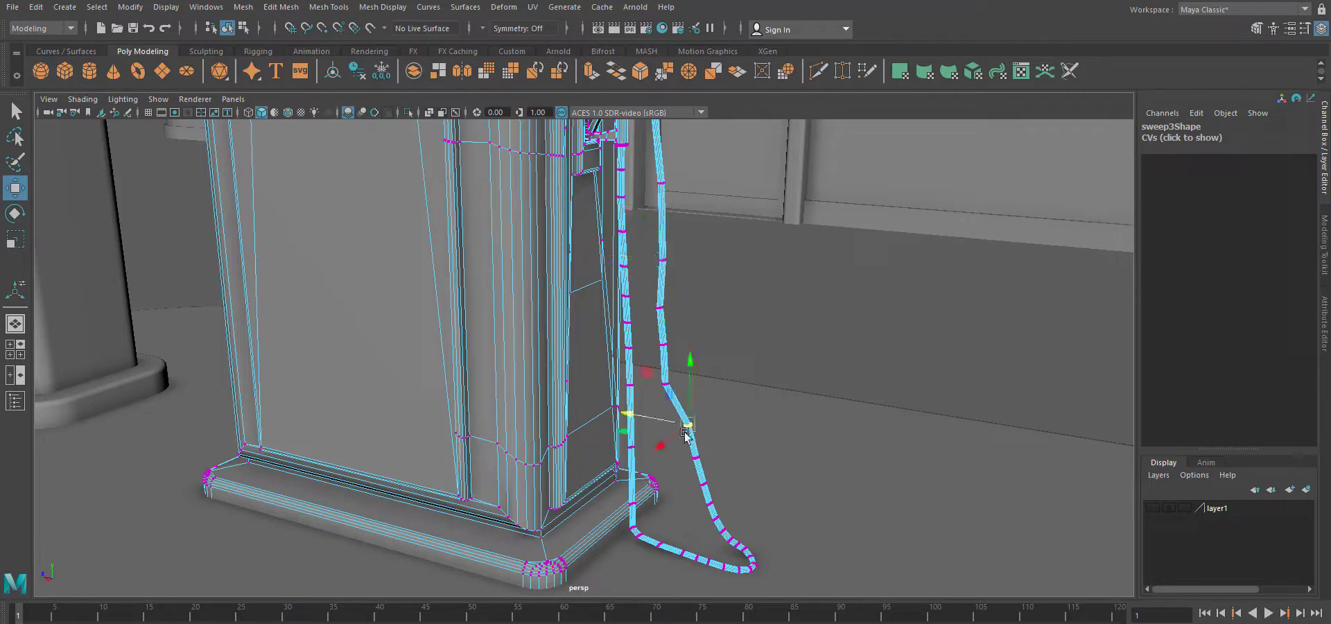
Move vertex rings on the ground section of the duplicated pump's hose into an irregular bend and return to object mode.
{"action": "left_click_drag", "start_coordinate": [649, 418], "coordinate": [730, 467], "text": "alt"}
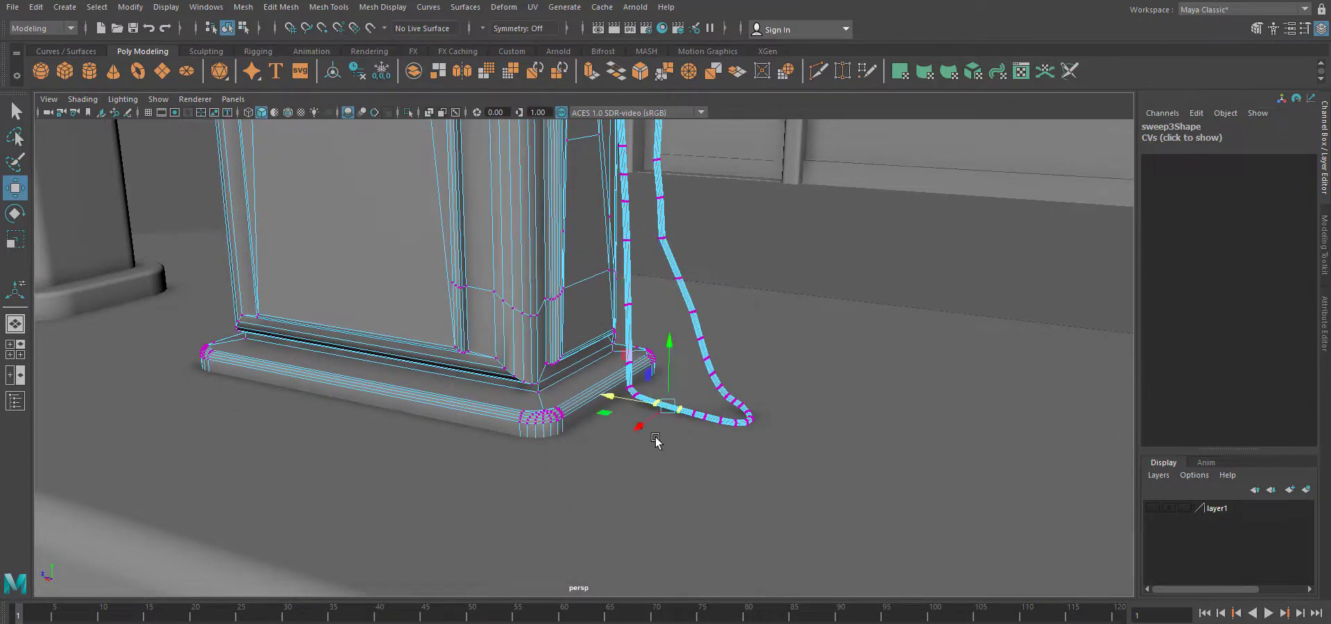
{"action": "right_click_drag", "start_coordinate": [685, 462], "coordinate": [832, 470], "text": "alt"}
{"action": "middle_click_drag", "start_coordinate": [832, 471], "coordinate": [528, 416], "text": "alt"}
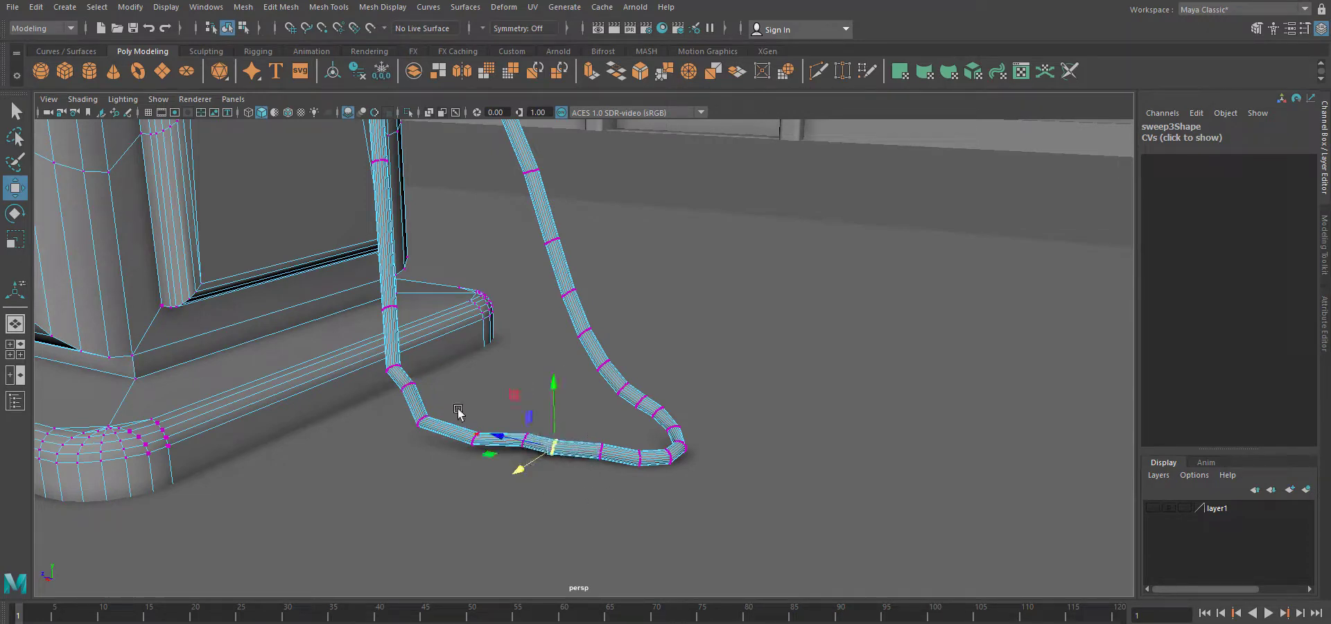
{"action": "right_click_drag", "start_coordinate": [553, 265], "coordinate": [616, 237]}
{"action": "left_click", "coordinate": [733, 338]}
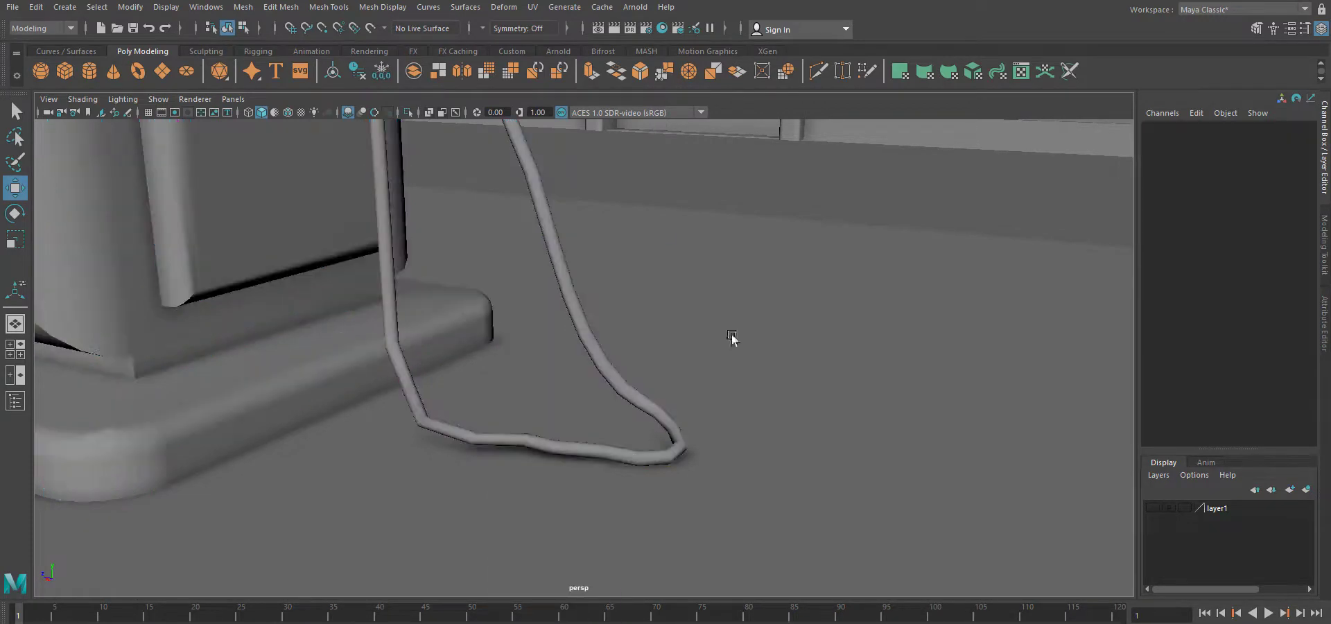
Create a cylinder above the lower roof at Translate Y 2.992 and Translate Z 17.438, with its cap subdivisions set to 0.
{"action": "right_click_drag", "start_coordinate": [733, 338], "coordinate": [612, 326], "text": "alt"}
{"action": "left_click", "coordinate": [632, 302]}
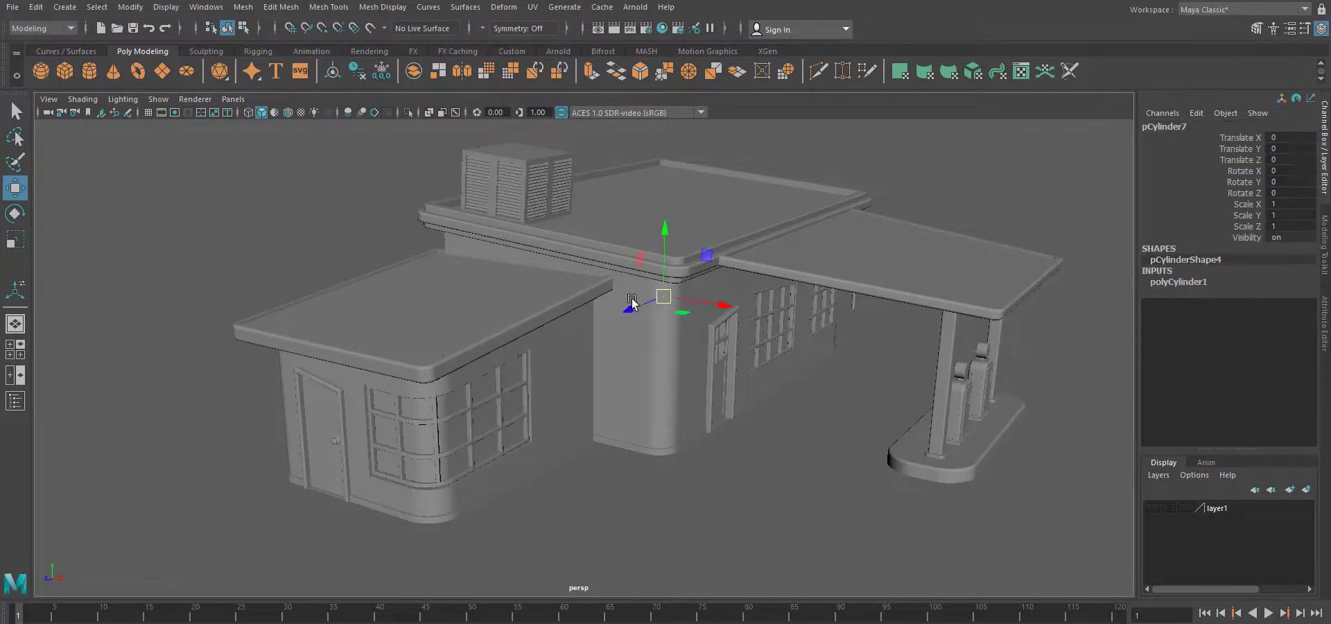
{"action": "left_click_drag", "start_coordinate": [386, 322], "coordinate": [374, 327]}
{"action": "key", "text": "f"}
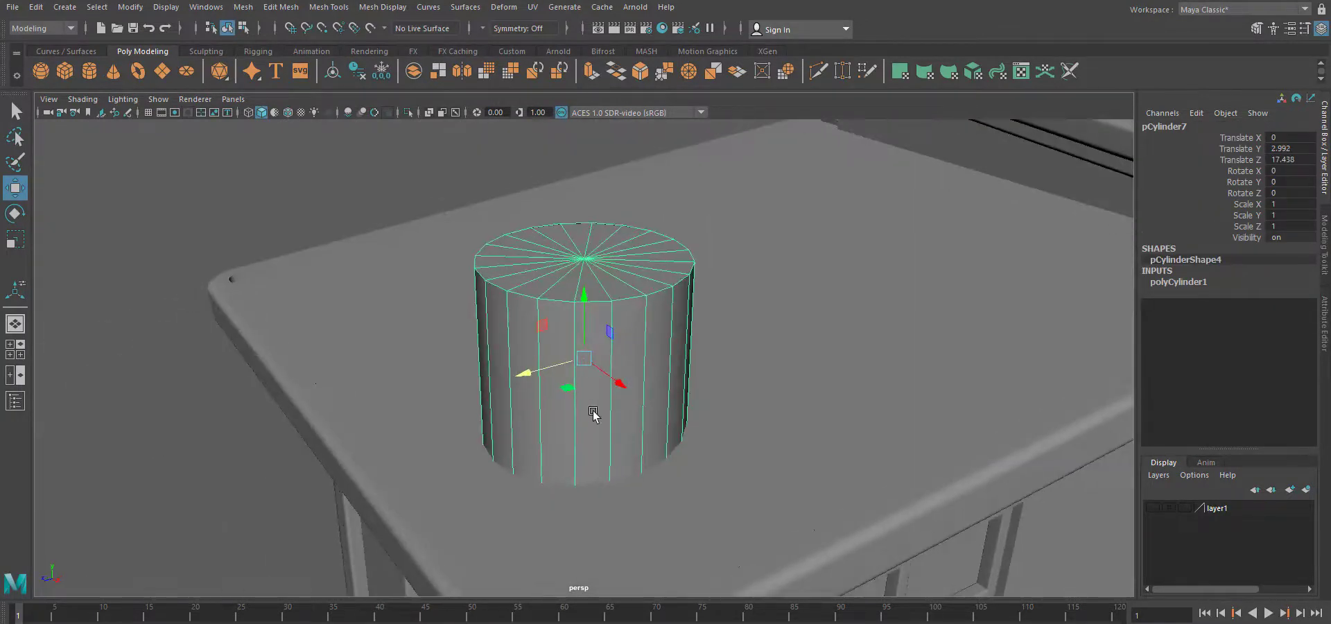
{"action": "key", "text": "ctrl+a"}
{"action": "left_click", "coordinate": [1178, 124]}
{"action": "left_click_drag", "start_coordinate": [1171, 290], "coordinate": [1167, 289]}
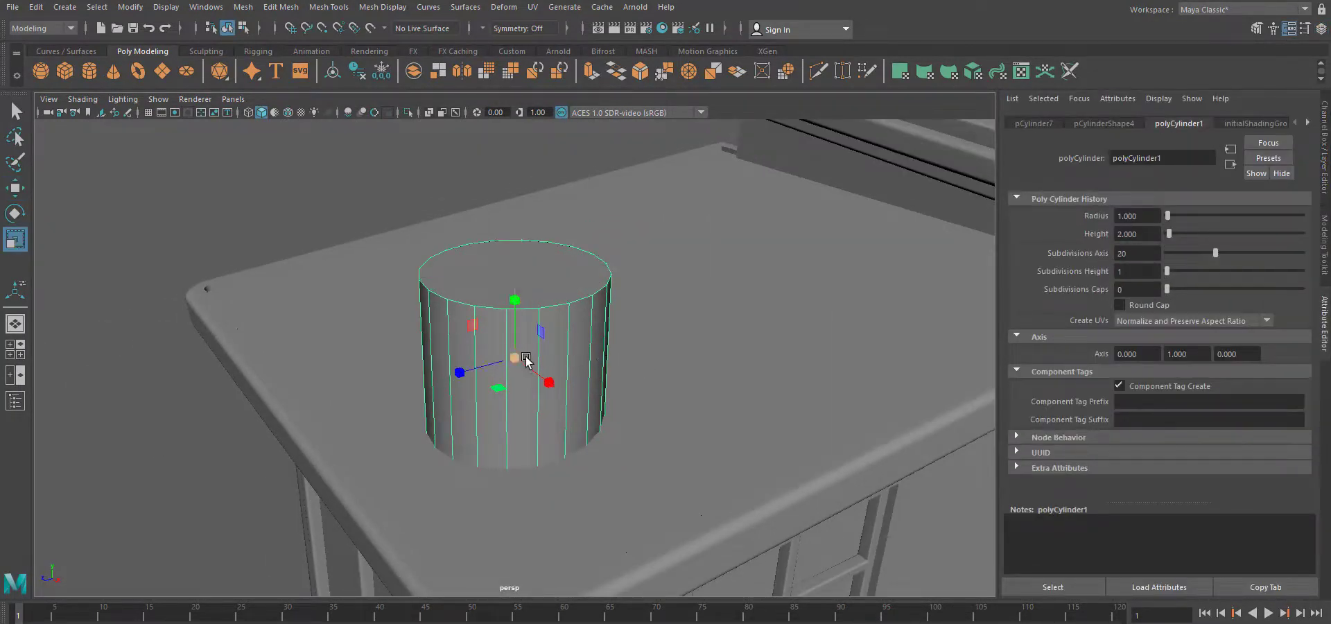
Scale the cylinder down into a thin pole and stretch it taller along its vertical axis.
{"action": "left_click_drag", "start_coordinate": [525, 359], "coordinate": [372, 350]}
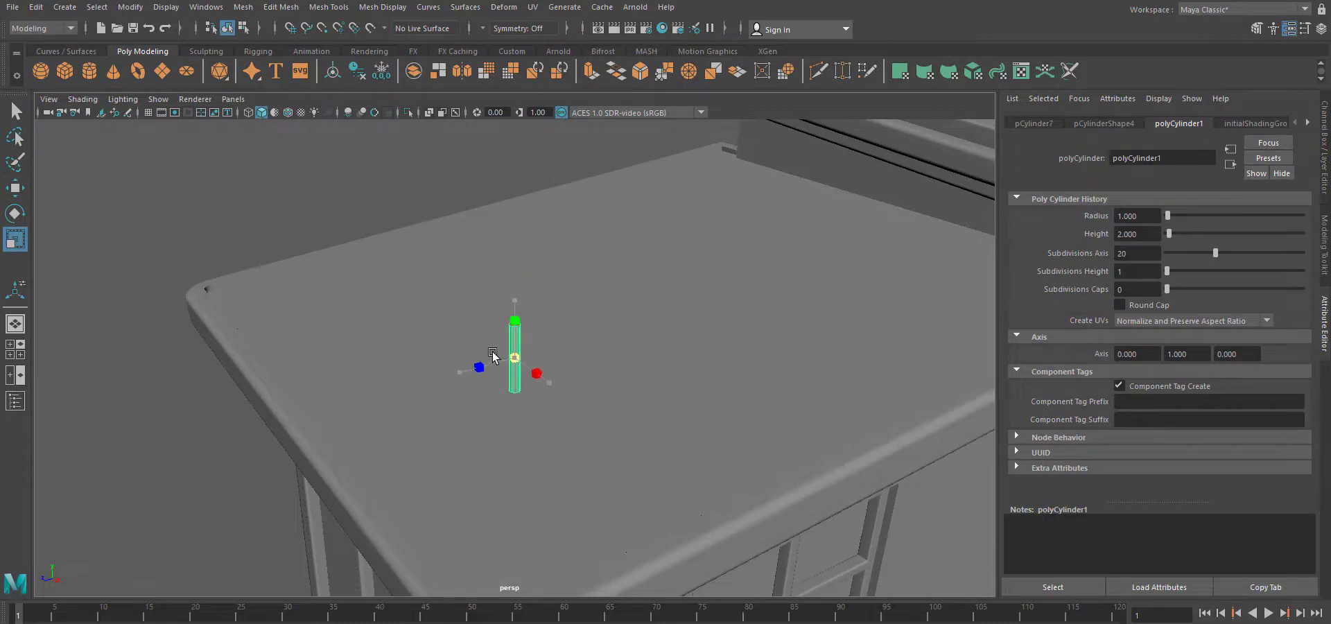
{"action": "left_click_drag", "start_coordinate": [516, 272], "coordinate": [516, 222]}
{"action": "scroll", "coordinate": [600, 466], "scroll_direction": "down", "scroll_amount": 3}
{"action": "left_click_drag", "start_coordinate": [600, 466], "coordinate": [428, 529], "text": "alt"}
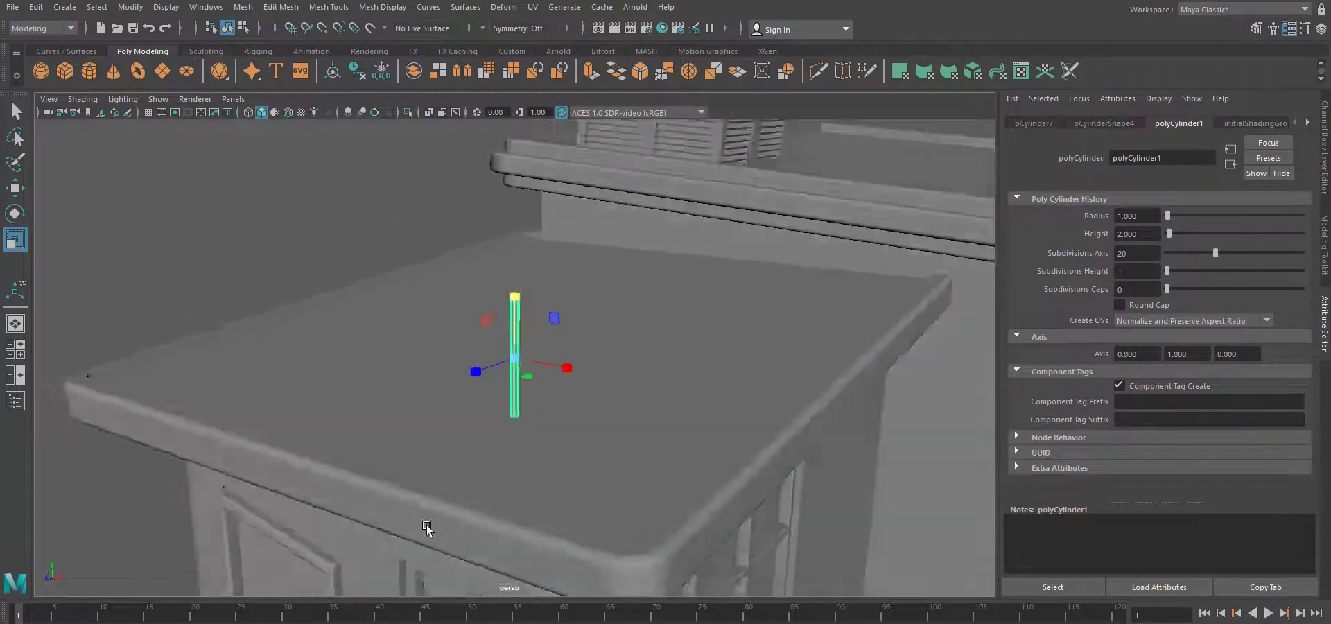
Insert an edge loop around the pole just above its bottom end.
{"action": "middle_click_drag", "start_coordinate": [589, 551], "coordinate": [594, 496], "text": "alt"}
{"action": "scroll", "coordinate": [594, 496], "scroll_direction": "up", "scroll_amount": 8}
{"action": "left_click", "coordinate": [335, 8]}
{"action": "left_click", "coordinate": [360, 112]}
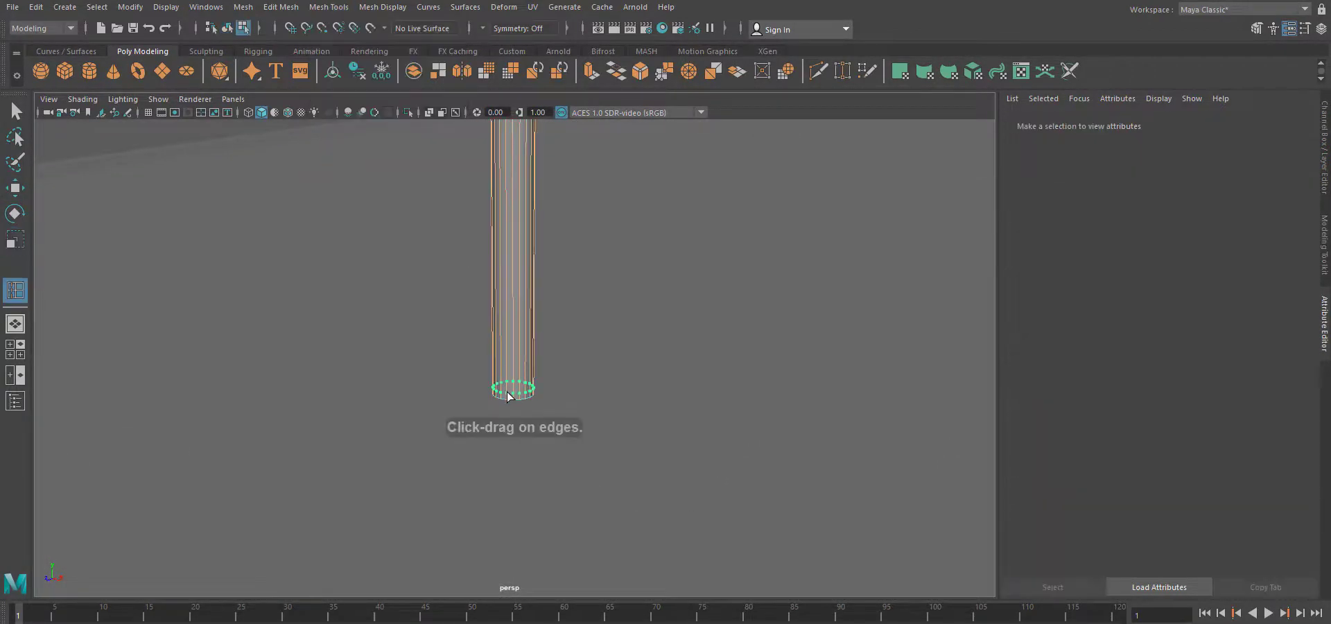
{"action": "left_click", "coordinate": [510, 396]}
{"action": "scroll", "coordinate": [509, 396], "scroll_direction": "up", "scroll_amount": 8}
{"action": "scroll", "coordinate": [375, 379], "scroll_direction": "down", "scroll_amount": 6}
Extrude the bottom ring of faces outward with a Local Translate Z of 0.145 to form a round base plate.
{"action": "right_click_drag", "start_coordinate": [460, 313], "coordinate": [463, 353]}
{"action": "key", "text": "q"}
{"action": "left_click", "coordinate": [462, 404]}
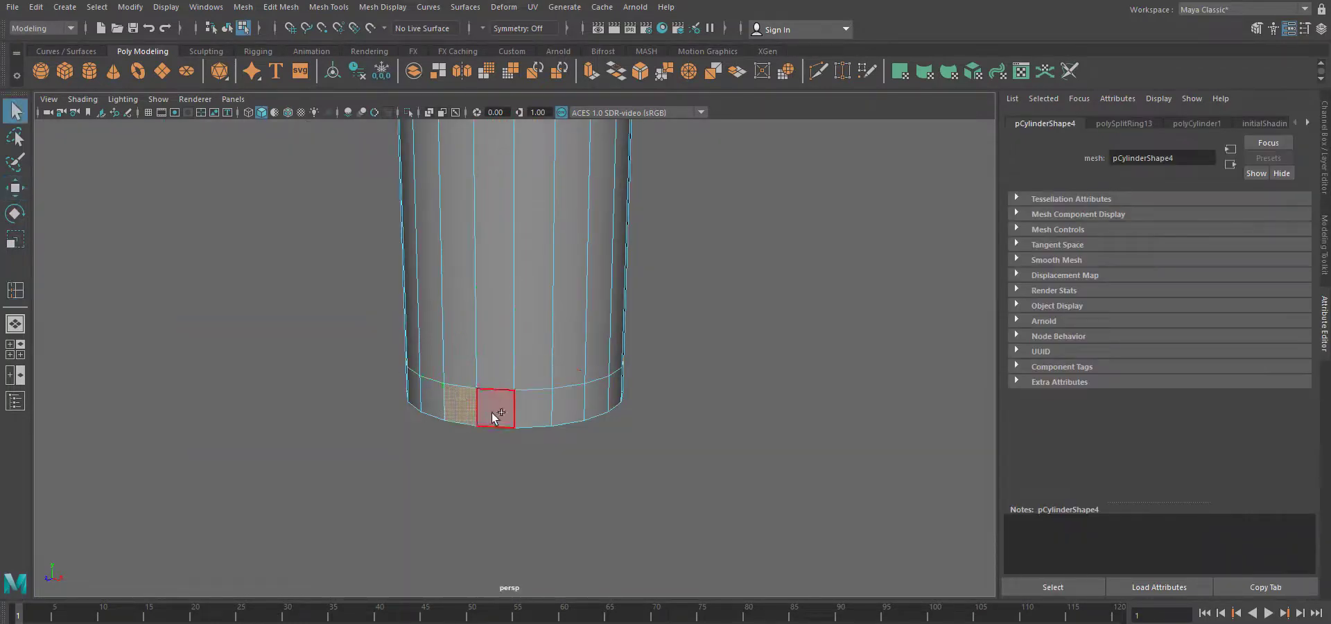
{"action": "left_click", "coordinate": [591, 72]}
{"action": "left_click_drag", "start_coordinate": [672, 383], "coordinate": [998, 401]}
{"action": "scroll", "coordinate": [576, 422], "scroll_direction": "down", "scroll_amount": 8}
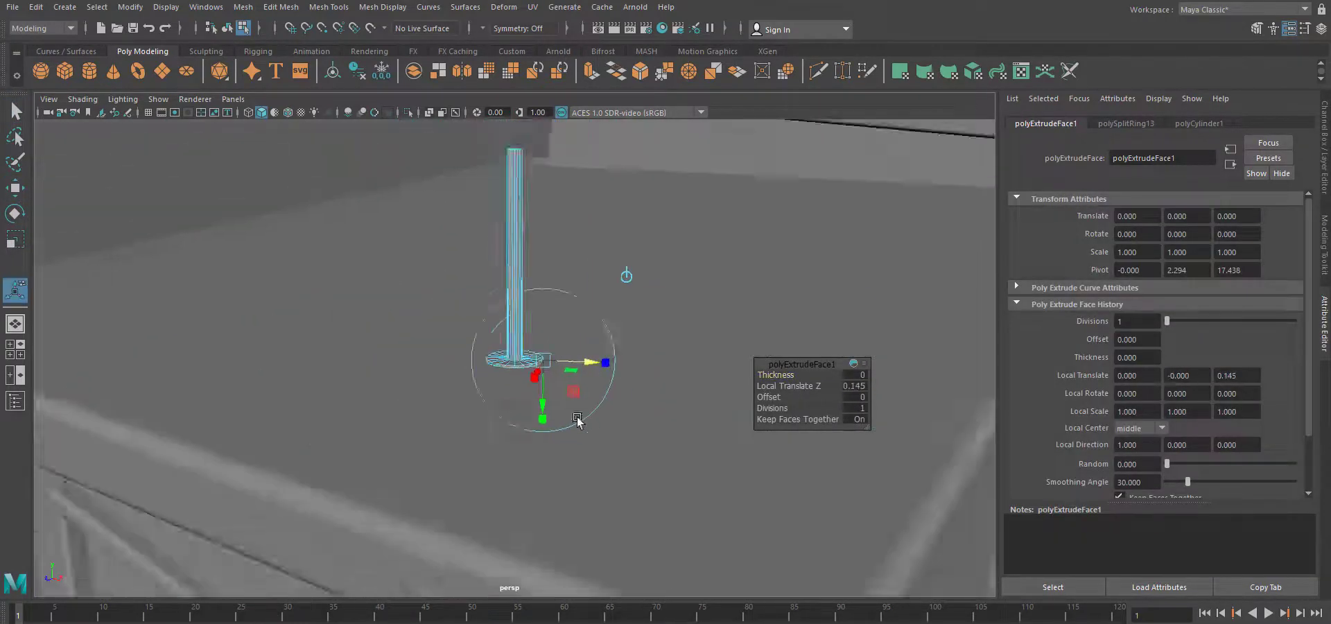
Bevel the outer rim edges of the pole's base plate and return to object mode.
{"action": "left_click_drag", "start_coordinate": [576, 422], "coordinate": [565, 450], "text": "alt"}
{"action": "scroll", "coordinate": [505, 445], "scroll_direction": "up", "scroll_amount": 6}
{"action": "right_click_drag", "start_coordinate": [476, 339], "coordinate": [459, 293]}
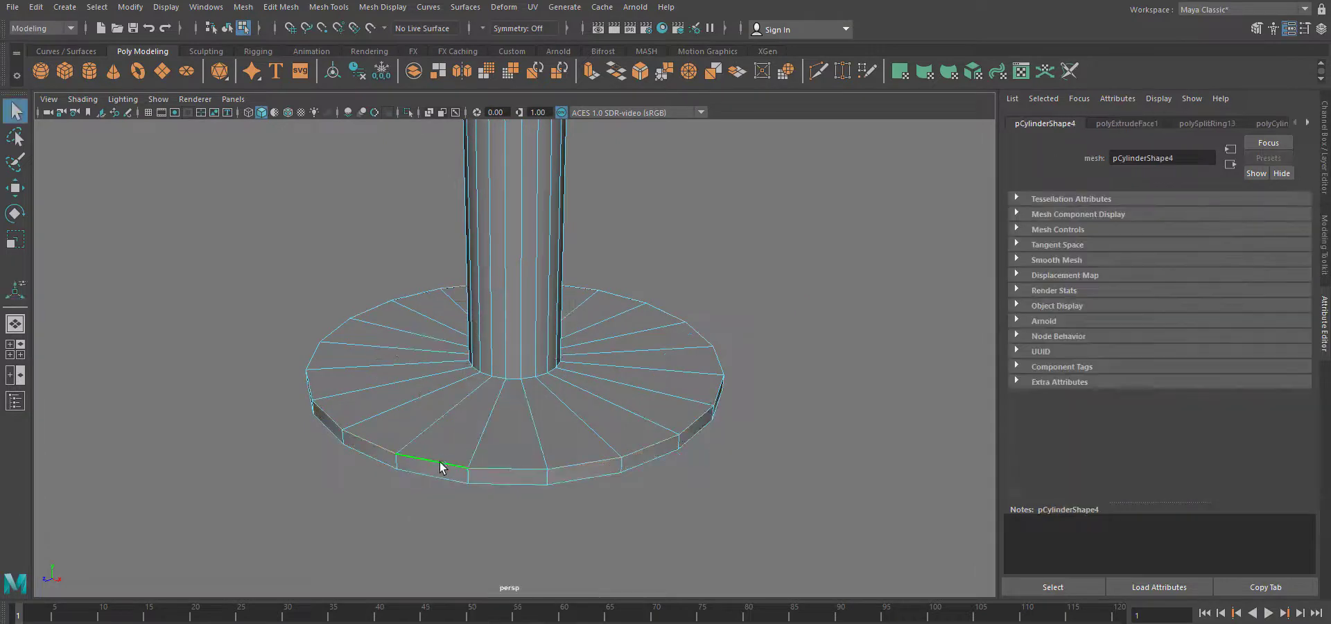
{"action": "key", "text": "ctrl+b"}
{"action": "key", "text": "q"}
{"action": "right_click_drag", "start_coordinate": [624, 338], "coordinate": [659, 305]}
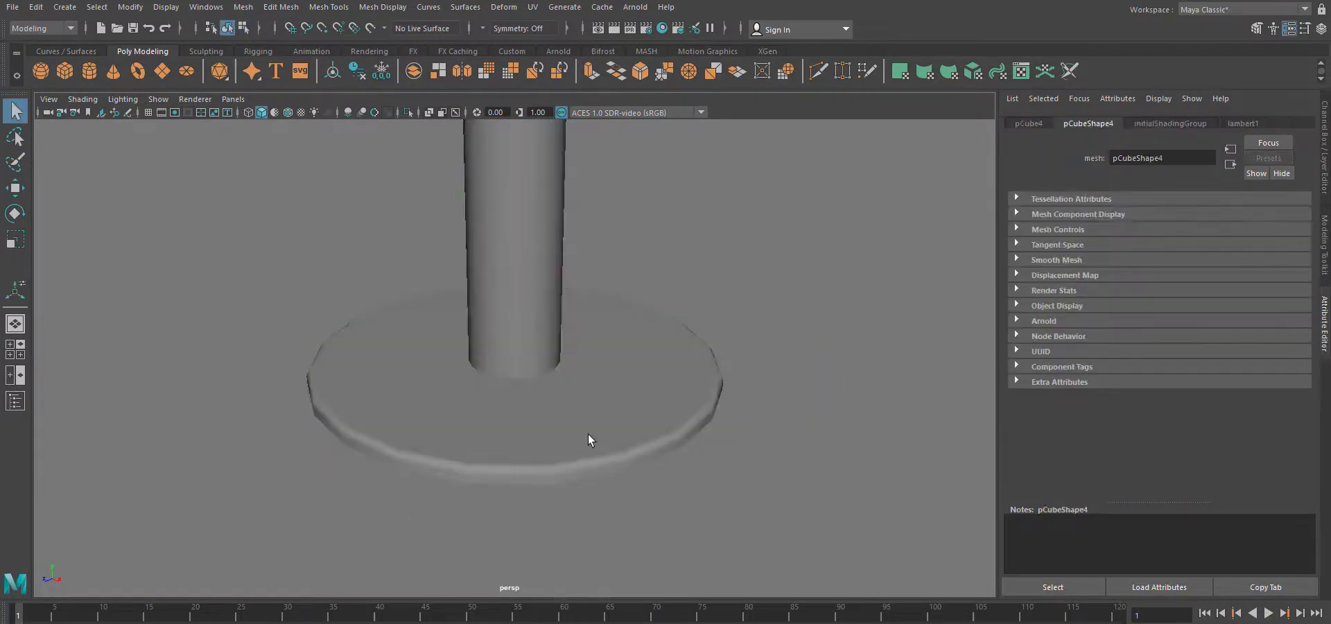
Move the pole near the front corner of the lower roof and tilt it slightly to follow the roof's slope.
{"action": "scroll", "coordinate": [563, 442], "scroll_direction": "down", "scroll_amount": 8}
{"action": "left_click", "coordinate": [516, 354]}
{"action": "scroll", "coordinate": [532, 375], "scroll_direction": "down", "scroll_amount": 5}
{"action": "key", "text": "w"}
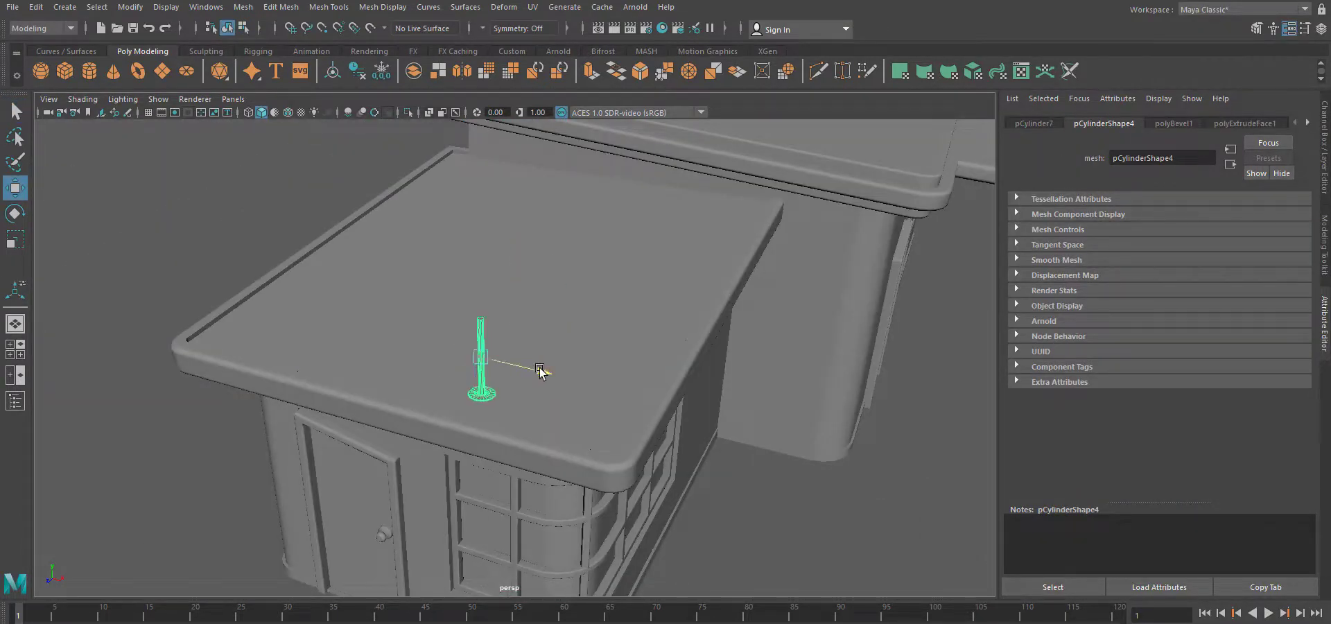
{"action": "left_click_drag", "start_coordinate": [540, 371], "coordinate": [582, 382]}
{"action": "scroll", "coordinate": [624, 443], "scroll_direction": "up", "scroll_amount": 5}
{"action": "left_click_drag", "start_coordinate": [696, 510], "coordinate": [555, 447], "text": "alt"}
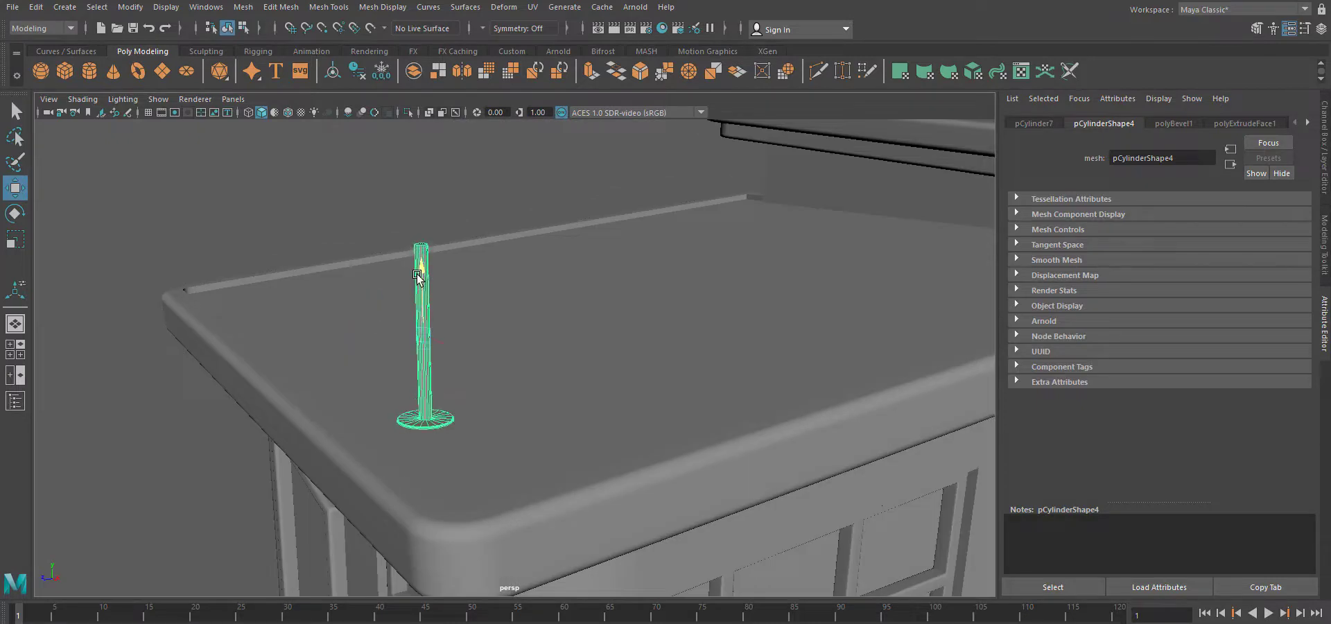
{"action": "scroll", "coordinate": [485, 333], "scroll_direction": "up", "scroll_amount": 5}
{"action": "left_click_drag", "start_coordinate": [603, 405], "coordinate": [405, 371], "text": "alt"}
{"action": "key", "text": "e"}
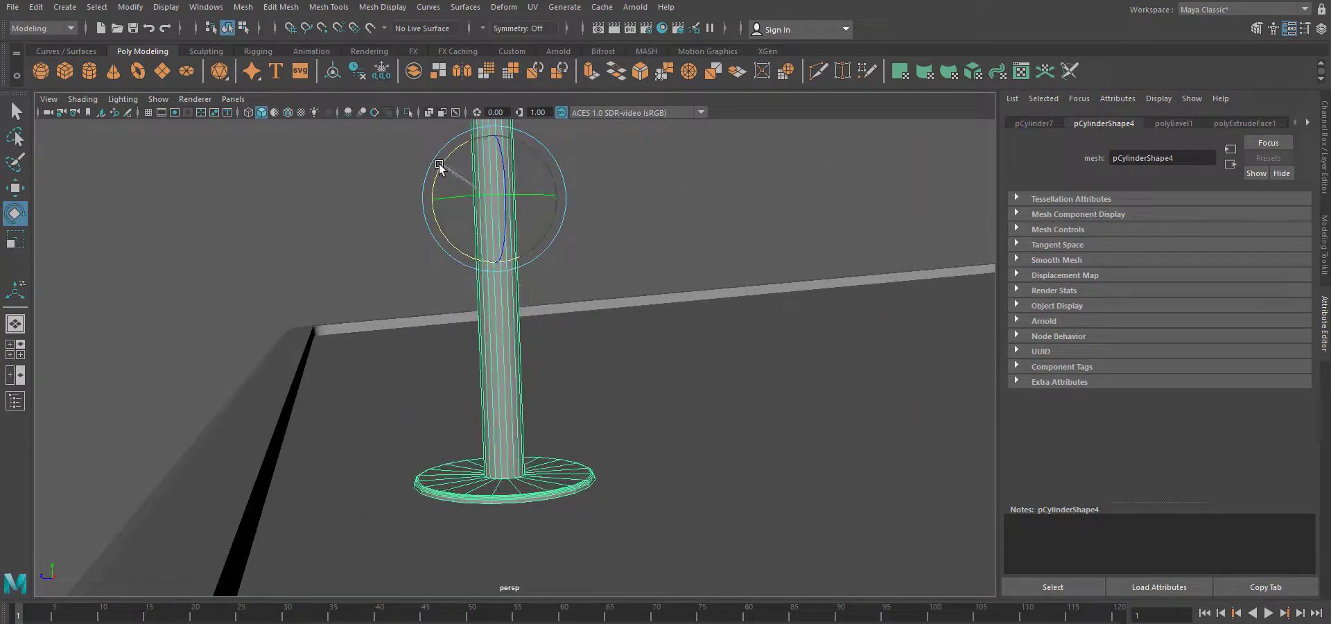
{"action": "scroll", "coordinate": [489, 156], "scroll_direction": "down", "scroll_amount": 10}
{"action": "left_click", "coordinate": [485, 208]}
{"action": "left_click_drag", "start_coordinate": [493, 291], "coordinate": [559, 428], "text": "alt"}
Create a polygon sphere and move it over the pole on the lower roof.
{"action": "left_click", "coordinate": [43, 71]}
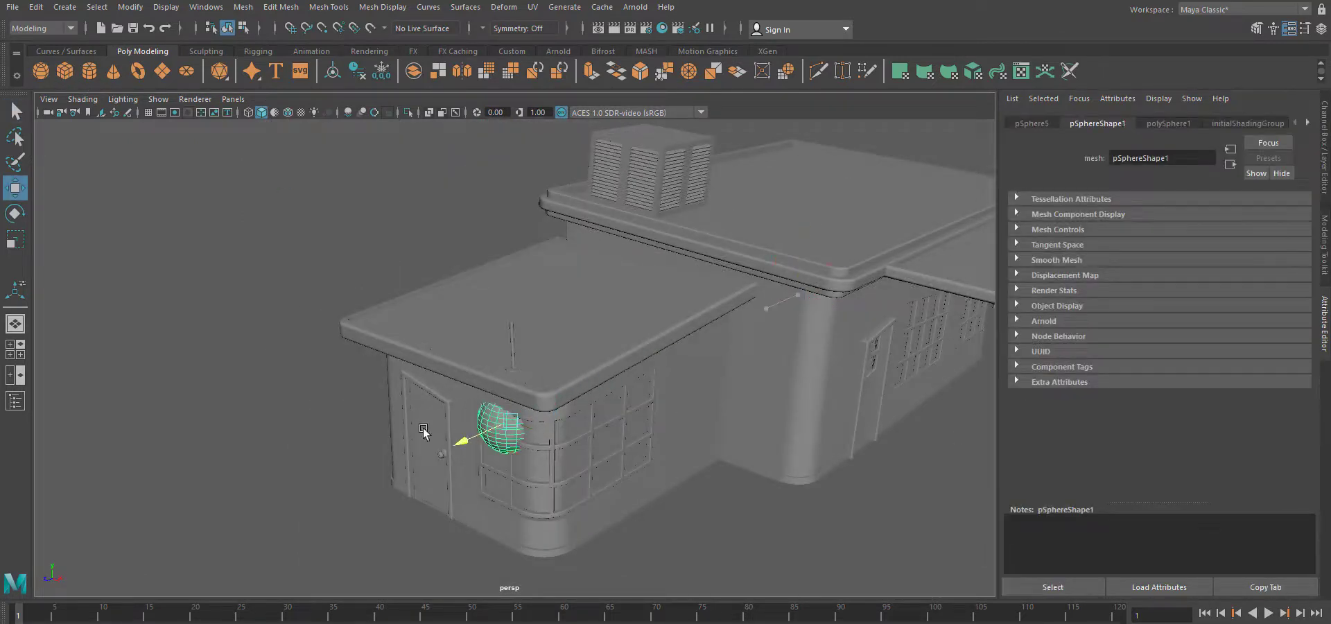
{"action": "key", "text": "f"}
{"action": "scroll", "coordinate": [573, 439], "scroll_direction": "down", "scroll_amount": 5}
{"action": "left_click_drag", "start_coordinate": [573, 439], "coordinate": [492, 444], "text": "alt"}
{"action": "left_click_drag", "start_coordinate": [478, 388], "coordinate": [421, 424]}
Delete the upper half of the sphere's faces in the side view, leaving an open bowl, and return to object mode.
{"action": "key", "text": "space"}
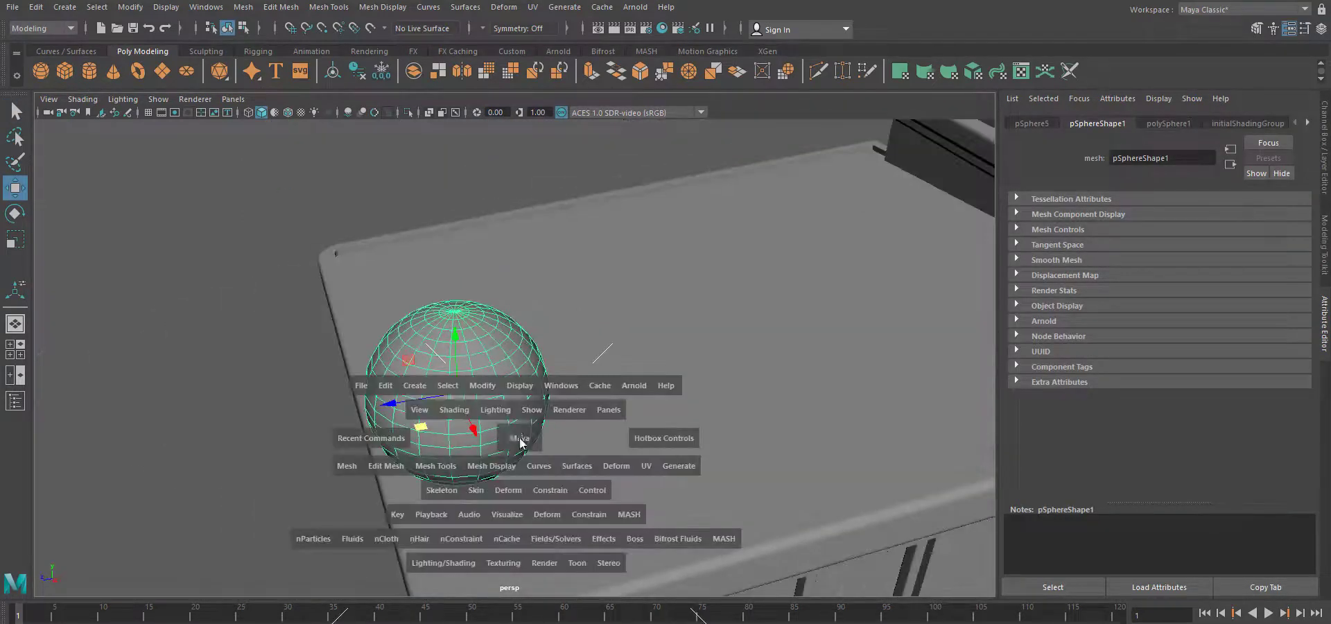
{"action": "left_click_drag", "start_coordinate": [520, 440], "coordinate": [566, 442]}
{"action": "key", "text": "f"}
{"action": "scroll", "coordinate": [565, 441], "scroll_direction": "down", "scroll_amount": 5}
{"action": "left_click_drag", "start_coordinate": [513, 343], "coordinate": [558, 359]}
{"action": "left_click_drag", "start_coordinate": [684, 348], "coordinate": [685, 349]}
{"action": "key", "text": "Delete"}
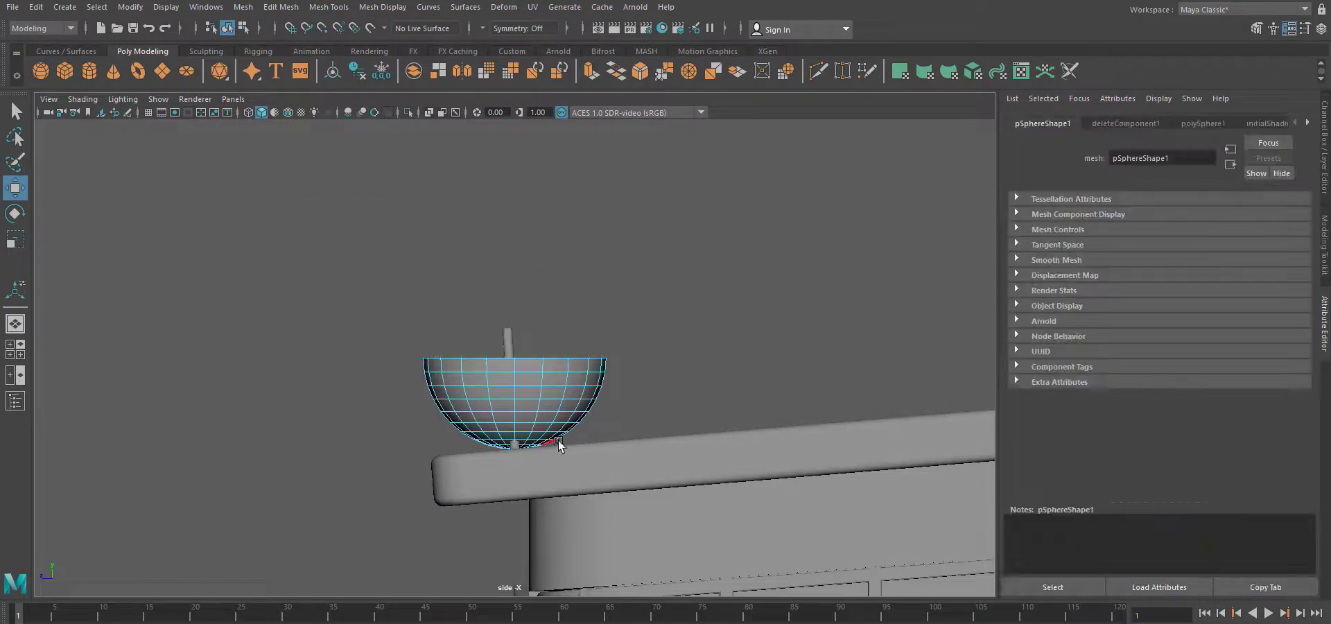
{"action": "scroll", "coordinate": [558, 442], "scroll_direction": "up", "scroll_amount": 4}
{"action": "left_click_drag", "start_coordinate": [558, 431], "coordinate": [565, 411], "text": "alt"}
{"action": "right_click_drag", "start_coordinate": [565, 374], "coordinate": [634, 330]}
Raise the half sphere so that it sits on top of the pole.
{"action": "key", "text": "space"}
{"action": "left_click_drag", "start_coordinate": [653, 367], "coordinate": [655, 333]}
{"action": "left_click_drag", "start_coordinate": [458, 341], "coordinate": [456, 276]}
{"action": "left_click_drag", "start_coordinate": [347, 509], "coordinate": [368, 496], "text": "alt"}
{"action": "scroll", "coordinate": [368, 497], "scroll_direction": "up", "scroll_amount": 3}
Flatten the half sphere vertically into a shallower bowl.
{"action": "key", "text": "r"}
{"action": "left_click_drag", "start_coordinate": [492, 185], "coordinate": [492, 201]}
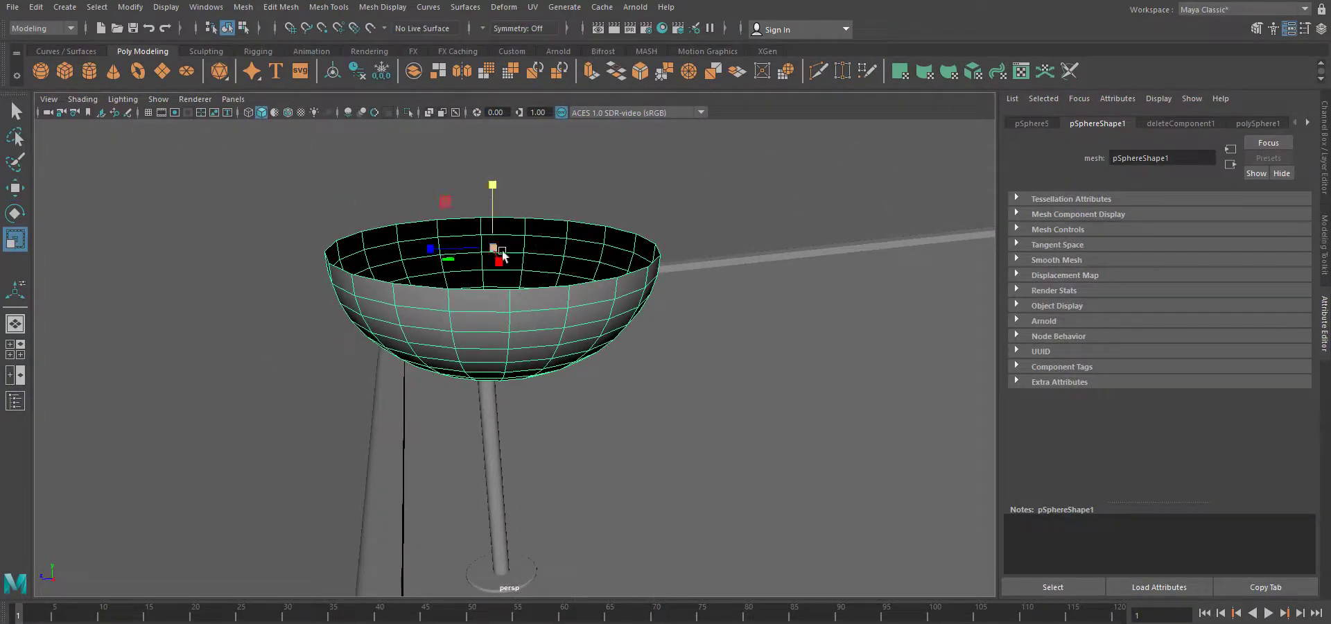
{"action": "left_click_drag", "start_coordinate": [518, 386], "coordinate": [514, 442], "text": "alt"}
{"action": "left_click_drag", "start_coordinate": [488, 187], "coordinate": [487, 198]}
{"action": "key", "text": "ctrl+z"}
{"action": "key", "text": "ctrl+z"}
{"action": "key", "text": "ctrl+z"}
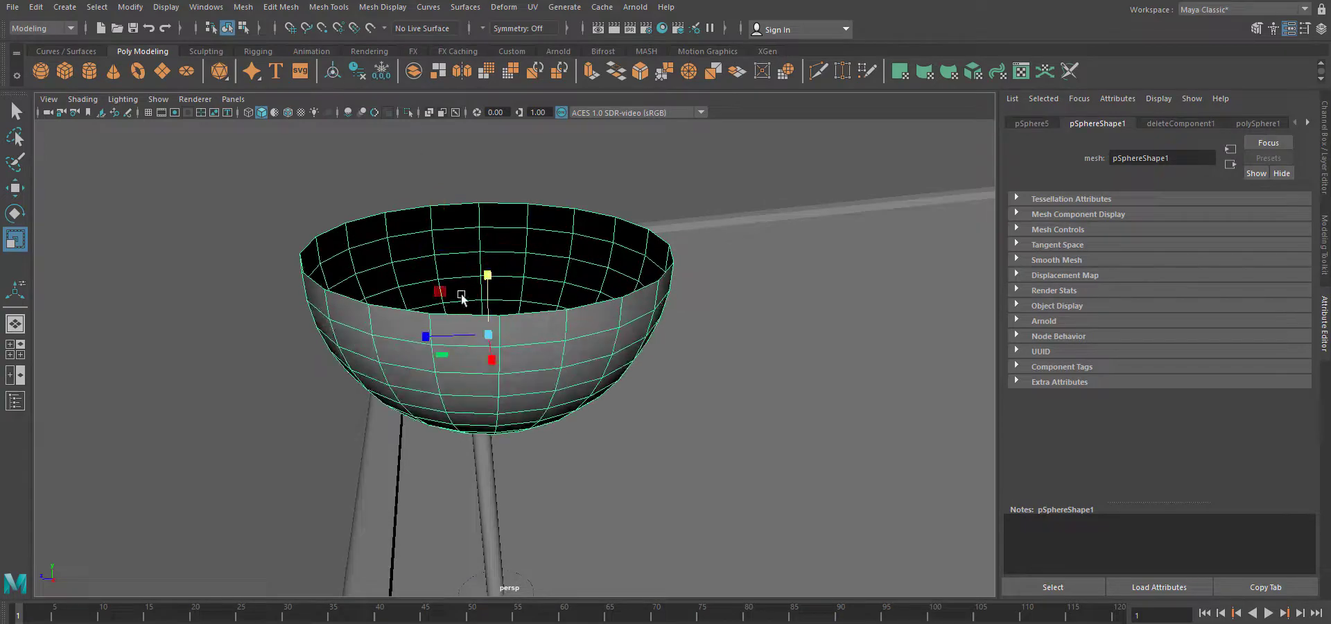
{"action": "left_click_drag", "start_coordinate": [461, 297], "coordinate": [495, 428], "text": "alt"}
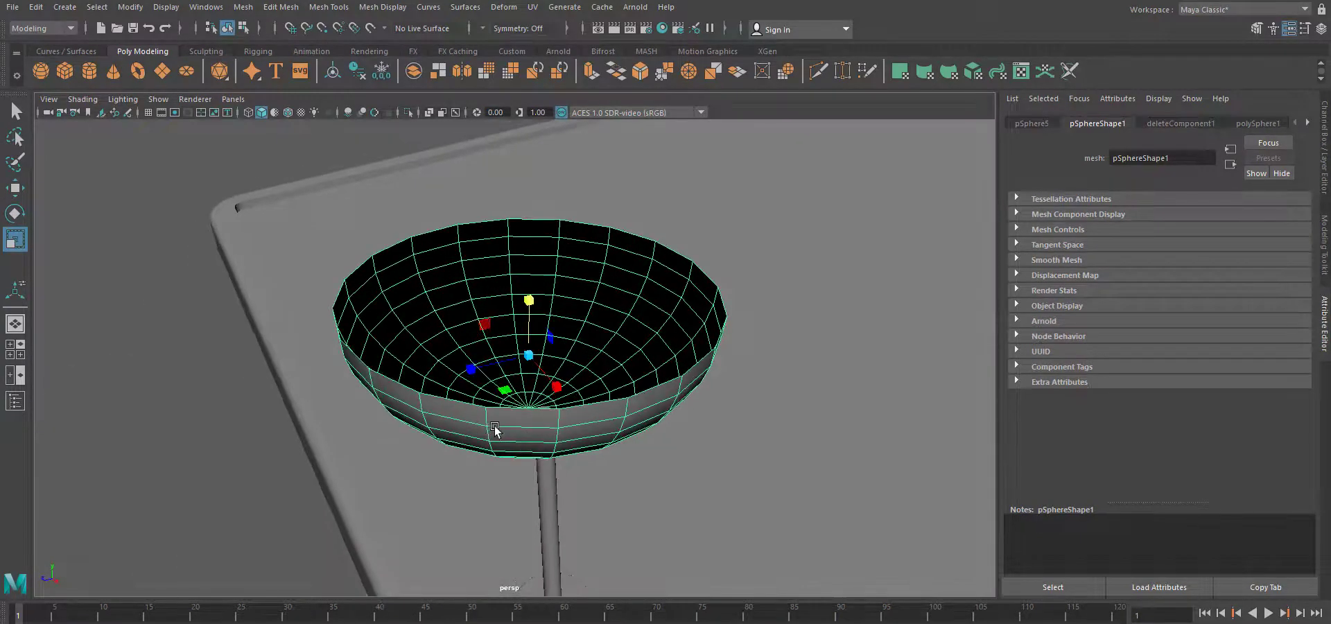
Extrude the bowl's faces with a thickness of 0.02 to give it a thin wall, and return to object mode.
{"action": "left_click", "coordinate": [593, 73]}
{"action": "left_click_drag", "start_coordinate": [788, 375], "coordinate": [794, 375]}
{"action": "left_click", "coordinate": [861, 378]}
{"action": "type", "text": "."}
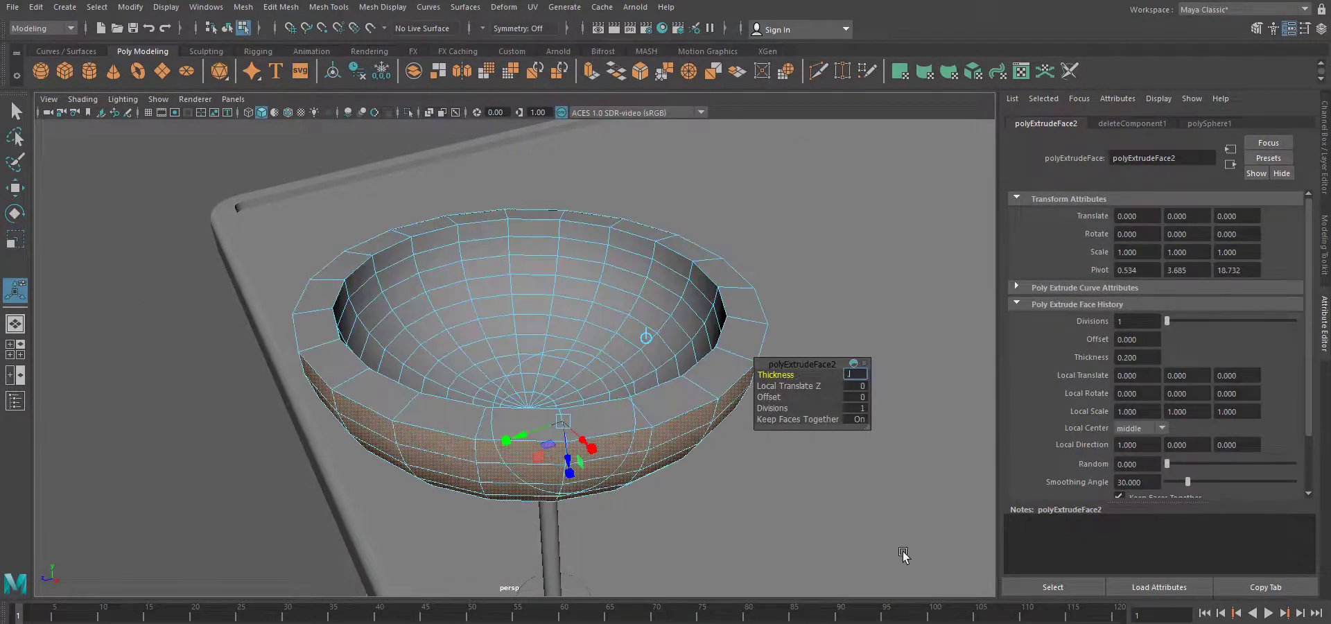
{"action": "type", "text": "05"}
{"action": "key", "text": "Return"}
{"action": "left_click", "coordinate": [853, 376]}
{"action": "type", "text": ".02"}
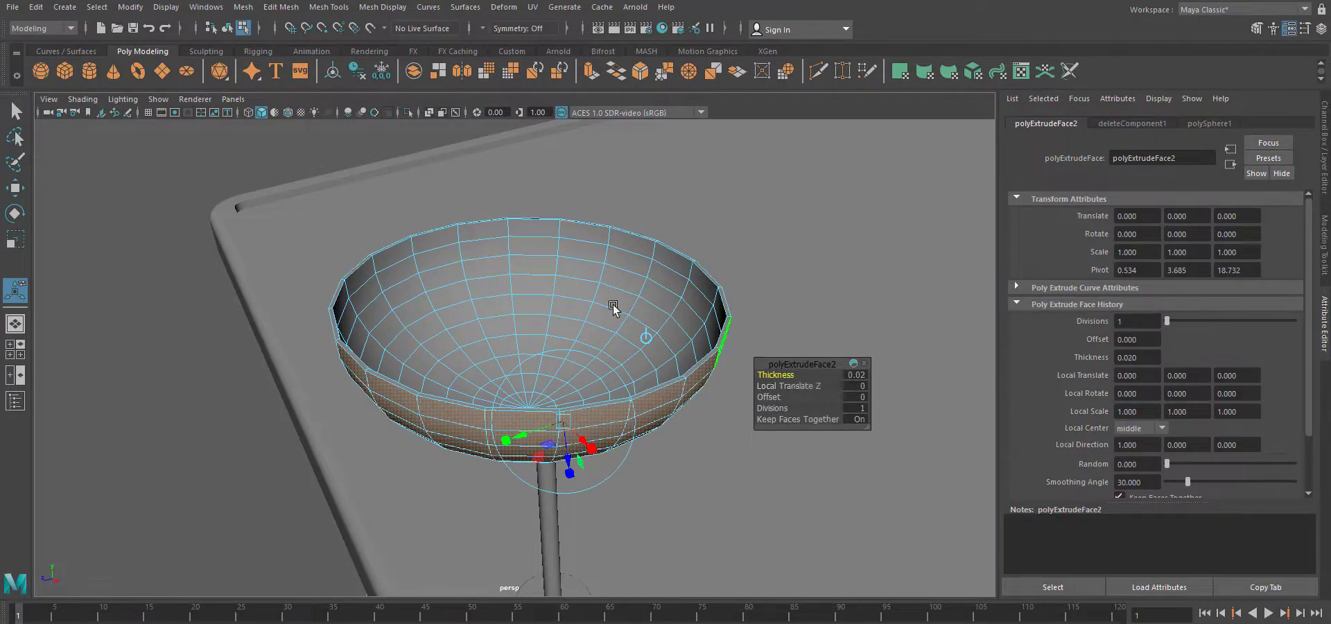
{"action": "type", "text": "q"}
{"action": "key", "text": "F8"}
Tilt the bowl diagonally like a satellite dish and seat its rounded back against the pole's top in the side view.
{"action": "left_click_drag", "start_coordinate": [544, 416], "coordinate": [558, 365], "text": "alt"}
{"action": "key", "text": "e"}
{"action": "left_click_drag", "start_coordinate": [487, 268], "coordinate": [451, 315]}
{"action": "key", "text": "space"}
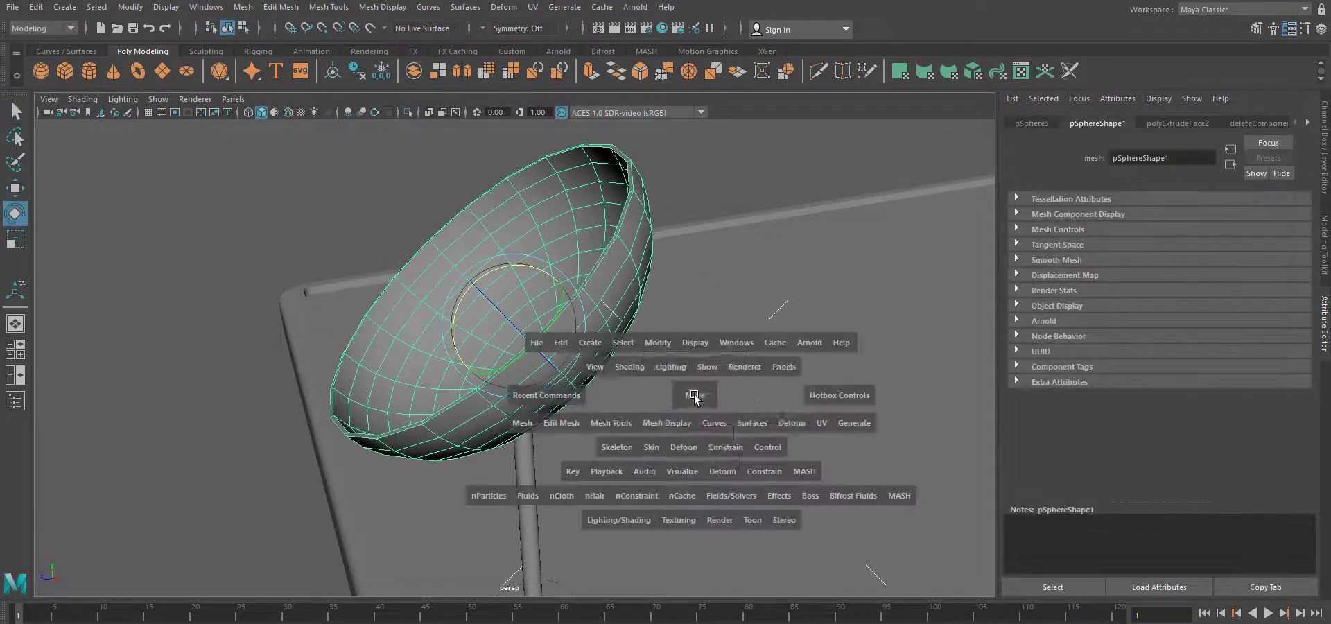
{"action": "left_click_drag", "start_coordinate": [694, 398], "coordinate": [575, 405]}
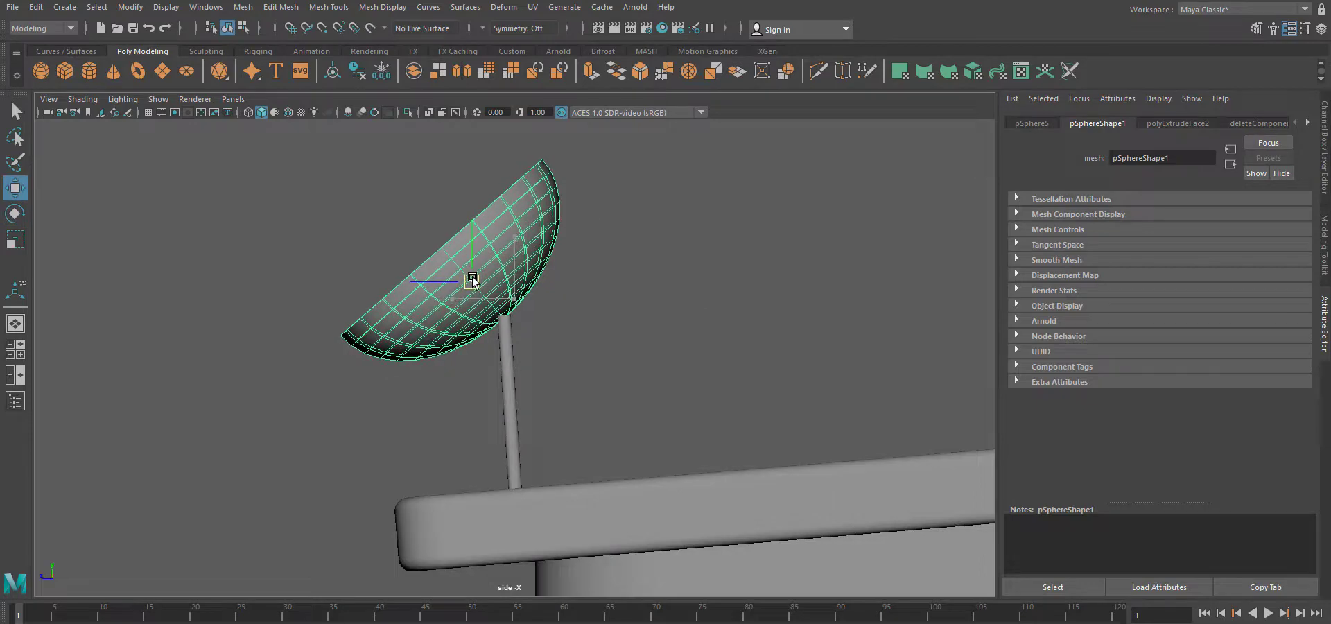
{"action": "key", "text": "space"}
{"action": "left_click_drag", "start_coordinate": [594, 359], "coordinate": [527, 361]}
Align the dish sideways with the pole, using the top and perspective views.
{"action": "key", "text": "w"}
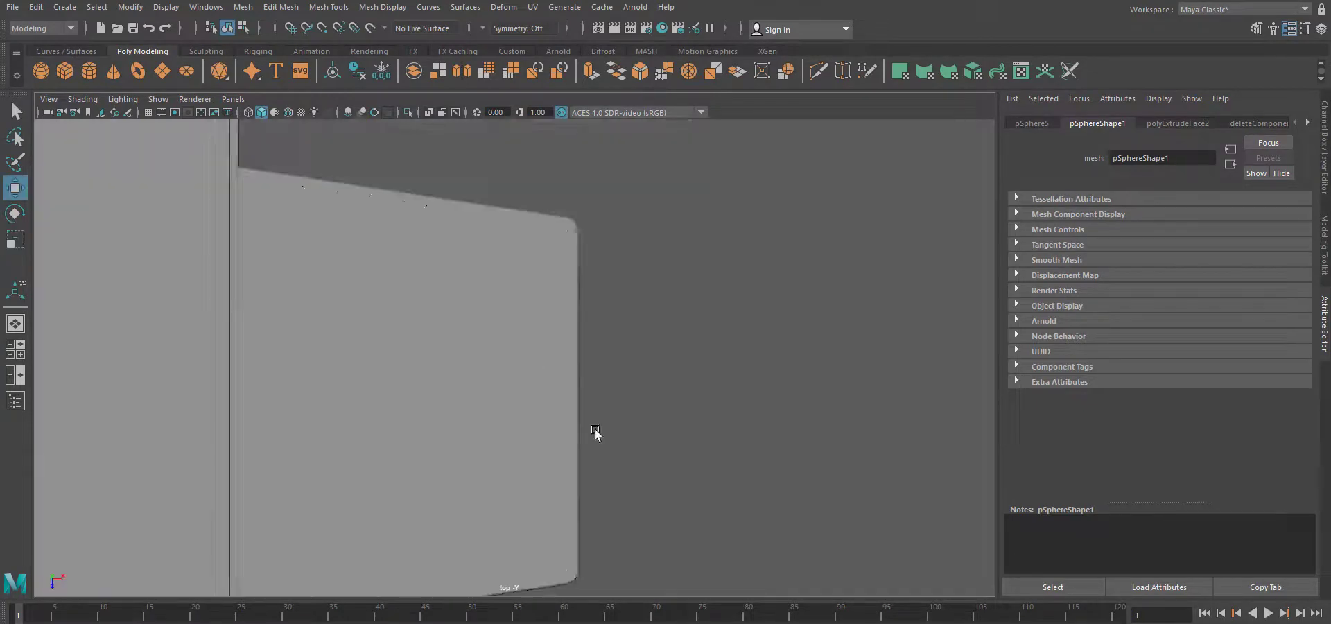
{"action": "key", "text": "f"}
{"action": "right_click_drag", "start_coordinate": [594, 431], "coordinate": [621, 414], "text": "alt"}
{"action": "middle_click_drag", "start_coordinate": [621, 414], "coordinate": [639, 356], "text": "alt"}
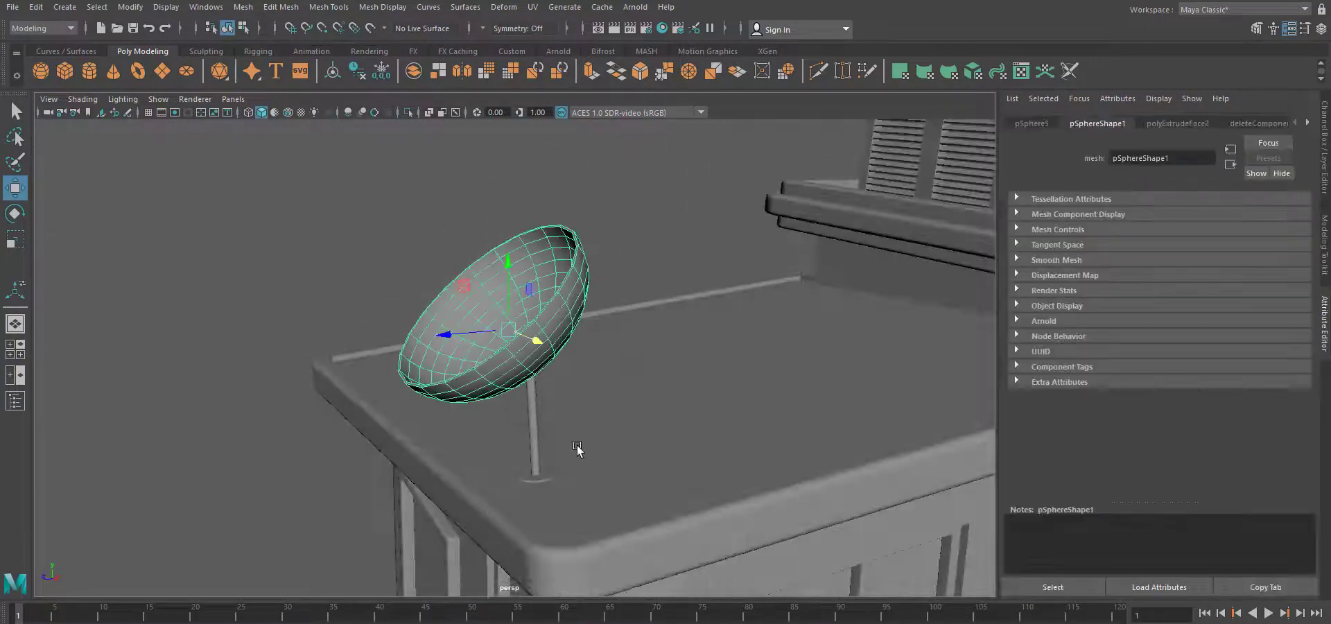
{"action": "left_click_drag", "start_coordinate": [482, 287], "coordinate": [484, 291]}
Delete selected faces of the dish's shell and bridge the opened edges to close it again.
{"action": "left_click_drag", "start_coordinate": [484, 291], "coordinate": [656, 470], "text": "alt"}
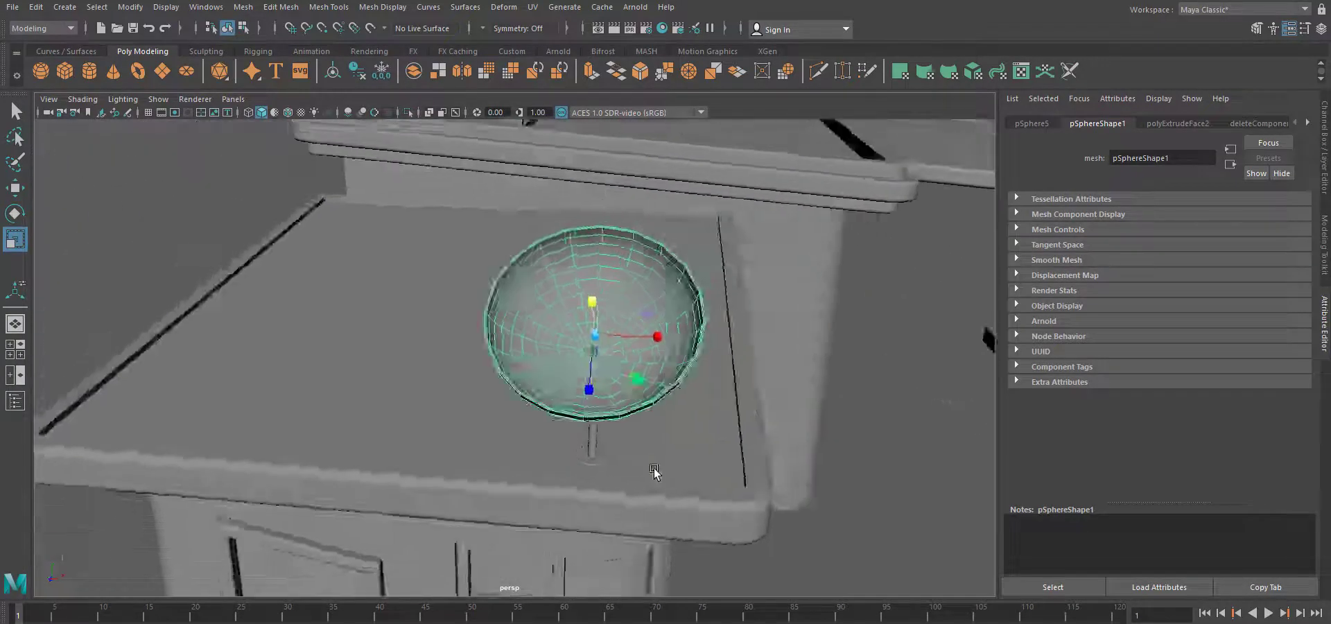
{"action": "right_click_drag", "start_coordinate": [657, 470], "coordinate": [710, 472], "text": "alt"}
{"action": "left_click_drag", "start_coordinate": [710, 472], "coordinate": [665, 472], "text": "alt"}
{"action": "right_click_drag", "start_coordinate": [644, 229], "coordinate": [645, 265]}
{"action": "left_click_drag", "start_coordinate": [650, 188], "coordinate": [734, 250], "text": "alt"}
{"action": "key", "text": "Delete"}
{"action": "scroll", "coordinate": [722, 434], "scroll_direction": "down", "scroll_amount": 6}
{"action": "scroll", "coordinate": [808, 512], "scroll_direction": "up", "scroll_amount": 5}
{"action": "left_click_drag", "start_coordinate": [722, 434], "coordinate": [698, 538], "text": "alt"}
{"action": "middle_click_drag", "start_coordinate": [697, 538], "coordinate": [672, 546], "text": "alt"}
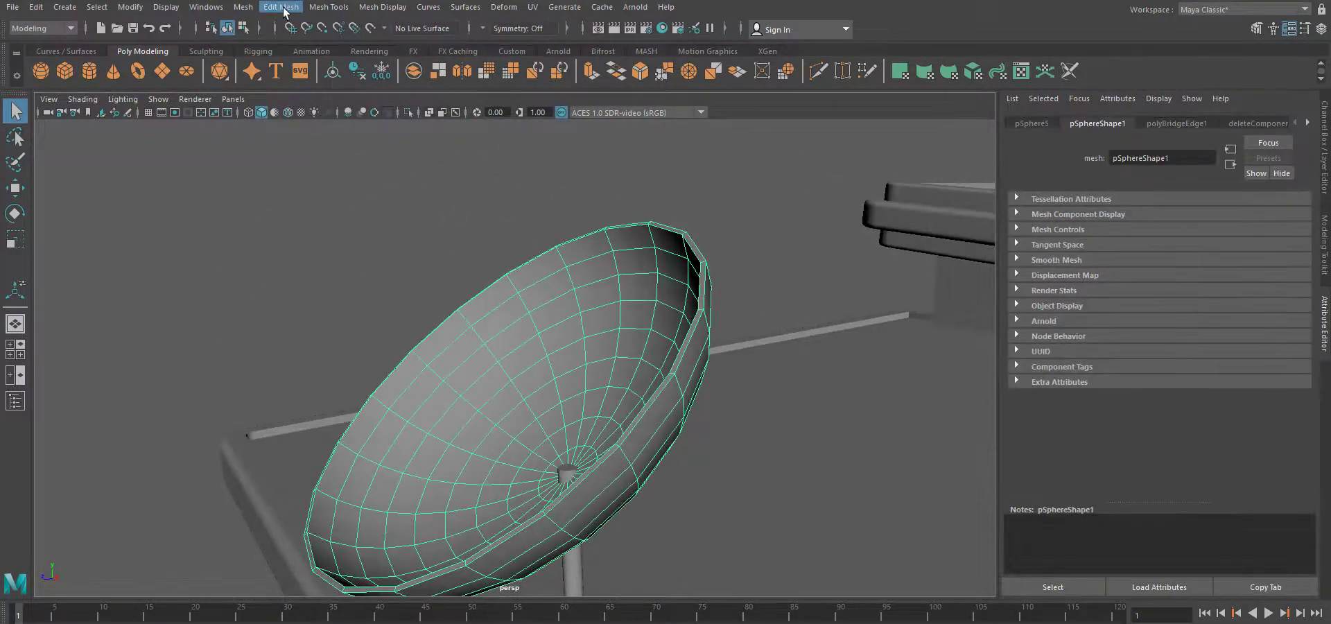
Insert supporting edge loops along the dish's rim to sharpen it when smoothed, and return to object mode.
{"action": "left_click", "coordinate": [327, 8]}
{"action": "left_click", "coordinate": [370, 111]}
{"action": "scroll", "coordinate": [624, 357], "scroll_direction": "up", "scroll_amount": 5}
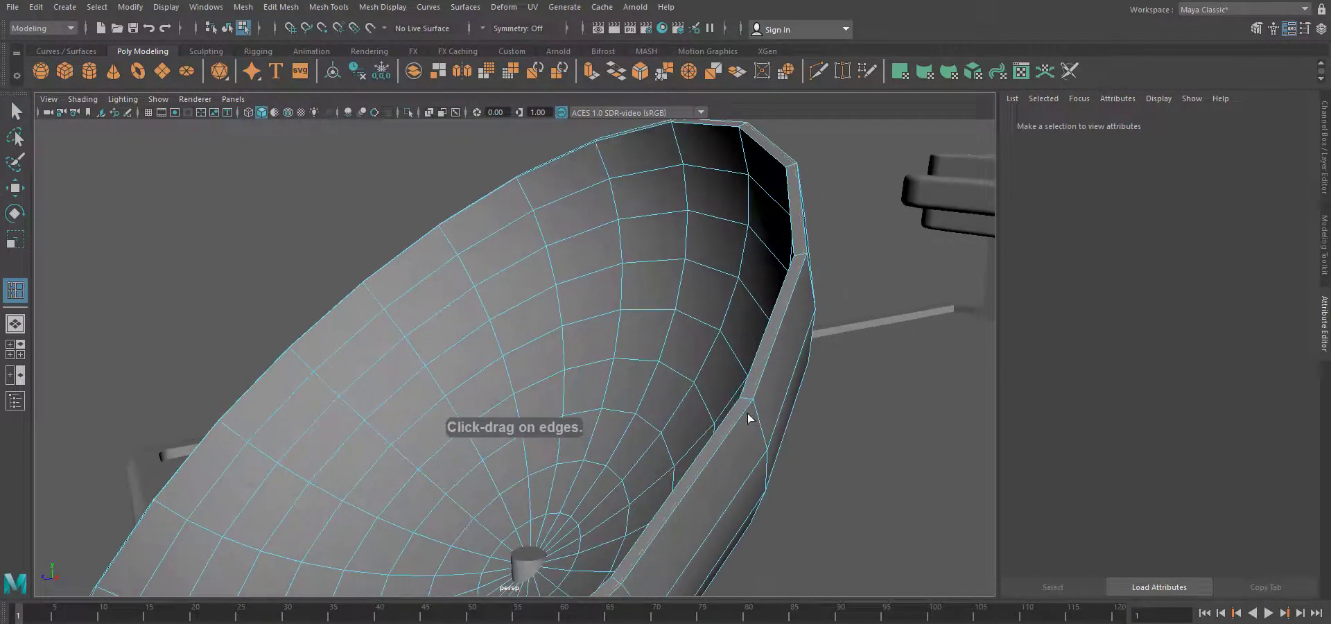
{"action": "left_click", "coordinate": [744, 399]}
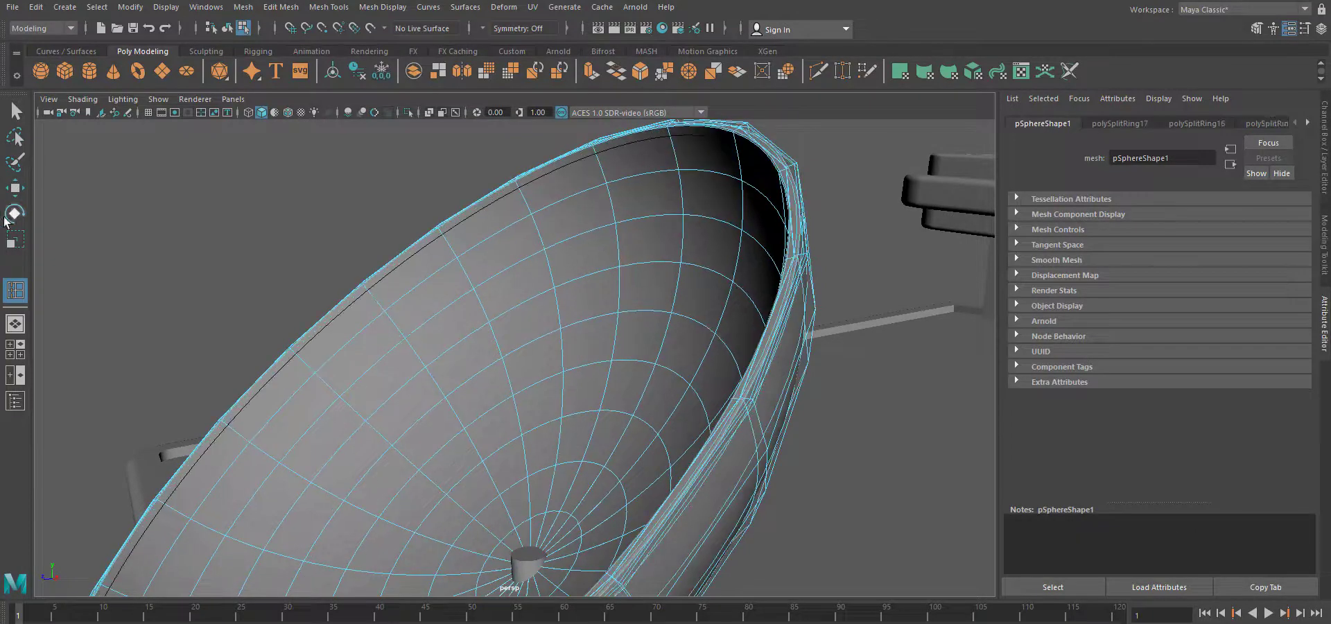
{"action": "key", "text": "w"}
{"action": "right_click_drag", "start_coordinate": [416, 281], "coordinate": [321, 421]}
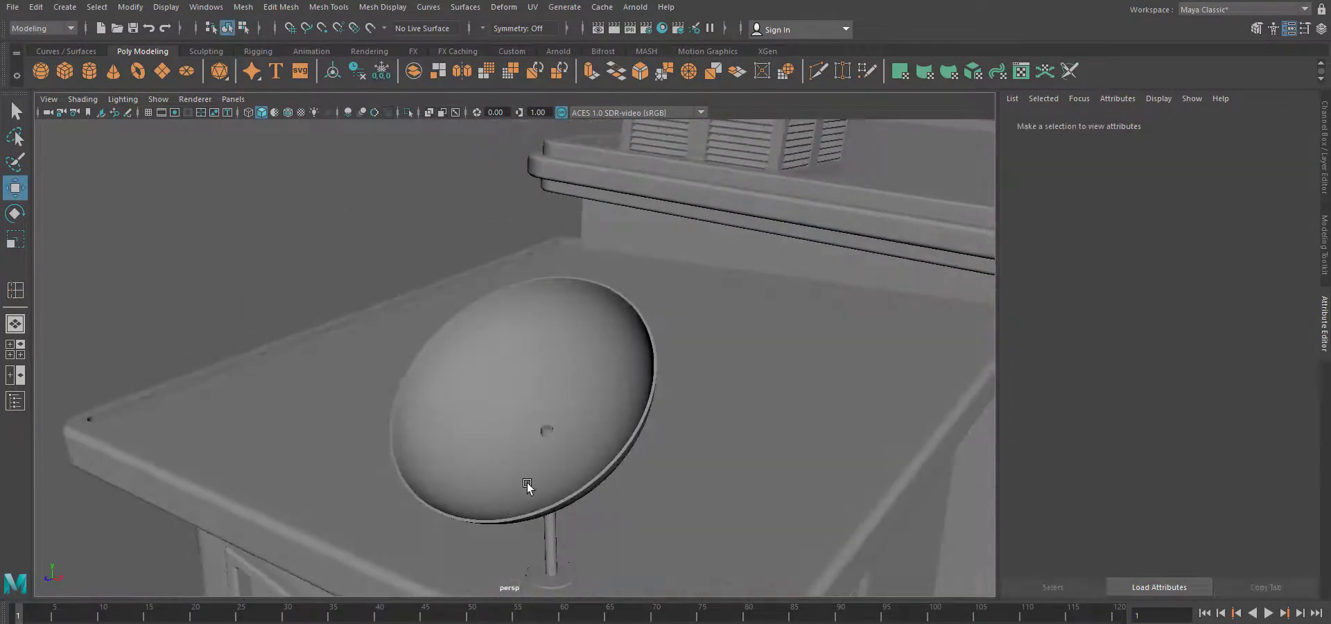
Select the dish and adjust its tilt above the pole.
{"action": "scroll", "coordinate": [509, 484], "scroll_direction": "down", "scroll_amount": 4}
{"action": "left_click_drag", "start_coordinate": [508, 484], "coordinate": [531, 441], "text": "alt"}
{"action": "left_click", "coordinate": [533, 438]}
{"action": "key", "text": "e"}
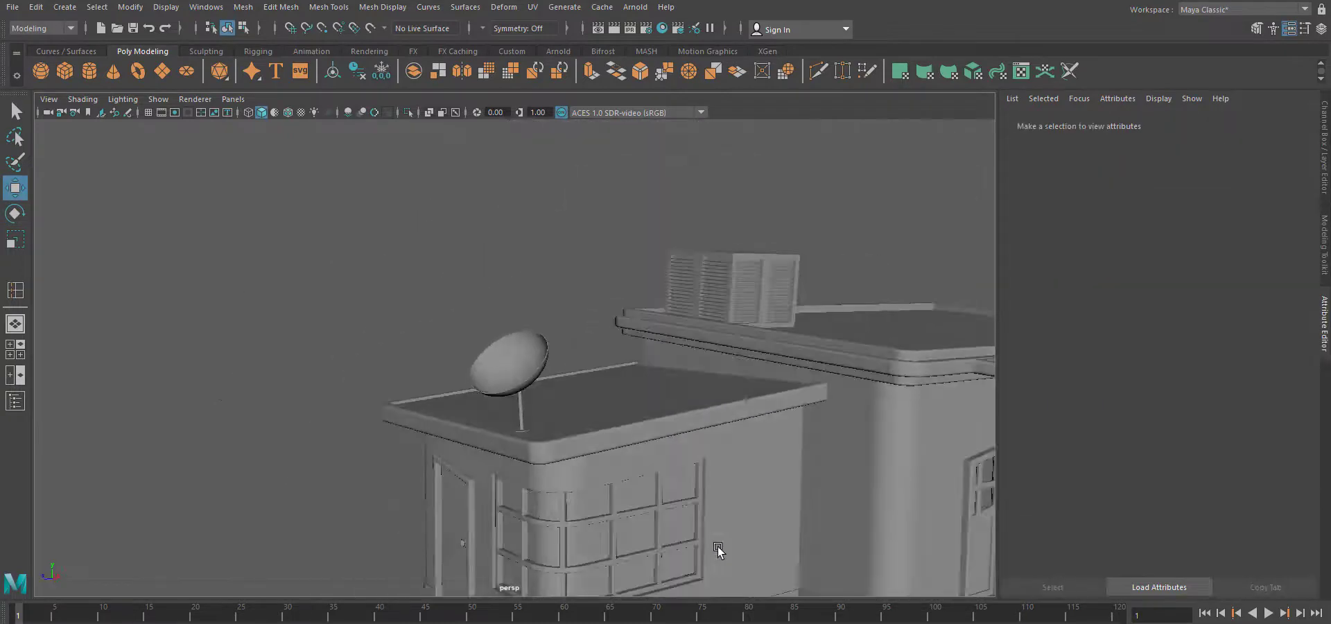
{"action": "scroll", "coordinate": [718, 550], "scroll_direction": "up", "scroll_amount": 3}
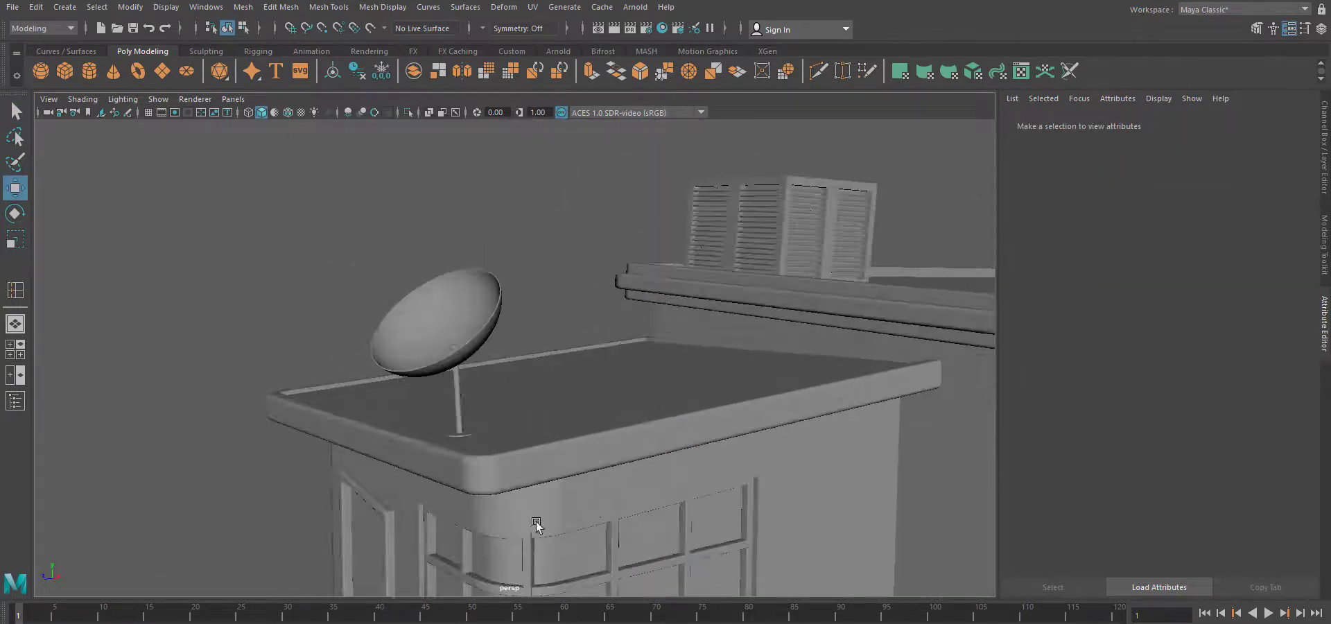
{"action": "left_click", "coordinate": [410, 364]}
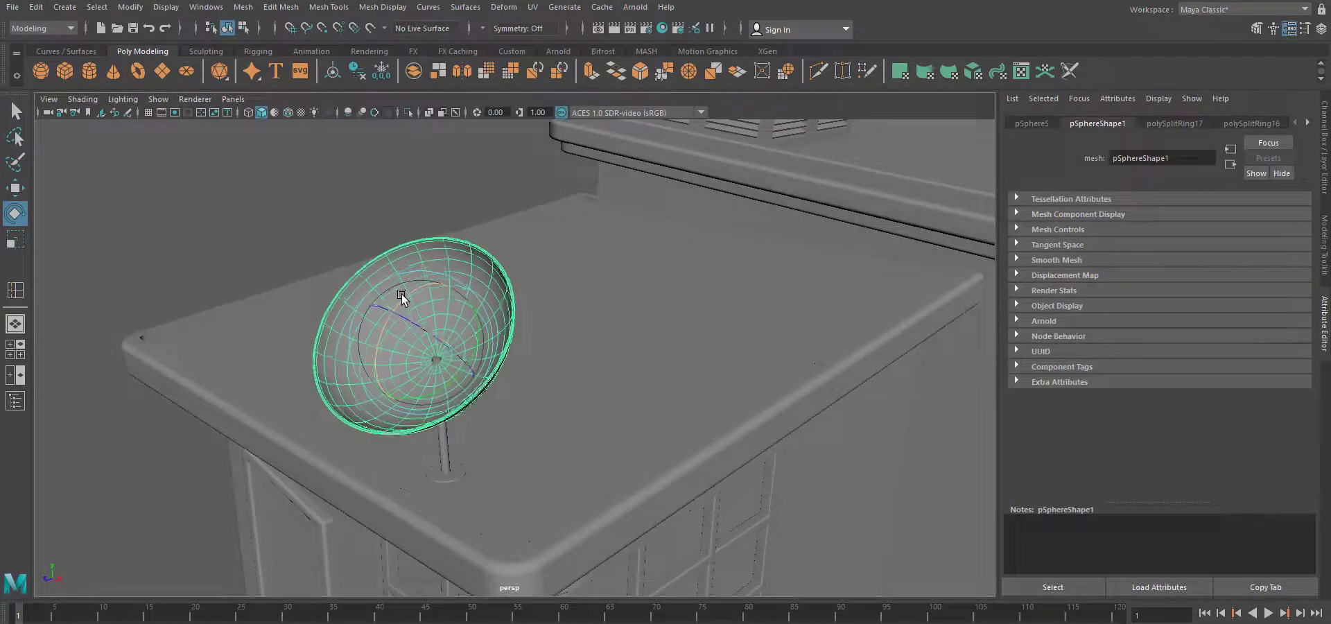
{"action": "key", "text": "w"}
{"action": "left_click_drag", "start_coordinate": [401, 294], "coordinate": [411, 370]}
Reposition the tilted dish so that its back rests on the top of the pole, and deselect it.
{"action": "left_click_drag", "start_coordinate": [610, 451], "coordinate": [500, 420], "text": "alt"}
{"action": "scroll", "coordinate": [499, 419], "scroll_direction": "up", "scroll_amount": 5}
{"action": "left_click_drag", "start_coordinate": [384, 318], "coordinate": [393, 319]}
{"action": "left_click_drag", "start_coordinate": [429, 353], "coordinate": [513, 456], "text": "alt"}
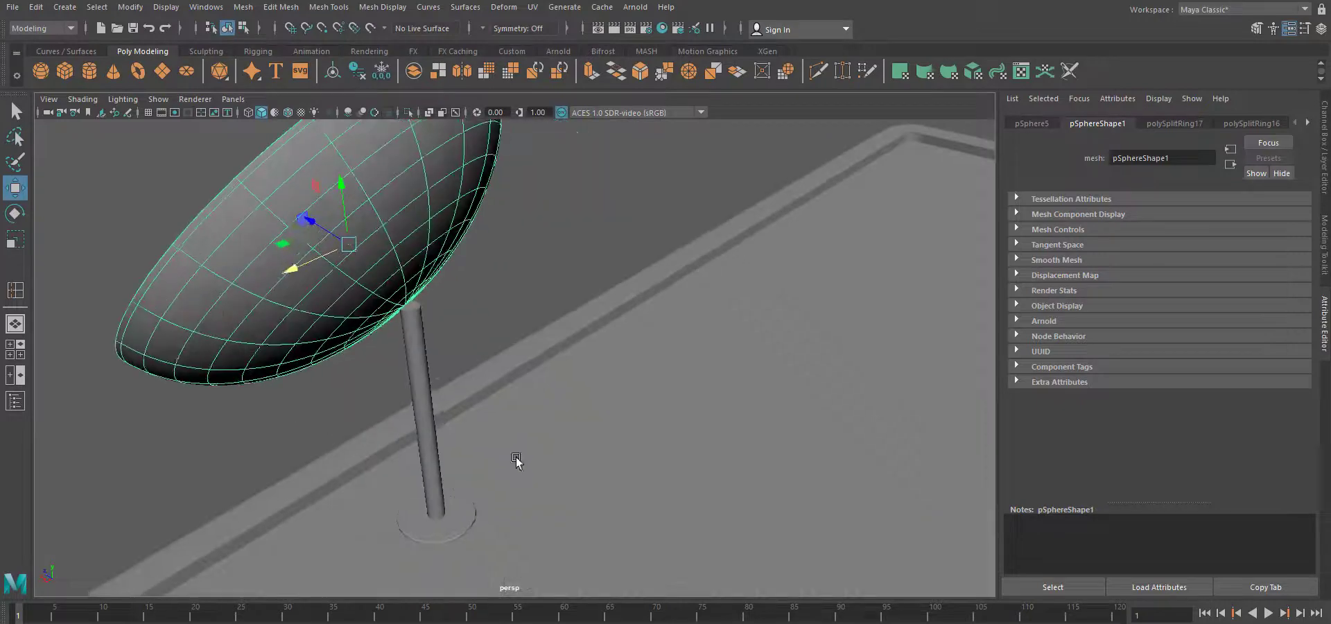
{"action": "left_click_drag", "start_coordinate": [306, 220], "coordinate": [319, 231]}
{"action": "scroll", "coordinate": [326, 311], "scroll_direction": "down", "scroll_amount": 4}
{"action": "left_click_drag", "start_coordinate": [326, 402], "coordinate": [423, 469], "text": "alt"}
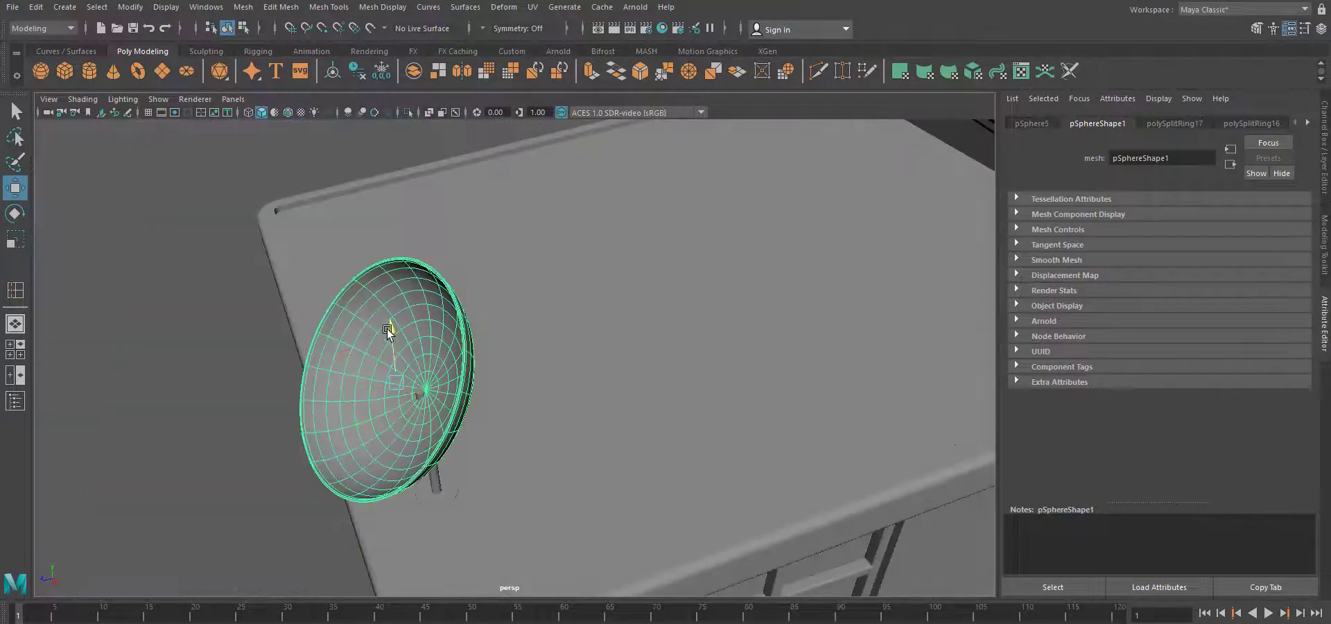
{"action": "left_click_drag", "start_coordinate": [388, 332], "coordinate": [390, 338]}
{"action": "left_click_drag", "start_coordinate": [355, 402], "coordinate": [344, 401]}
{"action": "left_click", "coordinate": [258, 423]}
Create a polygon cone near the dish and set it to 3 axis subdivisions and 3 height subdivisions.
{"action": "scroll", "coordinate": [332, 444], "scroll_direction": "down", "scroll_amount": 5}
{"action": "left_click_drag", "start_coordinate": [388, 499], "coordinate": [559, 508], "text": "alt"}
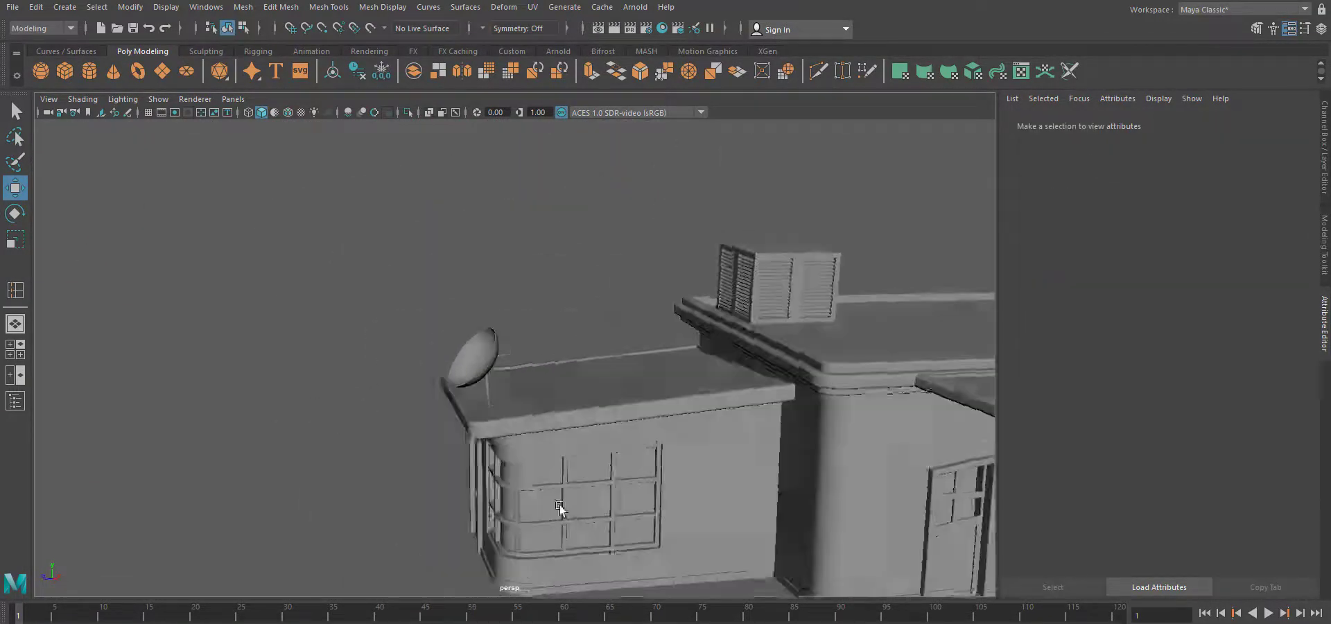
{"action": "scroll", "coordinate": [627, 516], "scroll_direction": "down", "scroll_amount": 3}
{"action": "middle_click_drag", "start_coordinate": [859, 505], "coordinate": [728, 493], "text": "alt"}
{"action": "left_click_drag", "start_coordinate": [728, 493], "coordinate": [818, 433], "text": "alt"}
{"action": "middle_click_drag", "start_coordinate": [496, 476], "coordinate": [591, 492], "text": "alt"}
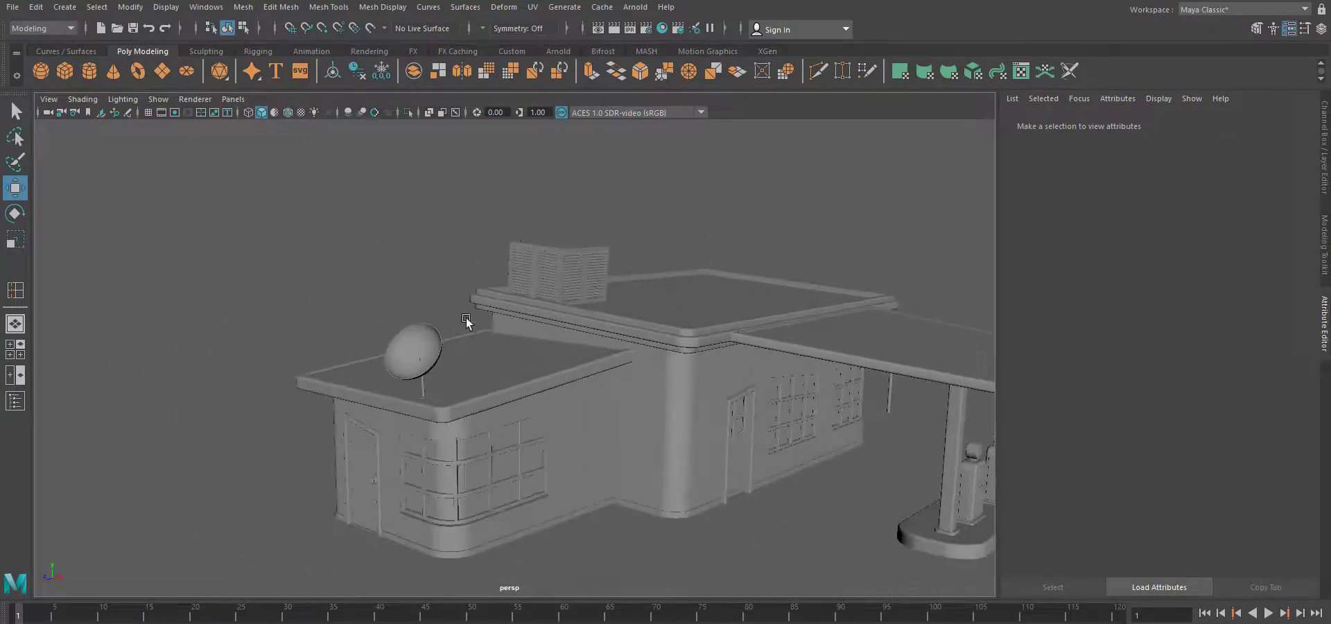
{"action": "left_click", "coordinate": [715, 373]}
{"action": "key", "text": "f"}
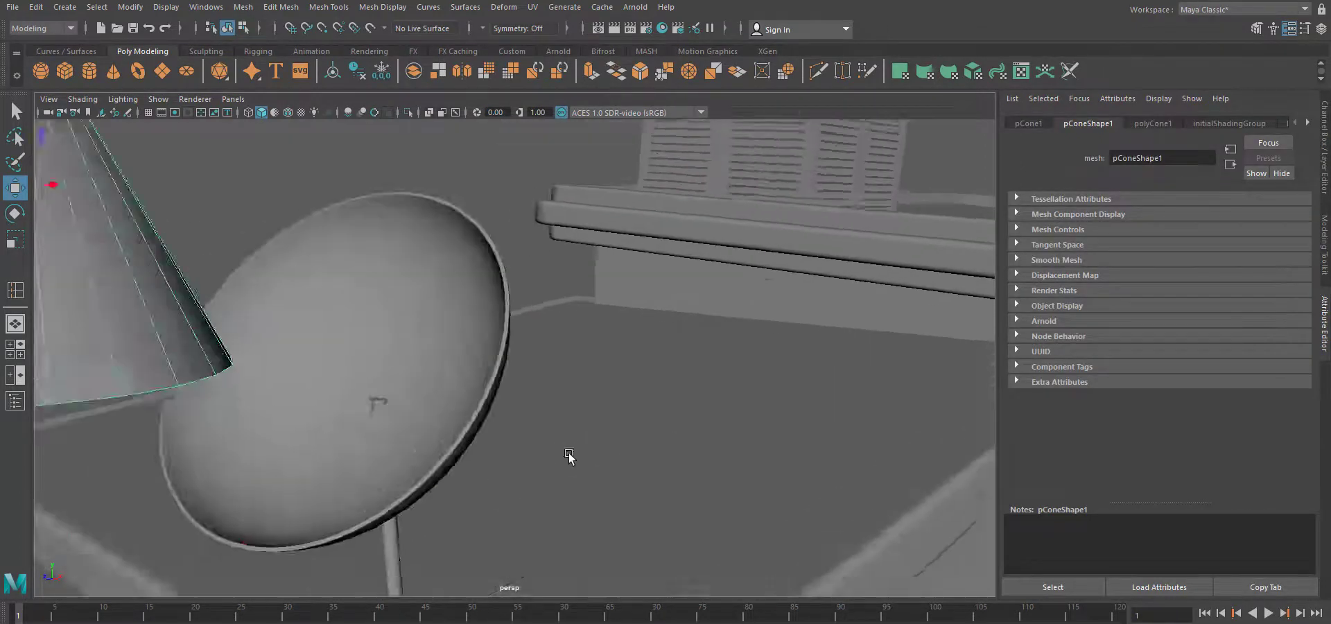
{"action": "left_click", "coordinate": [1153, 123]}
{"action": "left_click_drag", "start_coordinate": [1217, 252], "coordinate": [1167, 254]}
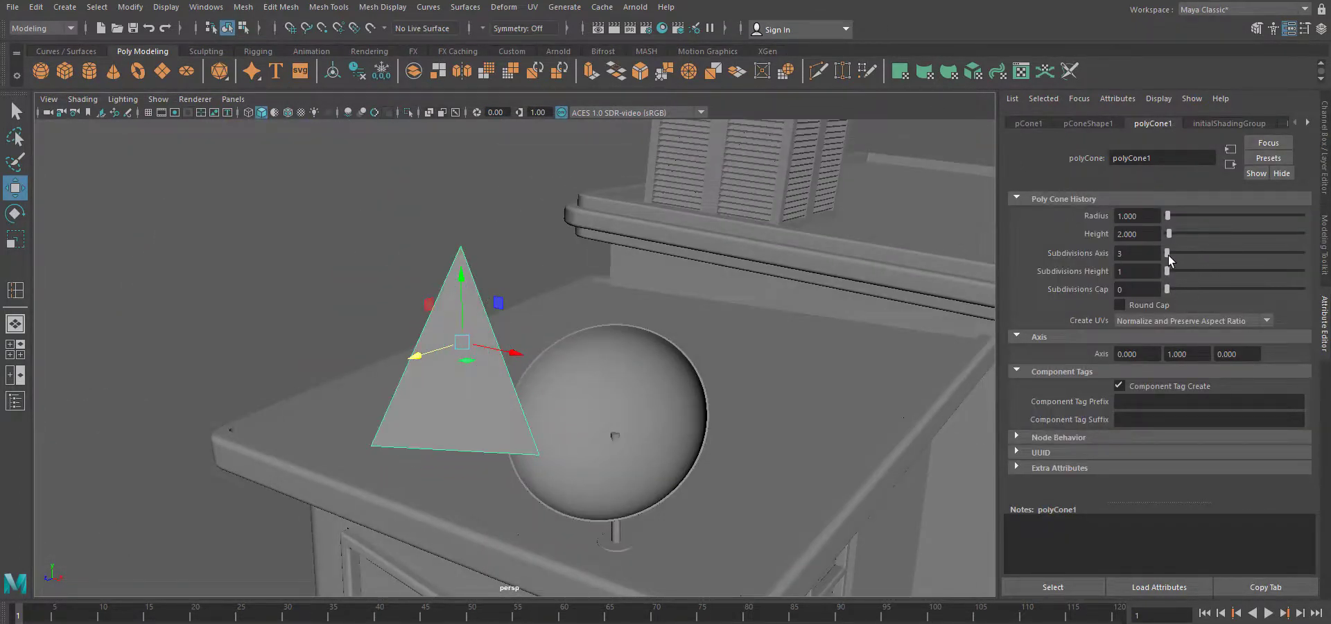
{"action": "left_click_drag", "start_coordinate": [752, 426], "coordinate": [727, 440], "text": "alt"}
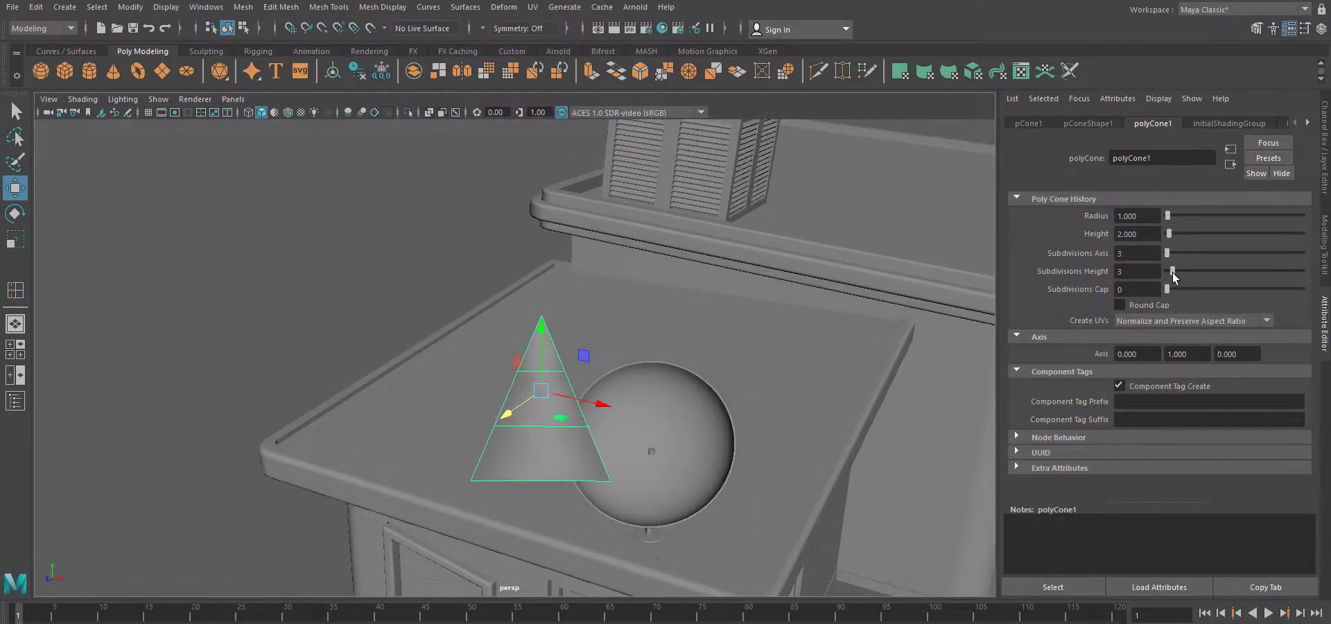
Delete the cone's tip and base faces to leave an open three-sided shell.
{"action": "left_click_drag", "start_coordinate": [596, 451], "coordinate": [508, 480], "text": "alt"}
{"action": "left_click_drag", "start_coordinate": [602, 388], "coordinate": [537, 277], "text": "alt"}
{"action": "right_click_drag", "start_coordinate": [534, 268], "coordinate": [533, 302]}
{"action": "left_click", "coordinate": [538, 322]}
{"action": "left_click_drag", "start_coordinate": [555, 368], "coordinate": [556, 398], "text": "alt"}
{"action": "double_click", "coordinate": [560, 273]}
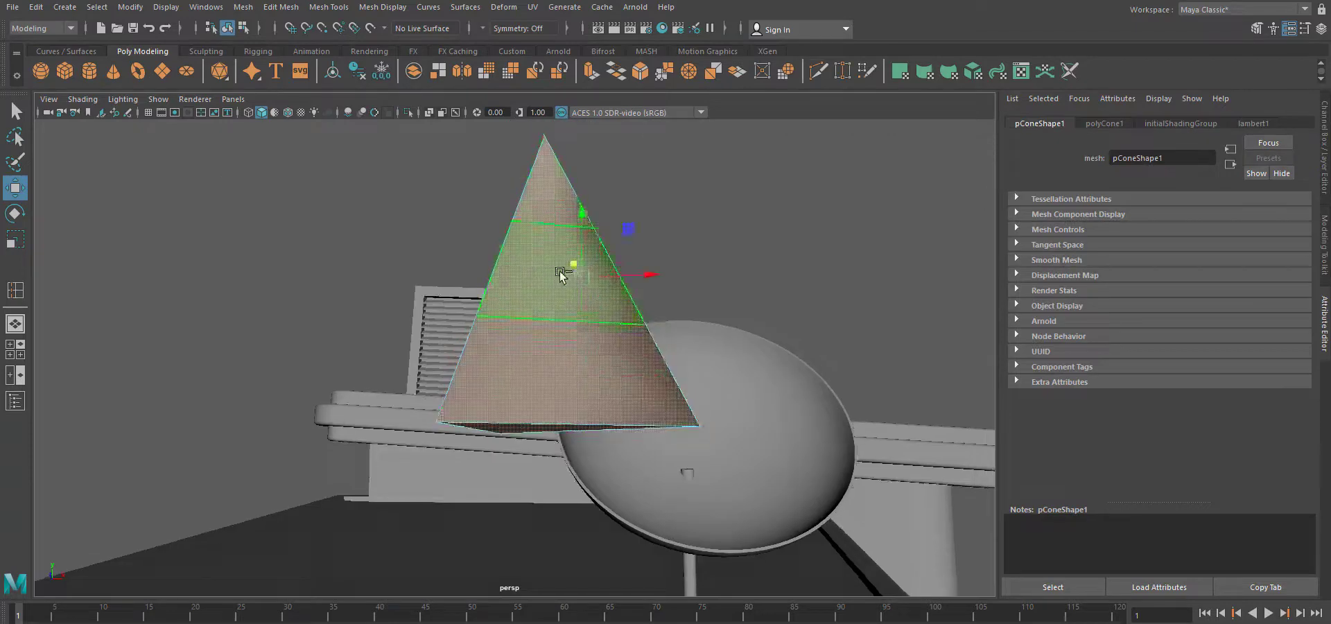
{"action": "left_click_drag", "start_coordinate": [560, 273], "coordinate": [658, 327], "text": "alt"}
{"action": "key", "text": "Delete"}
Extrude the cone's side faces separately with an offset of 0.05 and delete the inner faces, leaving a strut frame.
{"action": "left_click_drag", "start_coordinate": [643, 462], "coordinate": [521, 537], "text": "alt"}
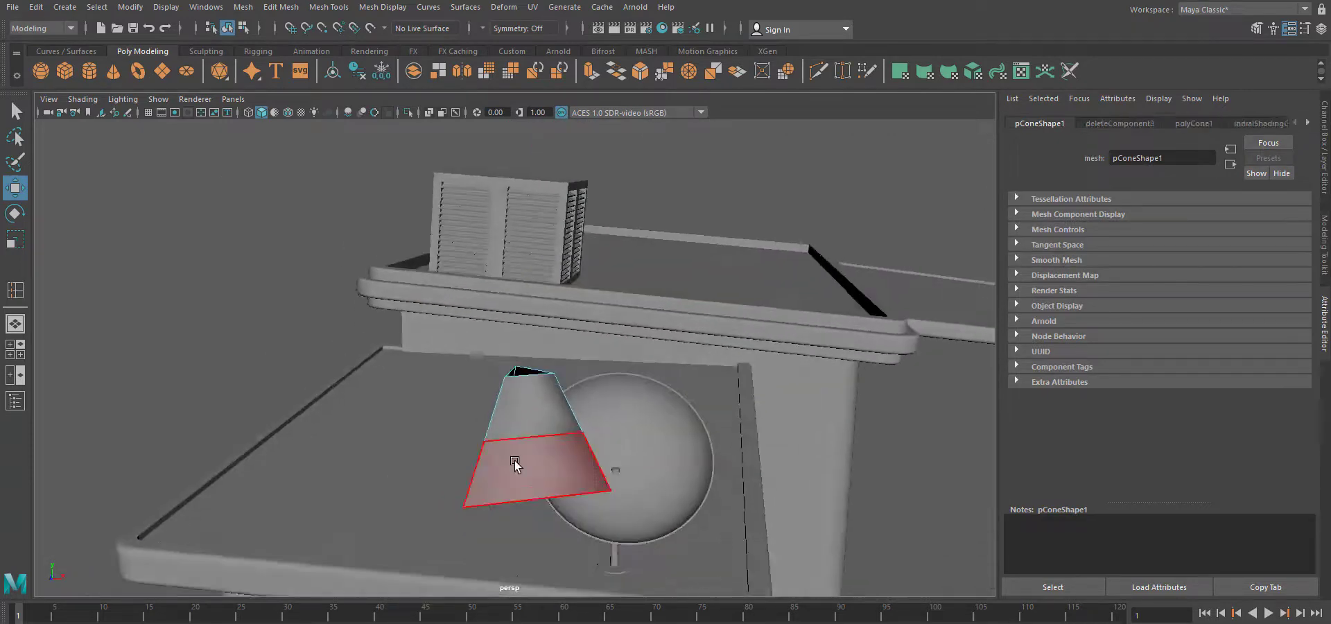
{"action": "left_click", "coordinate": [514, 463]}
{"action": "left_click_drag", "start_coordinate": [514, 463], "coordinate": [547, 416], "text": "alt"}
{"action": "left_click", "coordinate": [591, 71]}
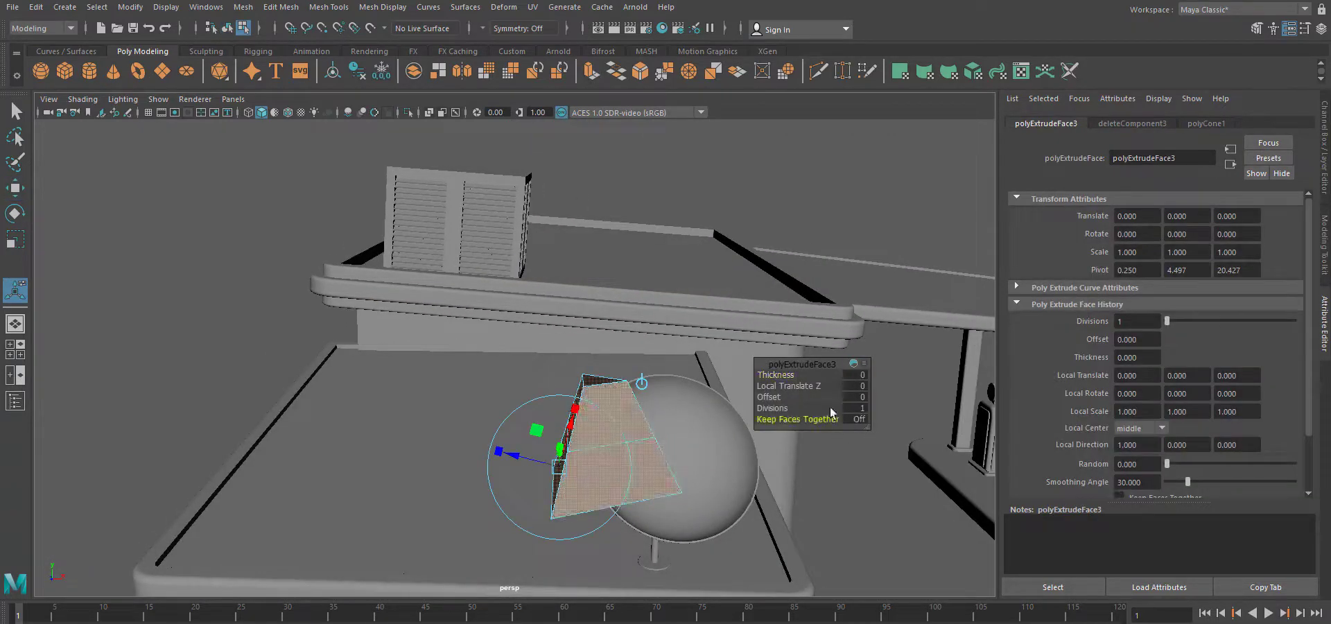
{"action": "left_click_drag", "start_coordinate": [764, 397], "coordinate": [770, 397]}
{"action": "scroll", "coordinate": [590, 497], "scroll_direction": "up", "scroll_amount": 4}
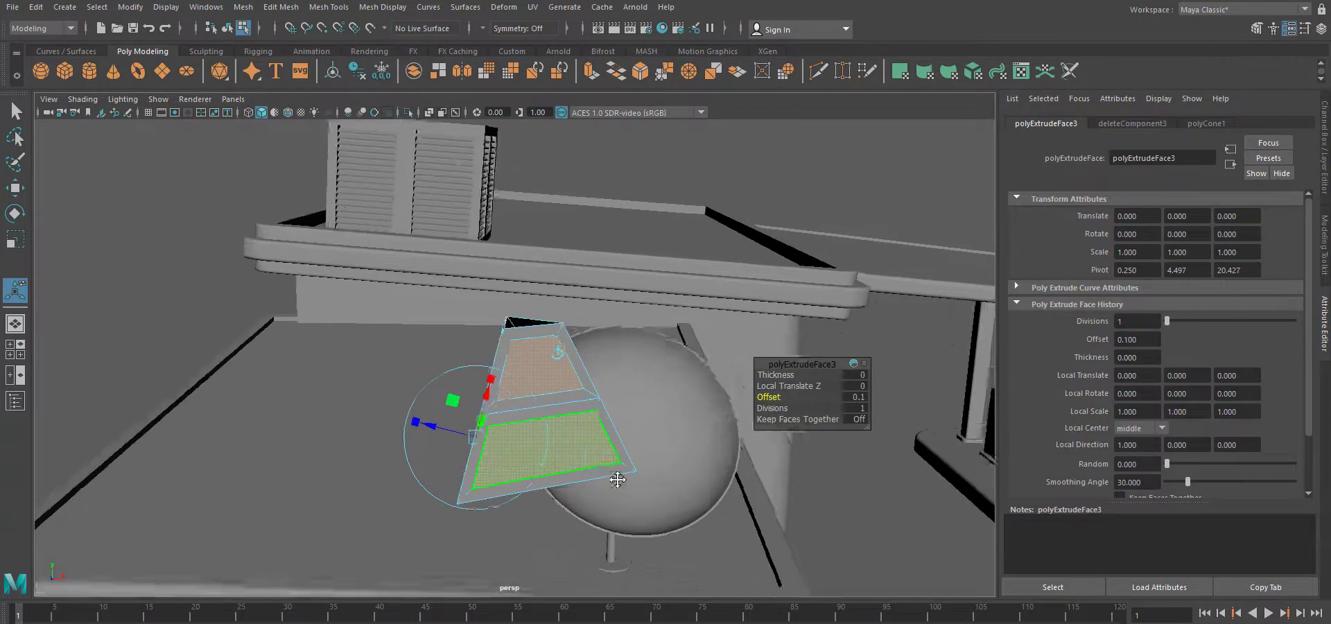
{"action": "left_click_drag", "start_coordinate": [591, 499], "coordinate": [413, 454], "text": "alt"}
{"action": "scroll", "coordinate": [413, 454], "scroll_direction": "up", "scroll_amount": 2}
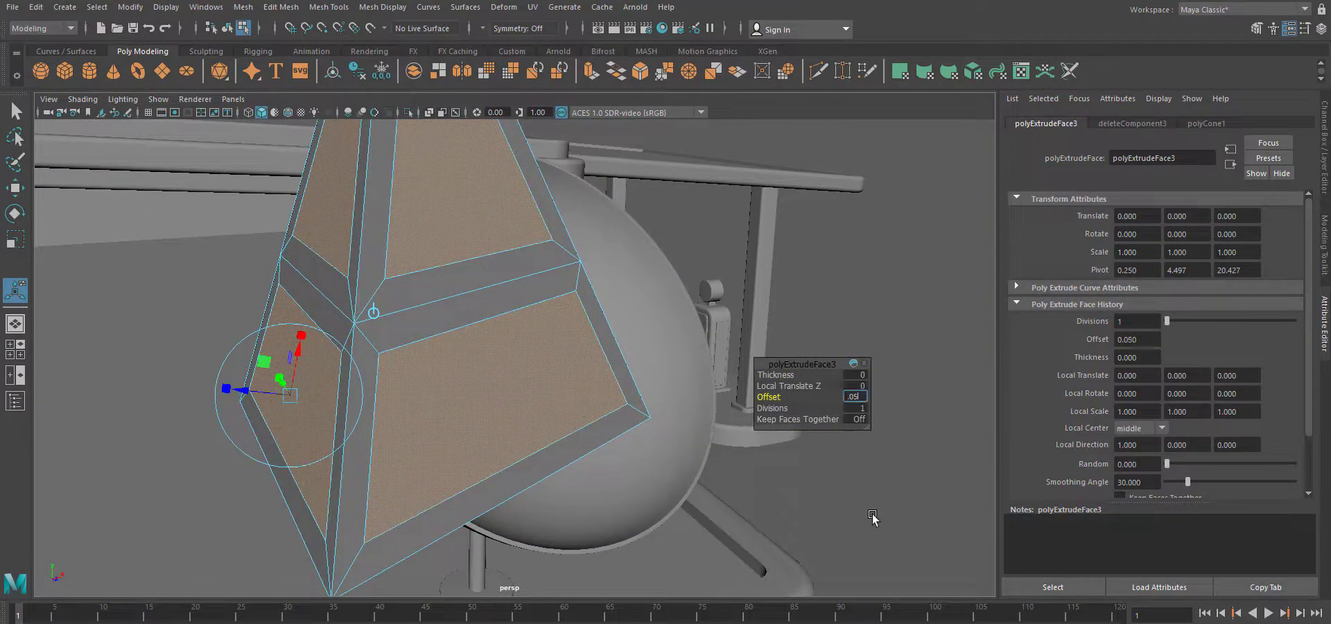
{"action": "key", "text": "Return"}
{"action": "left_click_drag", "start_coordinate": [872, 518], "coordinate": [409, 477], "text": "alt"}
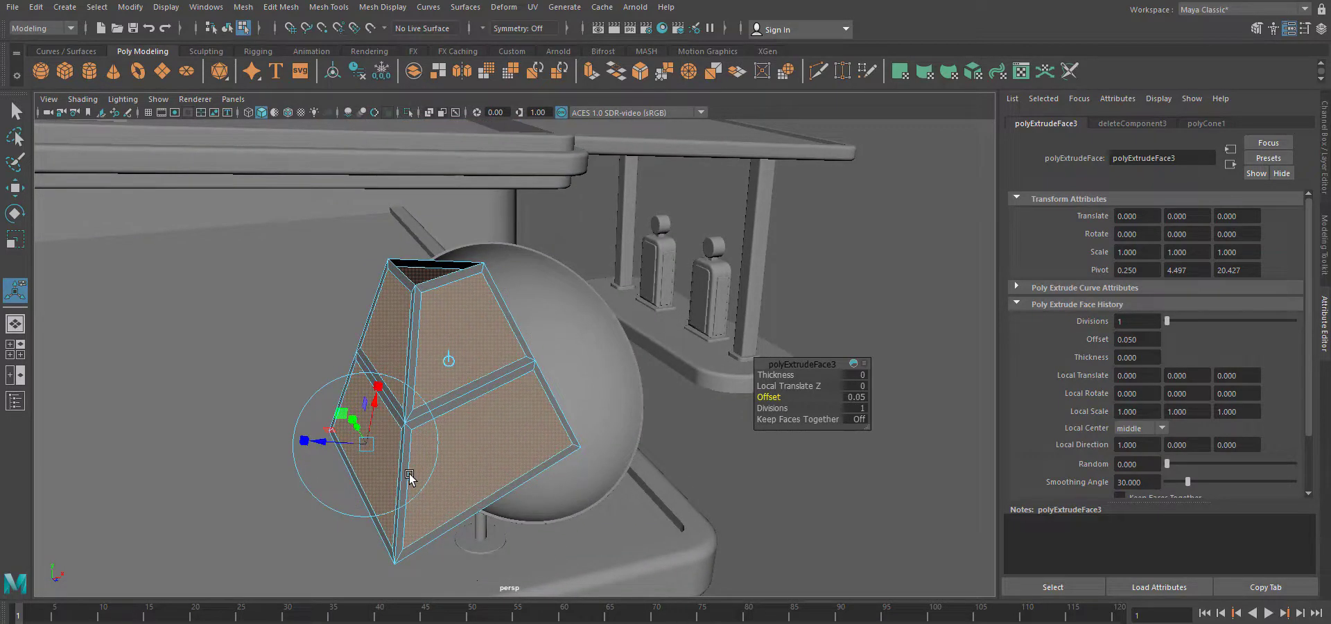
{"action": "scroll", "coordinate": [444, 460], "scroll_direction": "up", "scroll_amount": 2}
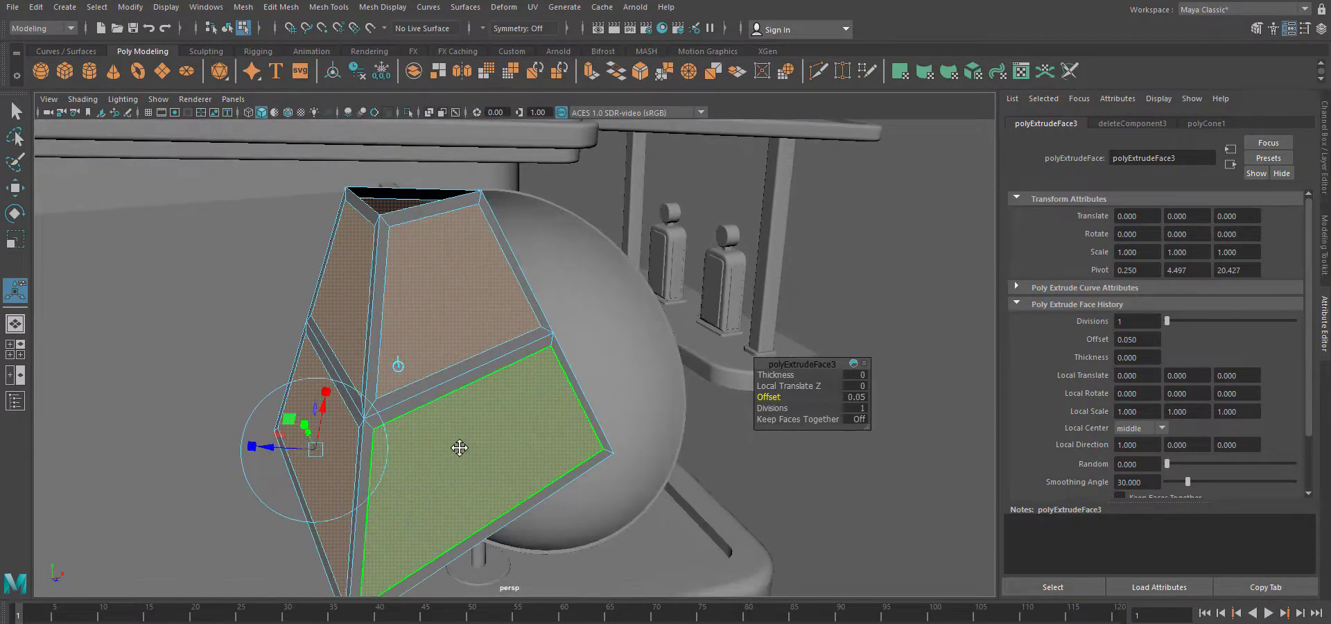
{"action": "key", "text": "Delete"}
Cut new edges with Multi-Cut between the inner corner vertices at each of the frame's middle strut joints.
{"action": "right_click_drag", "start_coordinate": [533, 244], "coordinate": [490, 393], "text": "shift"}
{"action": "left_click_drag", "start_coordinate": [490, 393], "coordinate": [436, 346], "text": "alt"}
{"action": "scroll", "coordinate": [437, 333], "scroll_direction": "up", "scroll_amount": 4}
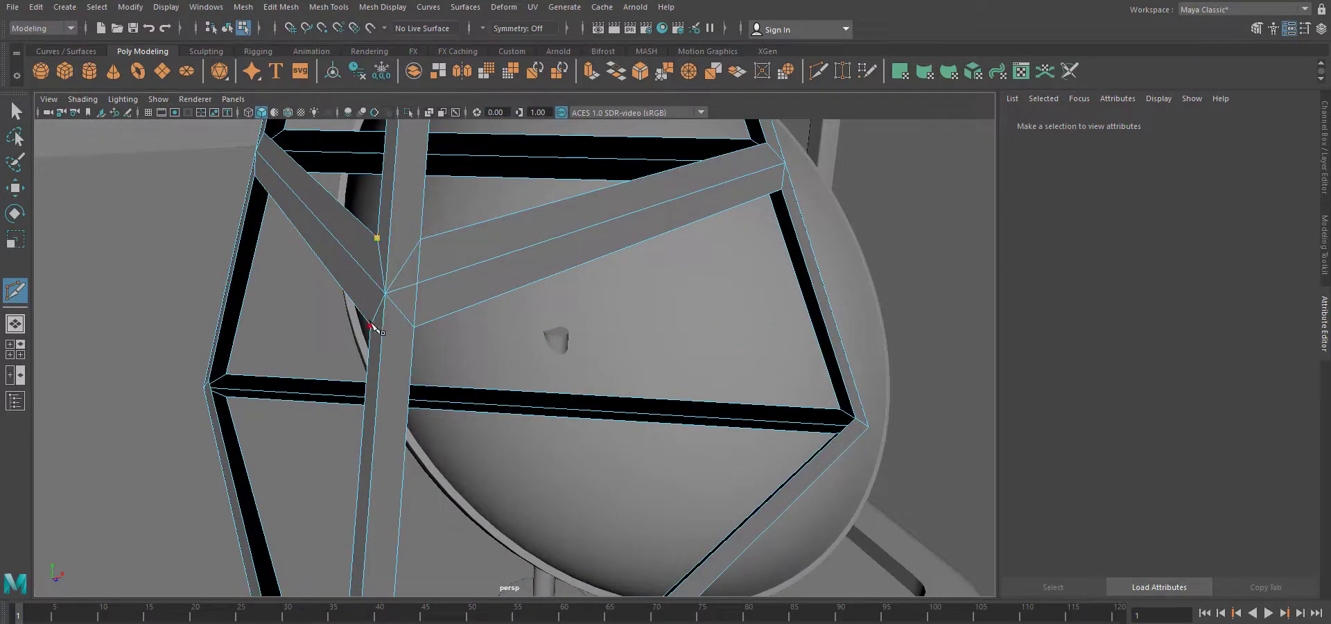
{"action": "scroll", "coordinate": [496, 373], "scroll_direction": "down", "scroll_amount": 3}
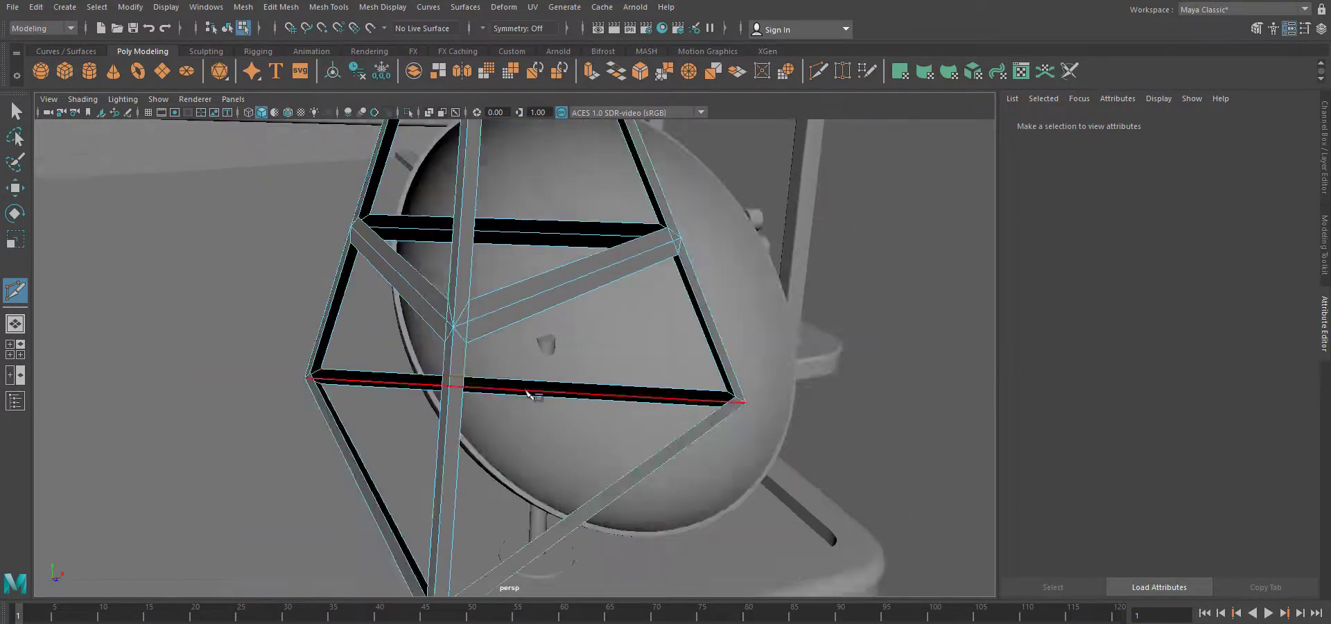
{"action": "scroll", "coordinate": [618, 413], "scroll_direction": "up", "scroll_amount": 4}
{"action": "left_click_drag", "start_coordinate": [537, 392], "coordinate": [794, 269], "text": "alt"}
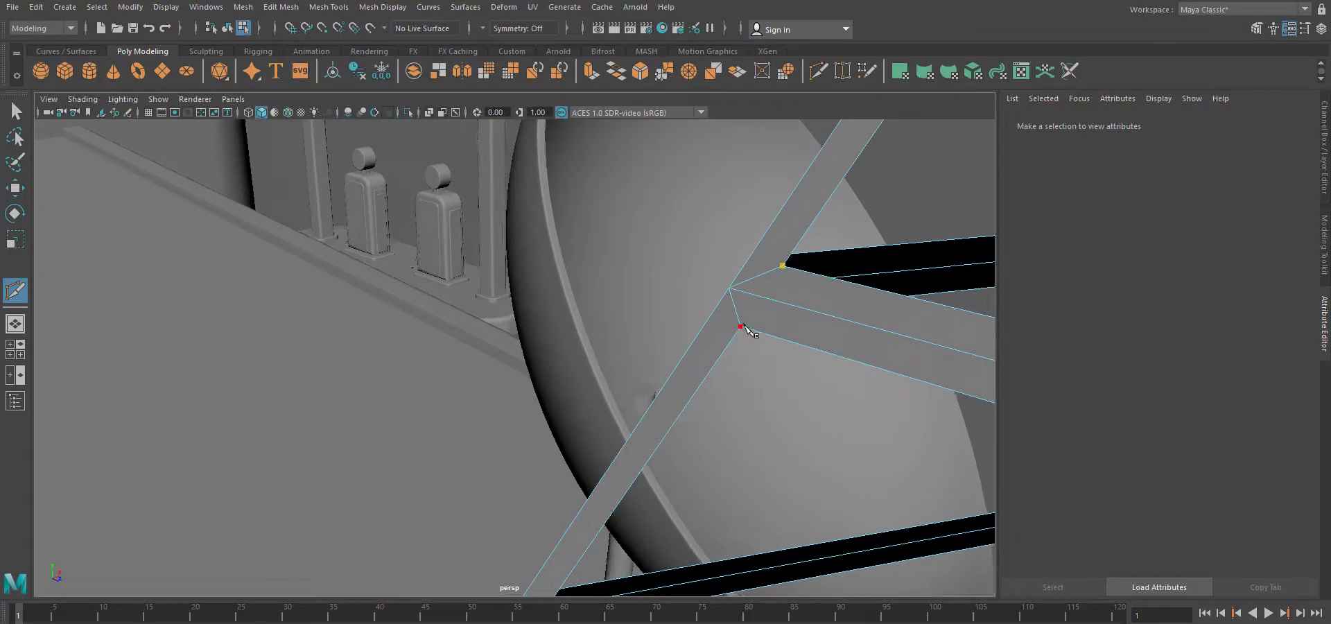
{"action": "scroll", "coordinate": [695, 393], "scroll_direction": "down", "scroll_amount": 6}
{"action": "left_click_drag", "start_coordinate": [693, 395], "coordinate": [609, 461], "text": "alt"}
{"action": "scroll", "coordinate": [608, 460], "scroll_direction": "up", "scroll_amount": 5}
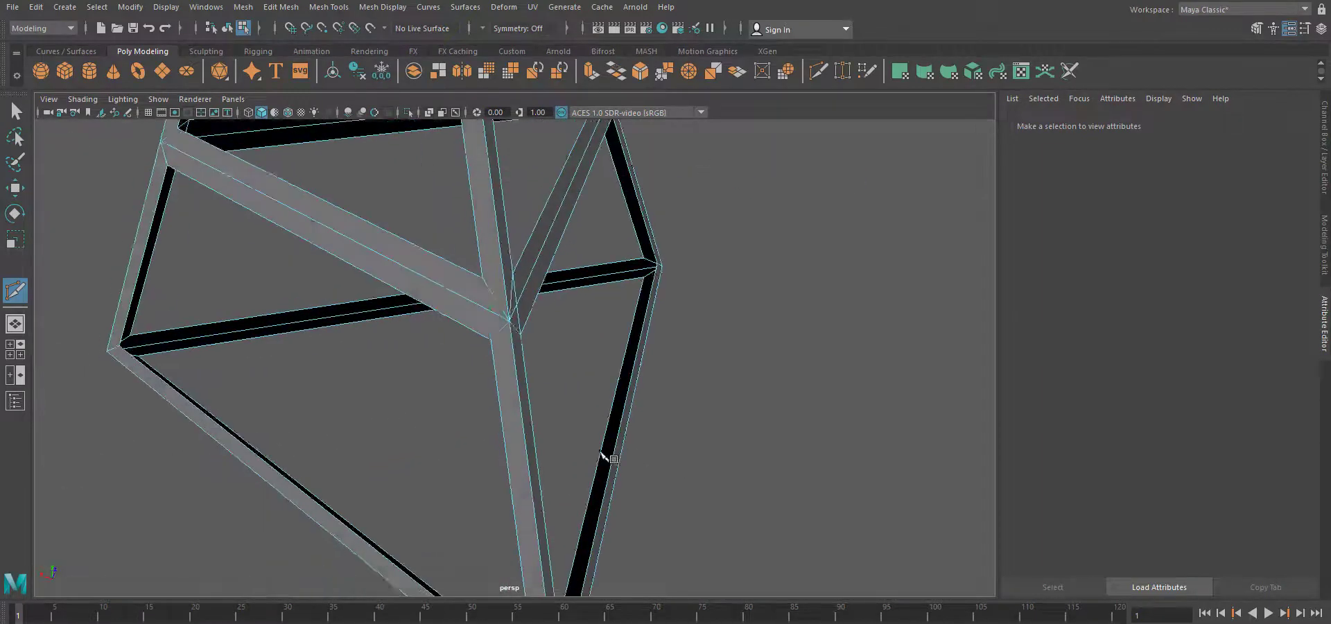
{"action": "scroll", "coordinate": [483, 335], "scroll_direction": "down", "scroll_amount": 5}
{"action": "scroll", "coordinate": [510, 239], "scroll_direction": "up", "scroll_amount": 5}
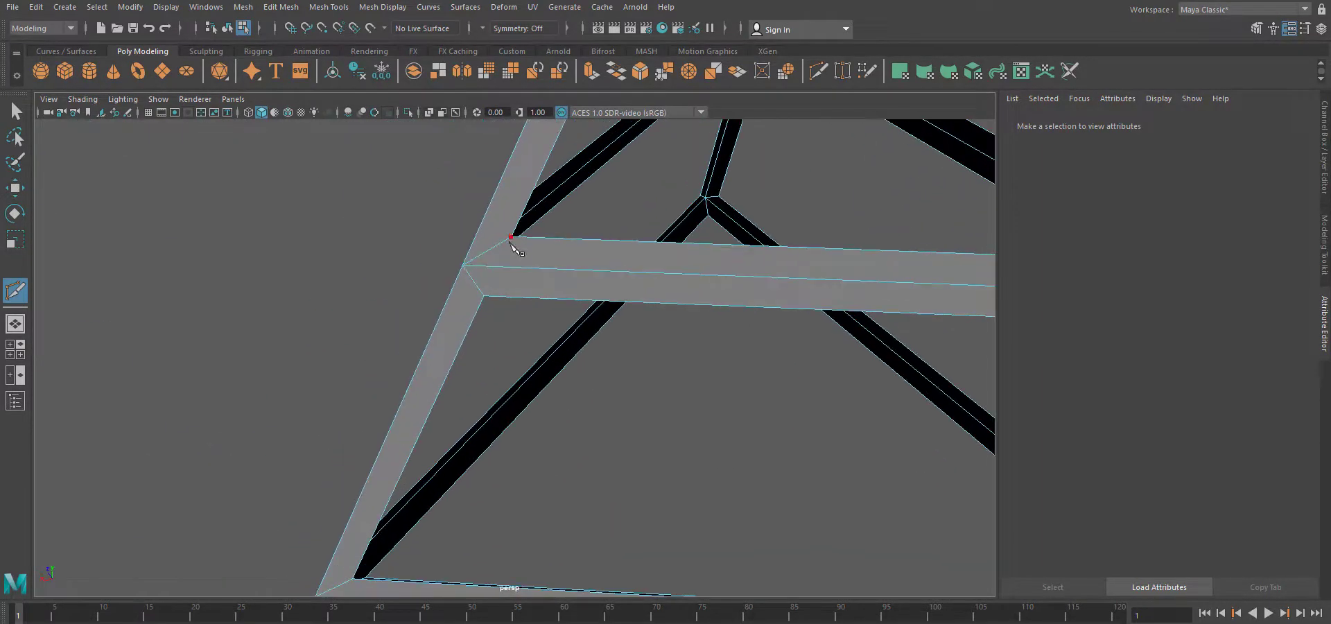
{"action": "left_click", "coordinate": [484, 296]}
{"action": "right_click", "coordinate": [521, 361]}
{"action": "scroll", "coordinate": [521, 361], "scroll_direction": "down", "scroll_amount": 5}
{"action": "left_click_drag", "start_coordinate": [527, 368], "coordinate": [703, 312], "text": "alt"}
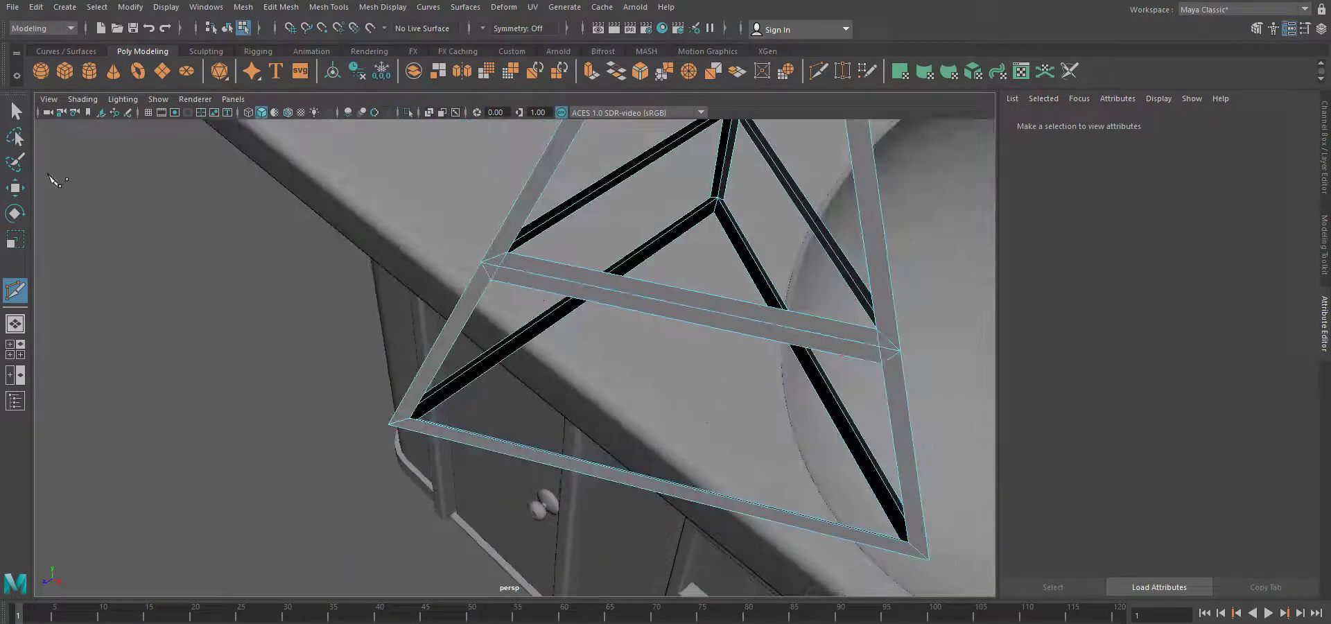
Delete the faces of the frame's horizontal middle struts on all three sides.
{"action": "left_click", "coordinate": [701, 304]}
{"action": "key", "text": "Delete"}
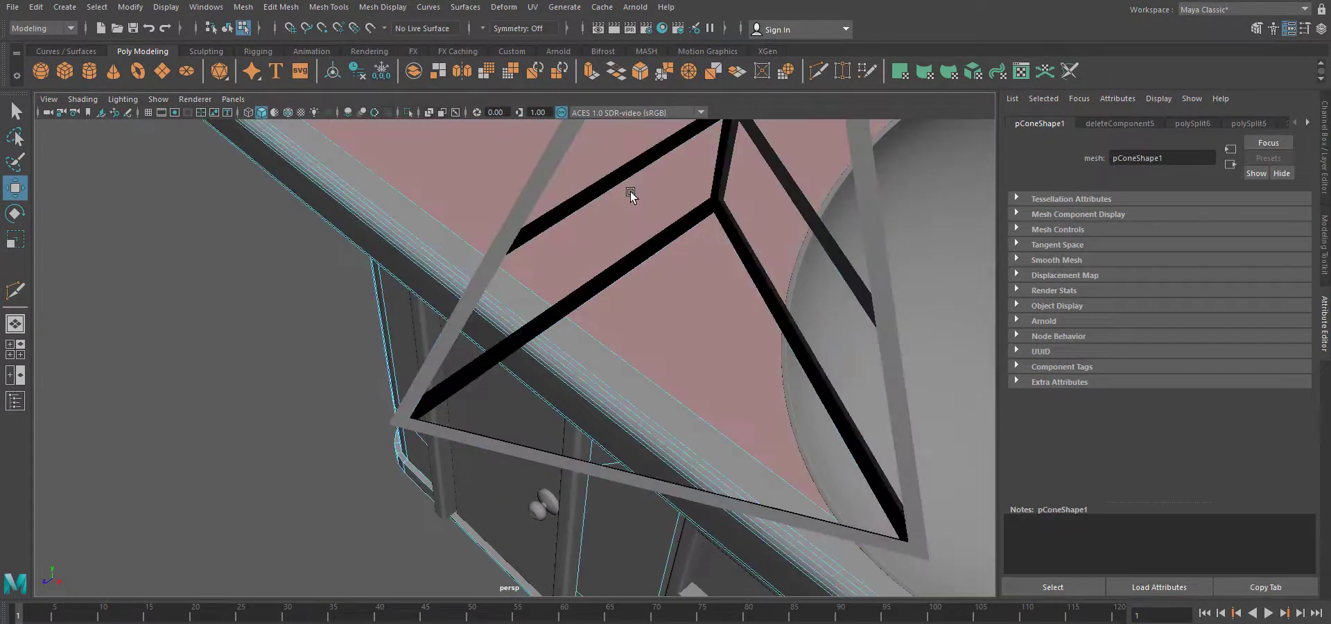
{"action": "scroll", "coordinate": [734, 279], "scroll_direction": "up", "scroll_amount": 5}
{"action": "left_click_drag", "start_coordinate": [734, 279], "coordinate": [724, 263], "text": "alt"}
{"action": "key", "text": "F8"}
{"action": "right_click_drag", "start_coordinate": [535, 205], "coordinate": [538, 243]}
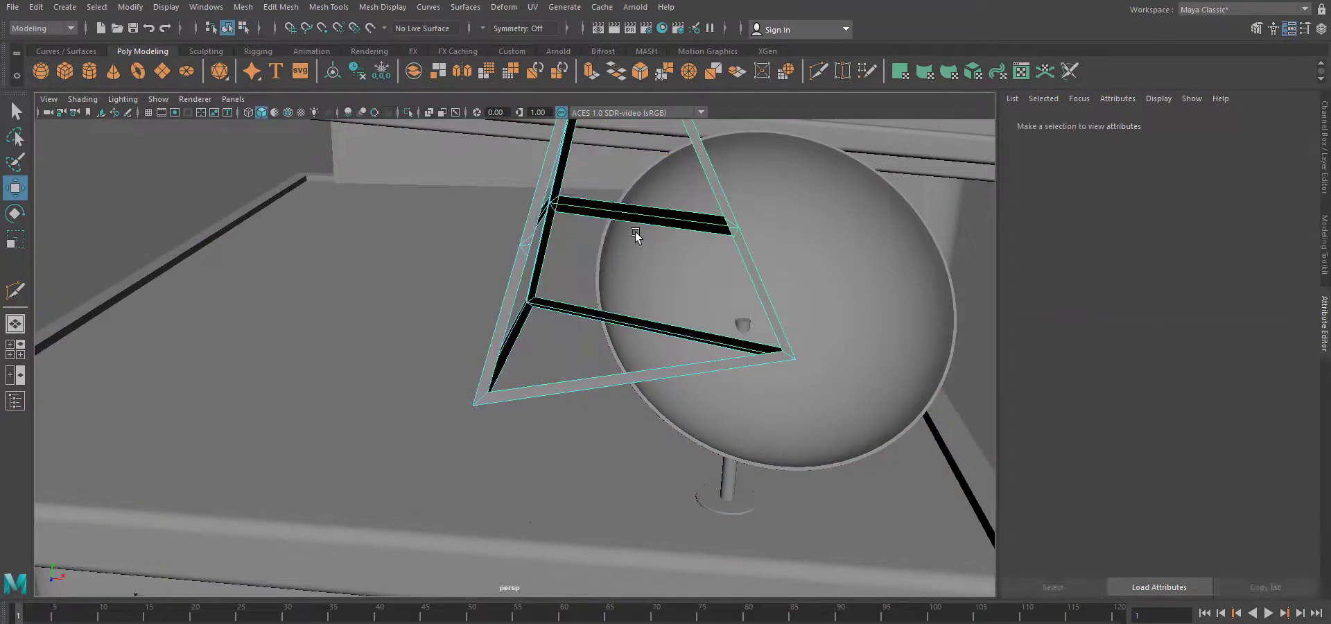
{"action": "left_click", "coordinate": [634, 228]}
{"action": "key", "text": "Delete"}
{"action": "scroll", "coordinate": [671, 357], "scroll_direction": "down", "scroll_amount": 3}
{"action": "left_click_drag", "start_coordinate": [670, 359], "coordinate": [542, 260], "text": "alt"}
{"action": "left_click_drag", "start_coordinate": [541, 260], "coordinate": [544, 299]}
{"action": "left_click_drag", "start_coordinate": [617, 449], "coordinate": [665, 408], "text": "alt"}
Scale the frame's top vertices inward, and scale in the middle vertices to keep the legs tapered.
{"action": "right_click_drag", "start_coordinate": [535, 198], "coordinate": [496, 199]}
{"action": "left_click_drag", "start_coordinate": [516, 346], "coordinate": [583, 339], "text": "alt"}
{"action": "scroll", "coordinate": [559, 329], "scroll_direction": "up", "scroll_amount": 3}
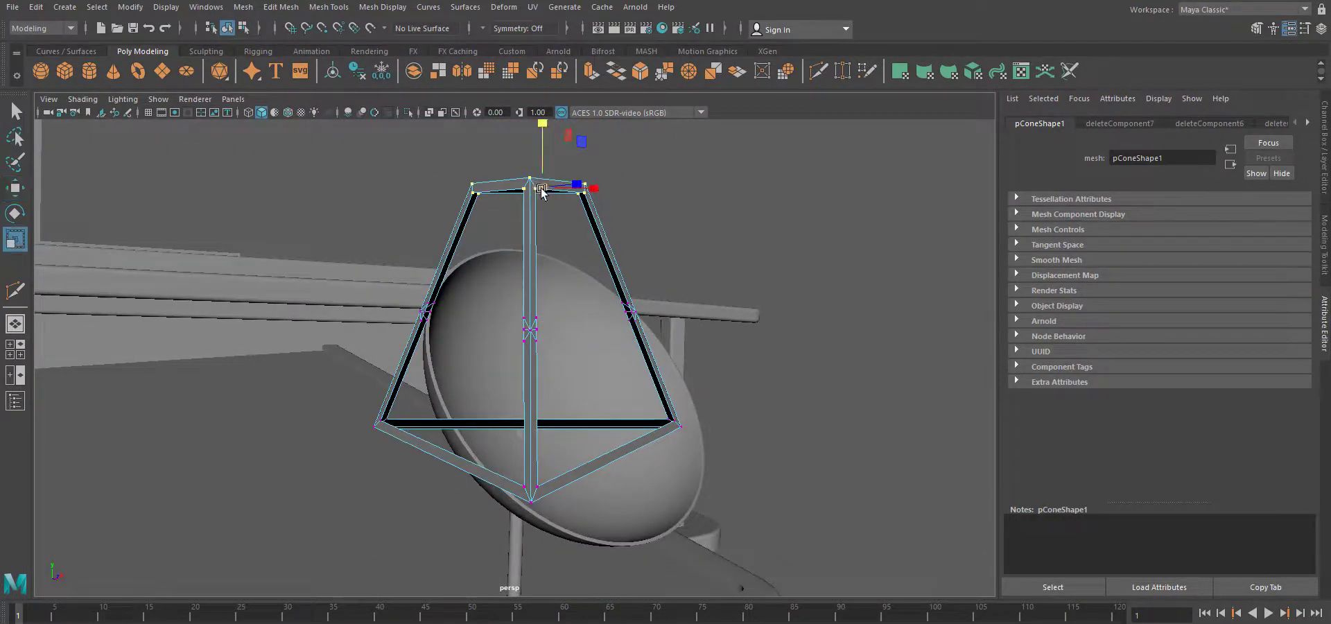
{"action": "left_click_drag", "start_coordinate": [541, 189], "coordinate": [518, 189]}
{"action": "left_click_drag", "start_coordinate": [381, 255], "coordinate": [655, 345]}
{"action": "left_click_drag", "start_coordinate": [554, 315], "coordinate": [539, 317]}
Extrude all the frame's faces with a thickness of 0.02 and return to object mode.
{"action": "left_click_drag", "start_coordinate": [627, 388], "coordinate": [415, 437], "text": "alt"}
{"action": "right_click_drag", "start_coordinate": [534, 240], "coordinate": [605, 223]}
{"action": "key", "text": "ctrl+e"}
{"action": "scroll", "coordinate": [734, 553], "scroll_direction": "up", "scroll_amount": 4}
{"action": "left_click_drag", "start_coordinate": [734, 552], "coordinate": [674, 519], "text": "alt"}
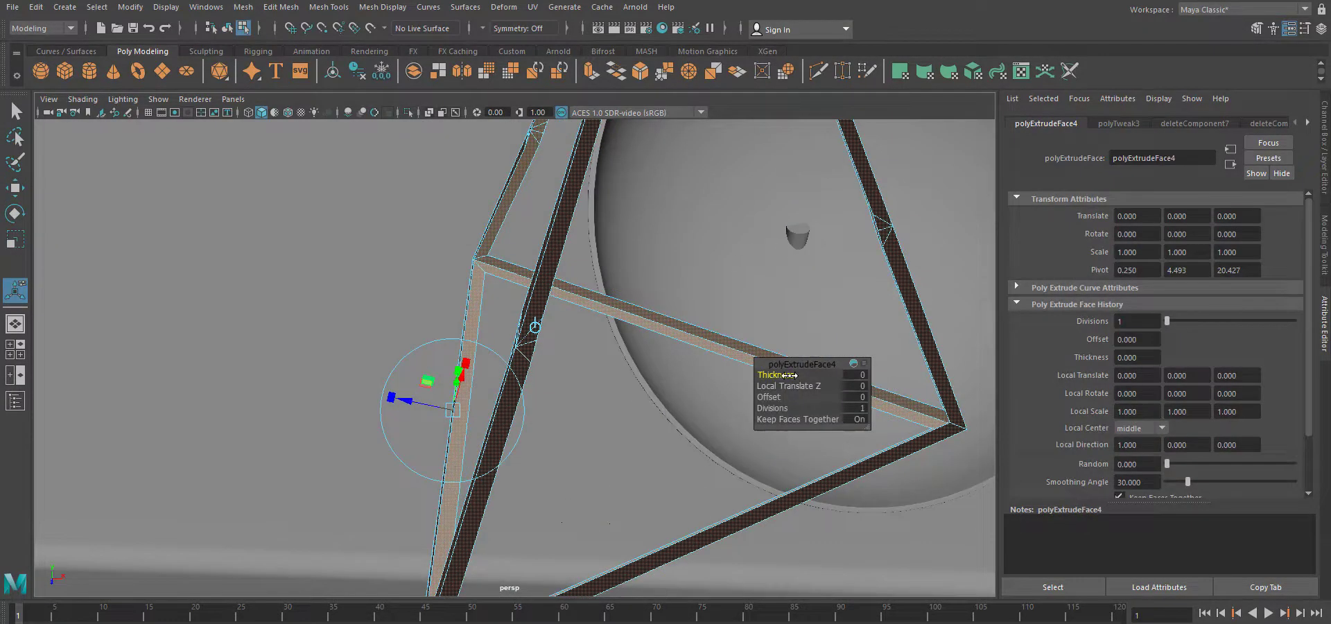
{"action": "left_click_drag", "start_coordinate": [788, 374], "coordinate": [840, 390]}
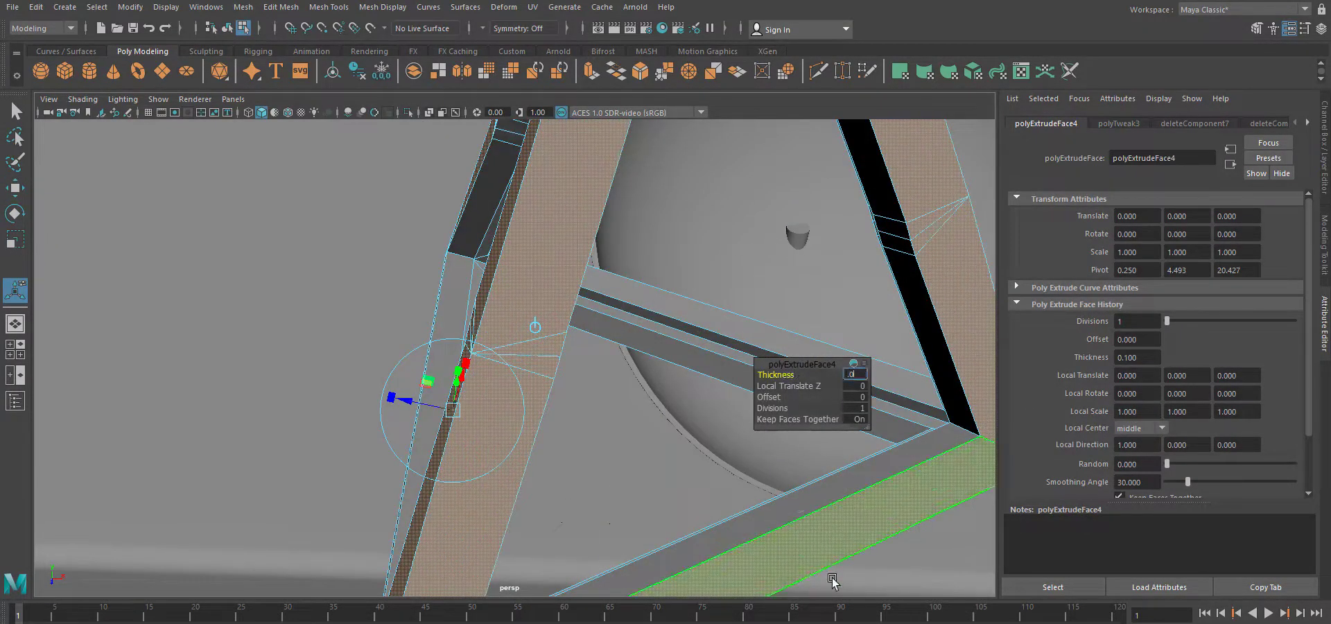
{"action": "type", "text": "2"}
{"action": "key", "text": "Return"}
{"action": "key", "text": "q"}
{"action": "right_click_drag", "start_coordinate": [613, 428], "coordinate": [667, 409]}
Select the frame, tilt it to match the dish in the side view and move it into the dish's opening.
{"action": "scroll", "coordinate": [667, 409], "scroll_direction": "down", "scroll_amount": 5}
{"action": "left_click_drag", "start_coordinate": [667, 408], "coordinate": [745, 430], "text": "alt"}
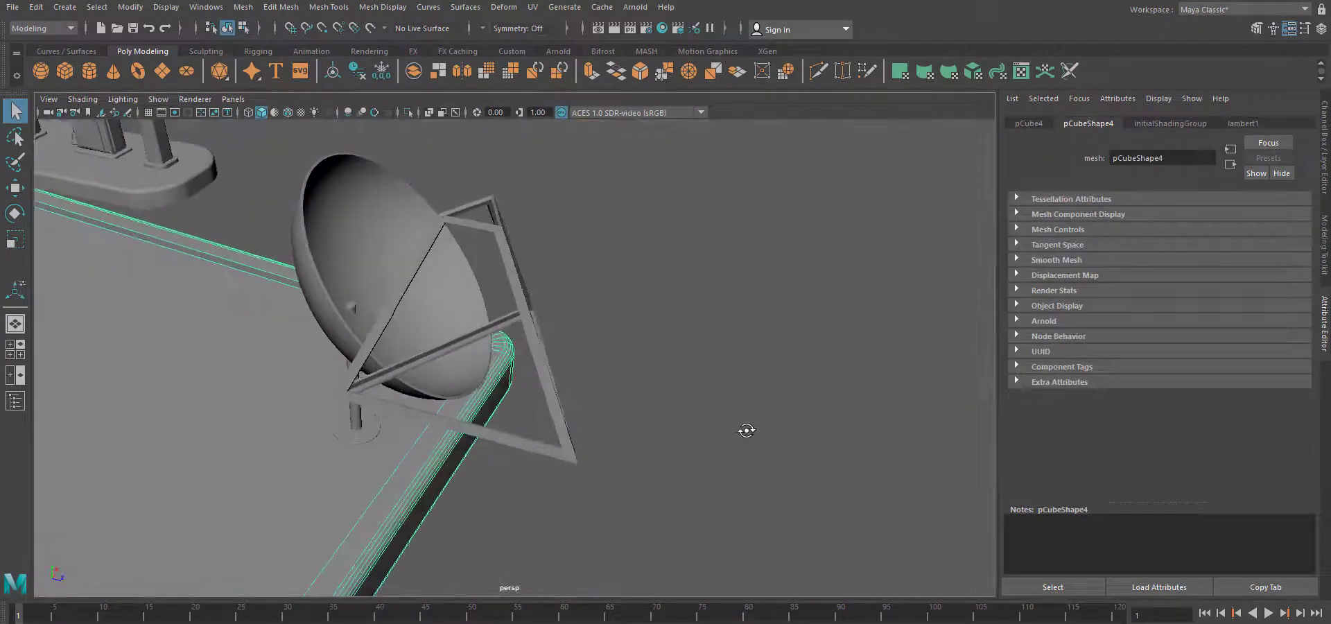
{"action": "left_click", "coordinate": [566, 442]}
{"action": "left_click_drag", "start_coordinate": [538, 352], "coordinate": [446, 356], "text": "alt"}
{"action": "key", "text": "space"}
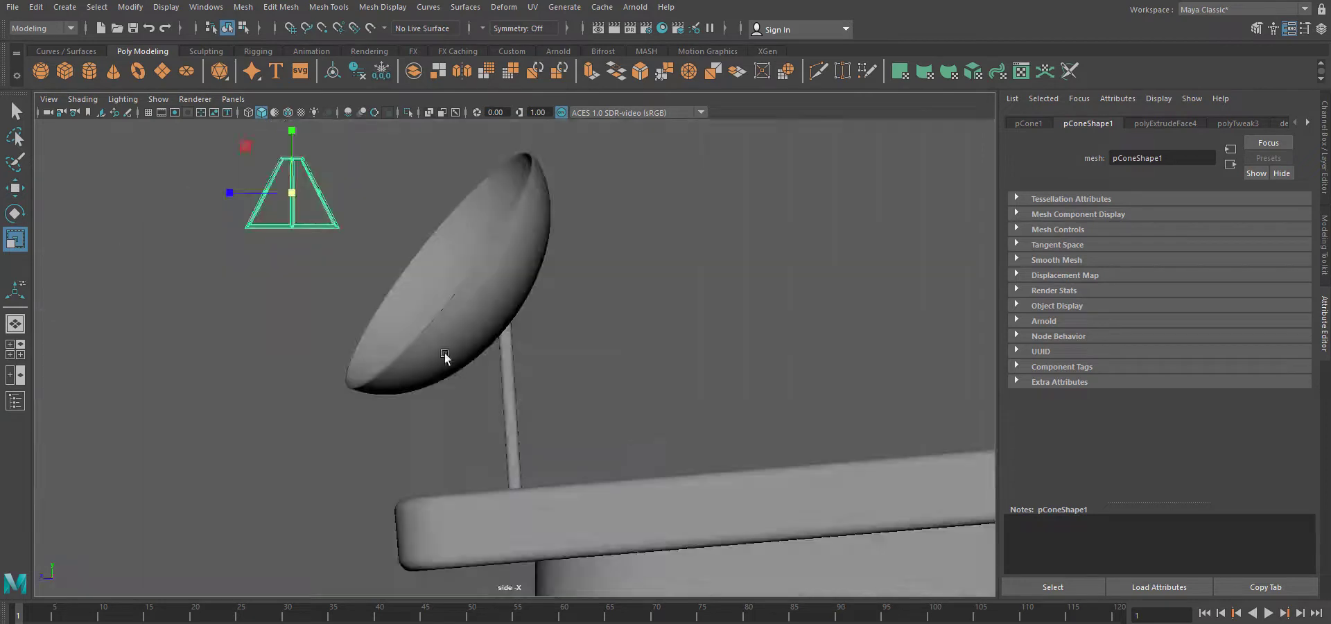
{"action": "key", "text": "e"}
{"action": "left_click_drag", "start_coordinate": [358, 219], "coordinate": [321, 169]}
{"action": "key", "text": "w"}
{"action": "left_click_drag", "start_coordinate": [342, 253], "coordinate": [456, 317]}
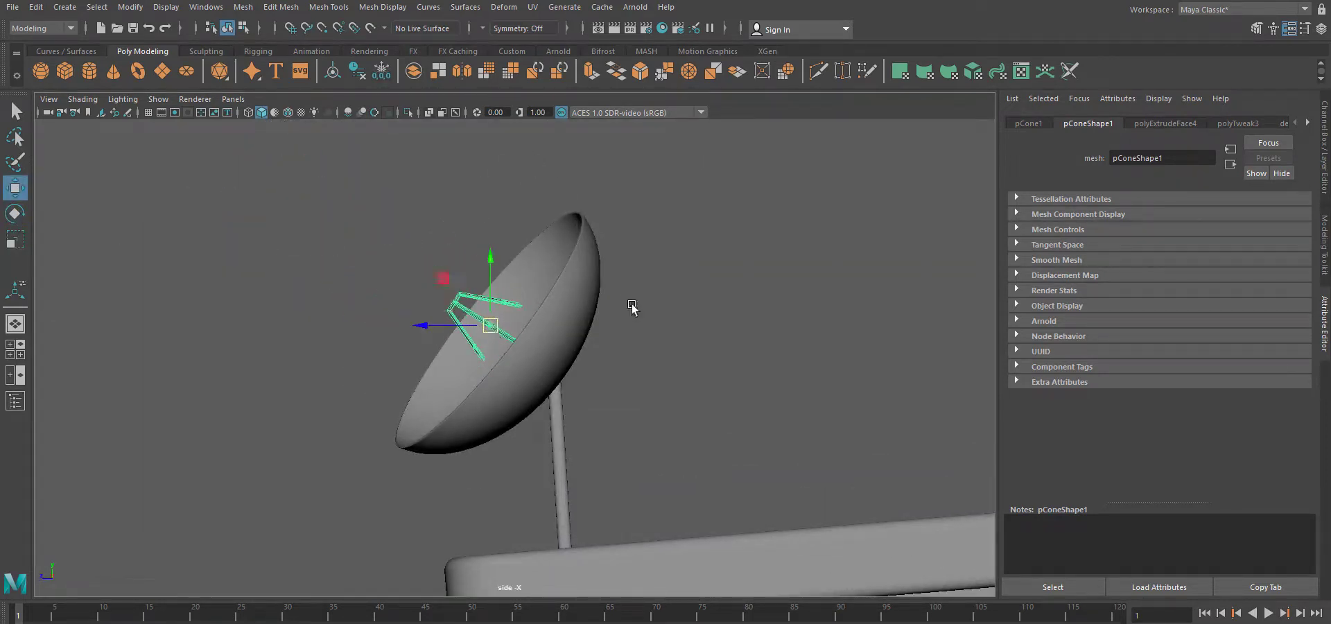
Adjust the frame's rotation and shift it toward the dish's centre, using the side and perspective views.
{"action": "key", "text": "space"}
{"action": "left_click_drag", "start_coordinate": [618, 308], "coordinate": [889, 385]}
{"action": "key", "text": "f"}
{"action": "right_click_drag", "start_coordinate": [889, 385], "coordinate": [623, 454], "text": "alt"}
{"action": "middle_click_drag", "start_coordinate": [622, 454], "coordinate": [522, 418], "text": "alt"}
{"action": "scroll", "coordinate": [549, 430], "scroll_direction": "up", "scroll_amount": 5}
{"action": "key", "text": "e"}
{"action": "left_click_drag", "start_coordinate": [483, 275], "coordinate": [505, 324]}
{"action": "key", "text": "w"}
{"action": "key", "text": "space"}
{"action": "left_click_drag", "start_coordinate": [747, 396], "coordinate": [747, 360]}
{"action": "left_click_drag", "start_coordinate": [747, 423], "coordinate": [680, 440], "text": "alt"}
{"action": "left_click_drag", "start_coordinate": [615, 356], "coordinate": [699, 355]}
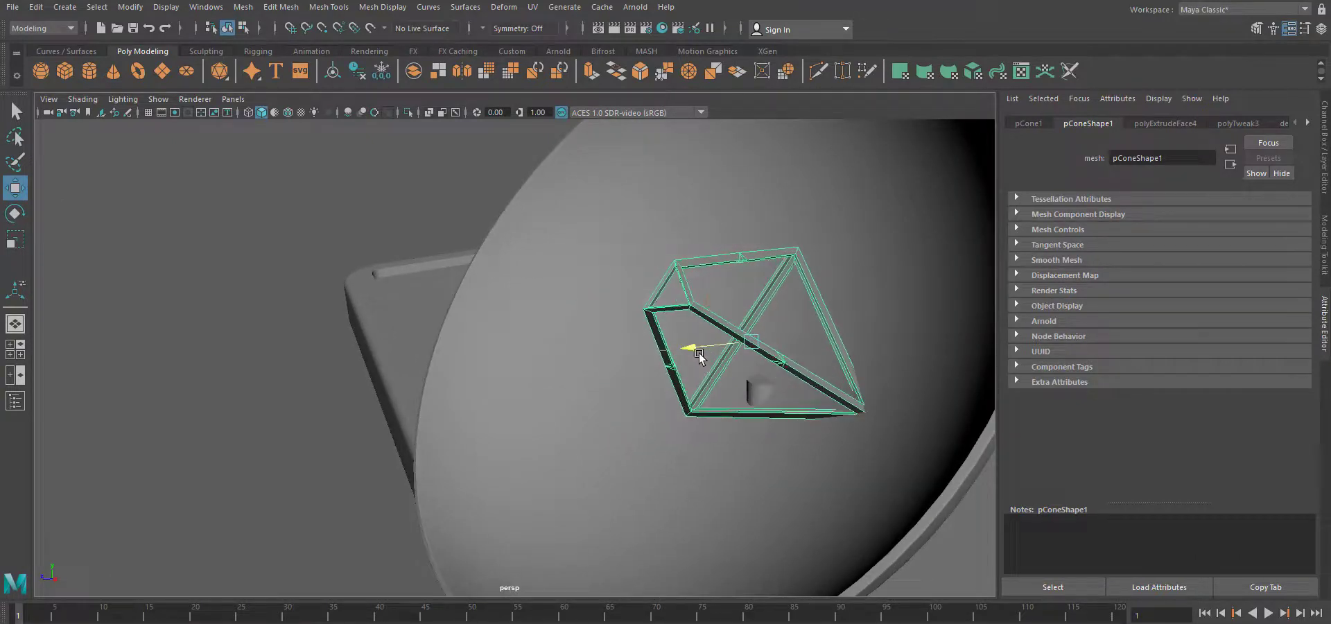
Fine-tune the frame's rotation, position and scale so that its legs sit against the dish's inner surface.
{"action": "left_click_drag", "start_coordinate": [713, 395], "coordinate": [760, 413], "text": "alt"}
{"action": "scroll", "coordinate": [759, 413], "scroll_direction": "up", "scroll_amount": 3}
{"action": "middle_click_drag", "start_coordinate": [759, 413], "coordinate": [693, 513], "text": "alt"}
{"action": "key", "text": "e"}
{"action": "left_click_drag", "start_coordinate": [761, 369], "coordinate": [778, 377]}
{"action": "key", "text": "w"}
{"action": "left_click_drag", "start_coordinate": [768, 517], "coordinate": [636, 463], "text": "alt"}
{"action": "left_click_drag", "start_coordinate": [631, 370], "coordinate": [628, 396]}
{"action": "left_click_drag", "start_coordinate": [589, 459], "coordinate": [658, 485]}
{"action": "key", "text": "e"}
{"action": "left_click_drag", "start_coordinate": [648, 435], "coordinate": [676, 484]}
{"action": "scroll", "coordinate": [691, 520], "scroll_direction": "down", "scroll_amount": 5}
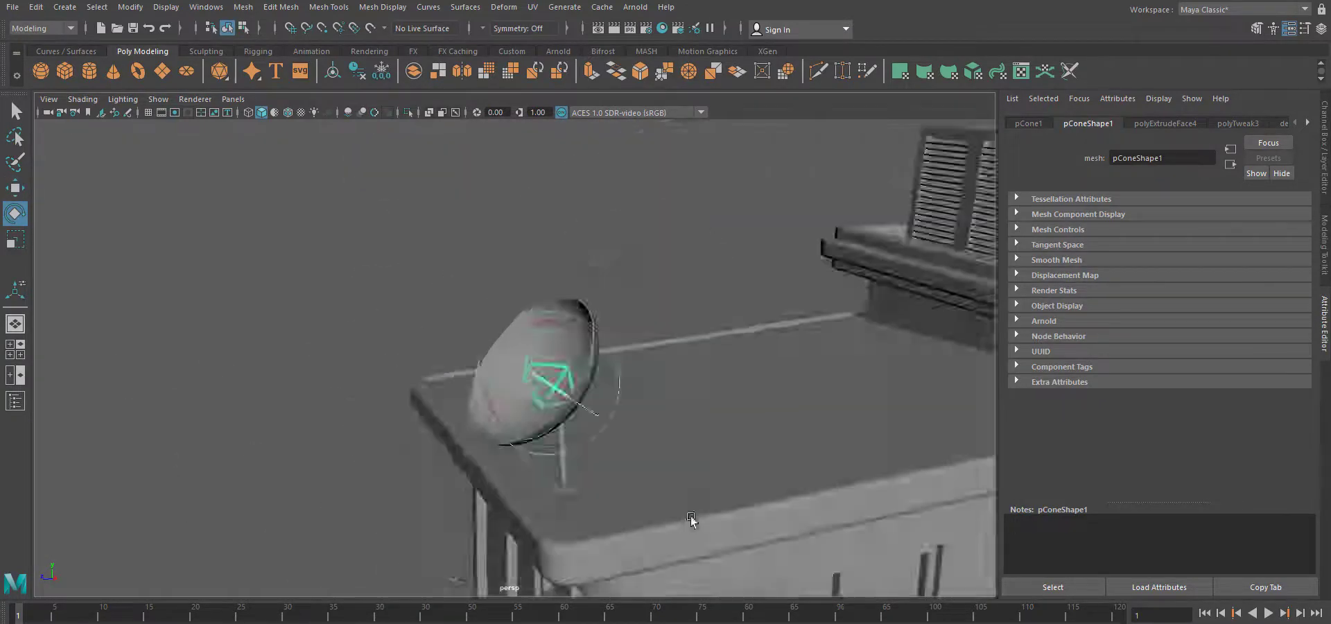
{"action": "scroll", "coordinate": [535, 537], "scroll_direction": "up", "scroll_amount": 6}
{"action": "key", "text": "r"}
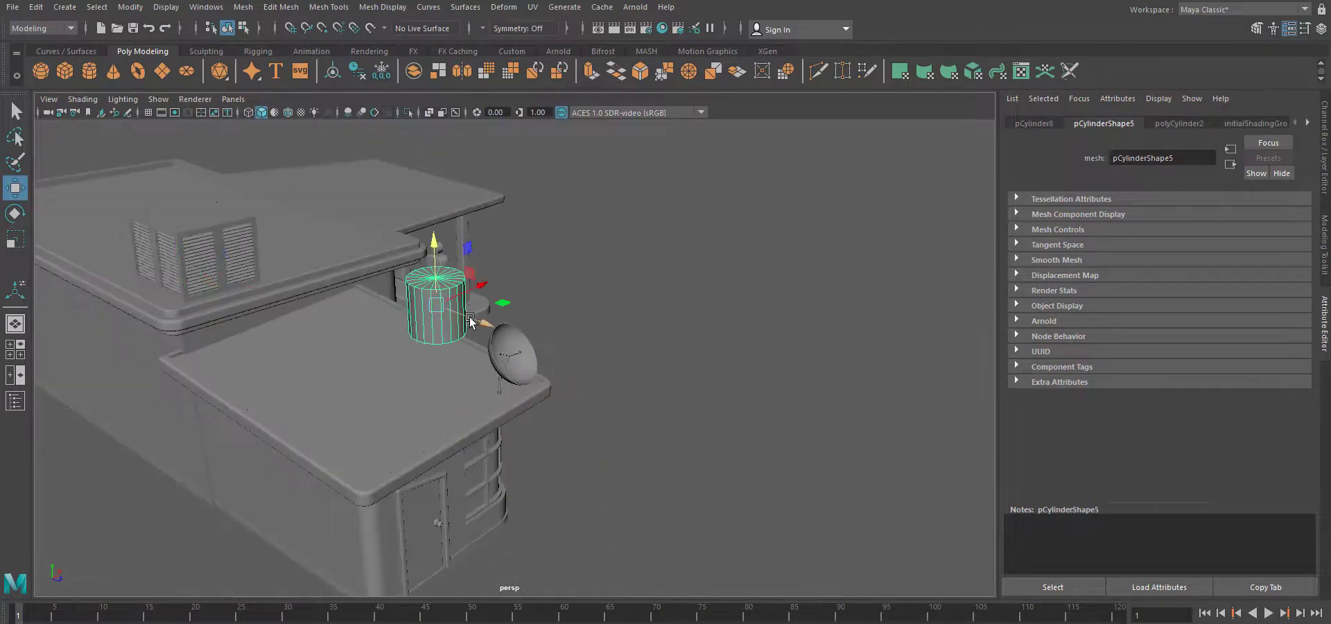
Add a polygon cylinder, scale it down to a small receiver size and move it near the frame's tip.
{"action": "left_click", "coordinate": [1178, 124]}
{"action": "scroll", "coordinate": [698, 354], "scroll_direction": "up", "scroll_amount": 3}
{"action": "key", "text": "r"}
{"action": "left_click_drag", "start_coordinate": [525, 328], "coordinate": [467, 326]}
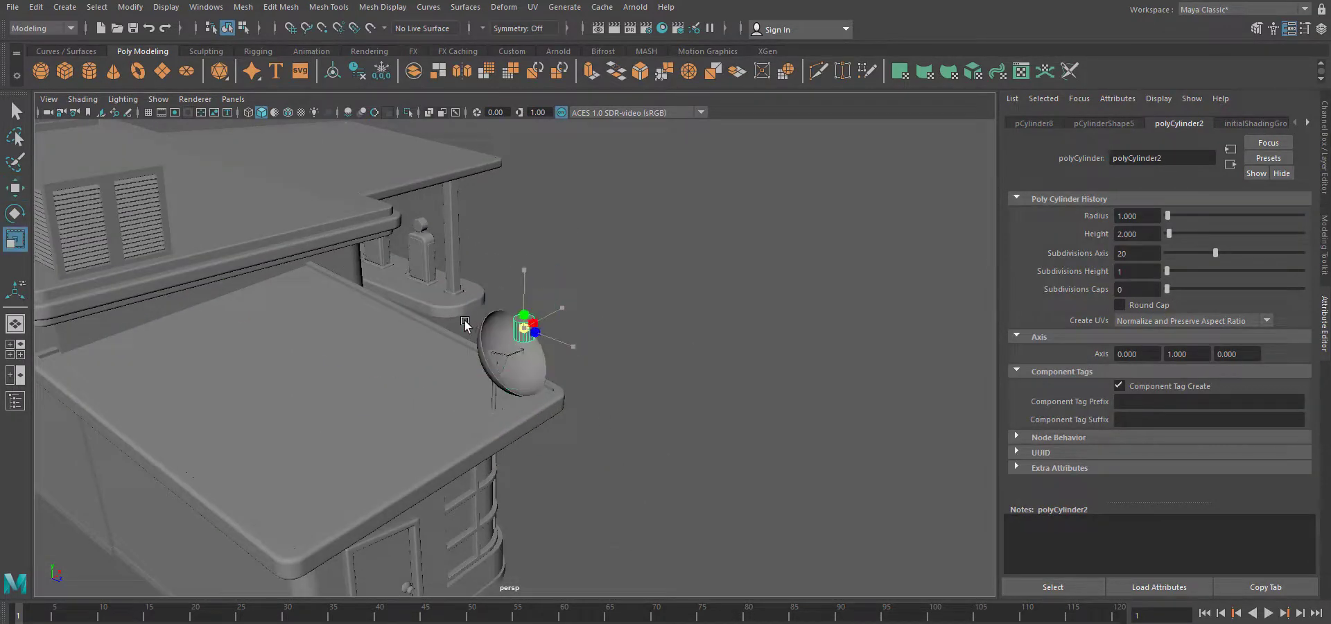
{"action": "scroll", "coordinate": [553, 392], "scroll_direction": "up", "scroll_amount": 8}
{"action": "left_click_drag", "start_coordinate": [564, 201], "coordinate": [490, 195]}
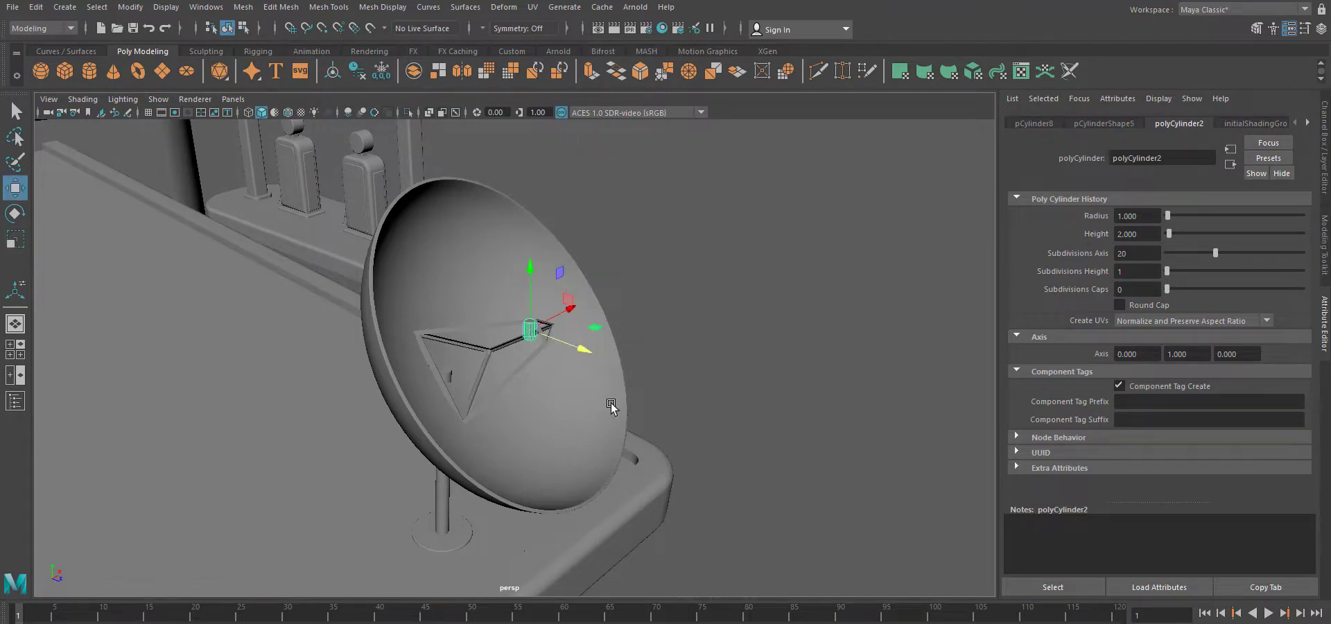
{"action": "left_click_drag", "start_coordinate": [611, 407], "coordinate": [566, 502], "text": "alt"}
{"action": "key", "text": "space"}
{"action": "left_click_drag", "start_coordinate": [826, 378], "coordinate": [734, 402]}
{"action": "scroll", "coordinate": [624, 426], "scroll_direction": "down", "scroll_amount": 8}
Rotate the small cylinder to the dish's tilt in the side view, resize it and seat it on the frame's tip.
{"action": "left_click_drag", "start_coordinate": [566, 441], "coordinate": [634, 426]}
{"action": "key", "text": "f"}
{"action": "scroll", "coordinate": [579, 455], "scroll_direction": "down", "scroll_amount": 5}
{"action": "scroll", "coordinate": [576, 429], "scroll_direction": "up", "scroll_amount": 3}
{"action": "key", "text": "space"}
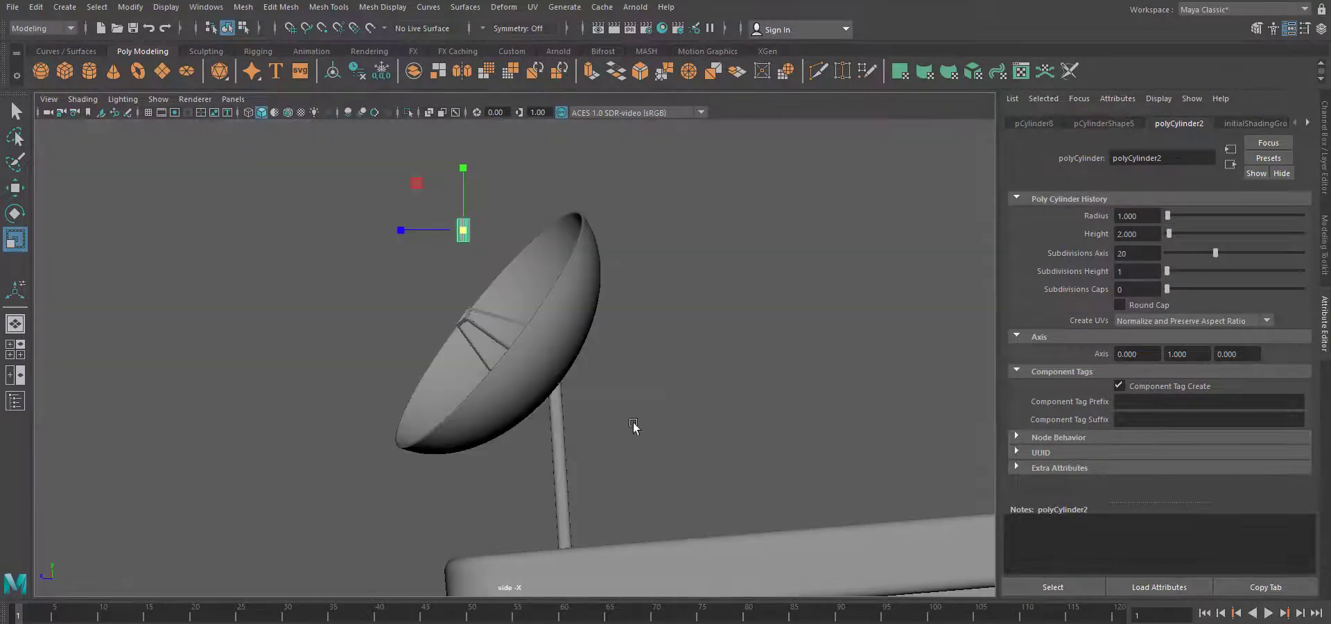
{"action": "key", "text": "f"}
{"action": "key", "text": "e"}
{"action": "left_click_drag", "start_coordinate": [559, 324], "coordinate": [508, 309]}
{"action": "key", "text": "r"}
{"action": "left_click_drag", "start_coordinate": [516, 358], "coordinate": [533, 360]}
{"action": "key", "text": "w"}
{"action": "left_click_drag", "start_coordinate": [514, 359], "coordinate": [499, 399]}
{"action": "key", "text": "r"}
{"action": "key", "text": "space"}
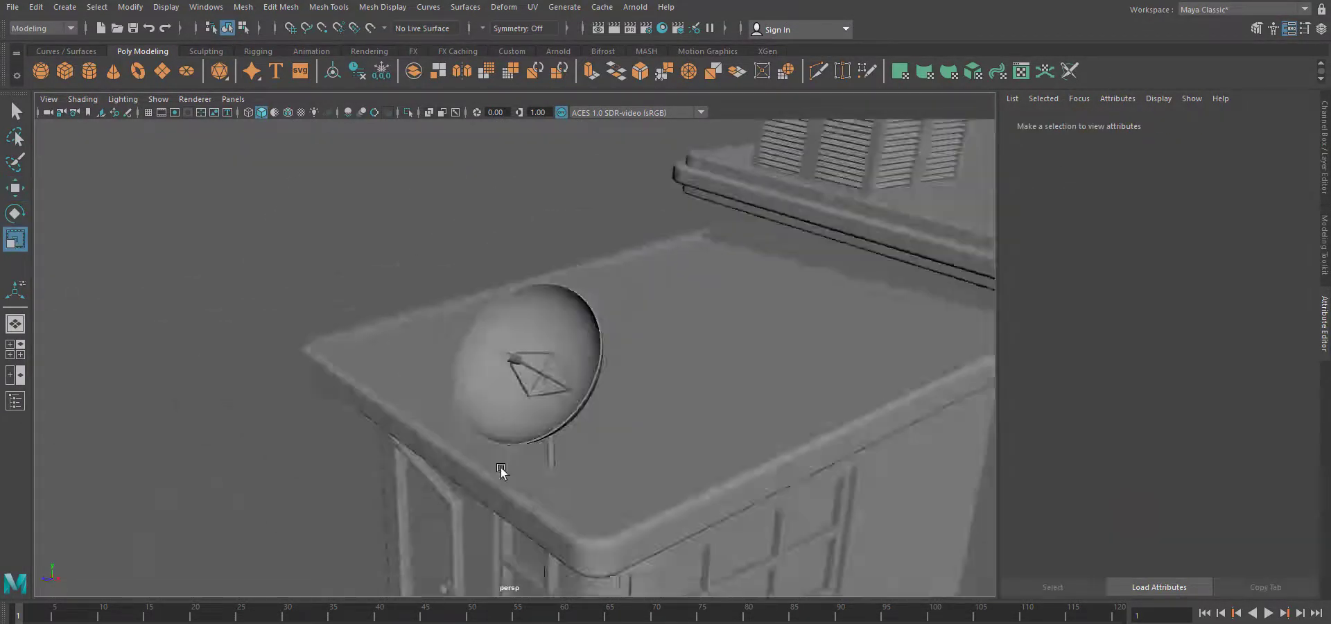
Duplicate one of the front canopy's support posts and move the copy out beside the gas station.
{"action": "left_click_drag", "start_coordinate": [501, 470], "coordinate": [463, 532], "text": "alt"}
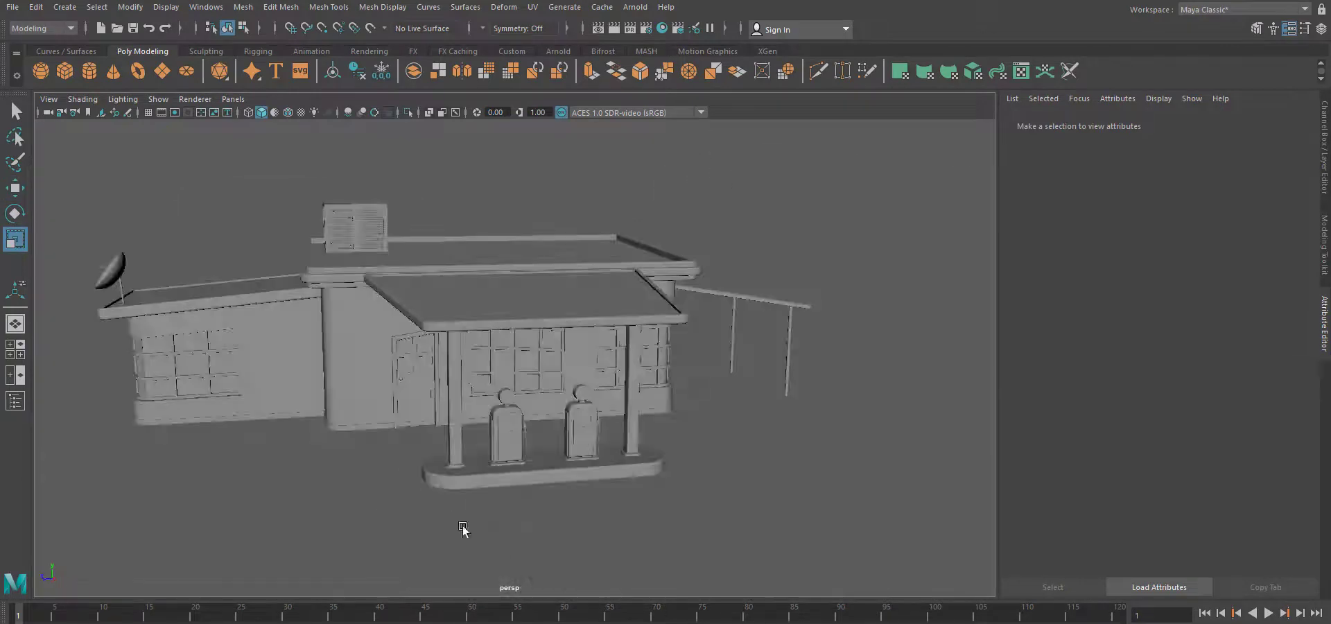
{"action": "left_click", "coordinate": [659, 386]}
{"action": "middle_click_drag", "start_coordinate": [659, 423], "coordinate": [630, 231], "text": "alt"}
{"action": "scroll", "coordinate": [534, 451], "scroll_direction": "up", "scroll_amount": 8}
{"action": "scroll", "coordinate": [710, 553], "scroll_direction": "up", "scroll_amount": 6}
{"action": "middle_click_drag", "start_coordinate": [709, 552], "coordinate": [679, 520], "text": "alt"}
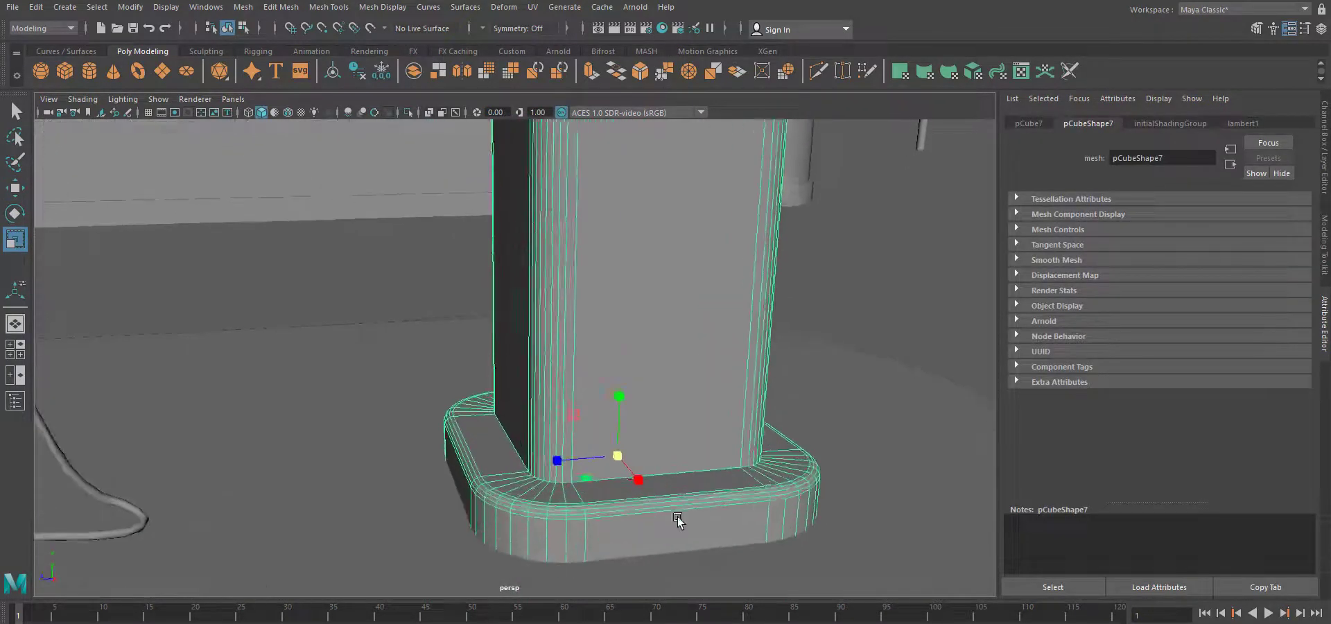
{"action": "scroll", "coordinate": [684, 520], "scroll_direction": "down", "scroll_amount": 8}
{"action": "key", "text": "w"}
{"action": "scroll", "coordinate": [686, 540], "scroll_direction": "down", "scroll_amount": 10}
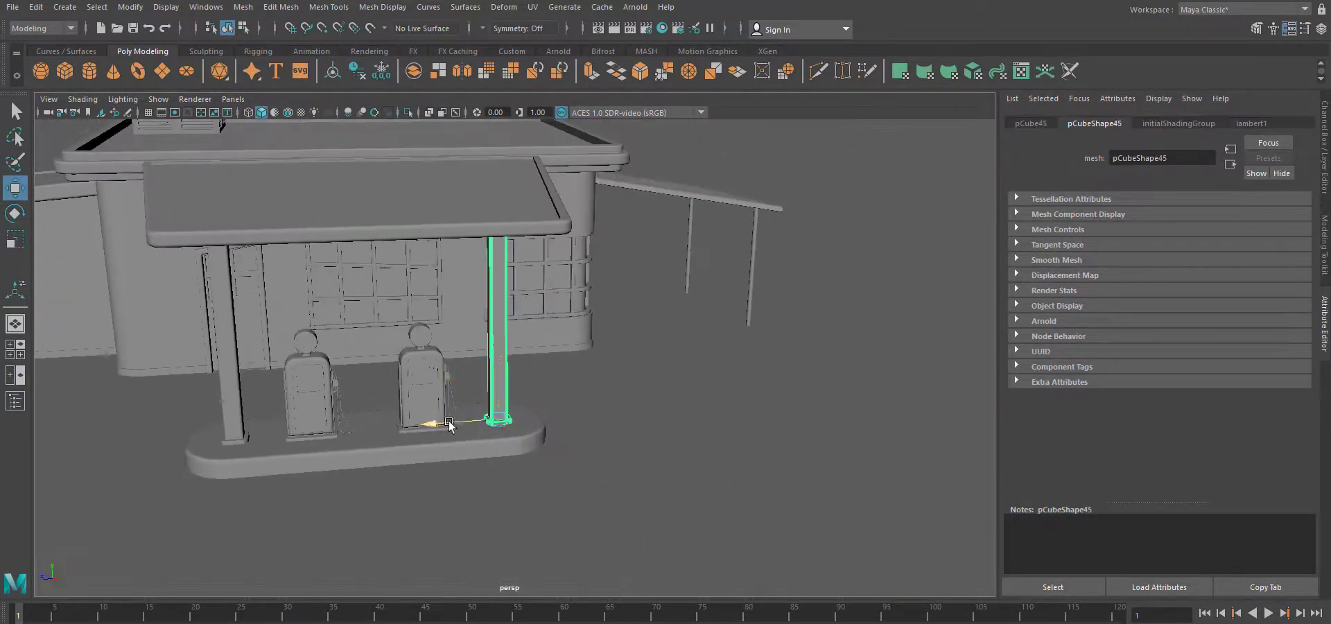
{"action": "left_click", "coordinate": [757, 415]}
Select the shaft vertices of the copied post in the top view and scale them into a thinner shaft.
{"action": "key", "text": "space"}
{"action": "left_click", "coordinate": [802, 475]}
{"action": "key", "text": "F9"}
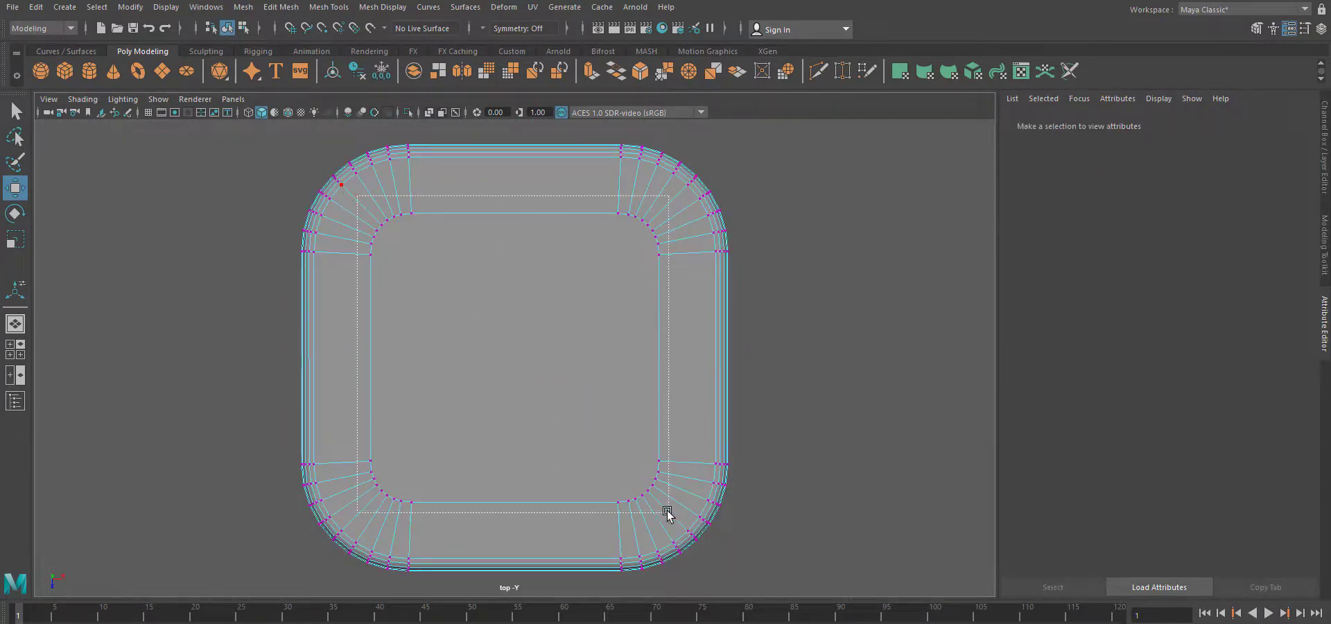
{"action": "left_click_drag", "start_coordinate": [669, 520], "coordinate": [671, 521]}
{"action": "key", "text": "space"}
{"action": "left_click", "coordinate": [780, 427]}
{"action": "key", "text": "f"}
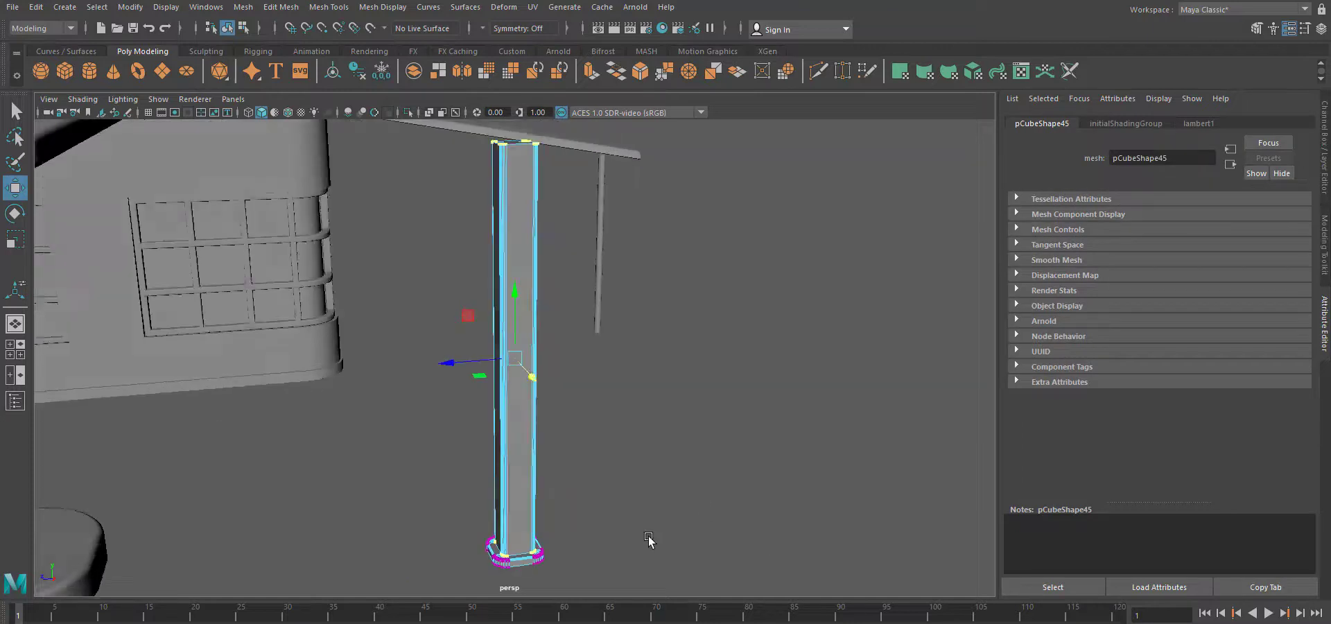
{"action": "middle_click_drag", "start_coordinate": [648, 541], "coordinate": [640, 494], "text": "alt"}
{"action": "scroll", "coordinate": [640, 494], "scroll_direction": "up", "scroll_amount": 4}
{"action": "left_click_drag", "start_coordinate": [543, 226], "coordinate": [321, 182]}
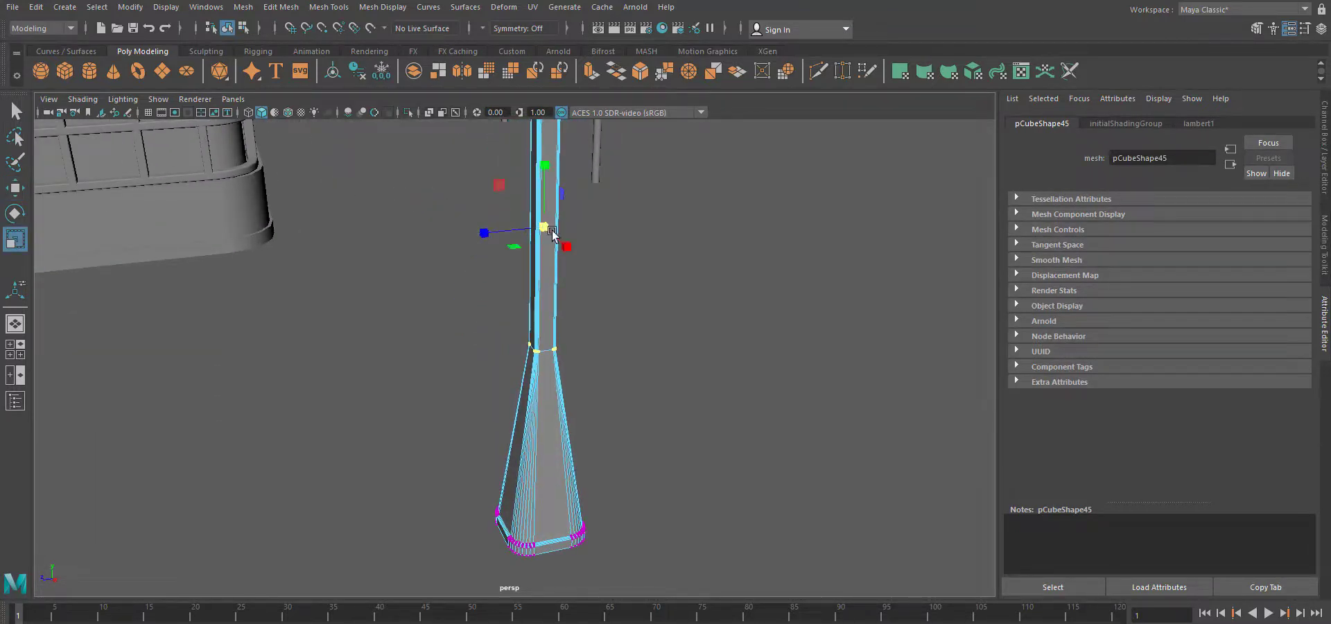
Lower the shaft vertices onto the post's base and bring its upper end down to make a short stub.
{"action": "key", "text": "w"}
{"action": "left_click_drag", "start_coordinate": [560, 176], "coordinate": [561, 347]}
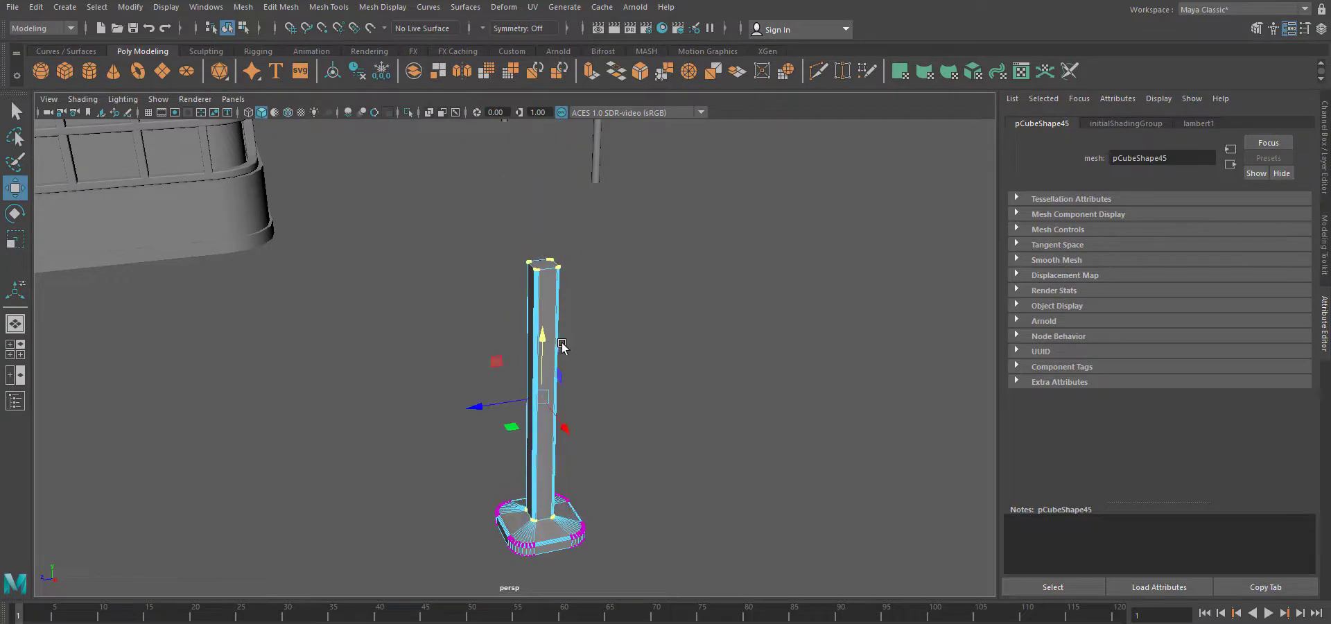
{"action": "key", "text": "f"}
{"action": "key", "text": "space"}
{"action": "left_click_drag", "start_coordinate": [623, 514], "coordinate": [683, 495]}
{"action": "key", "text": "f"}
{"action": "middle_click_drag", "start_coordinate": [629, 479], "coordinate": [660, 380], "text": "alt"}
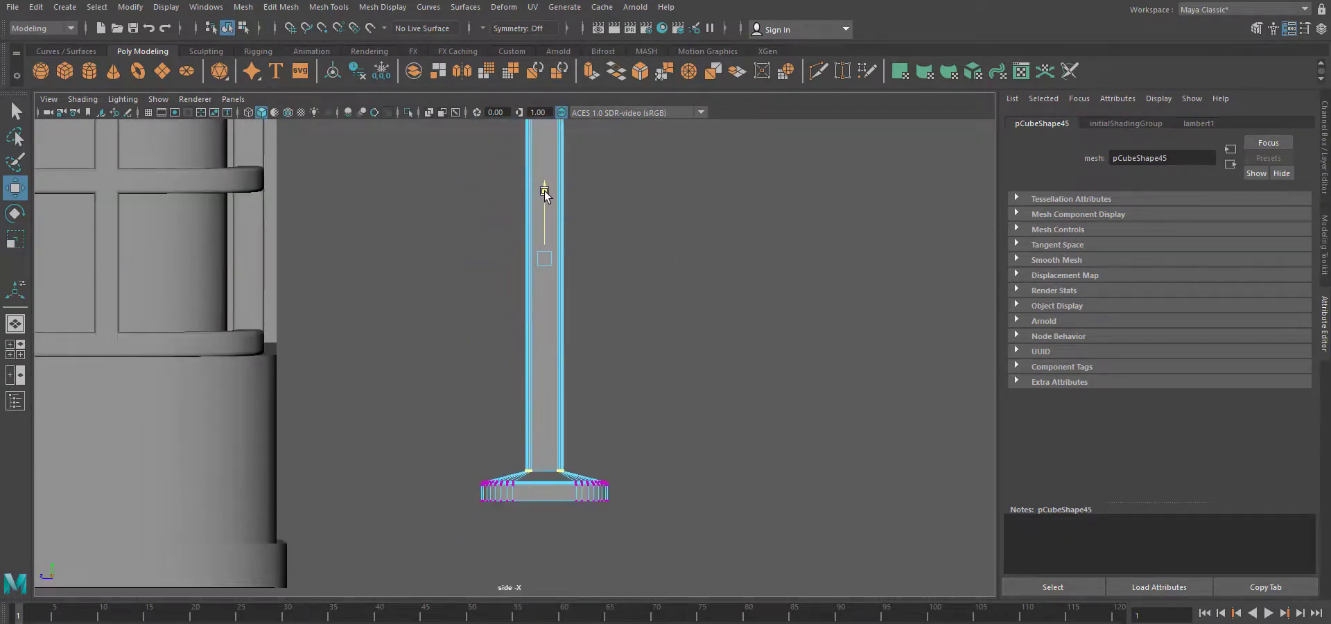
{"action": "scroll", "coordinate": [647, 419], "scroll_direction": "down", "scroll_amount": 8}
{"action": "scroll", "coordinate": [592, 375], "scroll_direction": "up", "scroll_amount": 4}
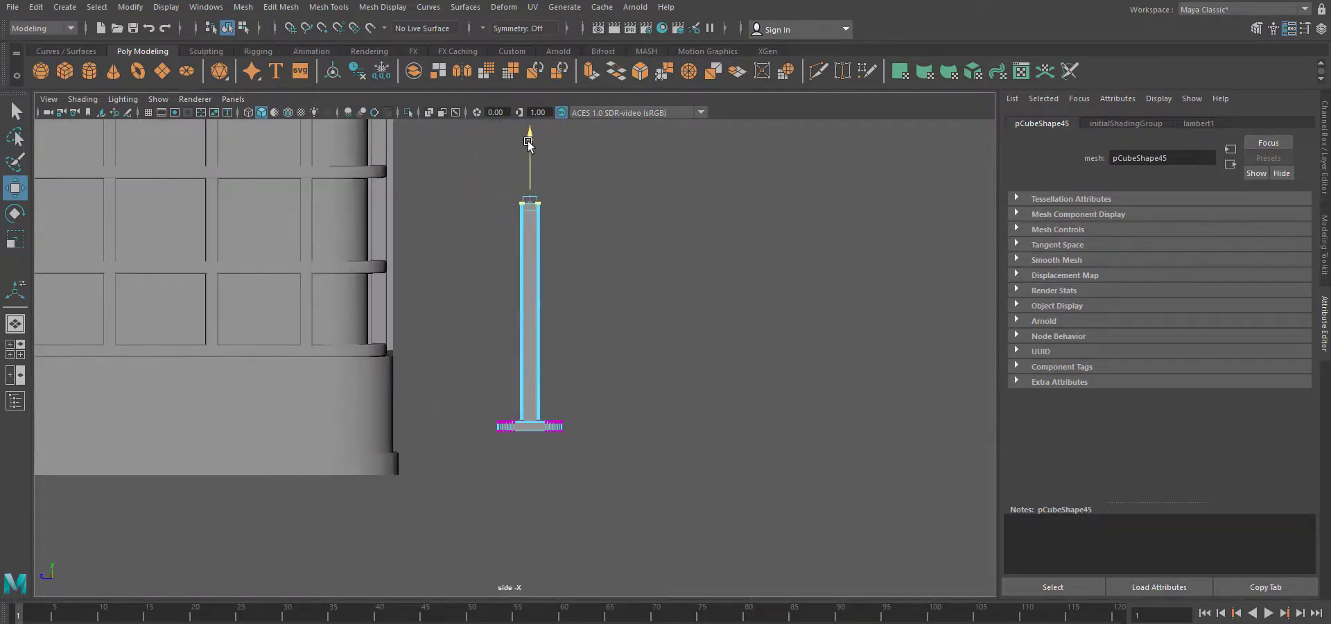
{"action": "left_click_drag", "start_coordinate": [532, 254], "coordinate": [545, 265]}
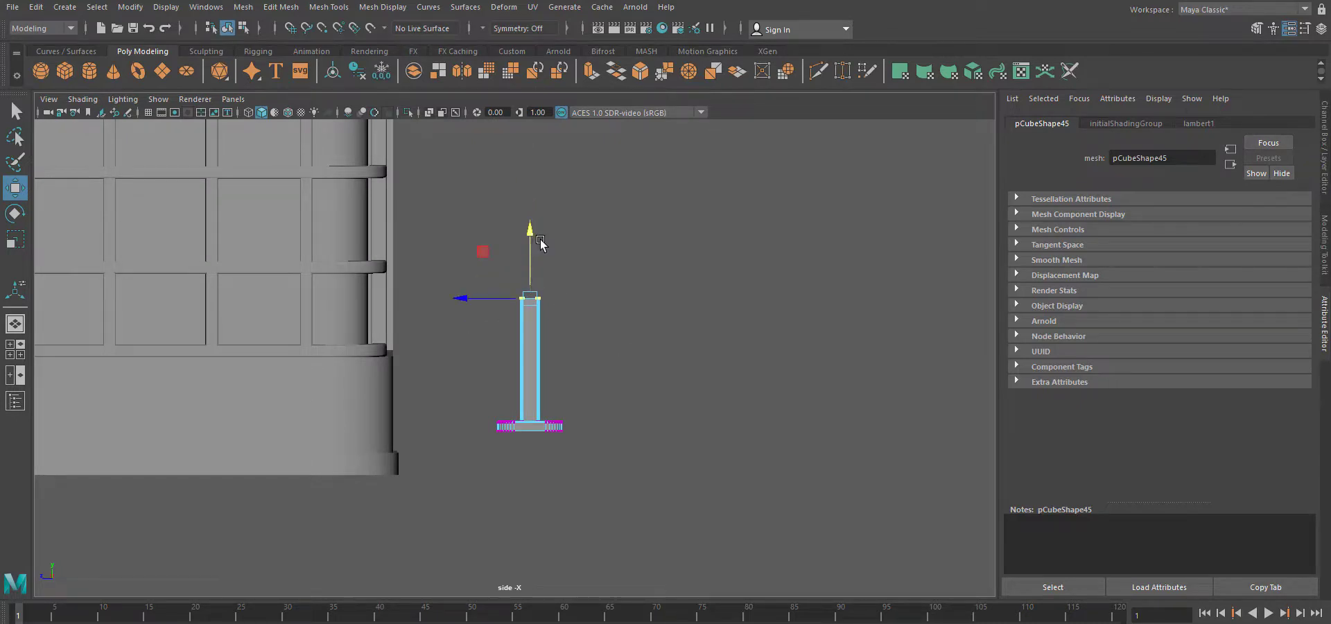
Extrude the stub's top face and inset it with a local scale of 0.817.
{"action": "key", "text": "space"}
{"action": "left_click_drag", "start_coordinate": [653, 404], "coordinate": [652, 371]}
{"action": "left_click_drag", "start_coordinate": [627, 481], "coordinate": [636, 506], "text": "alt"}
{"action": "right_click_drag", "start_coordinate": [636, 506], "coordinate": [731, 517], "text": "alt"}
{"action": "key", "text": "F11"}
{"action": "left_click", "coordinate": [529, 316]}
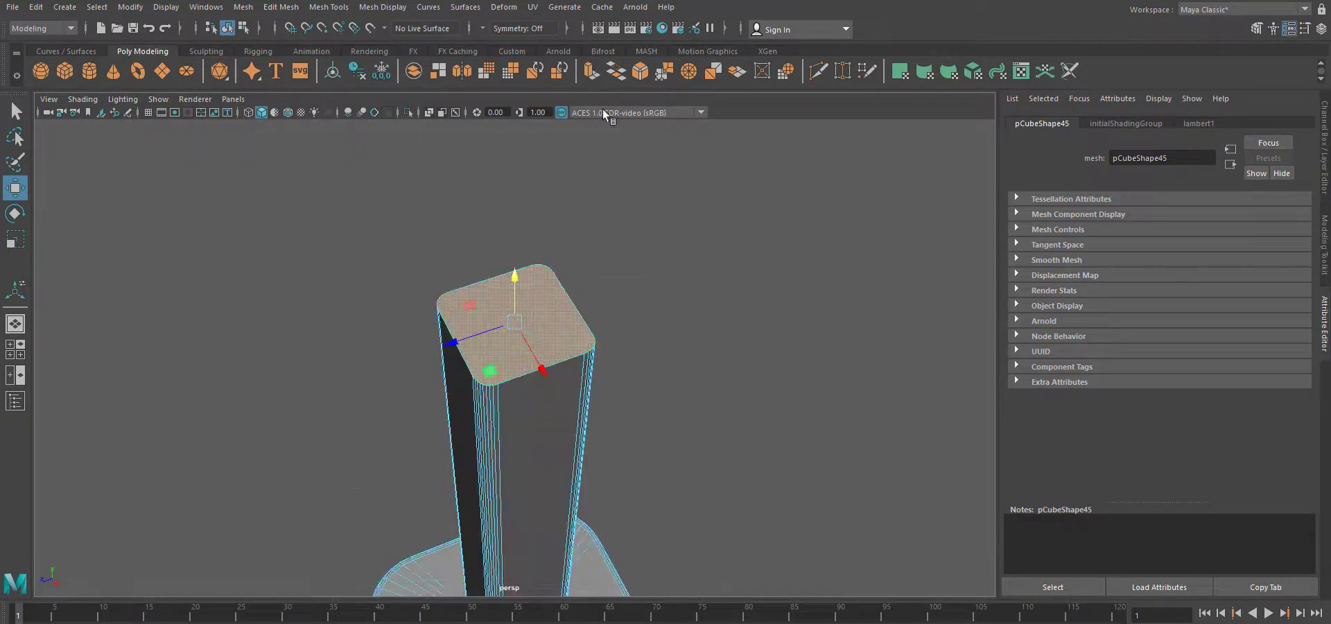
{"action": "key", "text": "ctrl+e"}
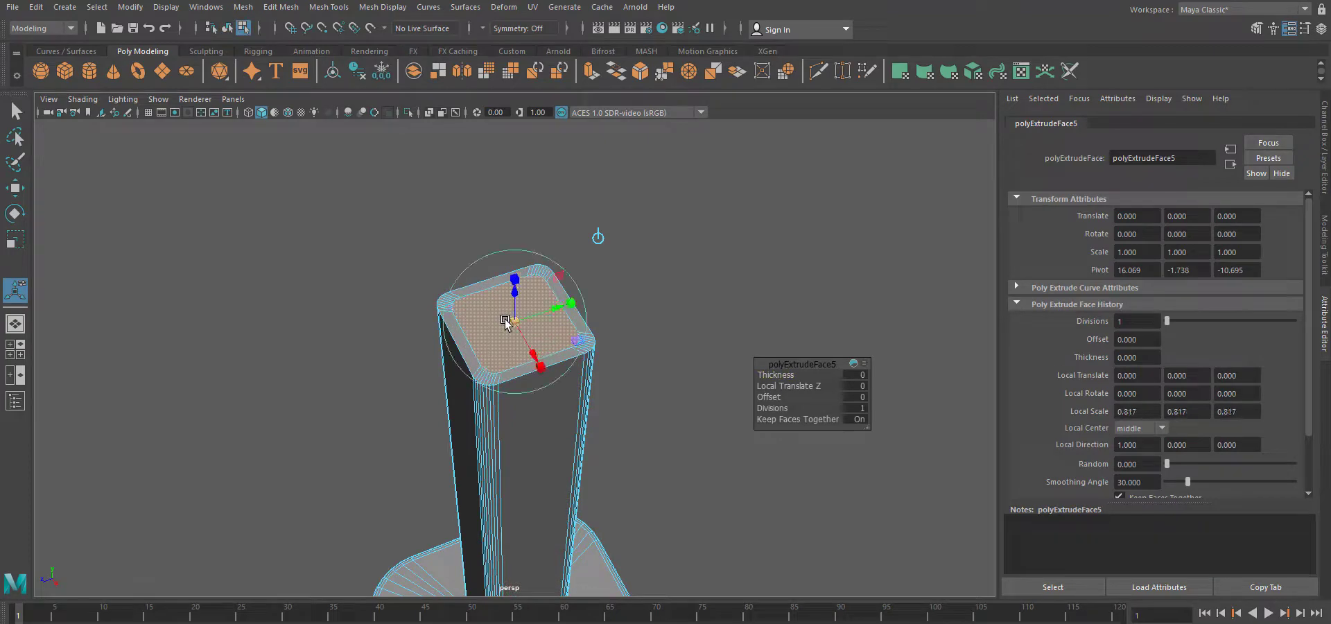
Extrude the inset face again and pull it up into a tall, thin pole, ending with a local translate Z of about 7.98.
{"action": "key", "text": "ctrl+e"}
{"action": "left_click_drag", "start_coordinate": [515, 291], "coordinate": [516, 150]}
{"action": "key", "text": "f"}
{"action": "key", "text": "ctrl+e"}
{"action": "left_click_drag", "start_coordinate": [617, 392], "coordinate": [622, 367], "text": "alt"}
{"action": "right_click_drag", "start_coordinate": [698, 350], "coordinate": [589, 347], "text": "alt"}
{"action": "left_click_drag", "start_coordinate": [517, 309], "coordinate": [517, 136]}
{"action": "left_click_drag", "start_coordinate": [565, 406], "coordinate": [570, 386], "text": "alt"}
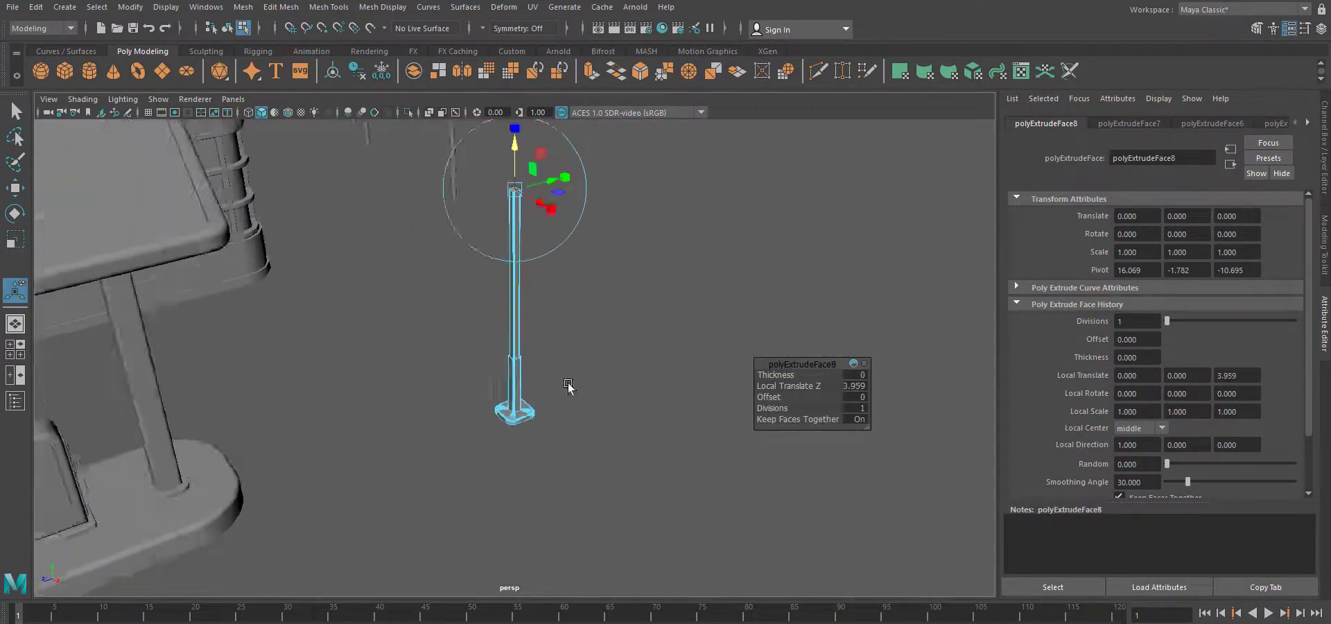
{"action": "right_click_drag", "start_coordinate": [571, 386], "coordinate": [534, 368], "text": "alt"}
{"action": "left_click_drag", "start_coordinate": [518, 223], "coordinate": [519, 196]}
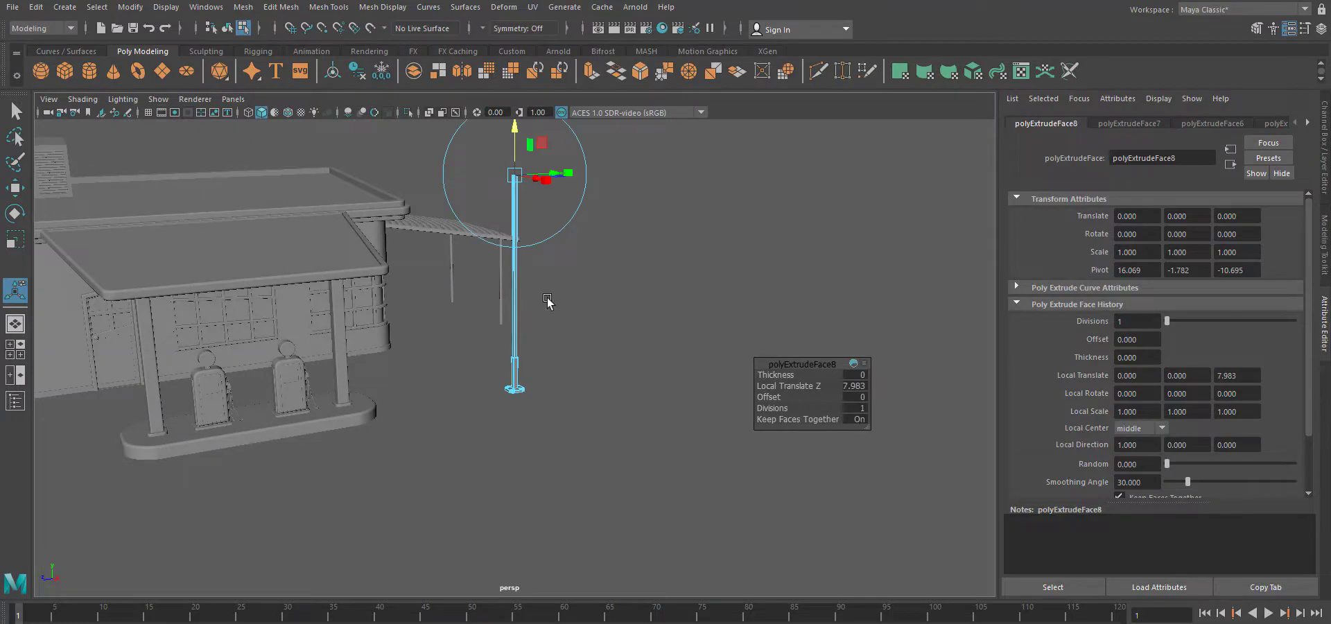
Return to object mode in the side view, move the pole toward the side awning and scale it up slightly.
{"action": "key", "text": "space"}
{"action": "left_click_drag", "start_coordinate": [561, 442], "coordinate": [627, 449]}
{"action": "middle_click_drag", "start_coordinate": [606, 496], "coordinate": [631, 543], "text": "alt"}
{"action": "right_click_drag", "start_coordinate": [631, 542], "coordinate": [598, 534], "text": "alt"}
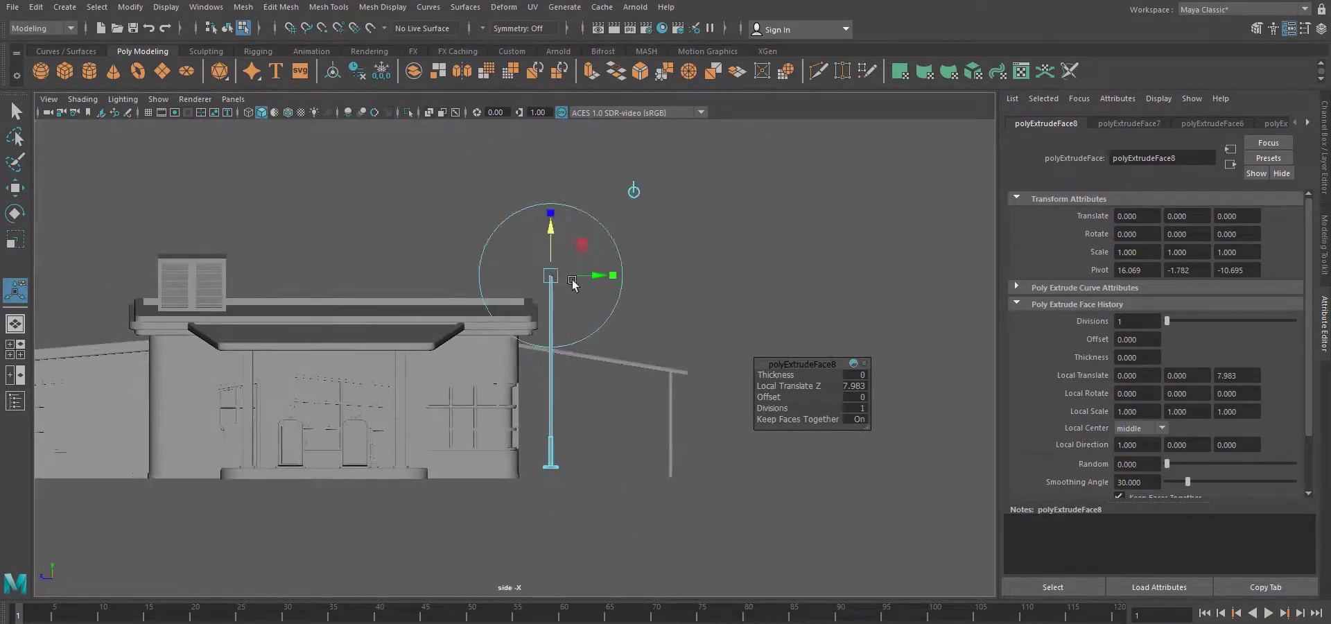
{"action": "right_click_drag", "start_coordinate": [550, 340], "coordinate": [589, 313]}
{"action": "key", "text": "w"}
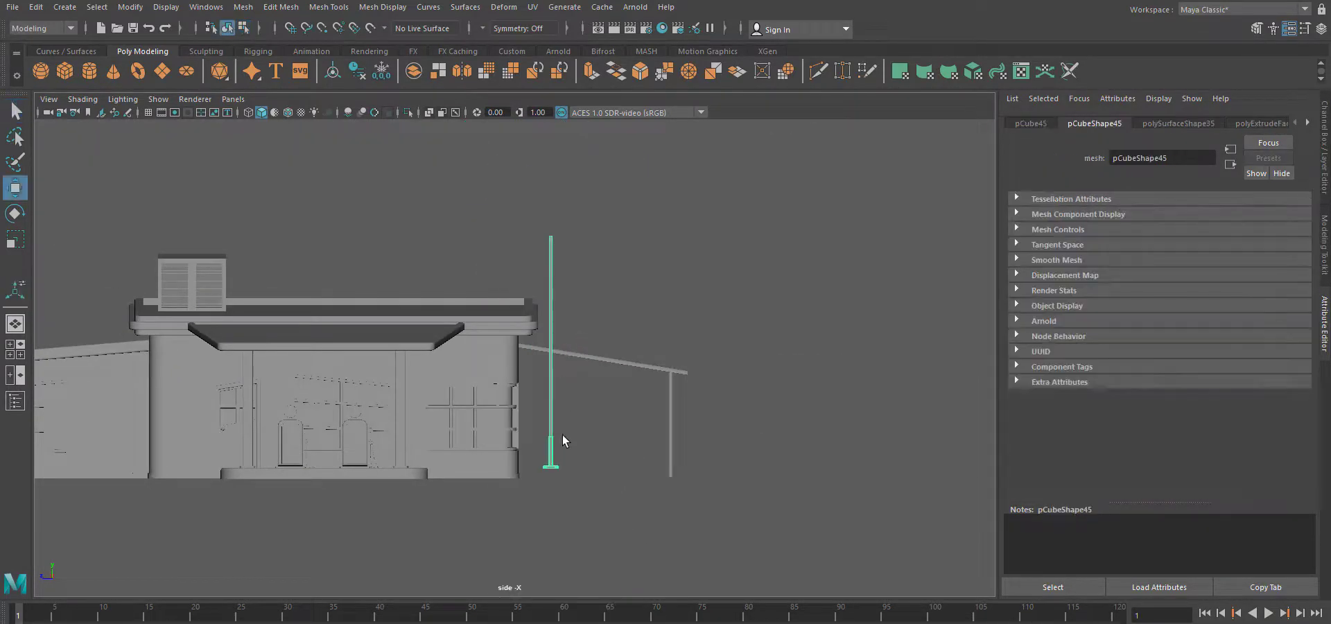
{"action": "left_click_drag", "start_coordinate": [550, 466], "coordinate": [627, 482]}
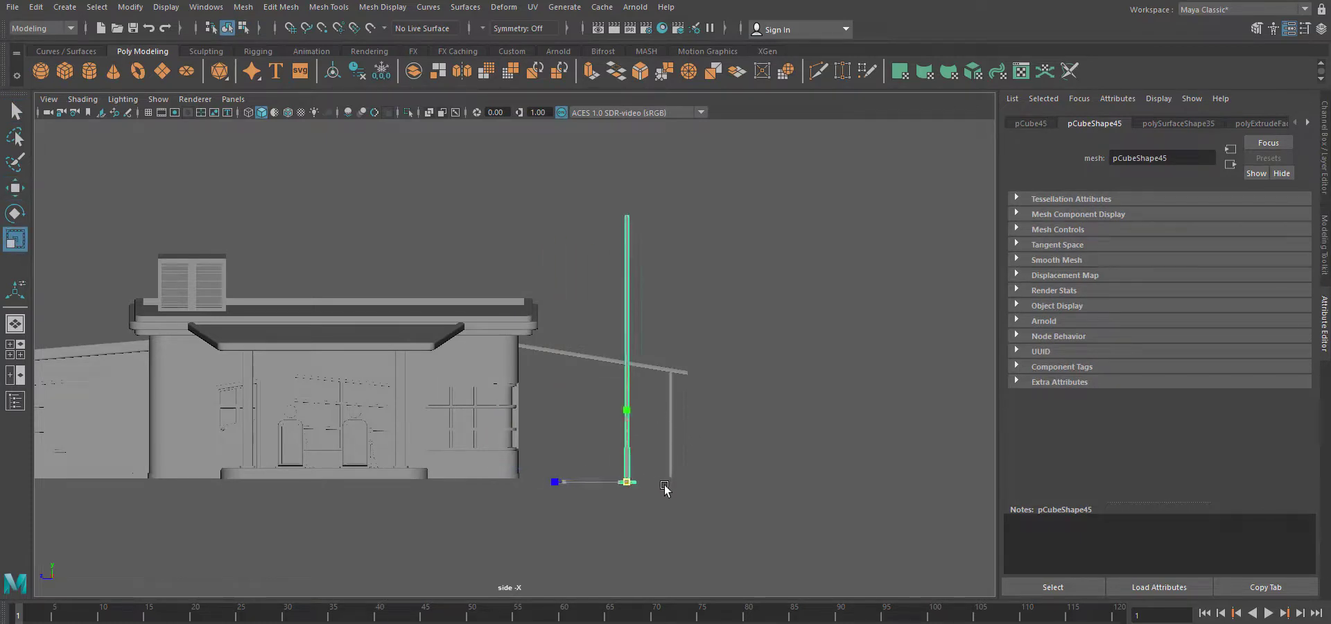
{"action": "left_click", "coordinate": [707, 500]}
Show layer1 as a ground reference, raise the pole so its base rests on the ground, and hide the layer.
{"action": "scroll", "coordinate": [686, 538], "scroll_direction": "up", "scroll_amount": 3}
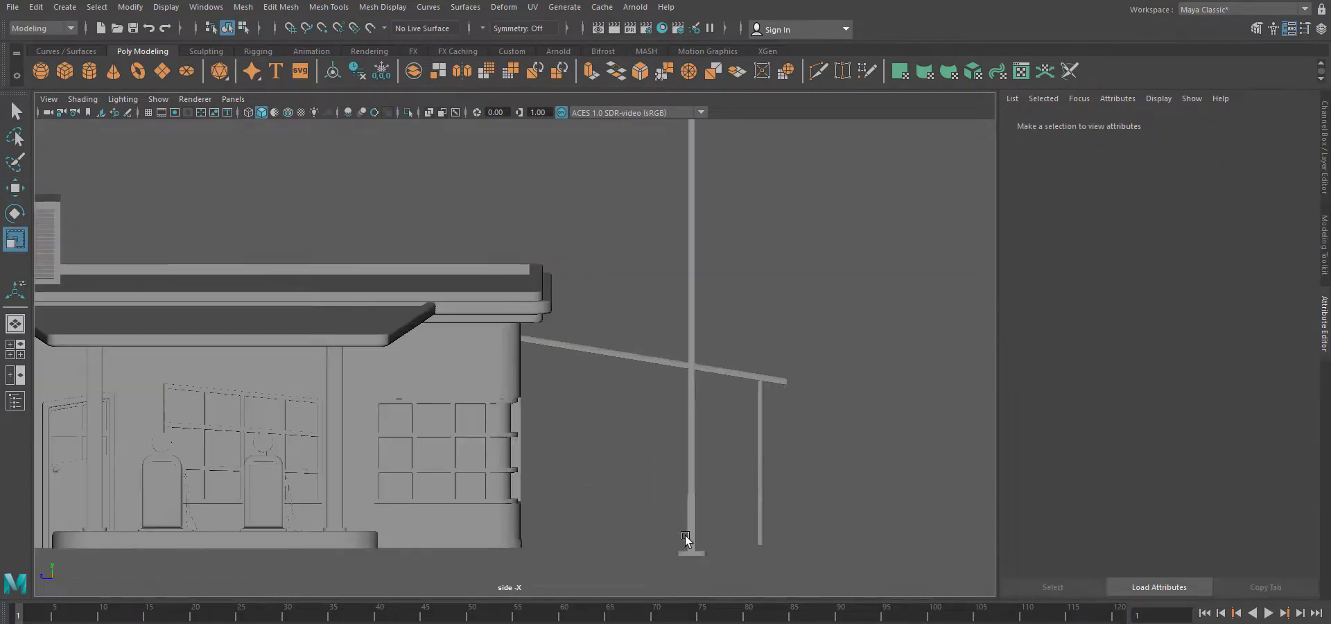
{"action": "middle_click_drag", "start_coordinate": [686, 538], "coordinate": [647, 489], "text": "alt"}
{"action": "left_click", "coordinate": [1321, 29]}
{"action": "left_click", "coordinate": [1151, 508]}
{"action": "scroll", "coordinate": [853, 545], "scroll_direction": "up", "scroll_amount": 2}
{"action": "middle_click_drag", "start_coordinate": [853, 542], "coordinate": [758, 387], "text": "alt"}
{"action": "scroll", "coordinate": [758, 386], "scroll_direction": "up", "scroll_amount": 4}
{"action": "left_click", "coordinate": [867, 508]}
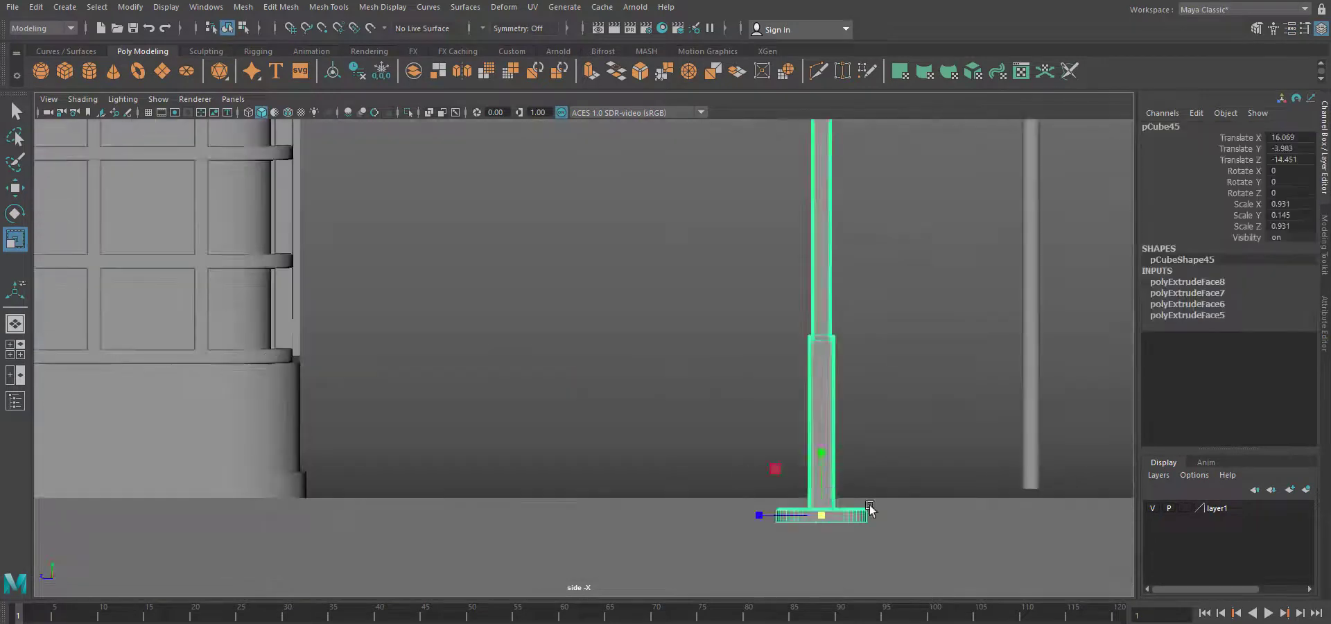
{"action": "scroll", "coordinate": [869, 508], "scroll_direction": "up", "scroll_amount": 3}
{"action": "middle_click_drag", "start_coordinate": [869, 508], "coordinate": [672, 373], "text": "alt"}
{"action": "key", "text": "w"}
{"action": "left_click_drag", "start_coordinate": [727, 387], "coordinate": [729, 351]}
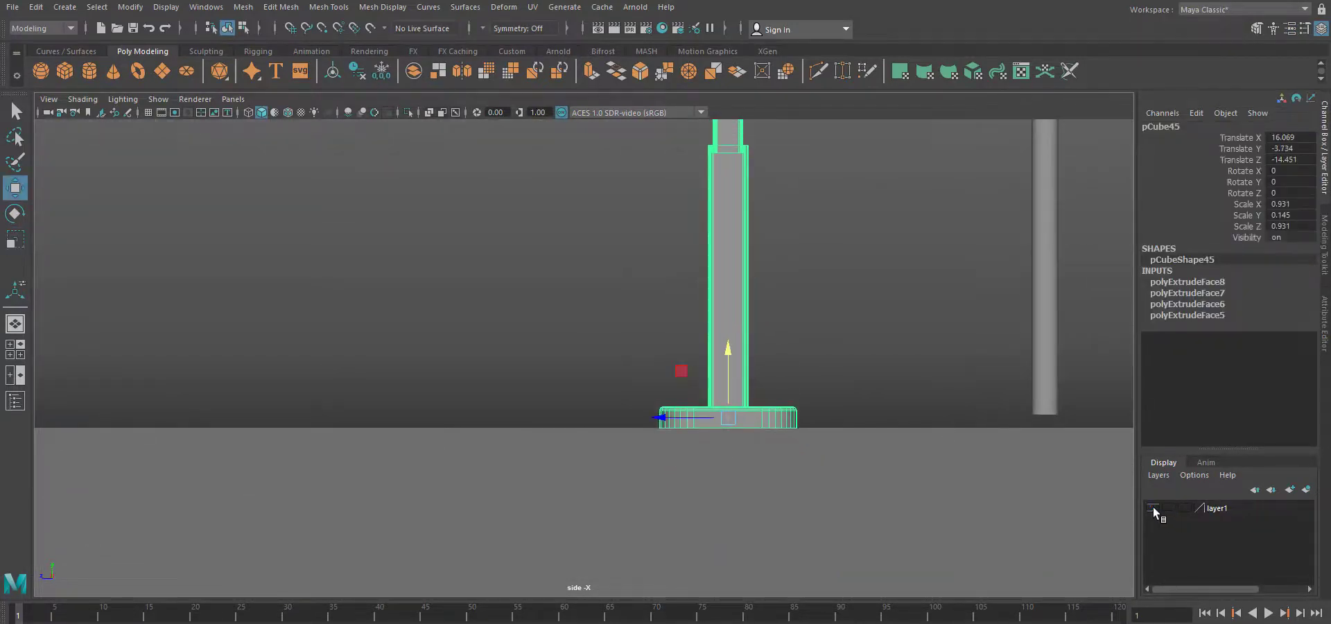
{"action": "left_click", "coordinate": [1152, 508]}
Reposition the pole in the top view to about Translate X 15.8 and Translate Z -13.6, in front of the side awning.
{"action": "key", "text": "space"}
{"action": "left_click_drag", "start_coordinate": [835, 431], "coordinate": [834, 393]}
{"action": "key", "text": "space"}
{"action": "left_click_drag", "start_coordinate": [831, 454], "coordinate": [749, 438]}
{"action": "scroll", "coordinate": [742, 435], "scroll_direction": "down", "scroll_amount": 4}
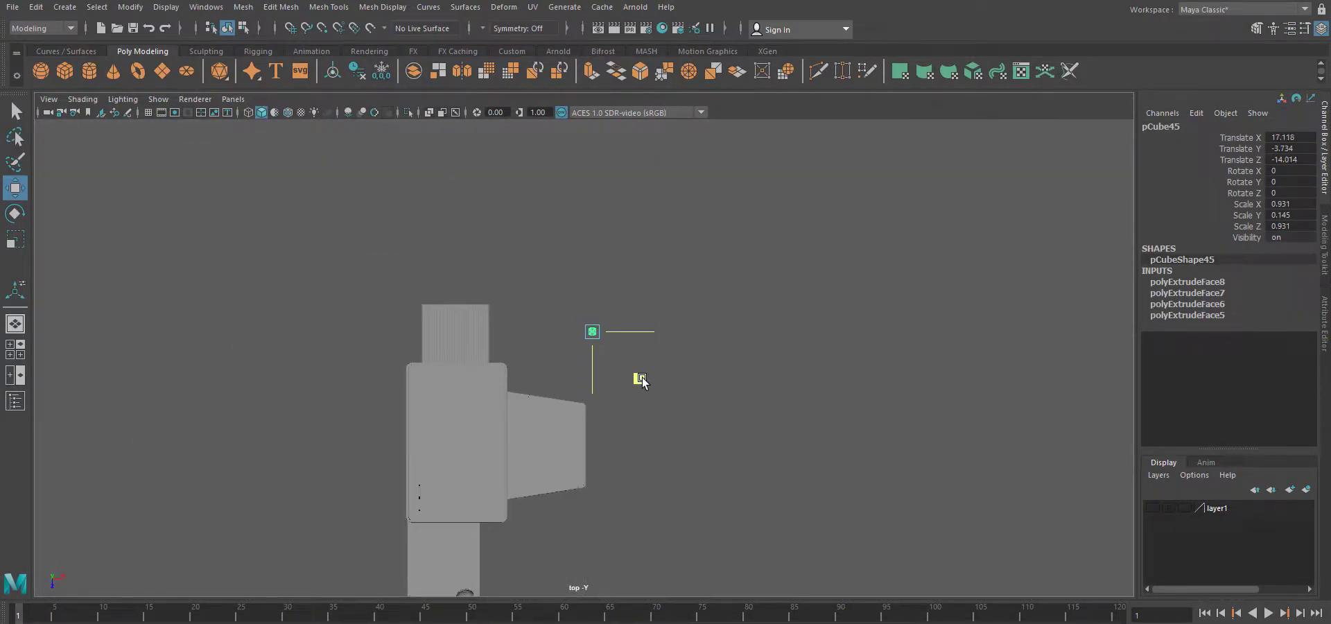
{"action": "left_click_drag", "start_coordinate": [634, 380], "coordinate": [632, 381]}
{"action": "key", "text": "space"}
{"action": "left_click_drag", "start_coordinate": [762, 379], "coordinate": [762, 345]}
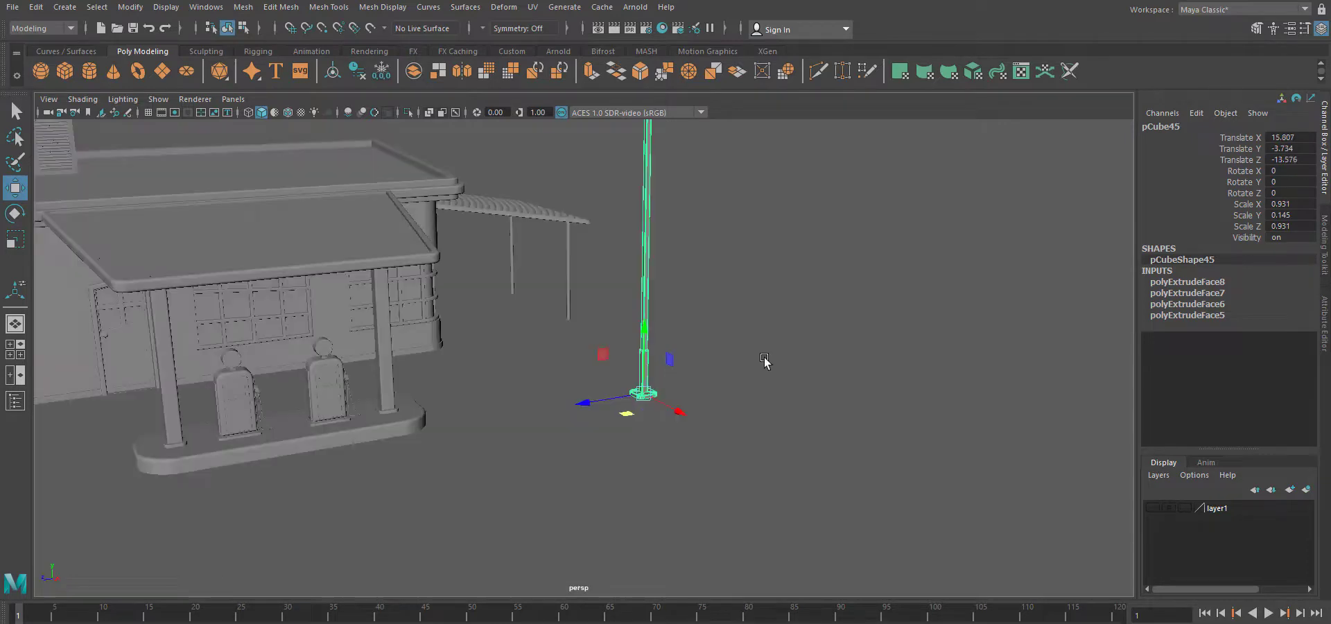
{"action": "scroll", "coordinate": [589, 505], "scroll_direction": "up", "scroll_amount": 4}
{"action": "middle_click_drag", "start_coordinate": [584, 511], "coordinate": [840, 481], "text": "alt"}
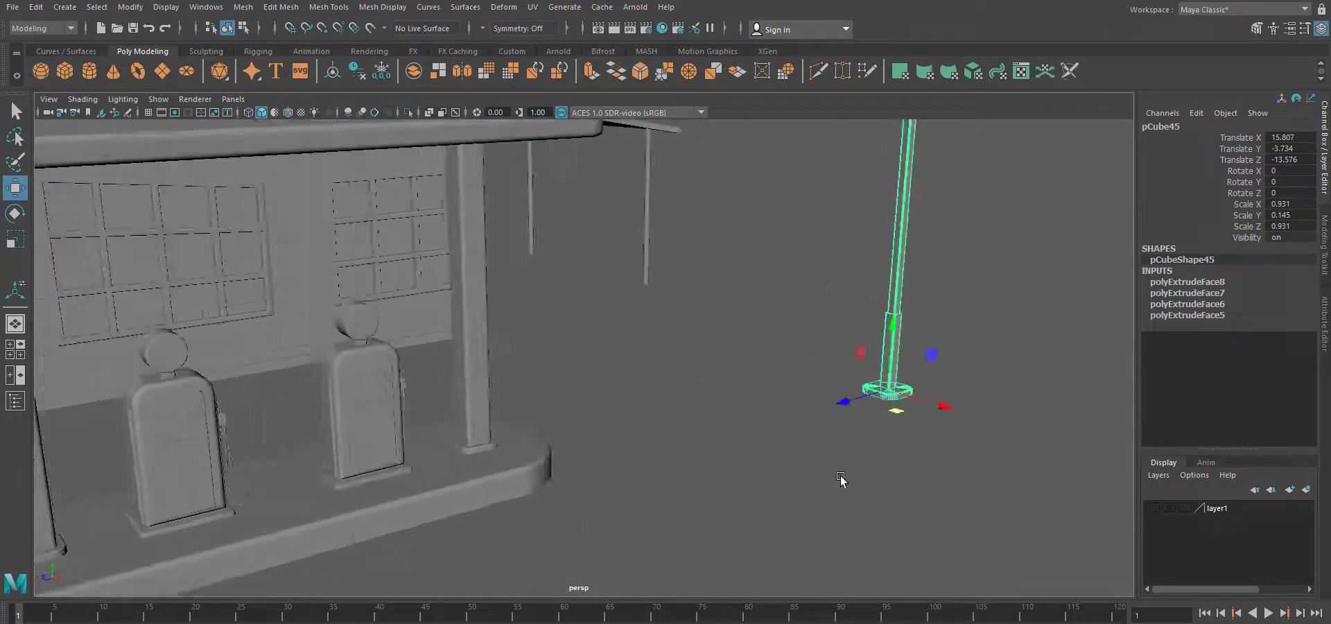
{"action": "left_click", "coordinate": [838, 483]}
Separate the gas pump nearest the pole into individual meshes and select its round head.
{"action": "scroll", "coordinate": [804, 489], "scroll_direction": "down", "scroll_amount": 4}
{"action": "scroll", "coordinate": [524, 455], "scroll_direction": "up", "scroll_amount": 3}
{"action": "middle_click_drag", "start_coordinate": [525, 455], "coordinate": [676, 467], "text": "alt"}
{"action": "scroll", "coordinate": [499, 388], "scroll_direction": "up", "scroll_amount": 5}
{"action": "left_click", "coordinate": [425, 291]}
{"action": "left_click_drag", "start_coordinate": [425, 429], "coordinate": [478, 455], "text": "alt"}
{"action": "scroll", "coordinate": [478, 455], "scroll_direction": "up", "scroll_amount": 4}
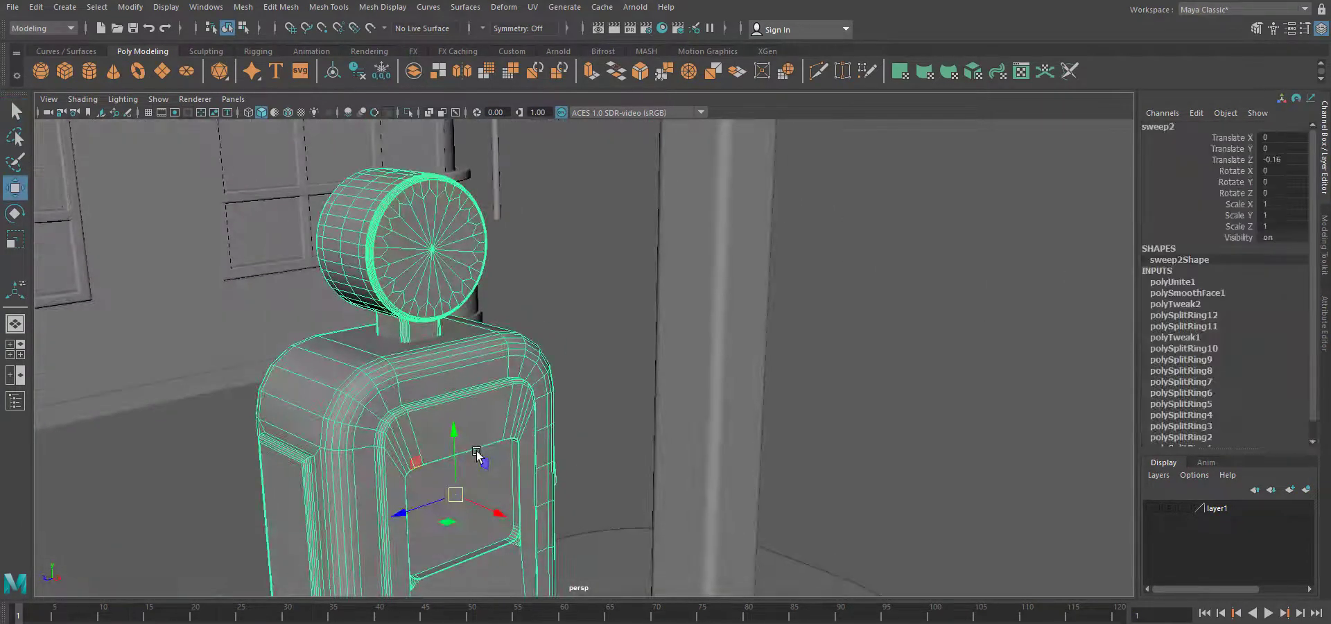
{"action": "left_click", "coordinate": [243, 8]}
{"action": "left_click", "coordinate": [269, 70]}
{"action": "left_click", "coordinate": [244, 8]}
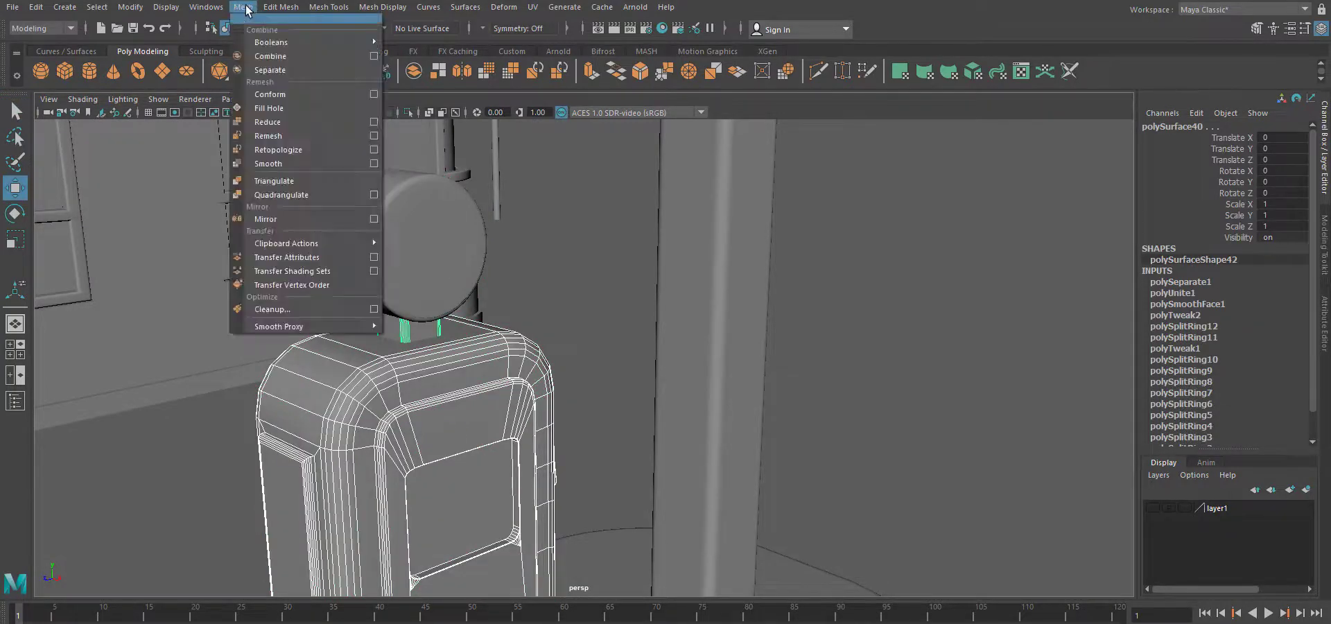
{"action": "left_click", "coordinate": [243, 7]}
{"action": "left_click", "coordinate": [462, 314]}
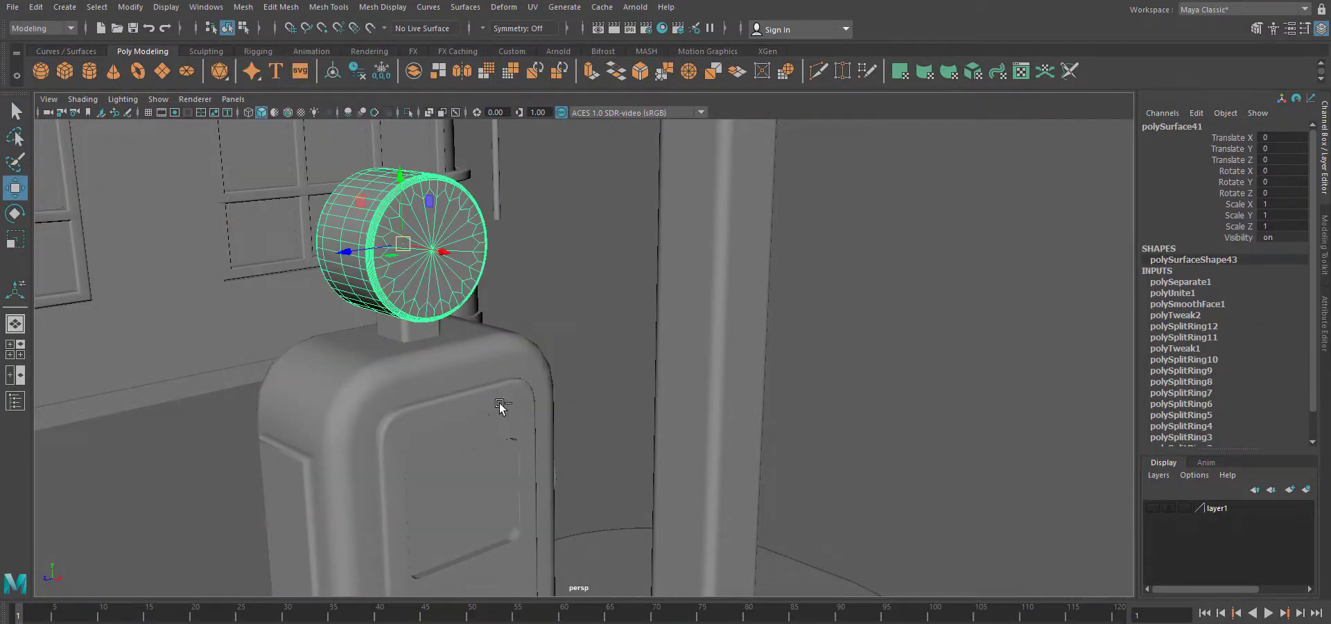
Duplicate the pump's round head, move the copy out beside the pumps and enlarge it into a big disc.
{"action": "key", "text": "ctrl+d"}
{"action": "left_click_drag", "start_coordinate": [444, 252], "coordinate": [776, 335]}
{"action": "scroll", "coordinate": [836, 431], "scroll_direction": "down", "scroll_amount": 5}
{"action": "left_click_drag", "start_coordinate": [835, 431], "coordinate": [776, 472], "text": "alt"}
{"action": "left_click_drag", "start_coordinate": [520, 440], "coordinate": [784, 387]}
{"action": "scroll", "coordinate": [866, 394], "scroll_direction": "up", "scroll_amount": 3}
{"action": "middle_click_drag", "start_coordinate": [870, 395], "coordinate": [728, 438], "text": "alt"}
{"action": "left_click_drag", "start_coordinate": [822, 386], "coordinate": [892, 462]}
{"action": "scroll", "coordinate": [965, 454], "scroll_direction": "down", "scroll_amount": 2}
Thin the enlarged disc in the top view by moving the vertices of its two faces inward.
{"action": "key", "text": "space"}
{"action": "key", "text": "f"}
{"action": "right_click_drag", "start_coordinate": [668, 275], "coordinate": [608, 281]}
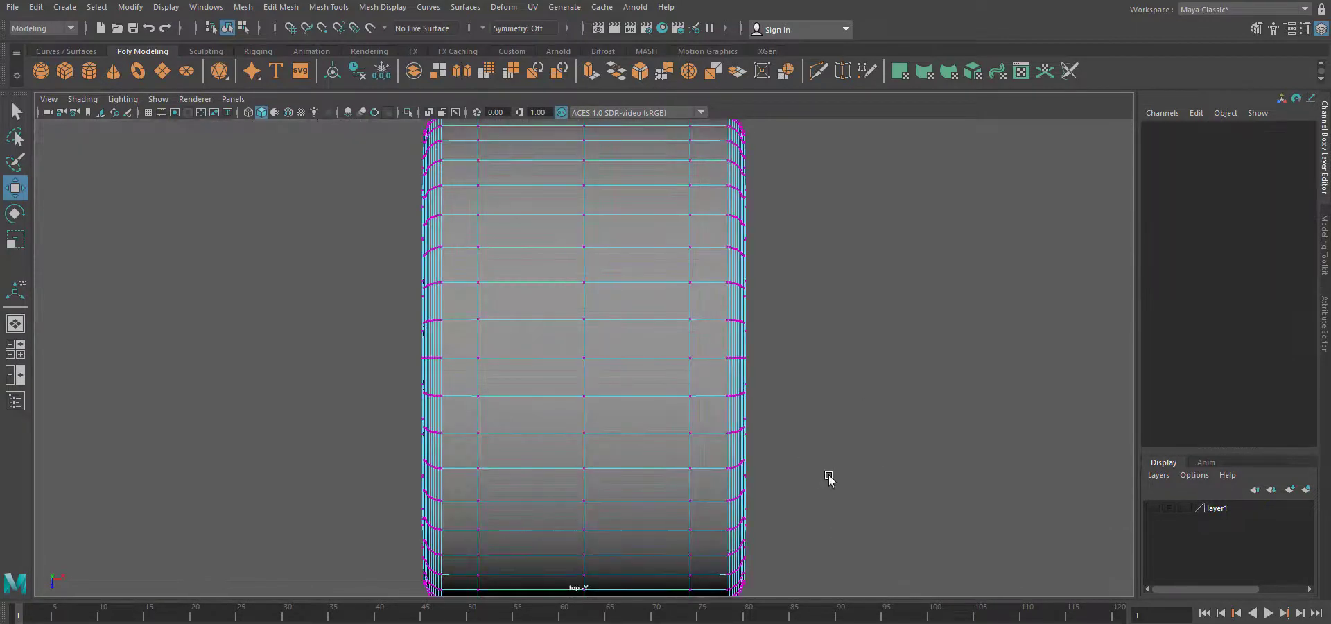
{"action": "scroll", "coordinate": [828, 478], "scroll_direction": "down", "scroll_amount": 5}
{"action": "left_click_drag", "start_coordinate": [658, 482], "coordinate": [589, 235]}
{"action": "left_click_drag", "start_coordinate": [674, 364], "coordinate": [643, 367]}
{"action": "scroll", "coordinate": [695, 474], "scroll_direction": "up", "scroll_amount": 5}
{"action": "left_click_drag", "start_coordinate": [748, 413], "coordinate": [609, 141]}
{"action": "left_click_drag", "start_coordinate": [704, 360], "coordinate": [686, 359]}
{"action": "left_click_drag", "start_coordinate": [549, 380], "coordinate": [473, 141]}
{"action": "left_click_drag", "start_coordinate": [549, 357], "coordinate": [568, 602]}
{"action": "left_click_drag", "start_coordinate": [607, 358], "coordinate": [621, 359]}
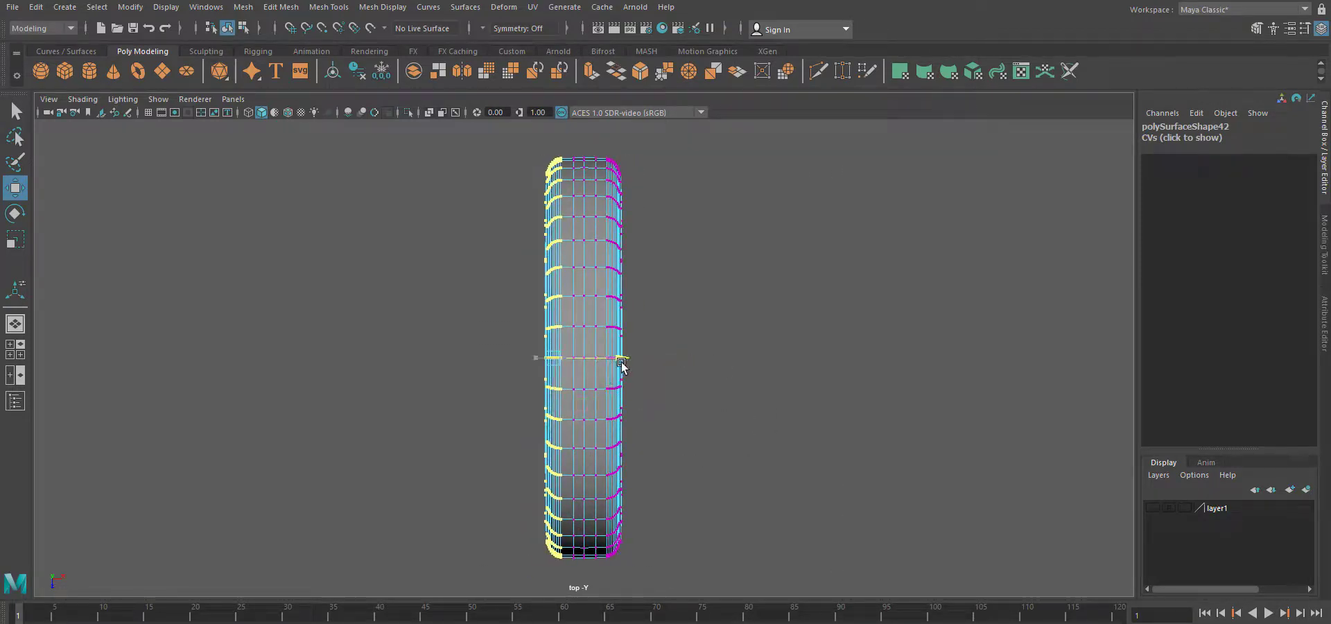
Scale the disc into a wide oval sign with scale values of about 5.42, 4.86 and 9.71 in X, Y and Z.
{"action": "right_click_drag", "start_coordinate": [769, 395], "coordinate": [817, 370]}
{"action": "key", "text": "space"}
{"action": "key", "text": "space"}
{"action": "key", "text": "r"}
{"action": "left_click_drag", "start_coordinate": [605, 405], "coordinate": [607, 350]}
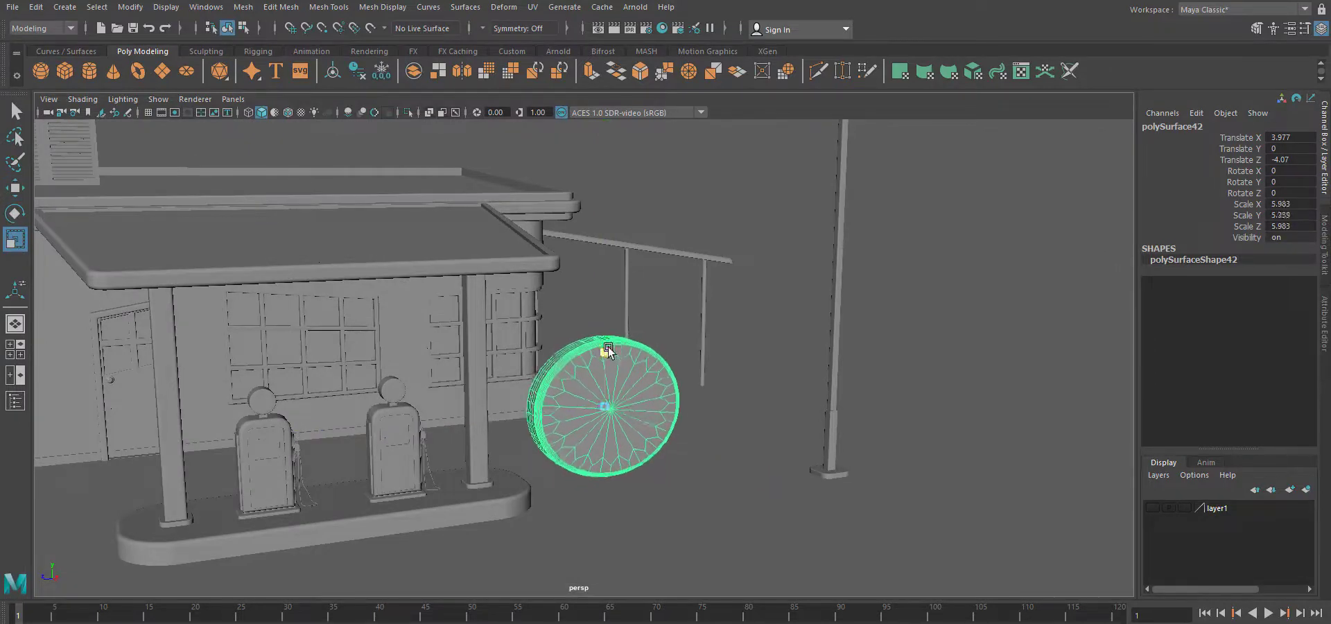
{"action": "left_click_drag", "start_coordinate": [614, 413], "coordinate": [618, 414]}
{"action": "left_click_drag", "start_coordinate": [618, 414], "coordinate": [573, 439], "text": "alt"}
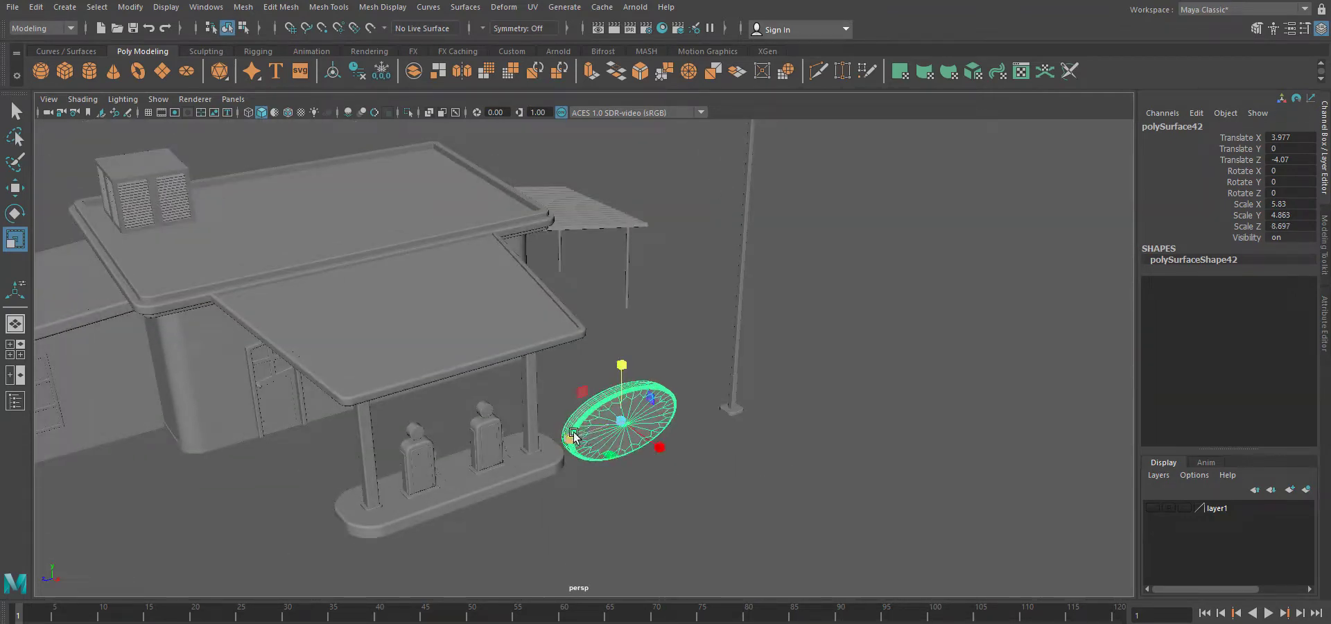
{"action": "left_click", "coordinate": [733, 483]}
{"action": "scroll", "coordinate": [733, 483], "scroll_direction": "down", "scroll_amount": 5}
{"action": "mouse_move", "coordinate": [733, 483]}
{"action": "left_mouse_down", "text": "alt"}
{"action": "mouse_move", "coordinate": [716, 490]}
{"action": "mouse_move", "coordinate": [811, 490]}
{"action": "mouse_move", "coordinate": [740, 482]}
{"action": "left_mouse_up", "text": "alt"}
{"action": "scroll", "coordinate": [716, 490], "scroll_direction": "up", "scroll_amount": 6}
{"action": "key", "text": "w"}
{"action": "left_click", "coordinate": [768, 421]}
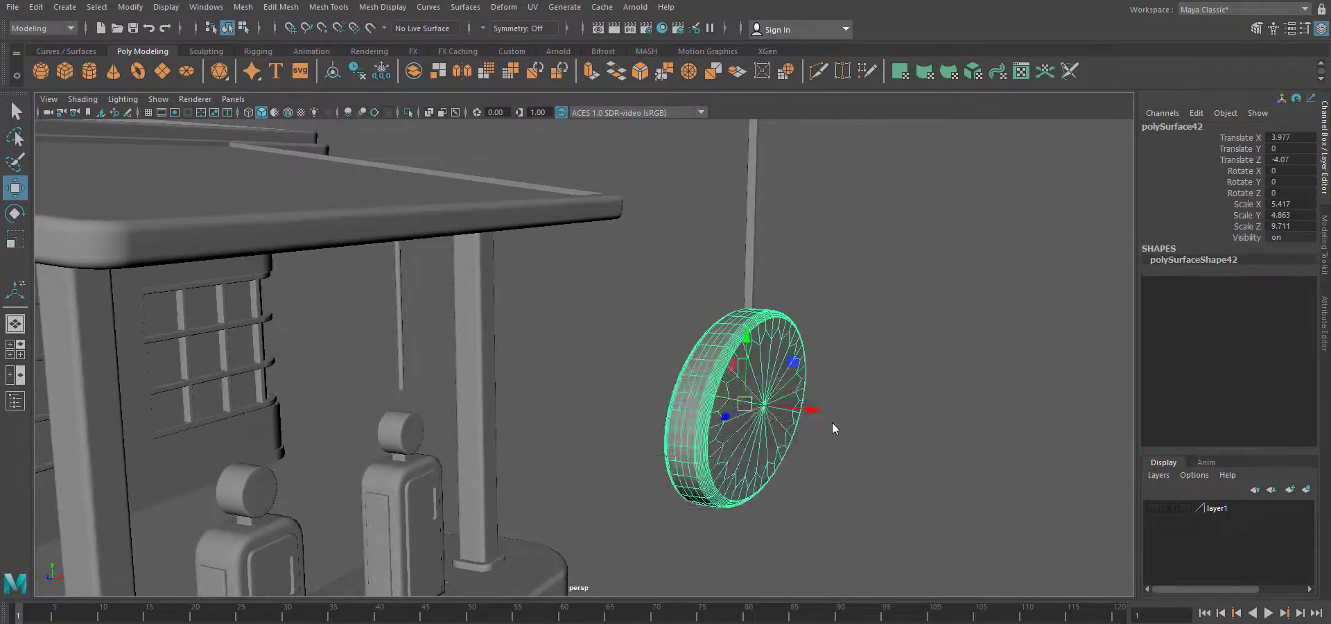
Move the oval sign to the top of the pole in the side view and tilt it about 7.8 degrees around X.
{"action": "key", "text": "space"}
{"action": "key", "text": "space"}
{"action": "scroll", "coordinate": [677, 520], "scroll_direction": "down", "scroll_amount": 2}
{"action": "left_click_drag", "start_coordinate": [442, 373], "coordinate": [607, 176]}
{"action": "middle_click_drag", "start_coordinate": [702, 285], "coordinate": [708, 330], "text": "alt"}
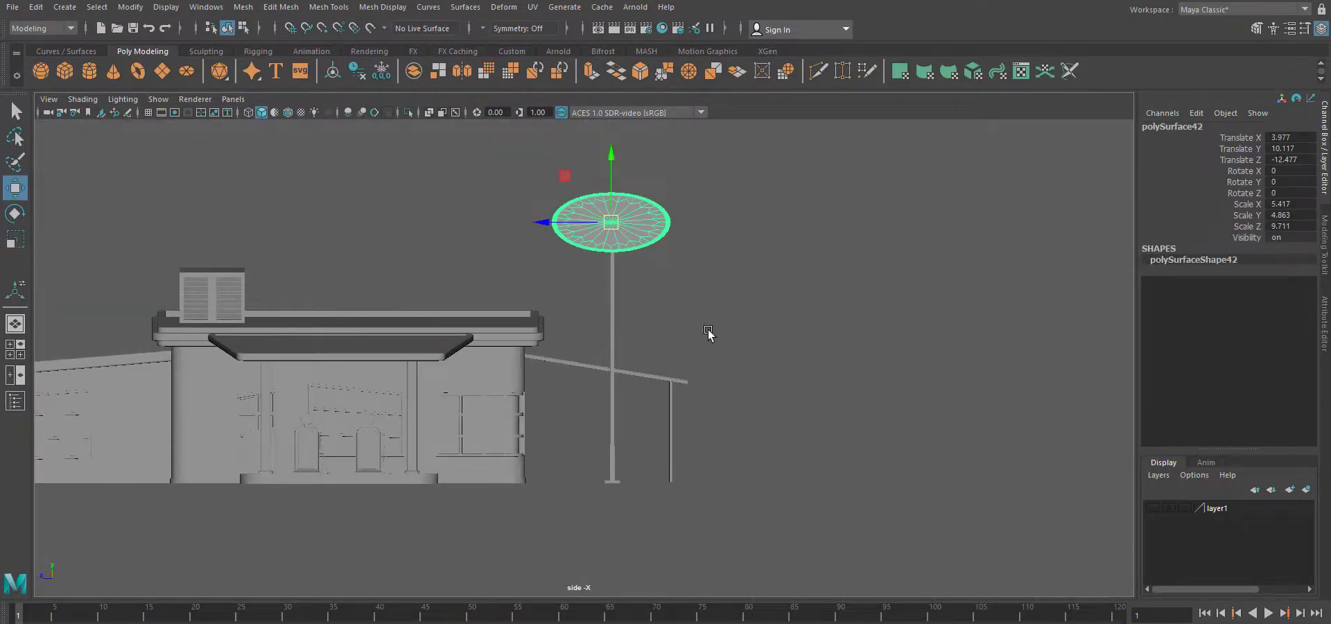
{"action": "key", "text": "e"}
{"action": "left_click_drag", "start_coordinate": [677, 197], "coordinate": [755, 326]}
{"action": "scroll", "coordinate": [762, 333], "scroll_direction": "up", "scroll_amount": 2}
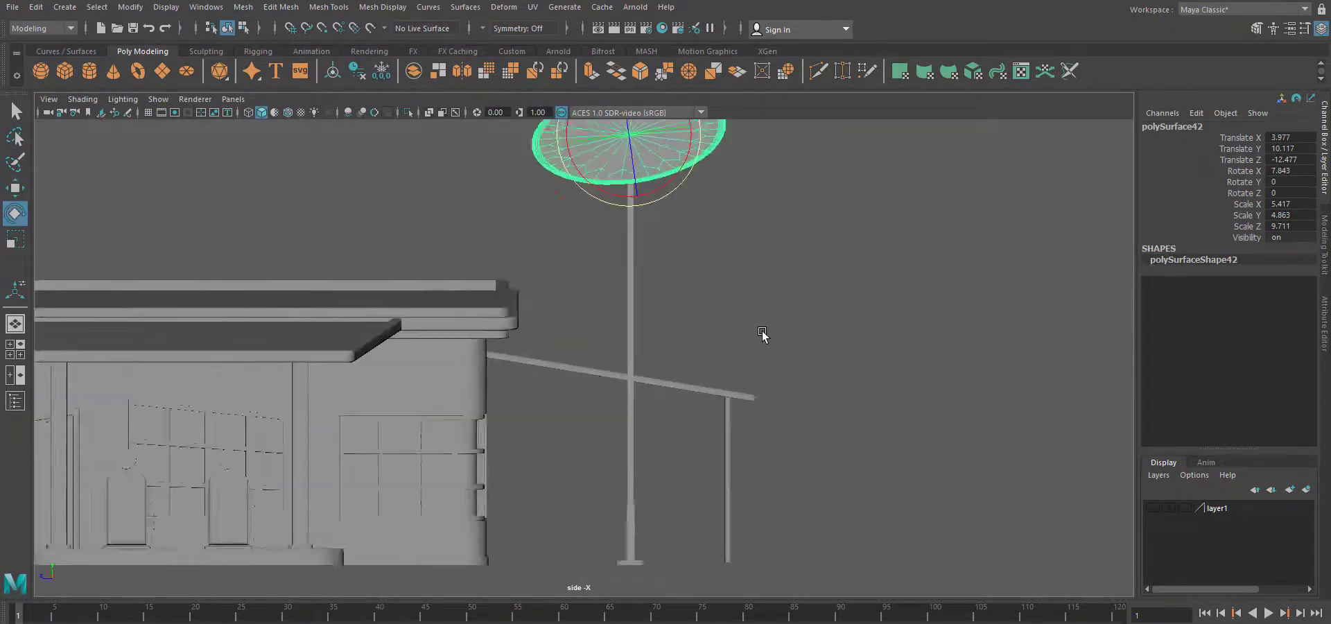
Show the wireframe and align the oval sign's centre with the pole's top in the side view.
{"action": "key", "text": "4"}
{"action": "middle_click_drag", "start_coordinate": [774, 298], "coordinate": [743, 555], "text": "alt"}
{"action": "scroll", "coordinate": [743, 555], "scroll_direction": "up", "scroll_amount": 5}
{"action": "key", "text": "w"}
{"action": "left_click_drag", "start_coordinate": [614, 379], "coordinate": [614, 338]}
{"action": "left_click_drag", "start_coordinate": [548, 401], "coordinate": [552, 402]}
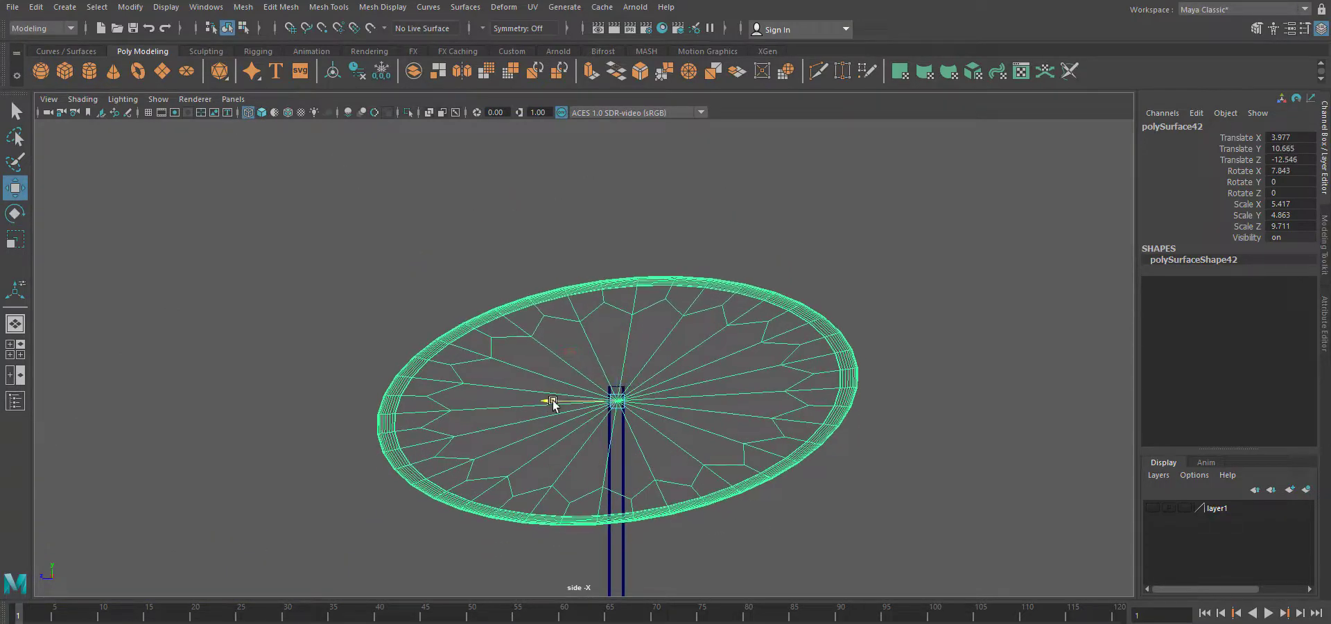
Move the oval sign along X to about 2.22 beside the pole in the top view and return to the shaded perspective view.
{"action": "key", "text": "space"}
{"action": "left_click", "coordinate": [730, 484]}
{"action": "left_click_drag", "start_coordinate": [654, 356], "coordinate": [522, 367]}
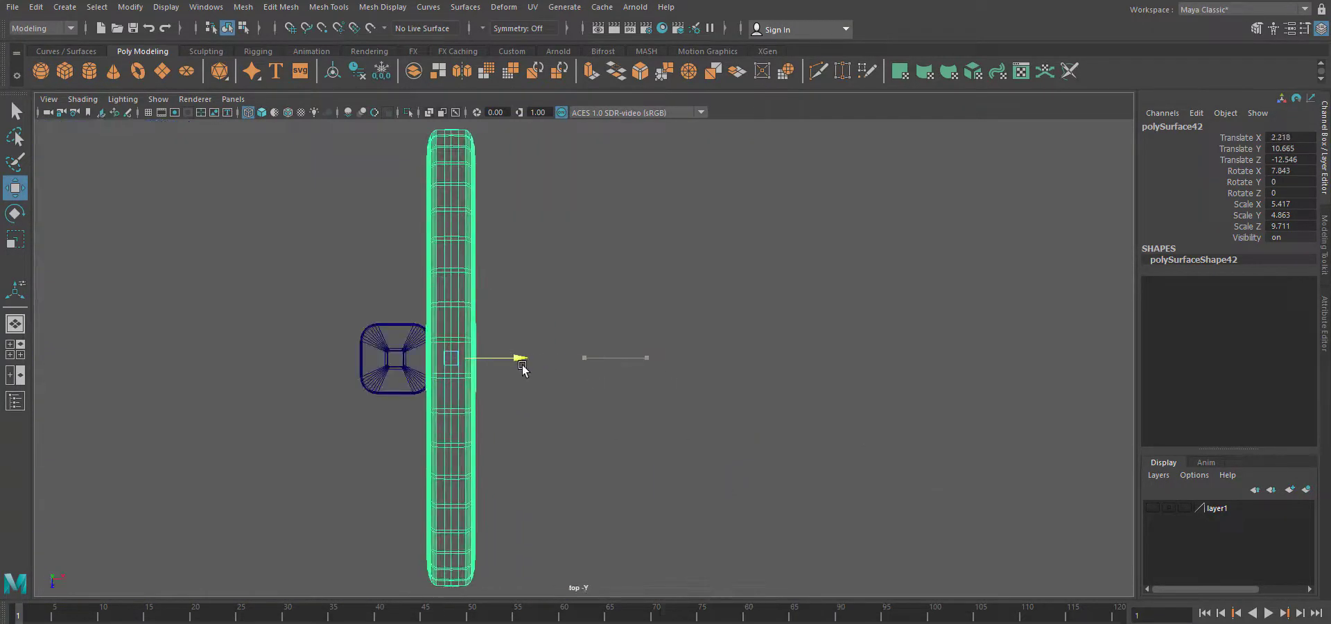
{"action": "key", "text": "space"}
{"action": "left_click_drag", "start_coordinate": [720, 468], "coordinate": [717, 376]}
{"action": "scroll", "coordinate": [653, 407], "scroll_direction": "down", "scroll_amount": 4}
{"action": "mouse_move", "coordinate": [653, 408]}
{"action": "left_mouse_down", "text": "alt"}
{"action": "mouse_move", "coordinate": [731, 503]}
{"action": "mouse_move", "coordinate": [765, 511]}
{"action": "left_mouse_up", "text": "alt"}
{"action": "left_click", "coordinate": [262, 113]}
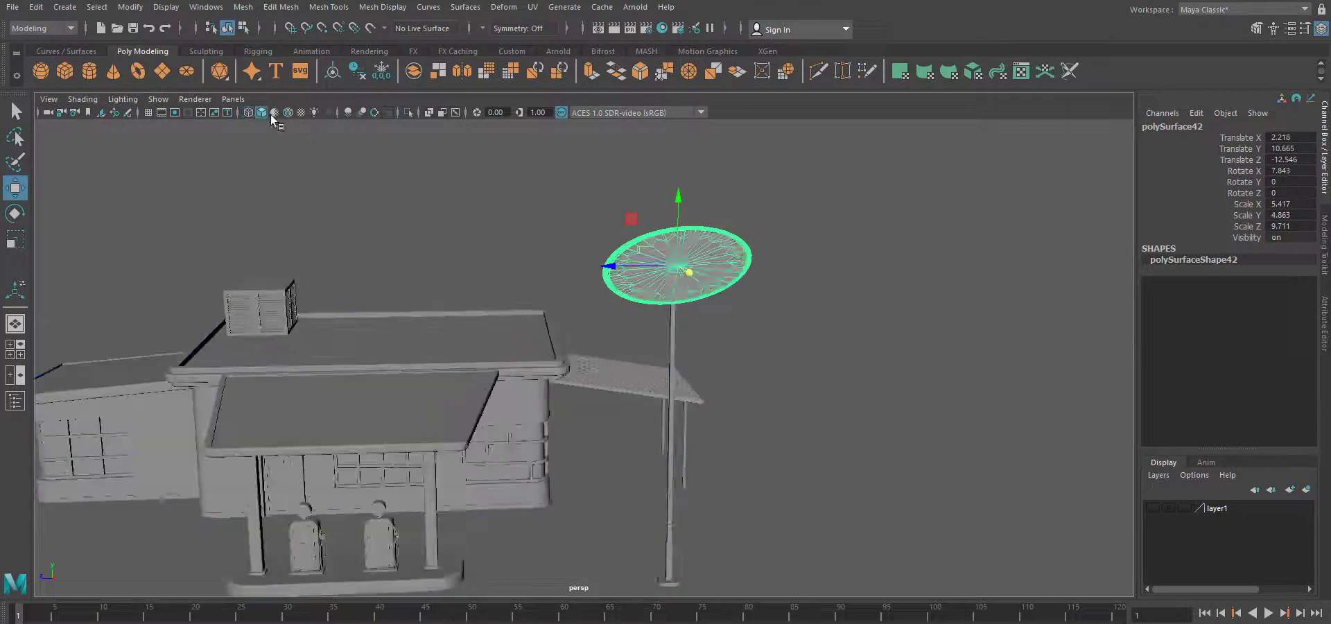
{"action": "left_click", "coordinate": [776, 444]}
{"action": "scroll", "coordinate": [784, 450], "scroll_direction": "down", "scroll_amount": 2}
{"action": "left_click_drag", "start_coordinate": [817, 450], "coordinate": [861, 466], "text": "alt"}
{"action": "scroll", "coordinate": [749, 472], "scroll_direction": "down", "scroll_amount": 4}
{"action": "left_click_drag", "start_coordinate": [603, 486], "coordinate": [659, 496], "text": "alt"}
{"action": "scroll", "coordinate": [659, 496], "scroll_direction": "up", "scroll_amount": 3}
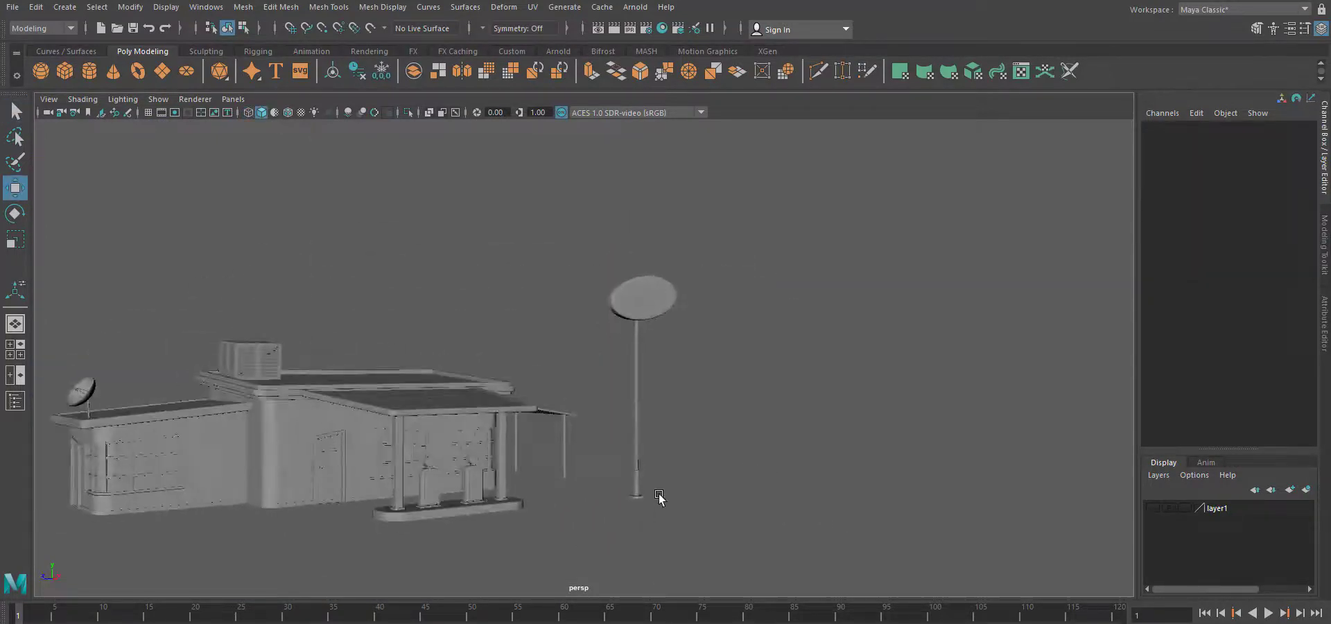
Add a cube, place it above the oval sign at Y about 12.05 in the side view and scale it uniformly to about 3.55.
{"action": "left_click", "coordinate": [449, 452]}
{"action": "left_click_drag", "start_coordinate": [295, 345], "coordinate": [436, 345]}
{"action": "key", "text": "space"}
{"action": "left_click_drag", "start_coordinate": [597, 351], "coordinate": [674, 352]}
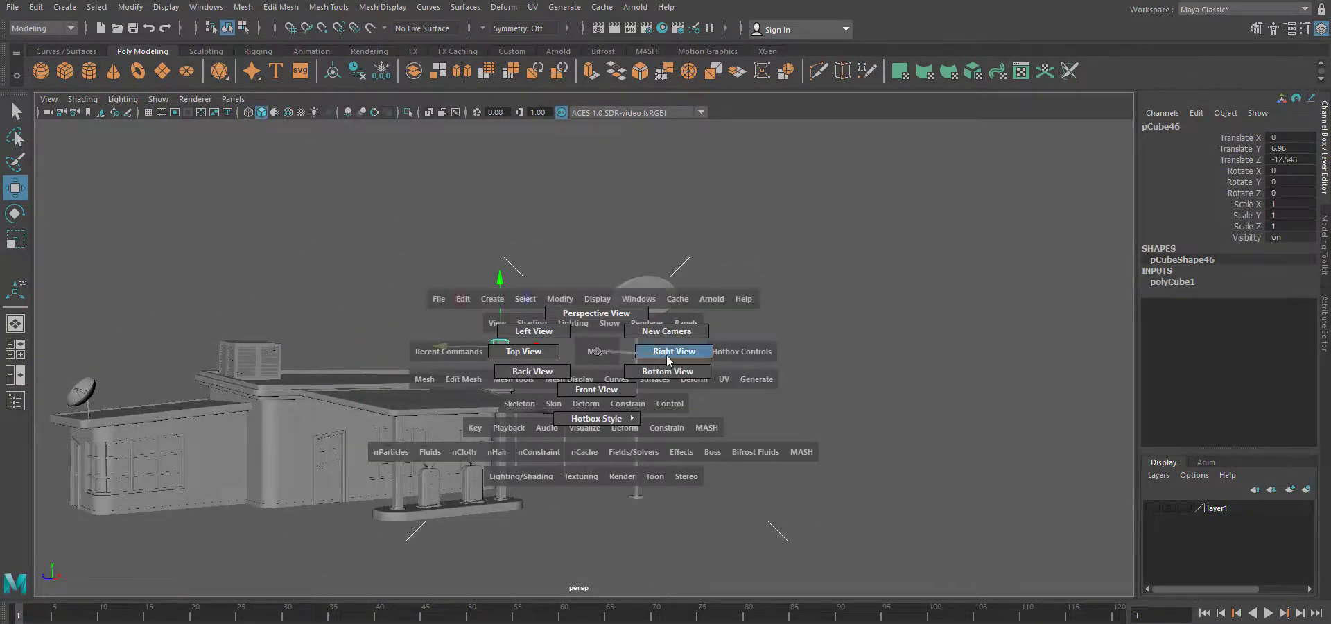
{"action": "middle_click_drag", "start_coordinate": [776, 409], "coordinate": [578, 455], "text": "alt"}
{"action": "scroll", "coordinate": [578, 455], "scroll_direction": "up", "scroll_amount": 2}
{"action": "key", "text": "r"}
{"action": "left_click_drag", "start_coordinate": [573, 323], "coordinate": [618, 321]}
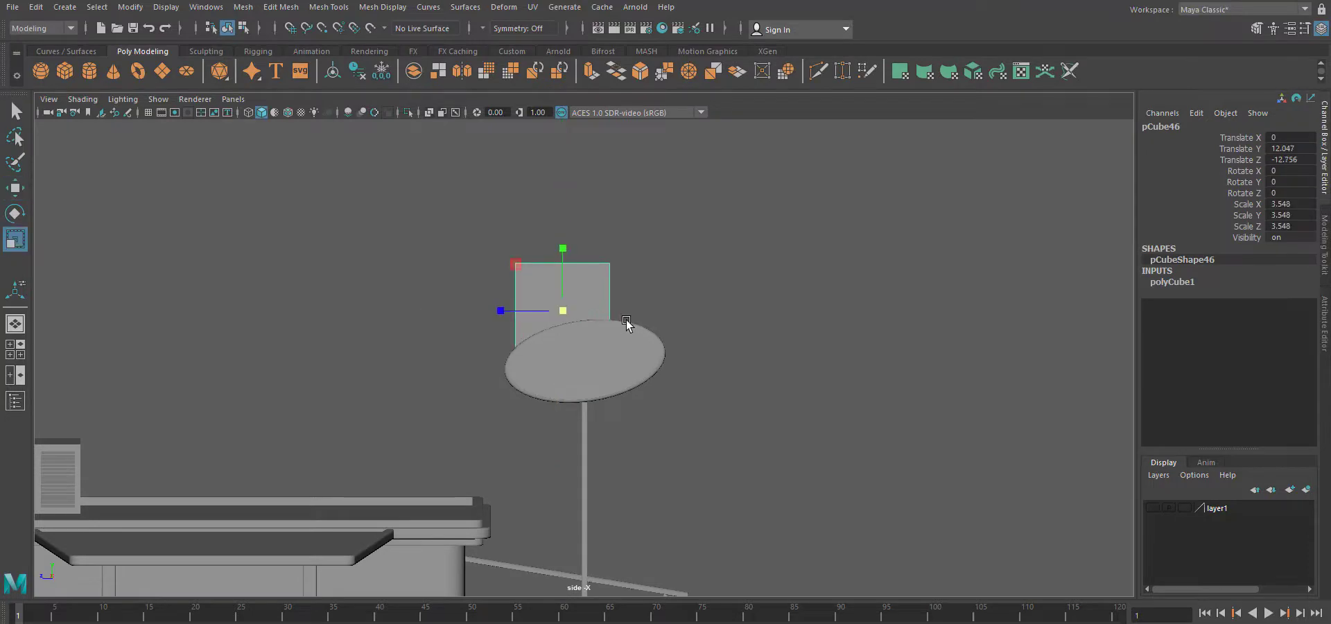
Reshape the cube into a slanted panel by moving its corner vertices, and shift it over the oval sign at Y about 10.85.
{"action": "right_click_drag", "start_coordinate": [592, 310], "coordinate": [537, 310]}
{"action": "left_click_drag", "start_coordinate": [477, 313], "coordinate": [534, 390]}
{"action": "key", "text": "w"}
{"action": "left_click_drag", "start_coordinate": [519, 354], "coordinate": [513, 374]}
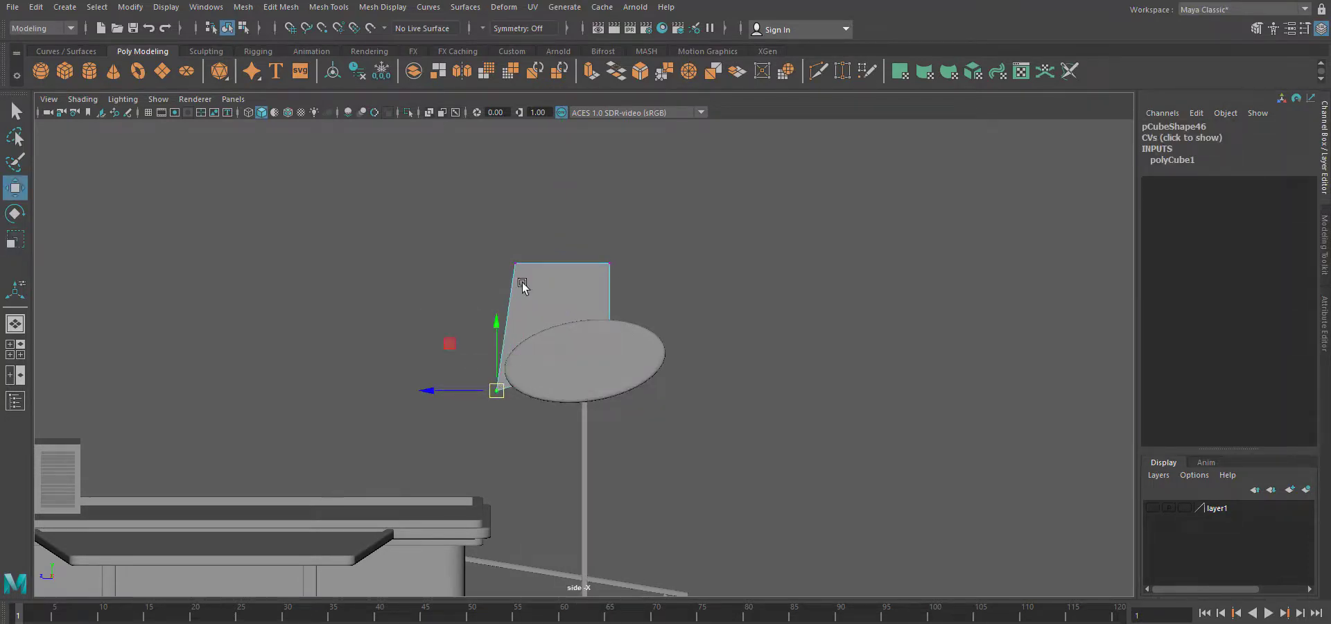
{"action": "key", "text": "4"}
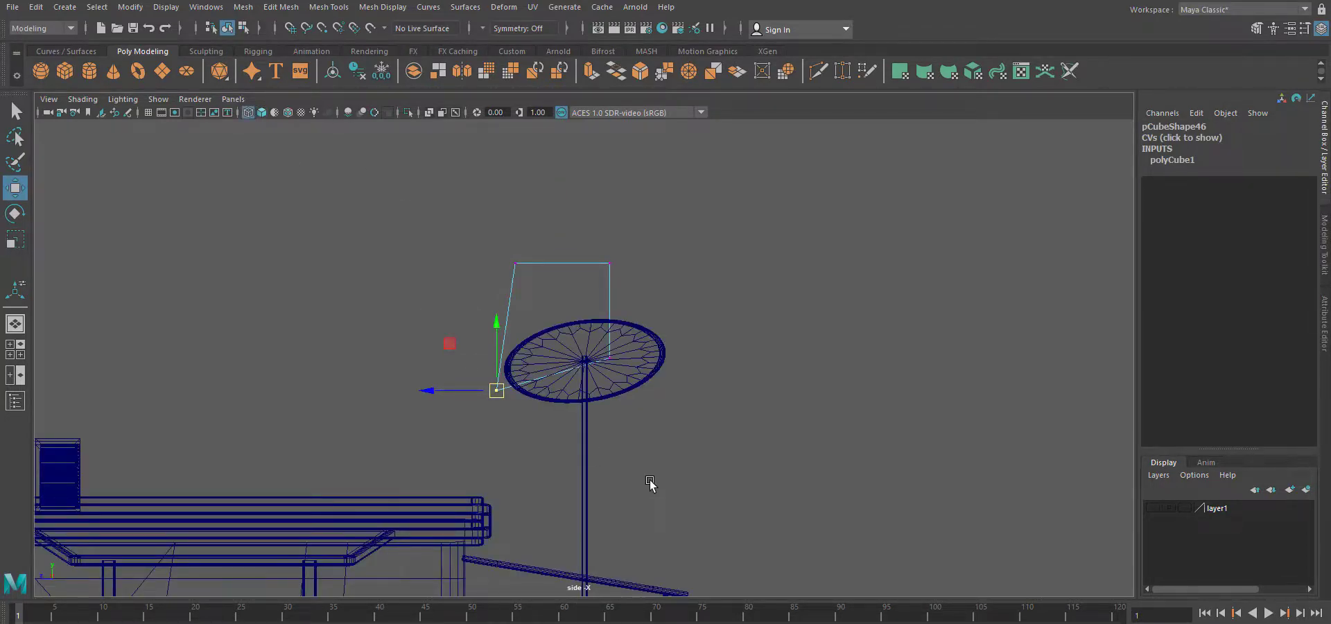
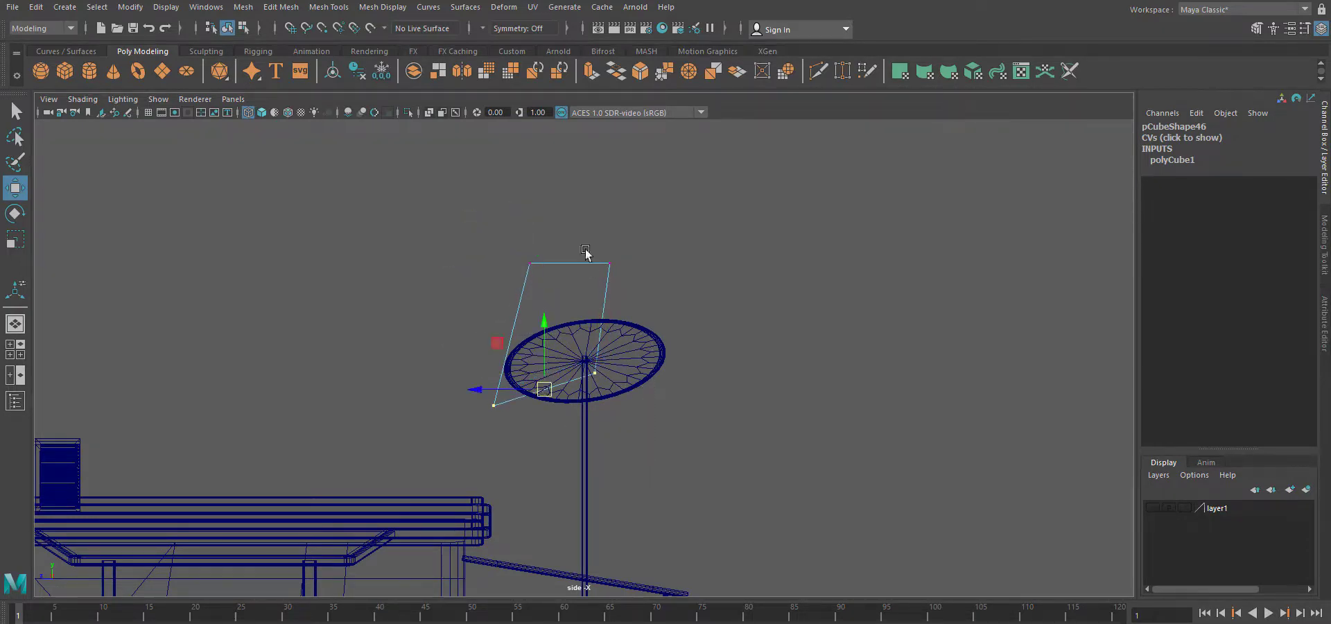
{"action": "right_click_drag", "start_coordinate": [588, 264], "coordinate": [604, 263]}
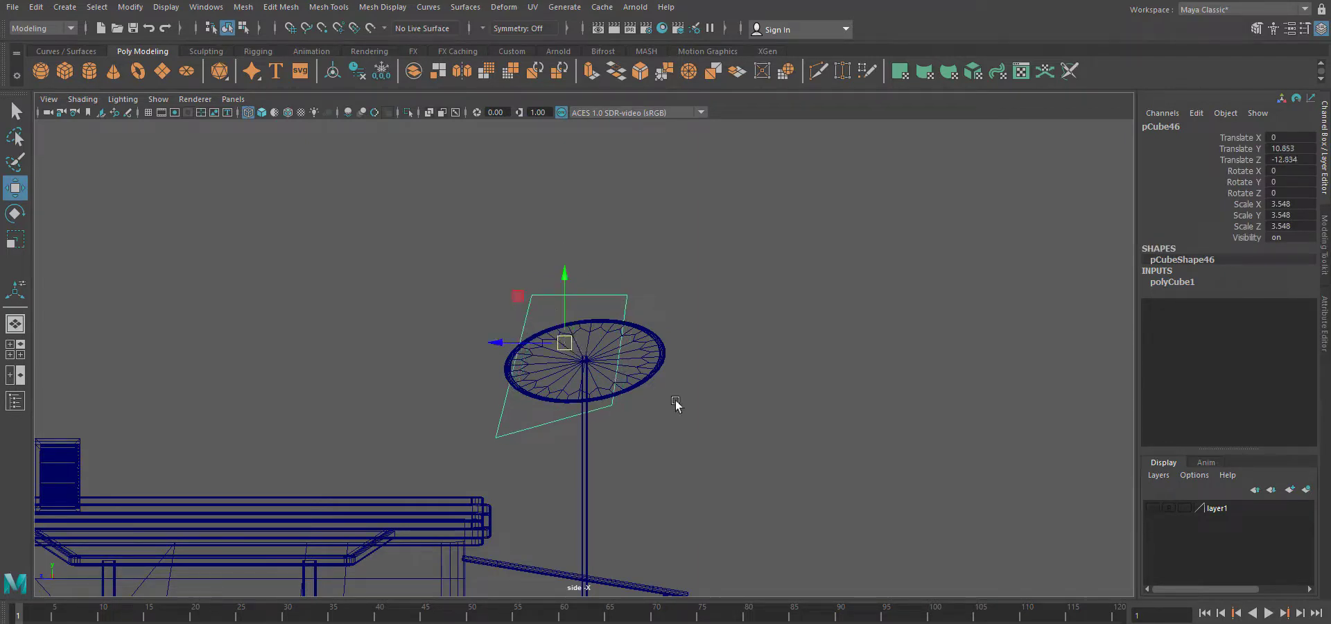
Move the slanted panel beside the oval sign at X about 13.01 and thin it to an X scale of about 0.344.
{"action": "key", "text": "5"}
{"action": "key", "text": "space"}
{"action": "mouse_move", "coordinate": [689, 402]}
{"action": "left_mouse_down"}
{"action": "mouse_move", "coordinate": [638, 442]}
{"action": "mouse_move", "coordinate": [693, 508]}
{"action": "left_mouse_up"}
{"action": "left_click_drag", "start_coordinate": [504, 275], "coordinate": [637, 313]}
{"action": "key", "text": "r"}
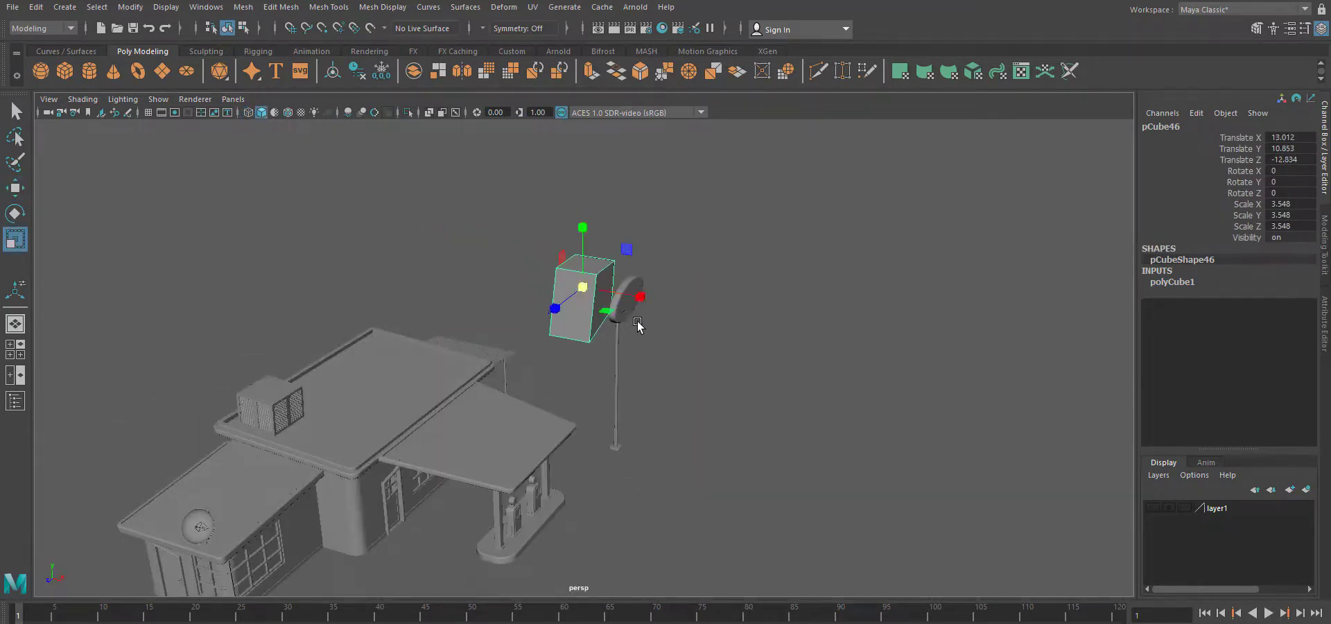
{"action": "left_click_drag", "start_coordinate": [588, 282], "coordinate": [588, 283]}
{"action": "key", "text": "f"}
{"action": "middle_click_drag", "start_coordinate": [714, 499], "coordinate": [706, 446], "text": "alt"}
{"action": "left_click_drag", "start_coordinate": [627, 319], "coordinate": [618, 316]}
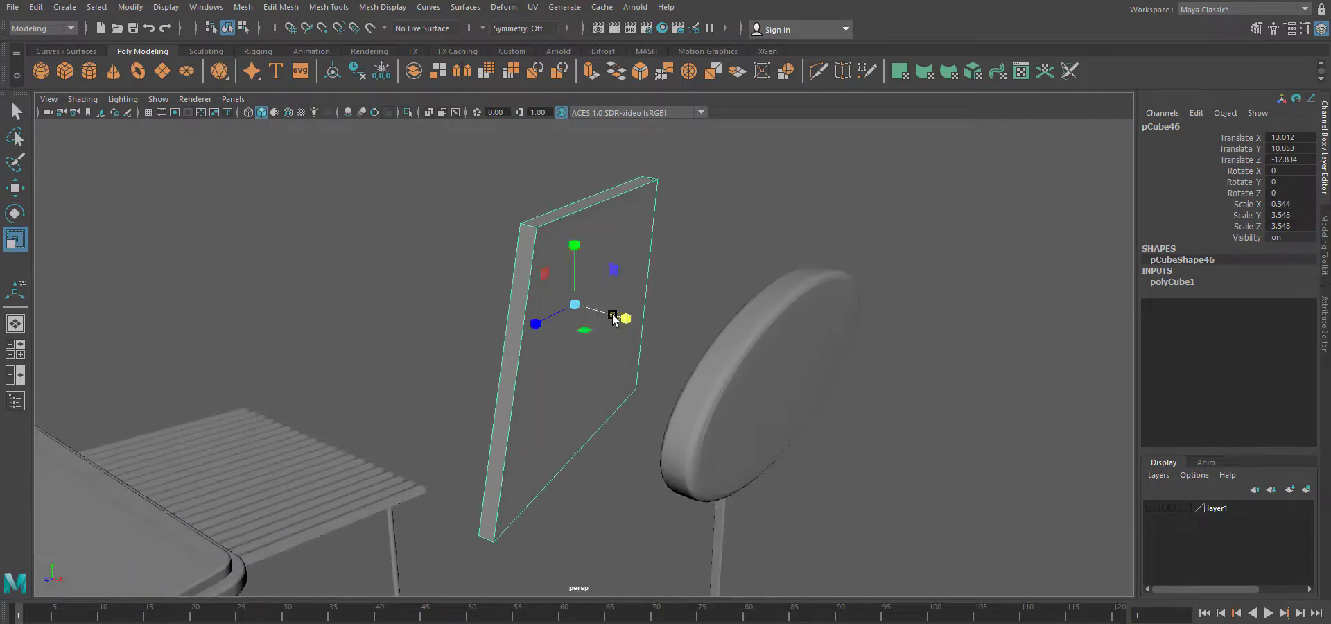
Bevel the outer edges of the slanted panel with a fraction of 0.392 and 7 segments.
{"action": "right_click_drag", "start_coordinate": [632, 308], "coordinate": [628, 255]}
{"action": "left_click", "coordinate": [596, 207]}
{"action": "key", "text": "q"}
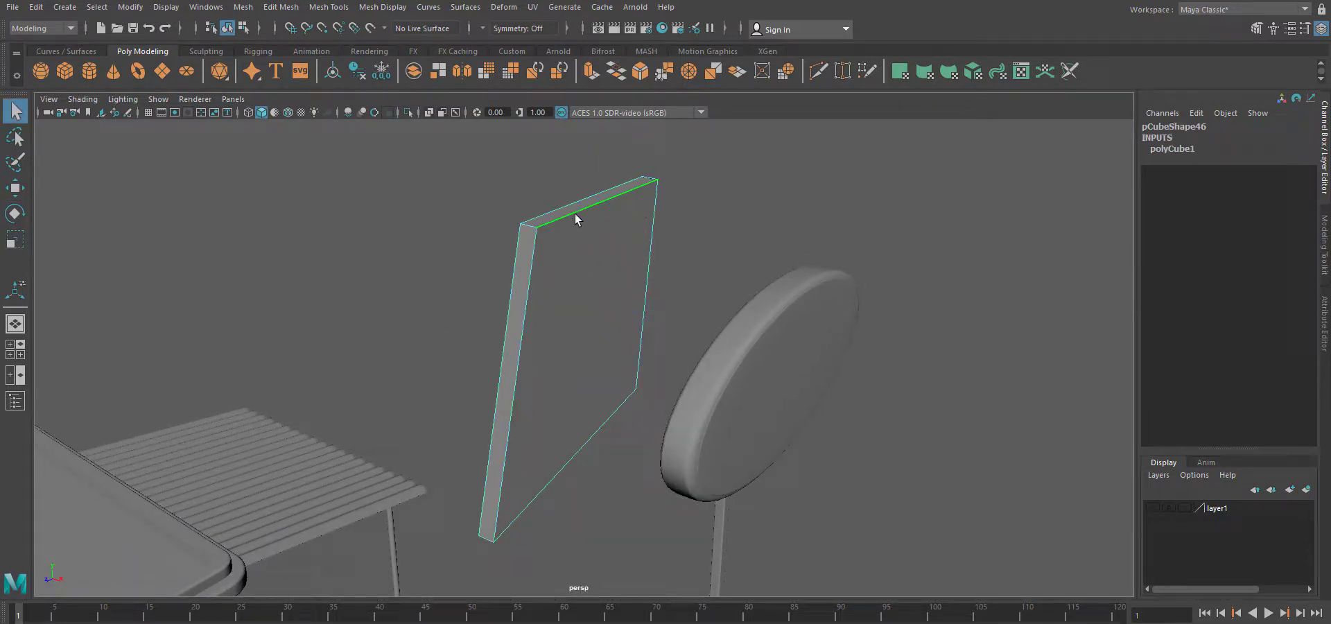
{"action": "left_click_drag", "start_coordinate": [607, 516], "coordinate": [658, 497], "text": "alt"}
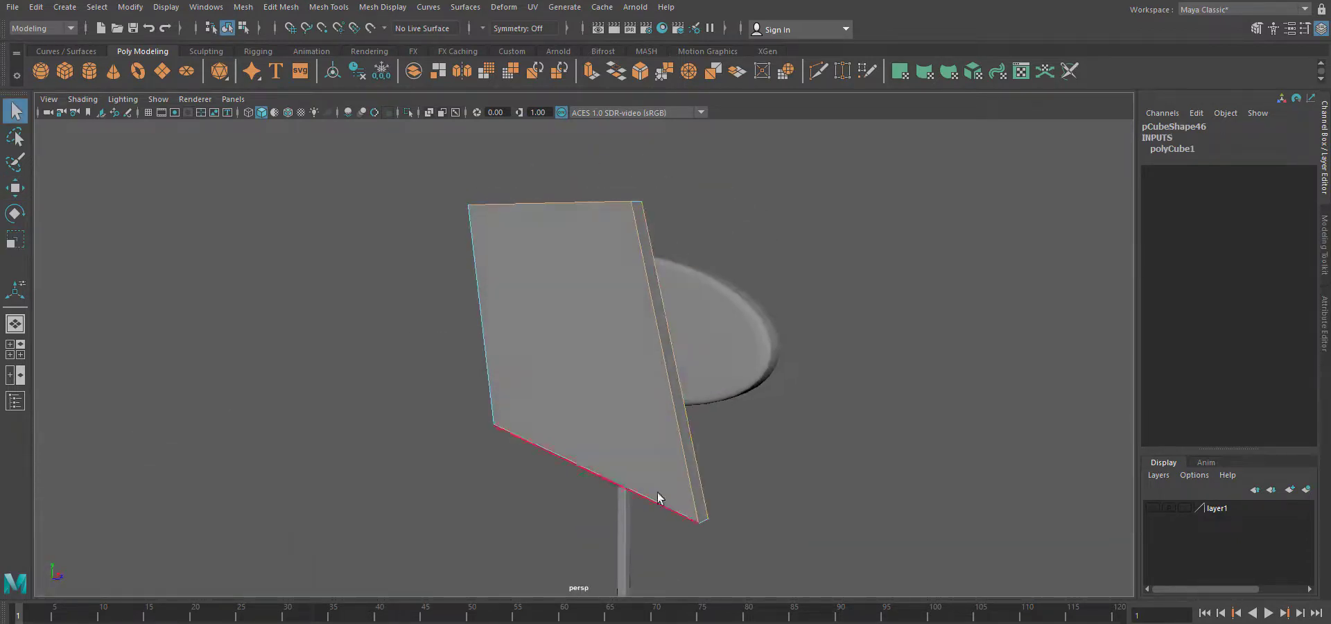
{"action": "left_click_drag", "start_coordinate": [901, 430], "coordinate": [726, 478], "text": "alt"}
{"action": "key", "text": "ctrl+b"}
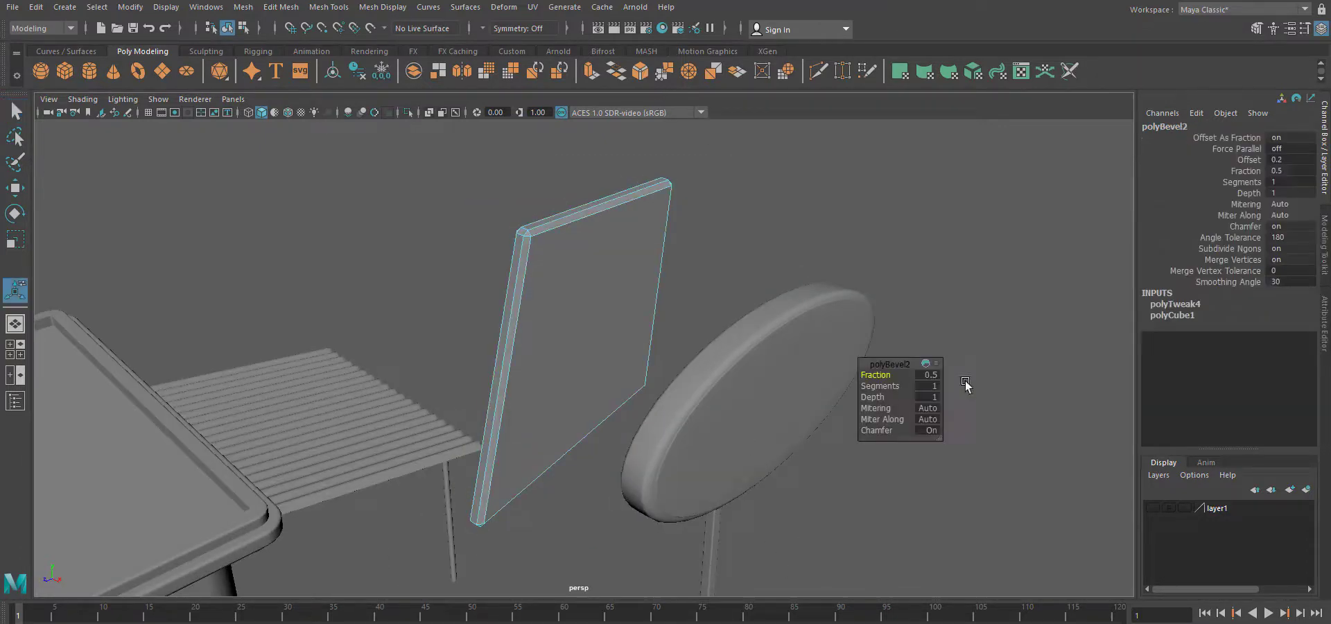
{"action": "left_click", "coordinate": [1288, 29]}
{"action": "left_click_drag", "start_coordinate": [1167, 264], "coordinate": [1226, 265]}
{"action": "right_click_drag", "start_coordinate": [541, 264], "coordinate": [597, 246]}
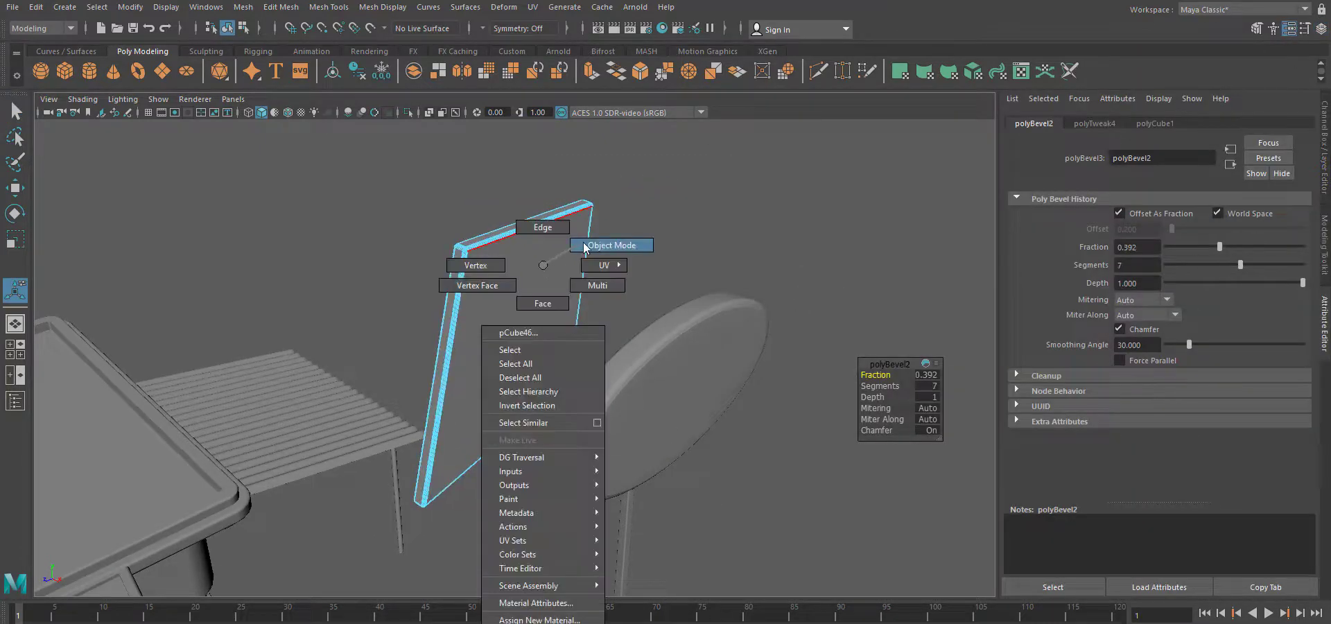
{"action": "key", "text": "q"}
{"action": "left_click", "coordinate": [700, 443]}
Move the bevelled panel along X until it sits behind the oval sign at the pole.
{"action": "mouse_move", "coordinate": [655, 454]}
{"action": "left_mouse_down", "text": "alt"}
{"action": "mouse_move", "coordinate": [704, 443]}
{"action": "mouse_move", "coordinate": [675, 463]}
{"action": "left_mouse_up", "text": "alt"}
{"action": "left_click", "coordinate": [517, 347]}
{"action": "key", "text": "w"}
{"action": "left_click_drag", "start_coordinate": [572, 348], "coordinate": [666, 382]}
{"action": "left_click_drag", "start_coordinate": [769, 469], "coordinate": [638, 469], "text": "alt"}
{"action": "left_click_drag", "start_coordinate": [641, 344], "coordinate": [630, 341]}
Duplicate the sign pole and move the copy along Z to about 21.67, near the satellite dish end of the building.
{"action": "mouse_move", "coordinate": [693, 433]}
{"action": "left_mouse_down", "text": "alt"}
{"action": "mouse_move", "coordinate": [680, 381]}
{"action": "mouse_move", "coordinate": [490, 466]}
{"action": "mouse_move", "coordinate": [663, 514]}
{"action": "mouse_move", "coordinate": [600, 472]}
{"action": "mouse_move", "coordinate": [594, 522]}
{"action": "mouse_move", "coordinate": [796, 479]}
{"action": "left_mouse_up", "text": "alt"}
{"action": "scroll", "coordinate": [680, 381], "scroll_direction": "down", "scroll_amount": 10}
{"action": "left_click", "coordinate": [683, 415]}
{"action": "left_click", "coordinate": [348, 113]}
{"action": "mouse_move", "coordinate": [692, 494]}
{"action": "left_mouse_down", "text": "alt"}
{"action": "mouse_move", "coordinate": [614, 497]}
{"action": "mouse_move", "coordinate": [701, 495]}
{"action": "mouse_move", "coordinate": [678, 495]}
{"action": "left_mouse_up", "text": "alt"}
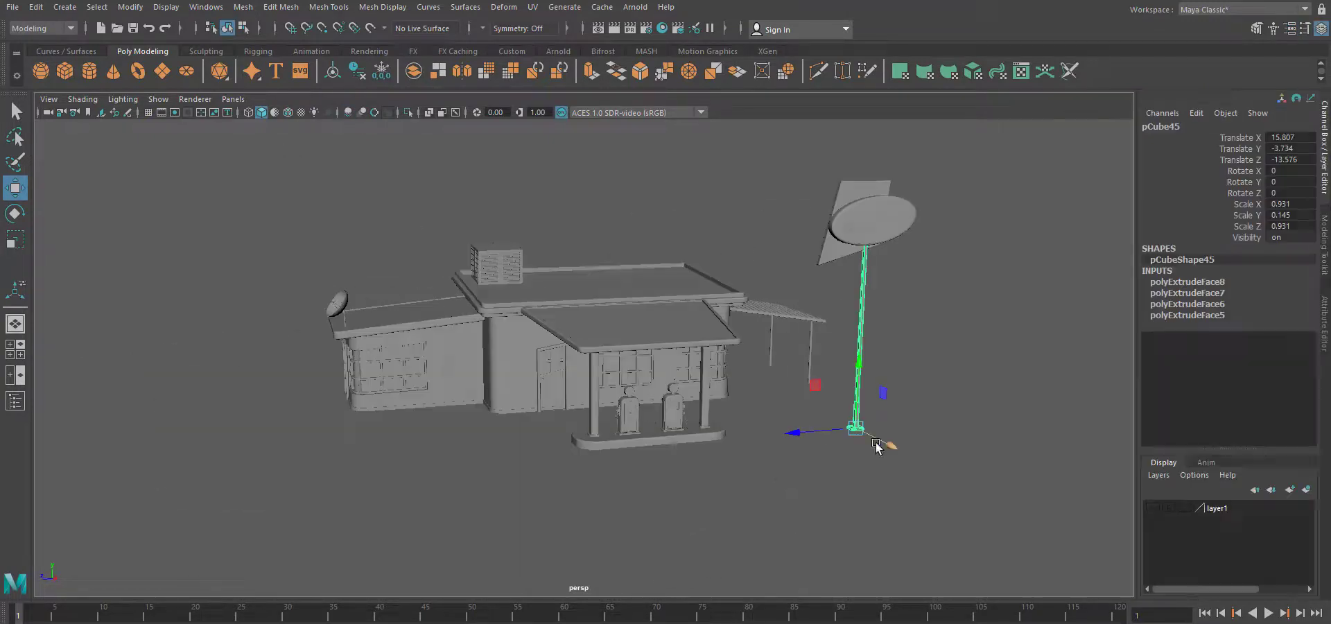
{"action": "left_click_drag", "start_coordinate": [877, 447], "coordinate": [781, 436], "text": "shift"}
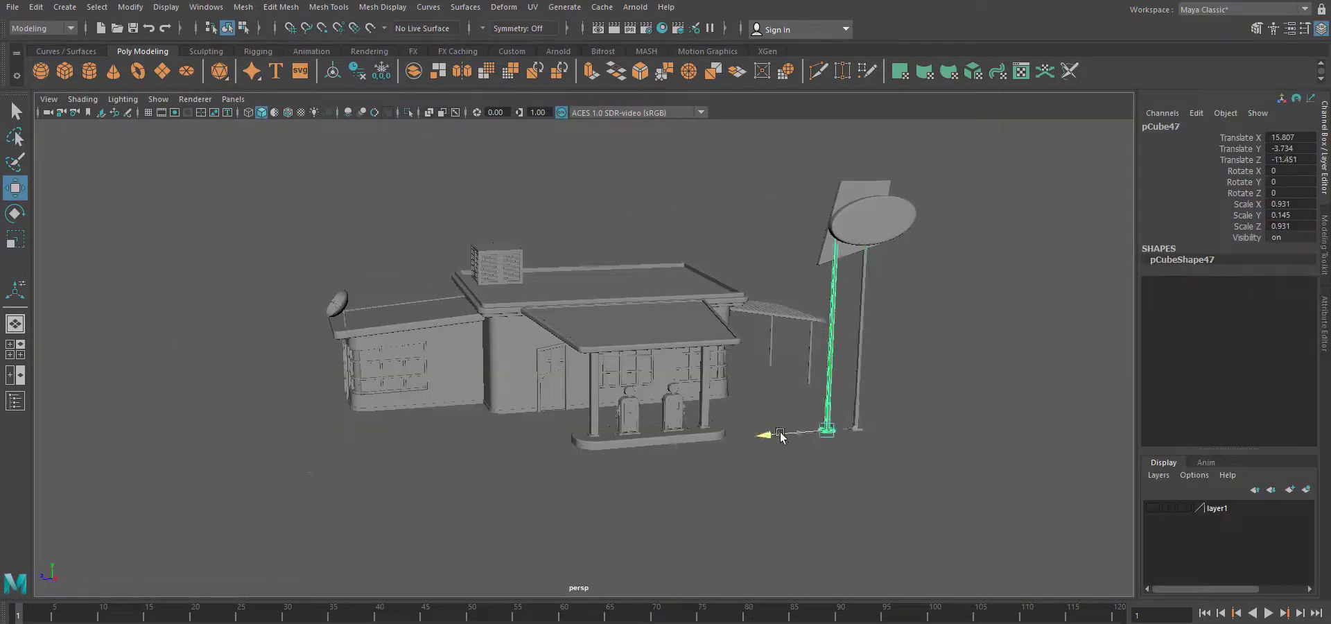
{"action": "key", "text": "f"}
Shorten the duplicated pole by lowering its top vertices.
{"action": "right_click_drag", "start_coordinate": [584, 221], "coordinate": [519, 217]}
{"action": "scroll", "coordinate": [651, 209], "scroll_direction": "down", "scroll_amount": 3}
{"action": "left_click_drag", "start_coordinate": [582, 163], "coordinate": [582, 164]}
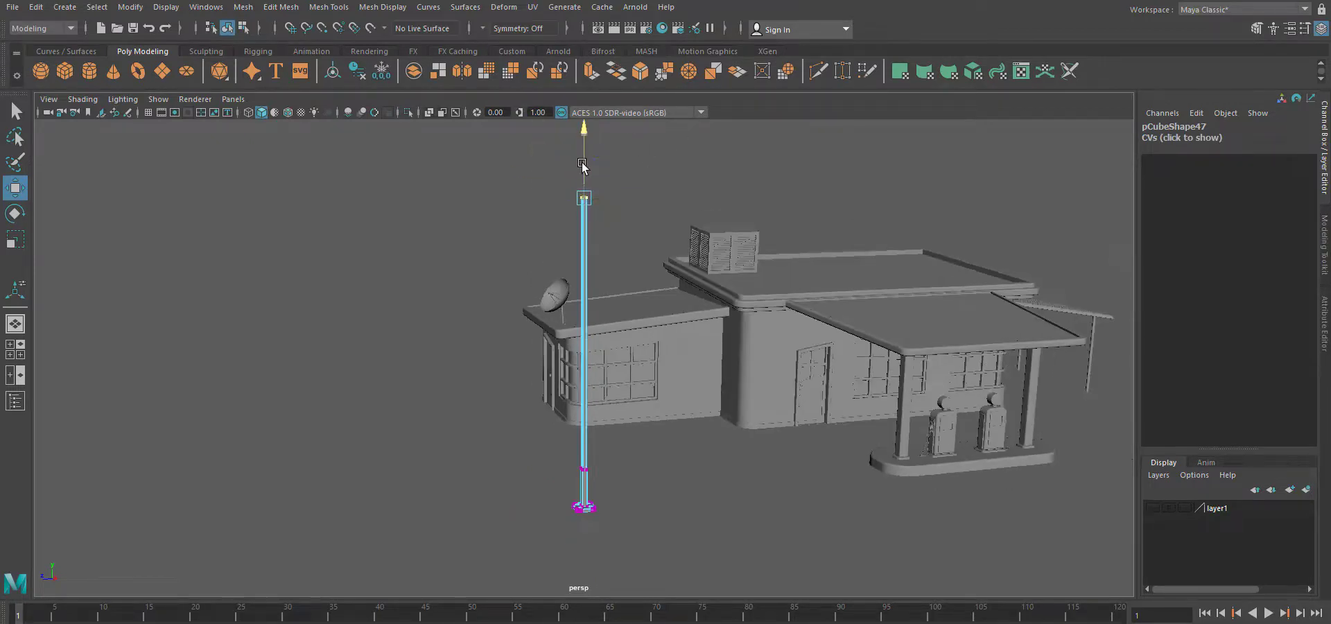
Select the vertices at the upper rim of the duplicated pole's lower sleeve and scale them slightly inward.
{"action": "scroll", "coordinate": [642, 498], "scroll_direction": "up", "scroll_amount": 10}
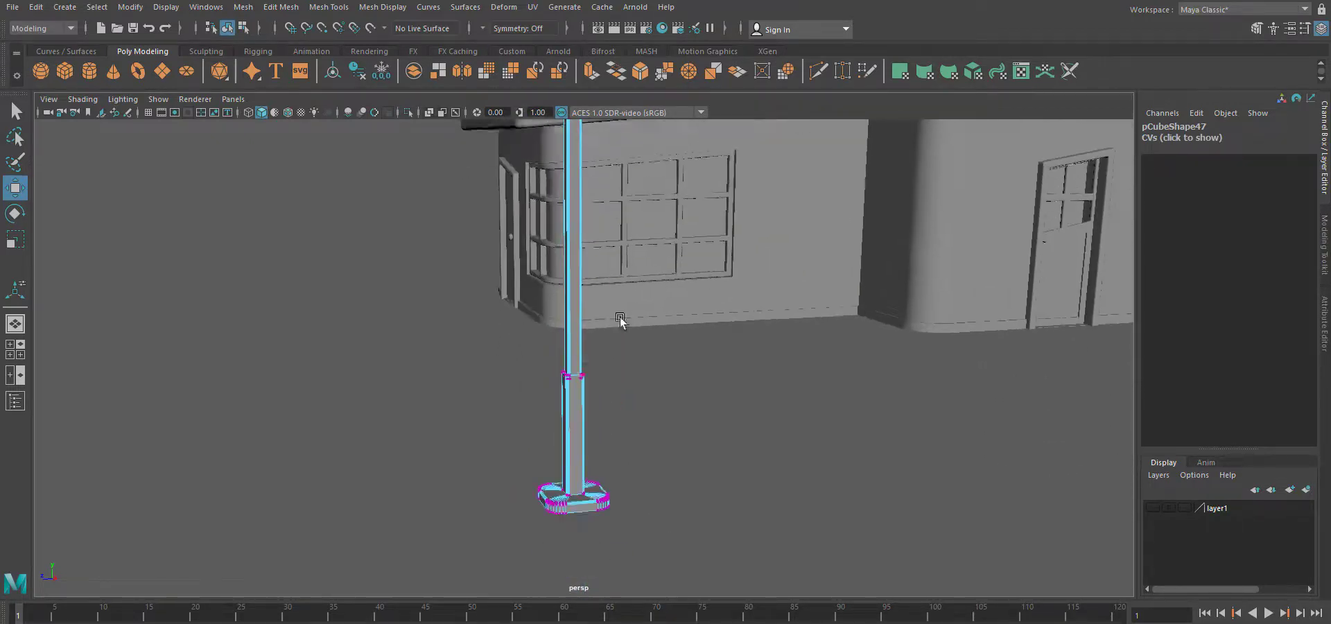
{"action": "scroll", "coordinate": [639, 413], "scroll_direction": "up", "scroll_amount": 2}
{"action": "middle_click_drag", "start_coordinate": [699, 333], "coordinate": [711, 454], "text": "alt"}
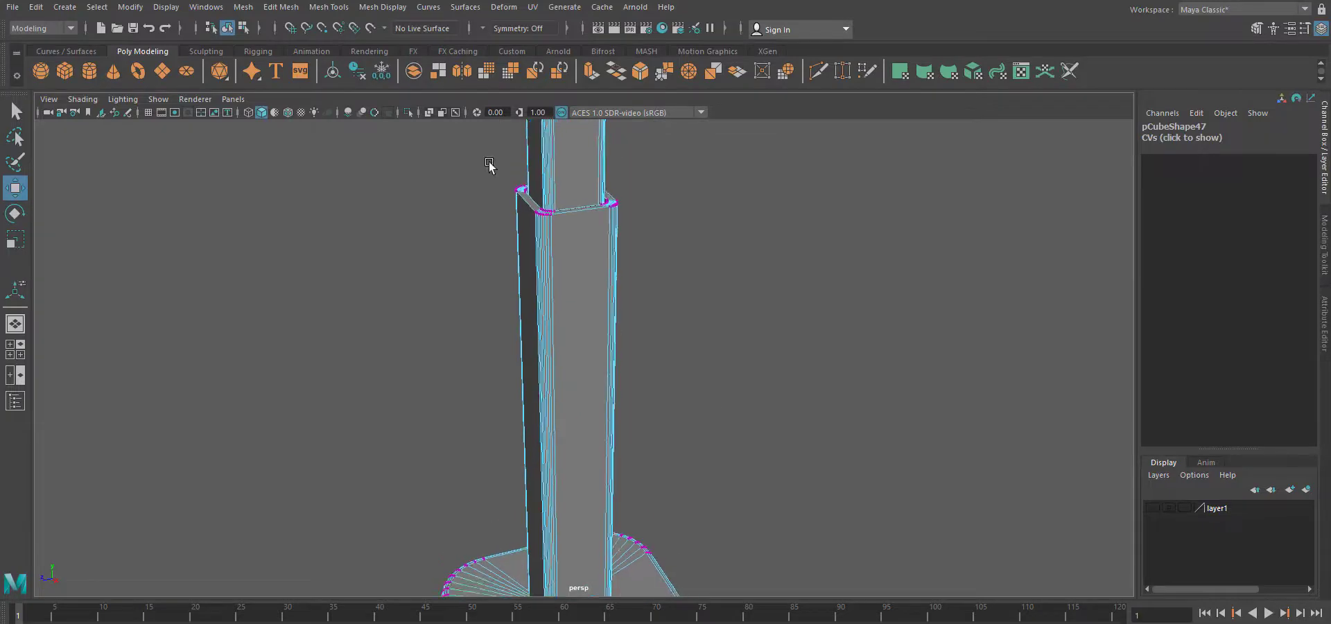
{"action": "scroll", "coordinate": [604, 242], "scroll_direction": "up", "scroll_amount": 3}
{"action": "middle_click_drag", "start_coordinate": [612, 234], "coordinate": [619, 488], "text": "alt"}
{"action": "scroll", "coordinate": [619, 487], "scroll_direction": "up", "scroll_amount": 5}
{"action": "scroll", "coordinate": [618, 487], "scroll_direction": "down", "scroll_amount": 5}
{"action": "left_click_drag", "start_coordinate": [630, 464], "coordinate": [651, 406], "text": "alt"}
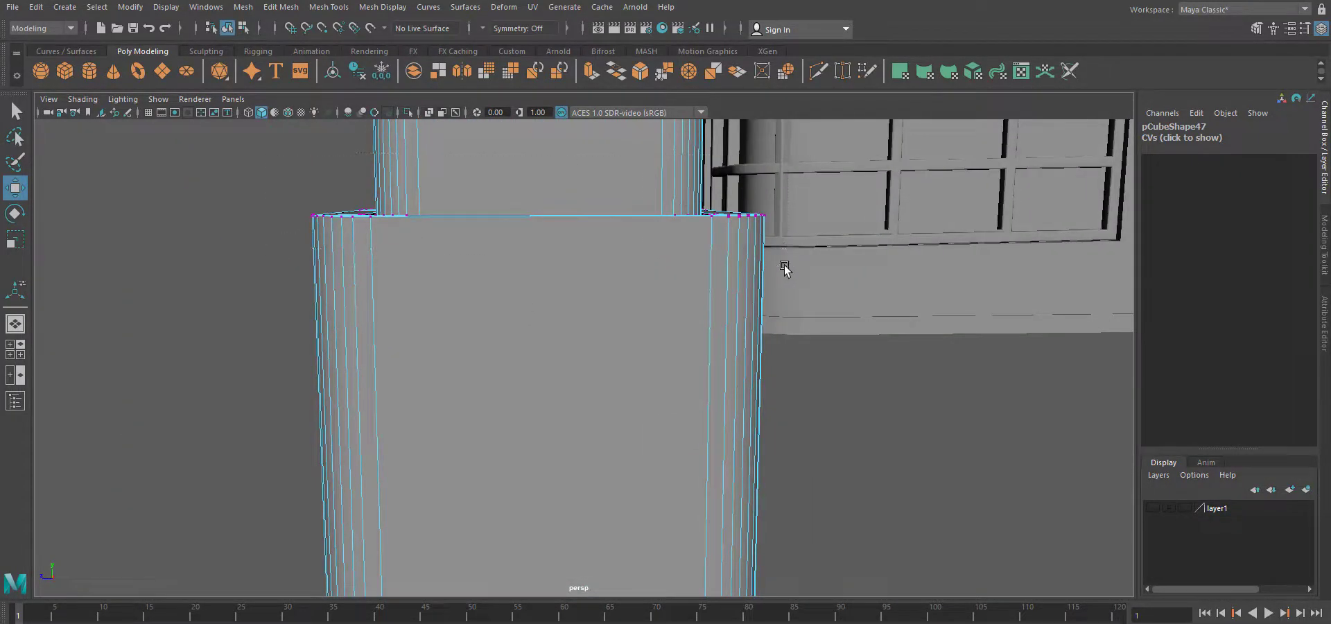
{"action": "left_click_drag", "start_coordinate": [784, 268], "coordinate": [402, 166], "text": "alt"}
{"action": "key", "text": "r"}
{"action": "left_click_drag", "start_coordinate": [592, 228], "coordinate": [579, 240], "text": "alt"}
Scale the vertices at the bottom of the sleeve outward so it tapers up from the base plate, and return to object mode.
{"action": "middle_click_drag", "start_coordinate": [648, 444], "coordinate": [654, 60], "text": "alt"}
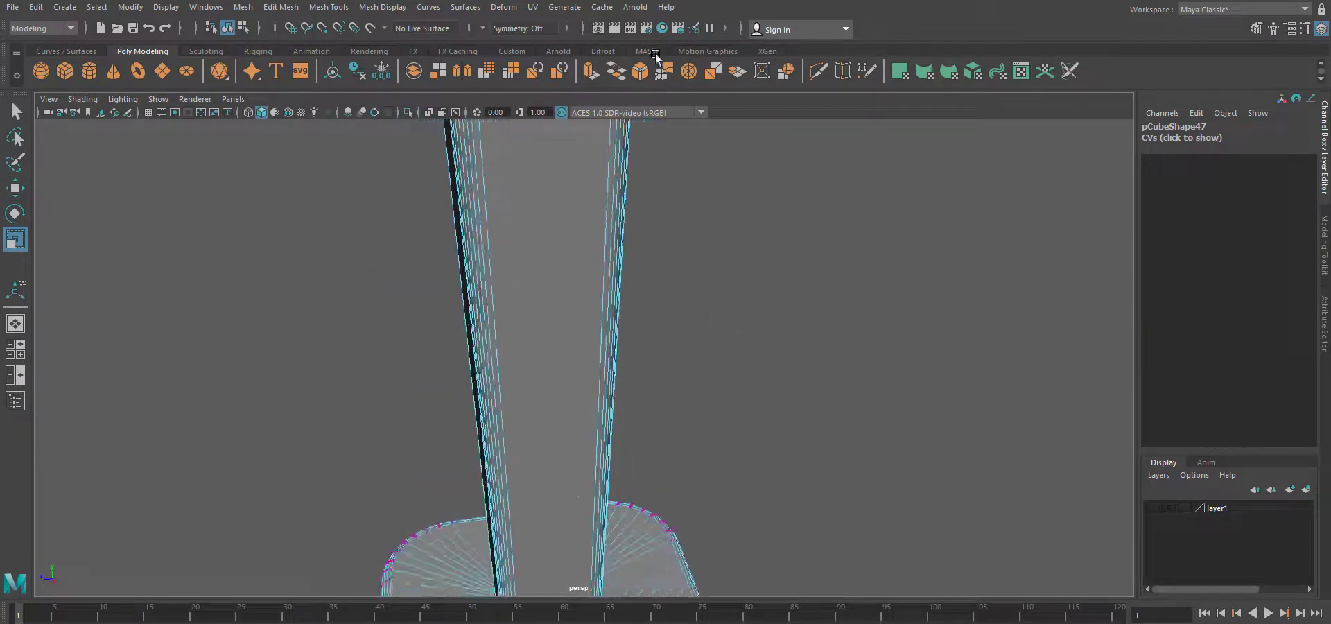
{"action": "middle_click_drag", "start_coordinate": [652, 568], "coordinate": [653, 410], "text": "alt"}
{"action": "right_click_drag", "start_coordinate": [653, 409], "coordinate": [644, 476], "text": "alt"}
{"action": "left_click_drag", "start_coordinate": [663, 472], "coordinate": [664, 472]}
{"action": "left_click_drag", "start_coordinate": [664, 472], "coordinate": [851, 521], "text": "alt"}
{"action": "right_click_drag", "start_coordinate": [851, 521], "coordinate": [692, 460], "text": "alt"}
{"action": "left_click_drag", "start_coordinate": [692, 460], "coordinate": [688, 377], "text": "alt"}
{"action": "middle_click_drag", "start_coordinate": [688, 377], "coordinate": [689, 449], "text": "alt"}
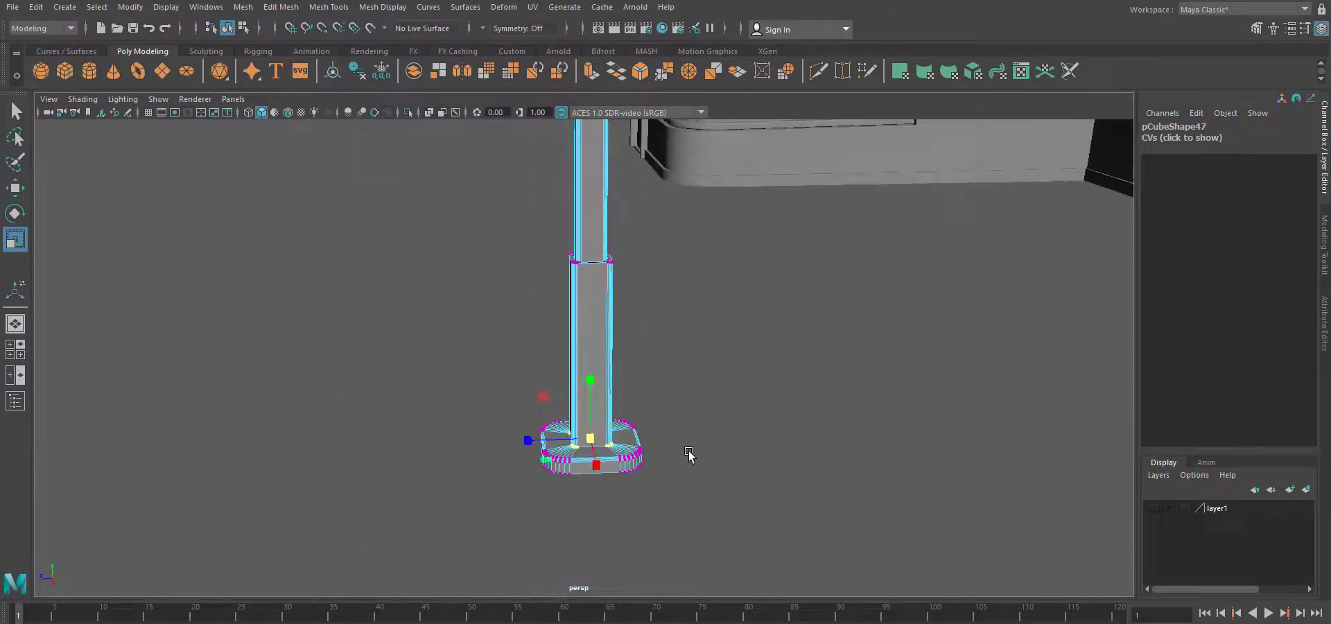
{"action": "mouse_move", "coordinate": [680, 488]}
{"action": "left_mouse_down", "text": "alt"}
{"action": "mouse_move", "coordinate": [725, 499]}
{"action": "mouse_move", "coordinate": [682, 476]}
{"action": "left_mouse_up", "text": "alt"}
{"action": "left_click_drag", "start_coordinate": [591, 438], "coordinate": [602, 436]}
{"action": "right_click_drag", "start_coordinate": [605, 435], "coordinate": [693, 404]}
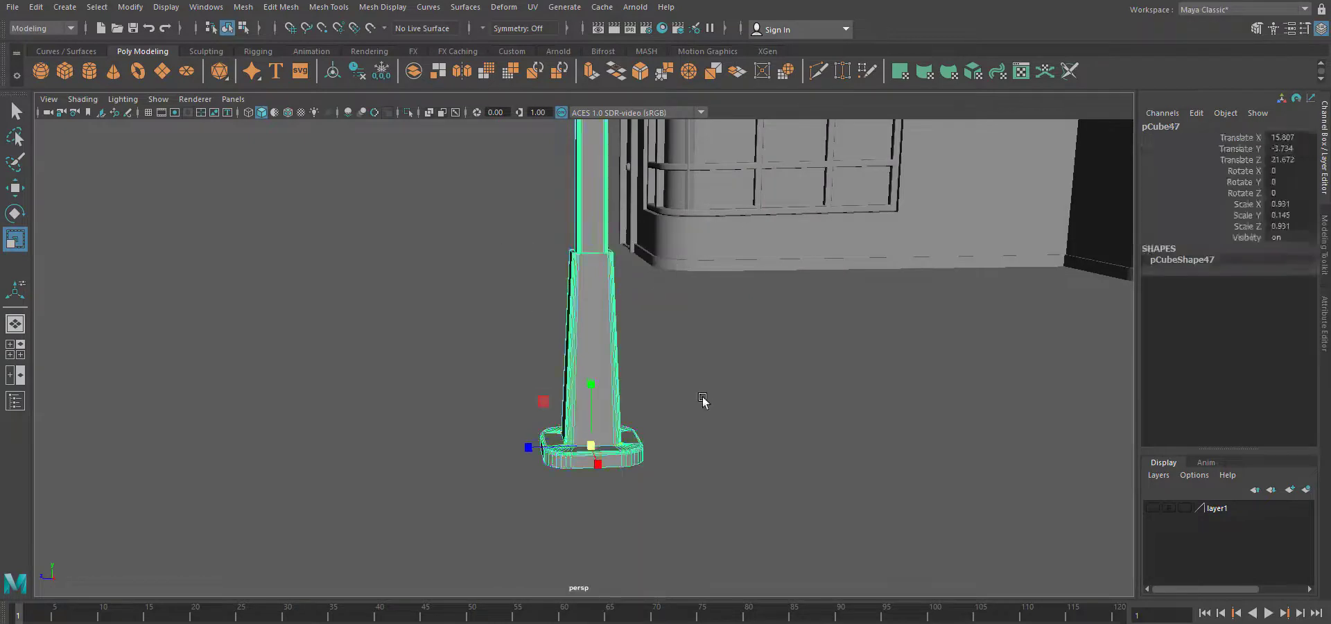
{"action": "left_click", "coordinate": [704, 401]}
Add a new cube and move it near the short pole at X about 13.99 and Z about 20.07.
{"action": "right_click_drag", "start_coordinate": [748, 512], "coordinate": [676, 500], "text": "alt"}
{"action": "mouse_move", "coordinate": [676, 500]}
{"action": "left_mouse_down", "text": "alt"}
{"action": "mouse_move", "coordinate": [714, 520]}
{"action": "mouse_move", "coordinate": [674, 511]}
{"action": "left_mouse_up", "text": "alt"}
{"action": "right_click_drag", "start_coordinate": [674, 511], "coordinate": [663, 388], "text": "alt"}
{"action": "middle_click_drag", "start_coordinate": [663, 388], "coordinate": [661, 526], "text": "alt"}
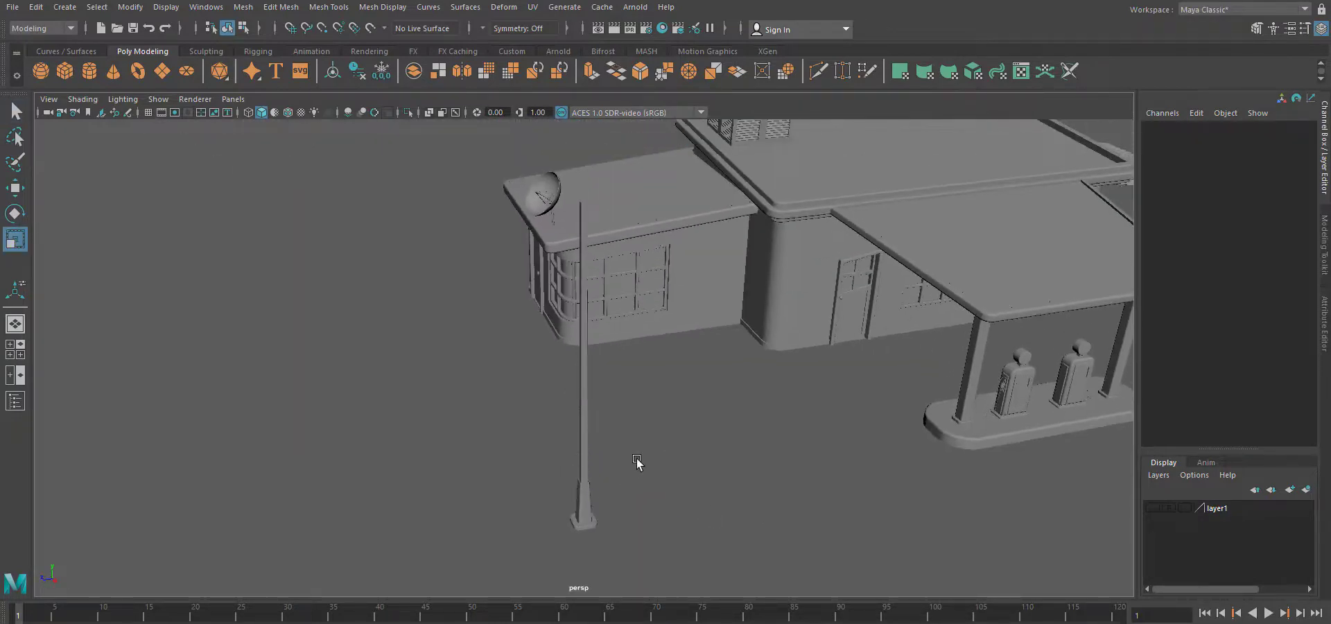
{"action": "left_click_drag", "start_coordinate": [637, 462], "coordinate": [610, 466], "text": "alt"}
{"action": "left_click", "coordinate": [611, 464]}
{"action": "left_click_drag", "start_coordinate": [562, 335], "coordinate": [648, 319], "text": "alt"}
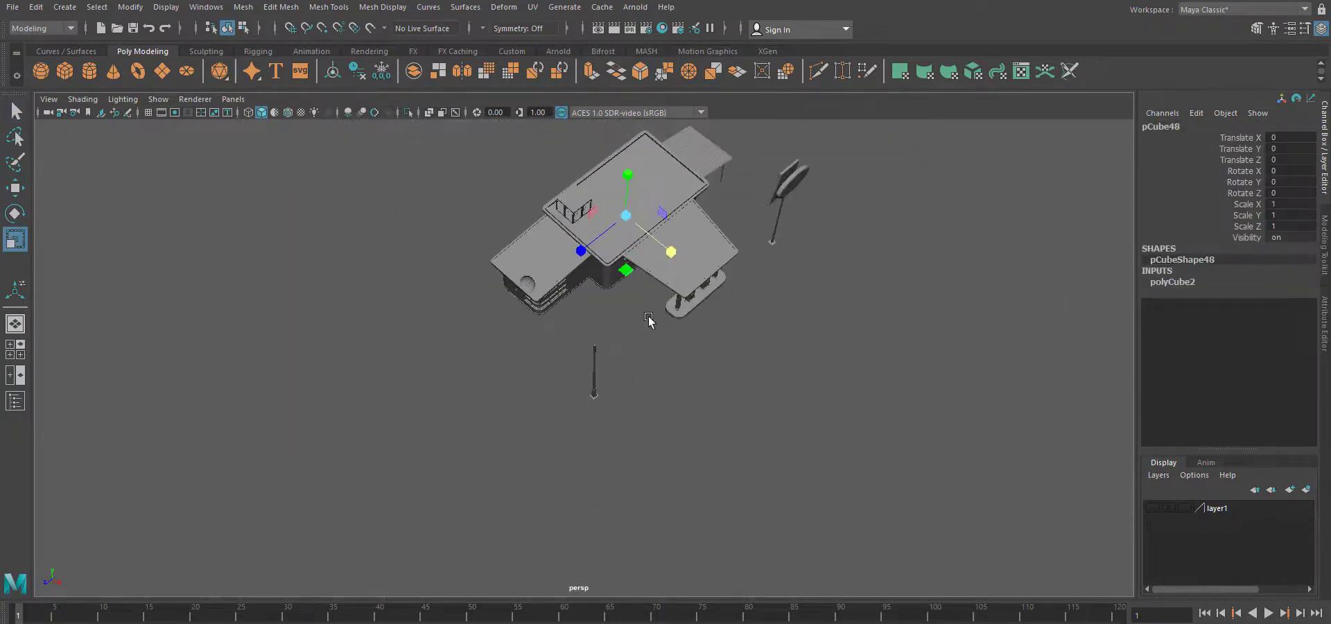
{"action": "left_click_drag", "start_coordinate": [595, 414], "coordinate": [596, 422]}
Move the short pole and the cube together in the top view, placing the pole at X about 6.99 and Z about 23.28.
{"action": "key", "text": "space"}
{"action": "left_click_drag", "start_coordinate": [686, 380], "coordinate": [601, 414]}
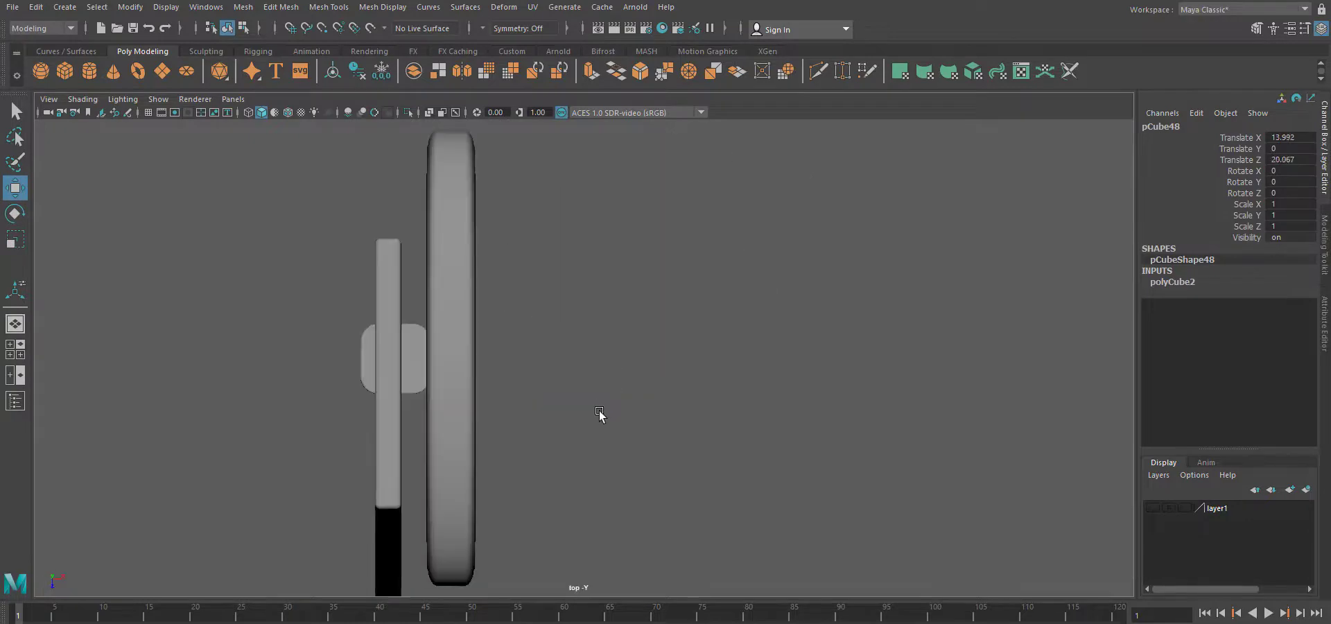
{"action": "key", "text": "f"}
{"action": "scroll", "coordinate": [762, 483], "scroll_direction": "down", "scroll_amount": 3}
{"action": "left_click", "coordinate": [632, 400], "text": "shift"}
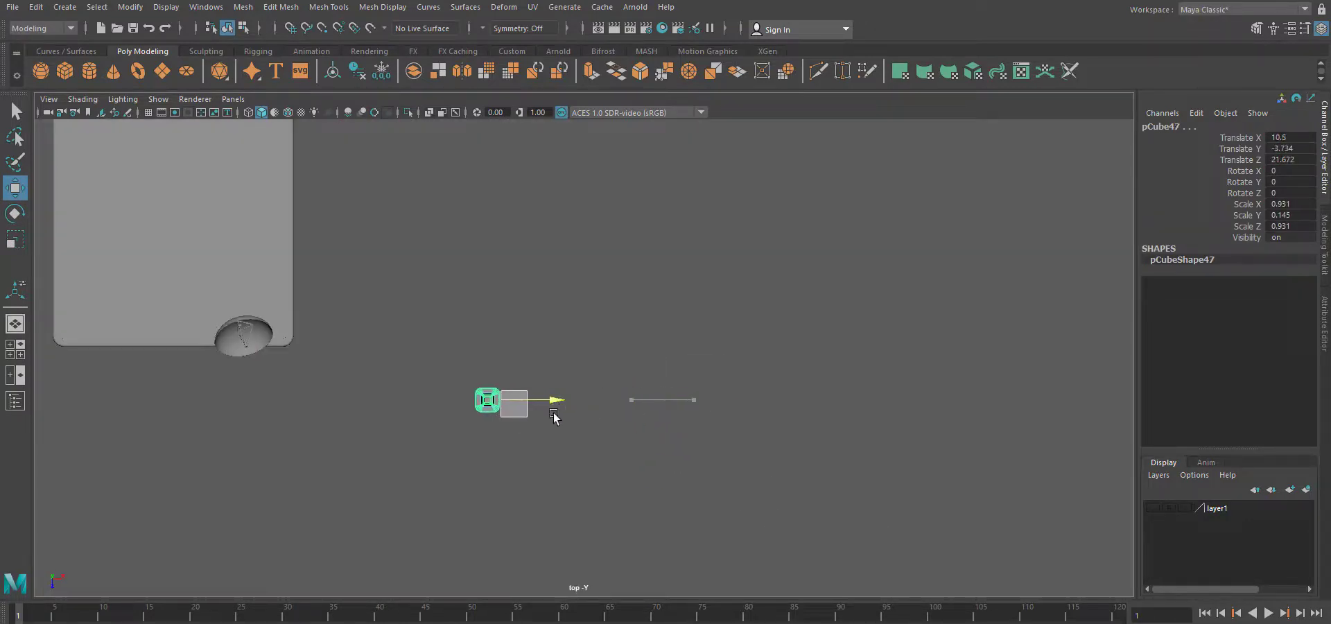
{"action": "left_click_drag", "start_coordinate": [400, 469], "coordinate": [400, 511]}
{"action": "scroll", "coordinate": [734, 368], "scroll_direction": "down", "scroll_amount": 10}
{"action": "scroll", "coordinate": [631, 448], "scroll_direction": "up", "scroll_amount": 9}
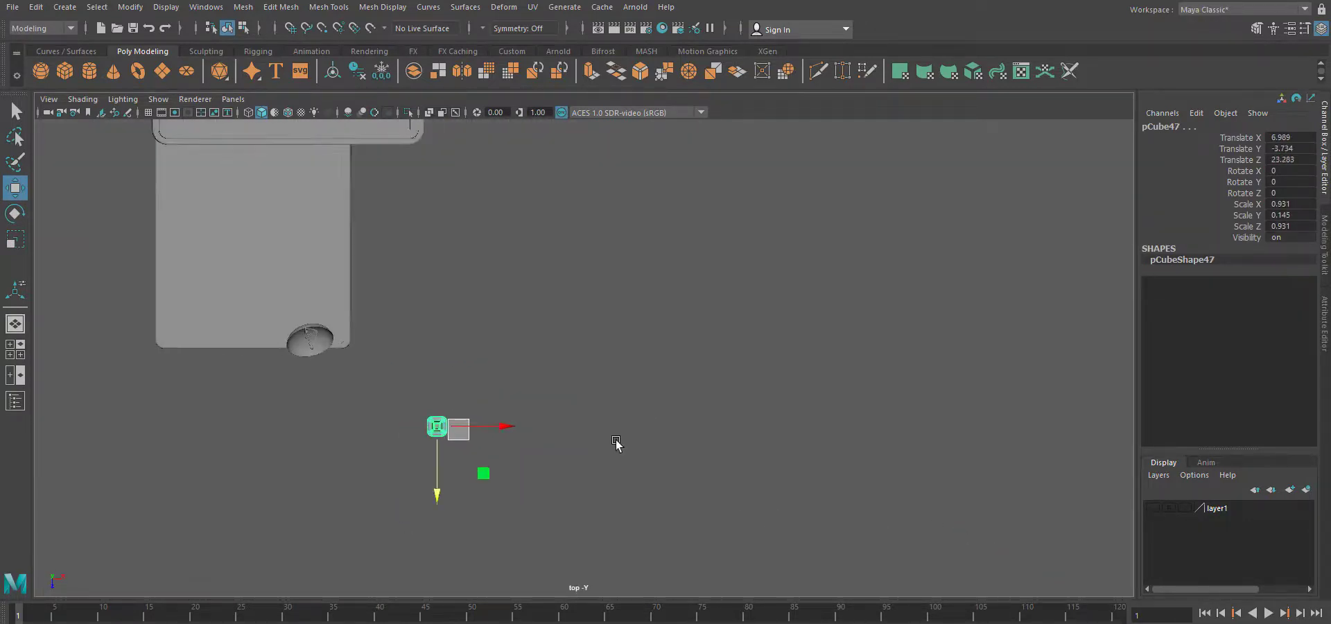
Scale the cube into a thin bar of about 6.2 by 0.37 by 0.37 and centre it over the short pole.
{"action": "middle_click_drag", "start_coordinate": [617, 446], "coordinate": [713, 392], "text": "alt"}
{"action": "scroll", "coordinate": [713, 393], "scroll_direction": "up", "scroll_amount": 5}
{"action": "left_click", "coordinate": [726, 311]}
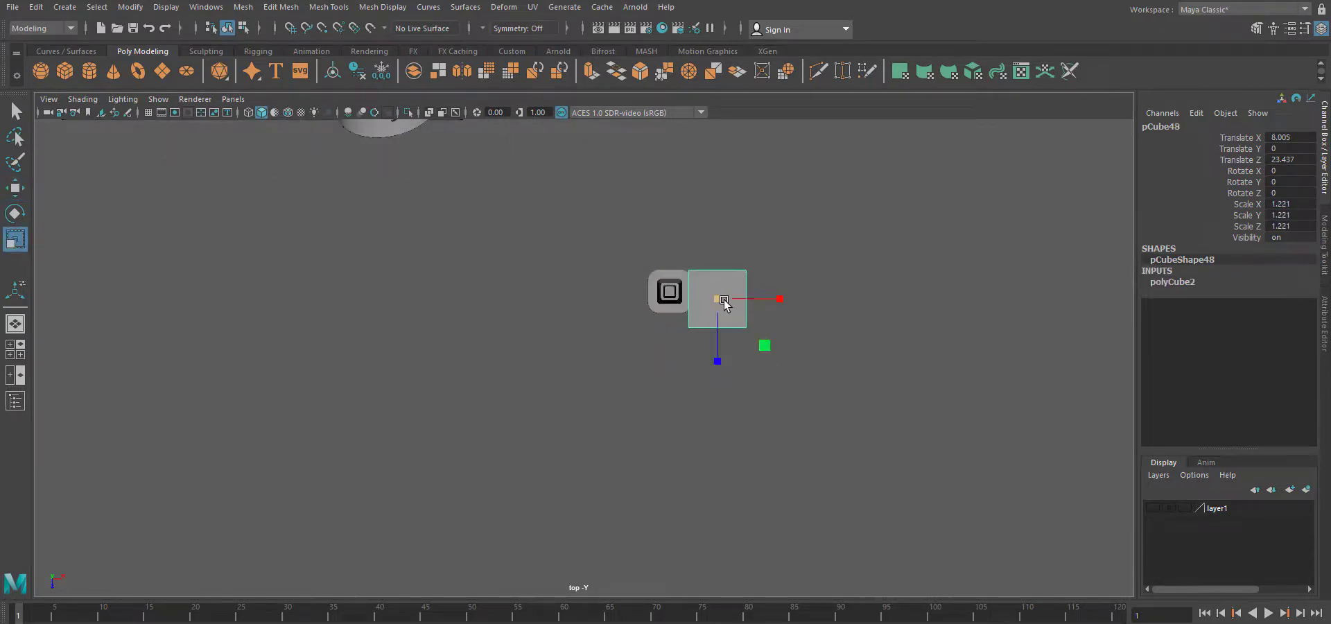
{"action": "left_click_drag", "start_coordinate": [782, 300], "coordinate": [905, 297]}
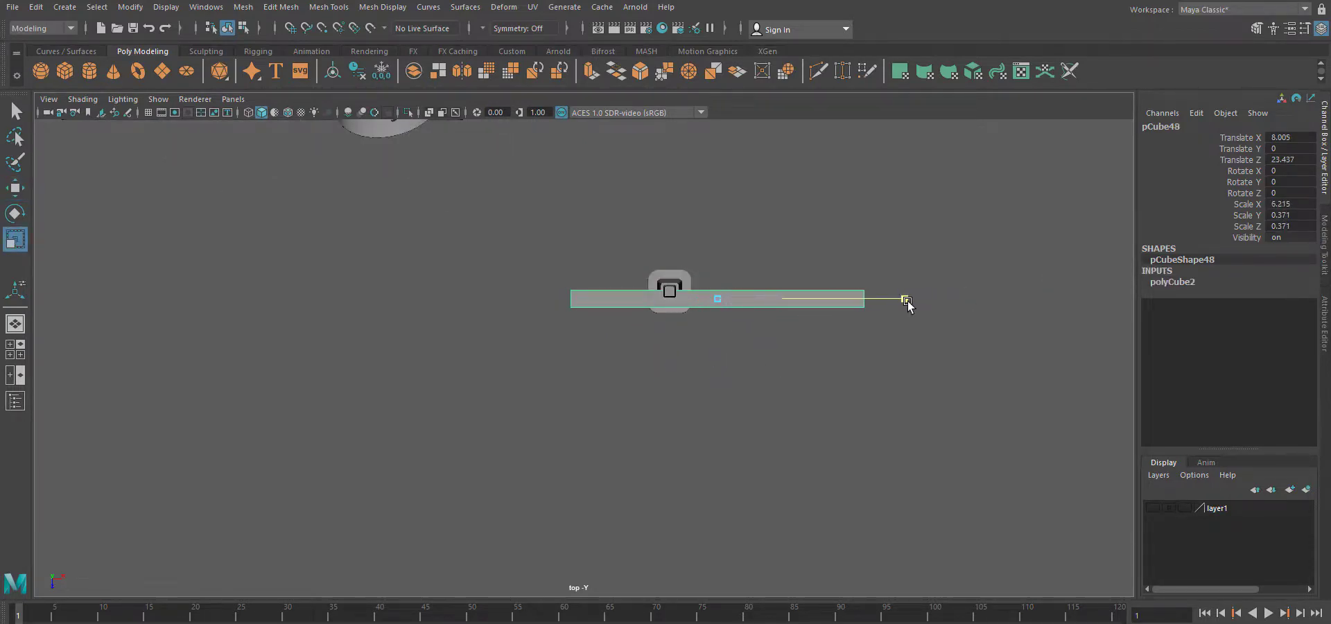
{"action": "key", "text": "w"}
{"action": "left_click_drag", "start_coordinate": [718, 298], "coordinate": [739, 269]}
Raise the bar in the perspective view to Y about 7.91, near the top of the short pole.
{"action": "key", "text": "space"}
{"action": "left_click", "coordinate": [836, 340]}
{"action": "key", "text": "f"}
{"action": "left_click_drag", "start_coordinate": [632, 463], "coordinate": [634, 386], "text": "alt"}
{"action": "scroll", "coordinate": [634, 386], "scroll_direction": "down", "scroll_amount": 5}
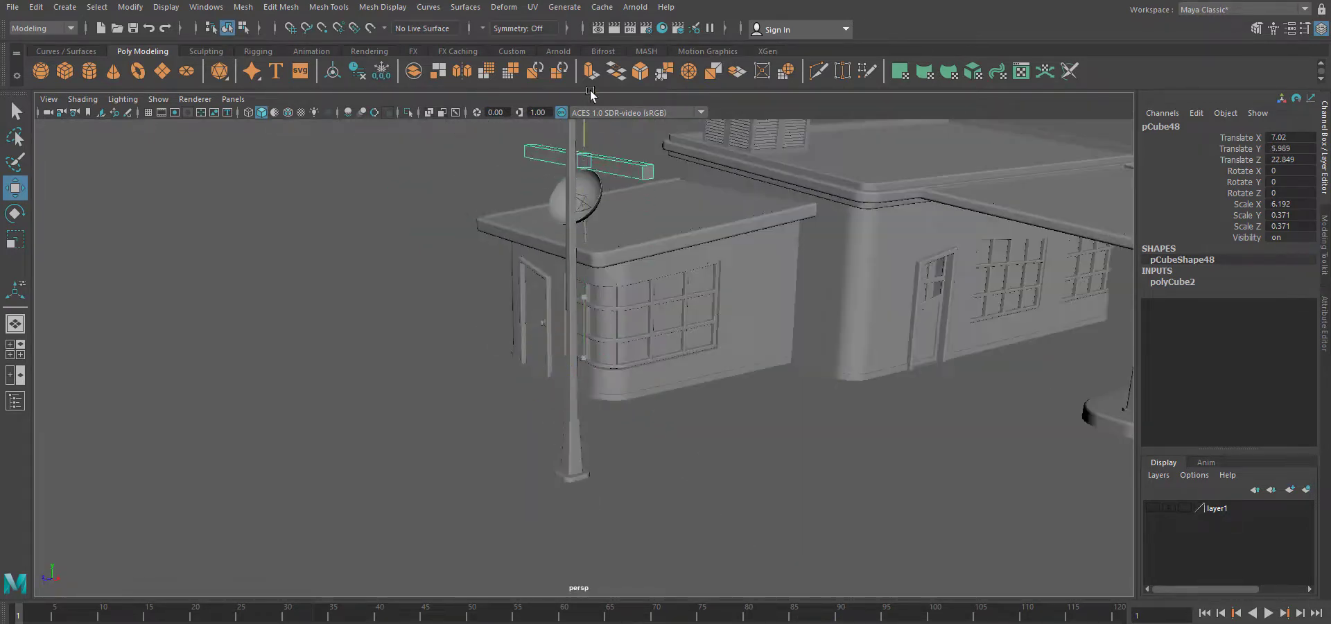
{"action": "left_click_drag", "start_coordinate": [589, 92], "coordinate": [590, 91]}
{"action": "middle_click_drag", "start_coordinate": [589, 146], "coordinate": [581, 304], "text": "alt"}
{"action": "left_click_drag", "start_coordinate": [574, 259], "coordinate": [574, 190]}
{"action": "left_click", "coordinate": [623, 235]}
Shrink the crossbar to scale values of about 4.38, 0.335 and 0.21 in X, Y and Z.
{"action": "left_click_drag", "start_coordinate": [620, 367], "coordinate": [556, 455], "text": "alt"}
{"action": "scroll", "coordinate": [555, 454], "scroll_direction": "down", "scroll_amount": 5}
{"action": "scroll", "coordinate": [569, 429], "scroll_direction": "up", "scroll_amount": 6}
{"action": "middle_click_drag", "start_coordinate": [581, 409], "coordinate": [581, 495], "text": "alt"}
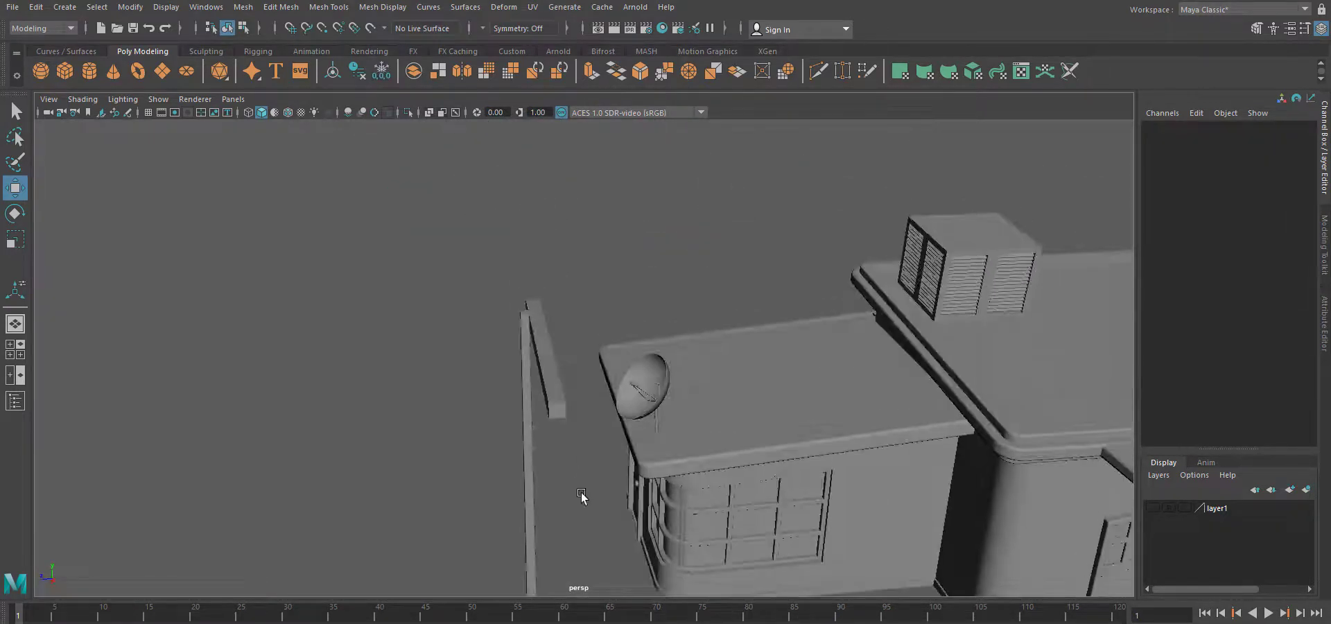
{"action": "scroll", "coordinate": [581, 496], "scroll_direction": "up", "scroll_amount": 2}
{"action": "left_click", "coordinate": [547, 395]}
{"action": "left_click_drag", "start_coordinate": [564, 454], "coordinate": [657, 468], "text": "alt"}
{"action": "key", "text": "r"}
{"action": "left_click_drag", "start_coordinate": [658, 357], "coordinate": [644, 354]}
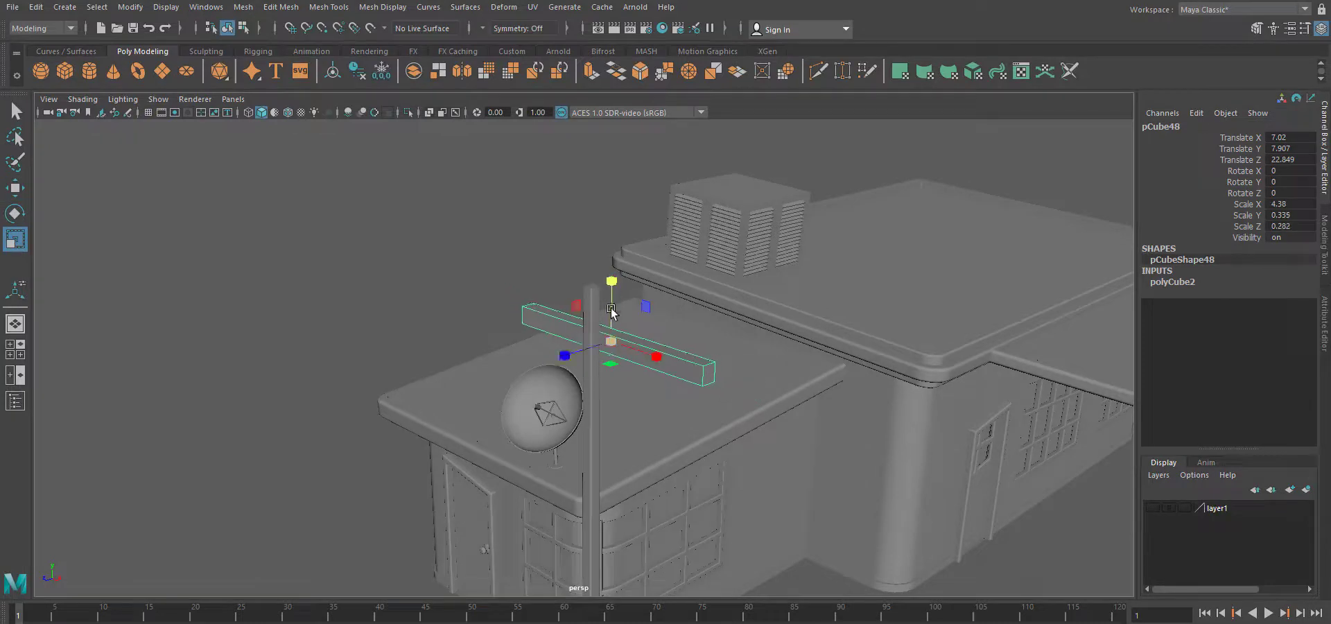
Move the crossbar along Z to about 23.09 so it sits against the short pole.
{"action": "key", "text": "w"}
{"action": "key", "text": "f"}
{"action": "left_click_drag", "start_coordinate": [626, 394], "coordinate": [480, 344], "text": "alt"}
{"action": "scroll", "coordinate": [638, 452], "scroll_direction": "down", "scroll_amount": 5}
{"action": "scroll", "coordinate": [638, 452], "scroll_direction": "down", "scroll_amount": 5}
{"action": "left_click_drag", "start_coordinate": [668, 466], "coordinate": [667, 491], "text": "alt"}
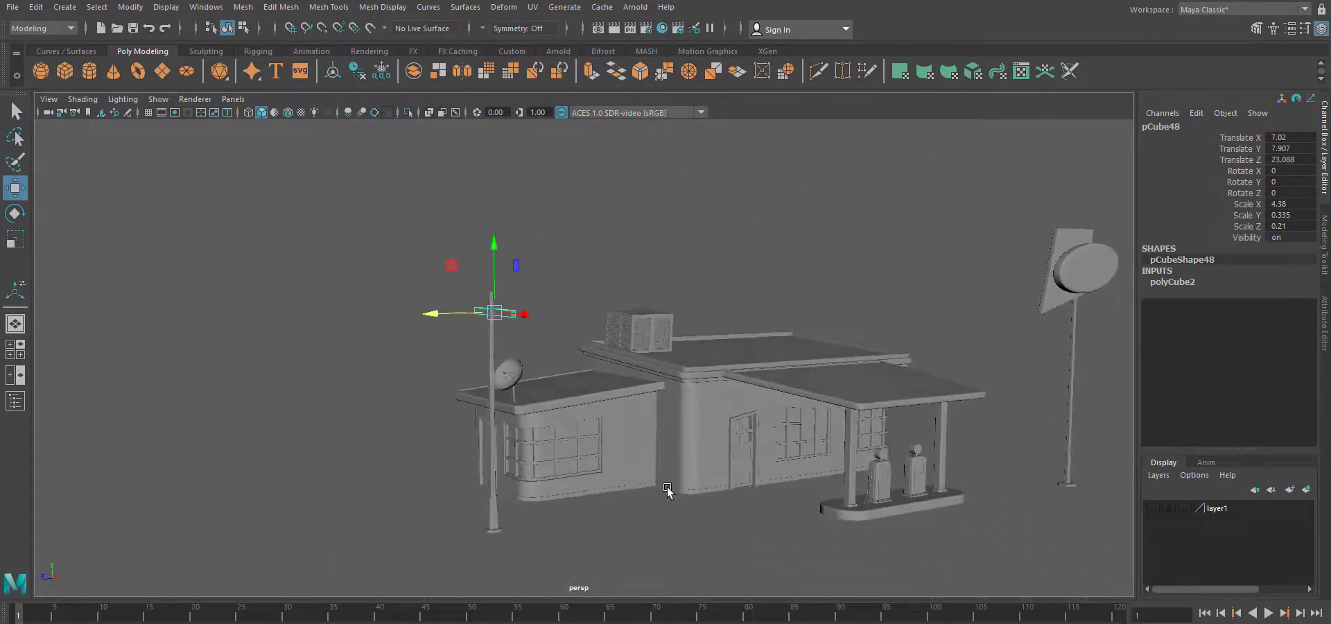
Scale the crossbar's end vertices and bevel its edges with a fraction of 0.5 and one segment.
{"action": "left_click_drag", "start_coordinate": [524, 286], "coordinate": [527, 277]}
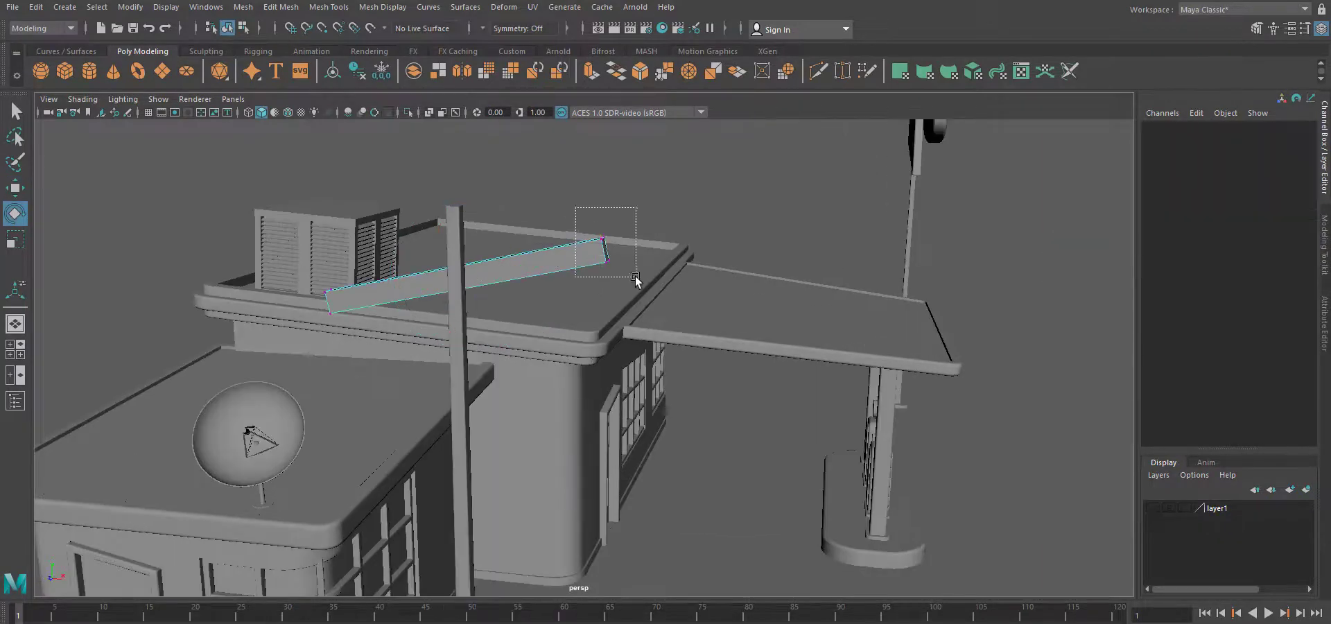
{"action": "key", "text": "r"}
{"action": "right_click_drag", "start_coordinate": [485, 281], "coordinate": [488, 284], "text": "shift"}
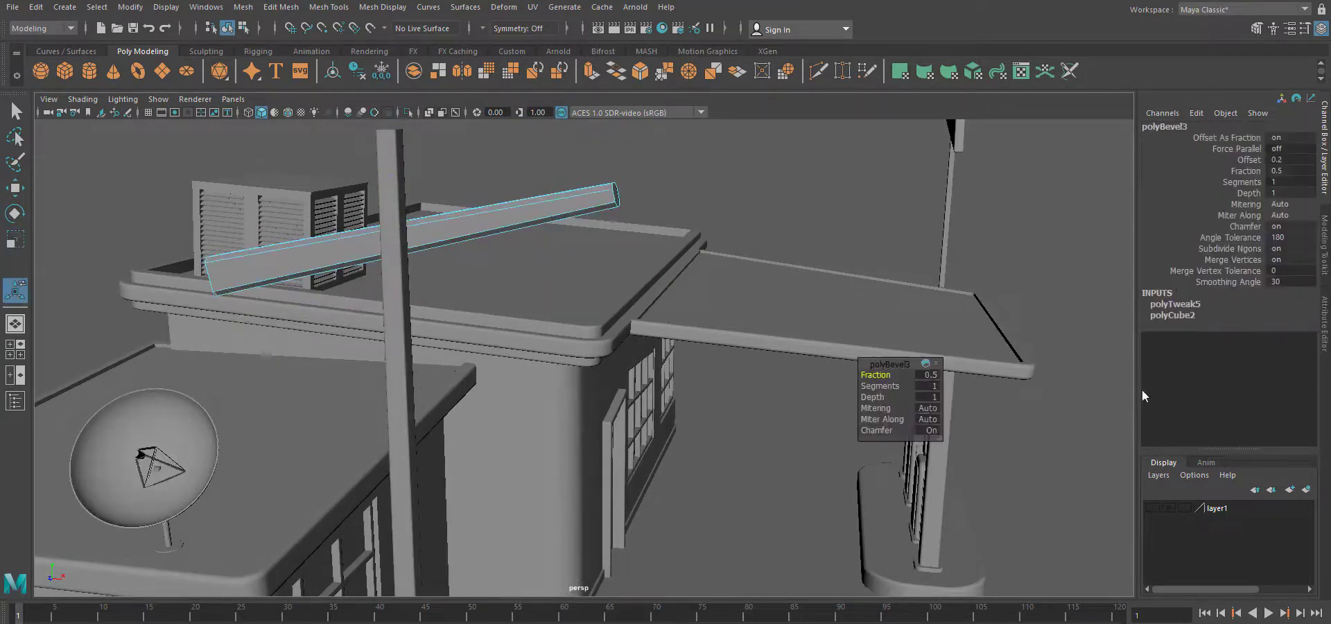
{"action": "left_click", "coordinate": [1290, 30]}
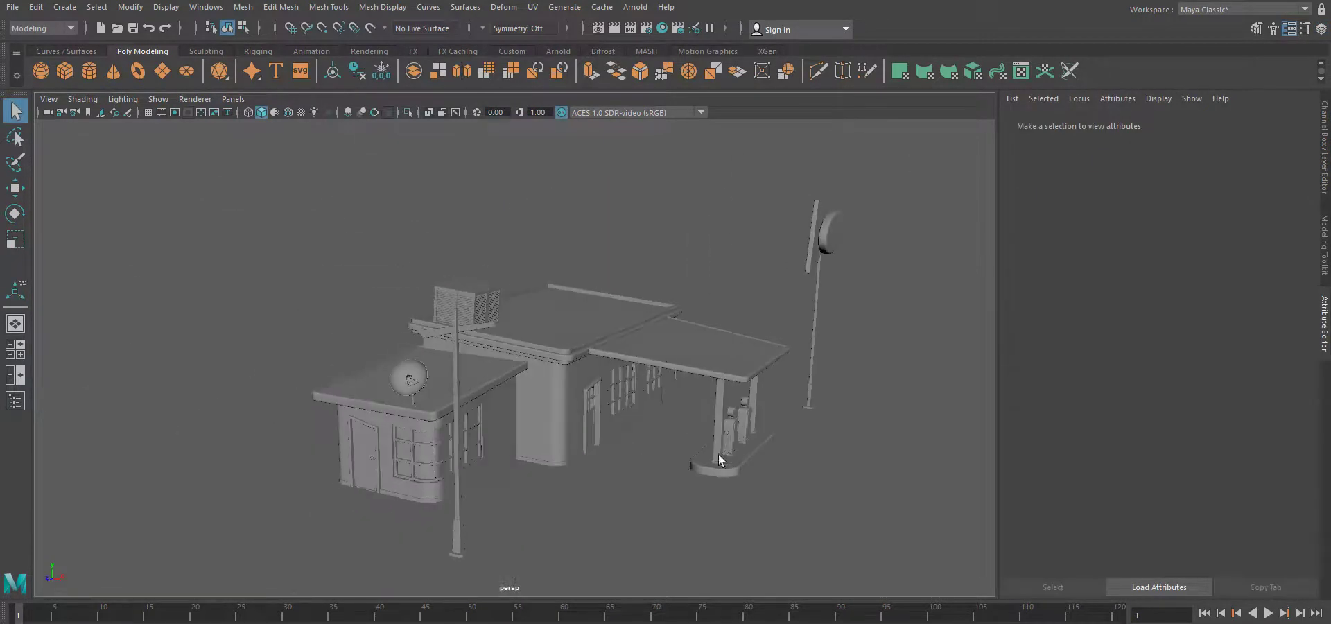
Create a cylinder, reduce it to trash-bin size and place it against the side of the utility pole.
{"action": "left_click_drag", "start_coordinate": [582, 430], "coordinate": [622, 439], "text": "alt"}
{"action": "key", "text": "w"}
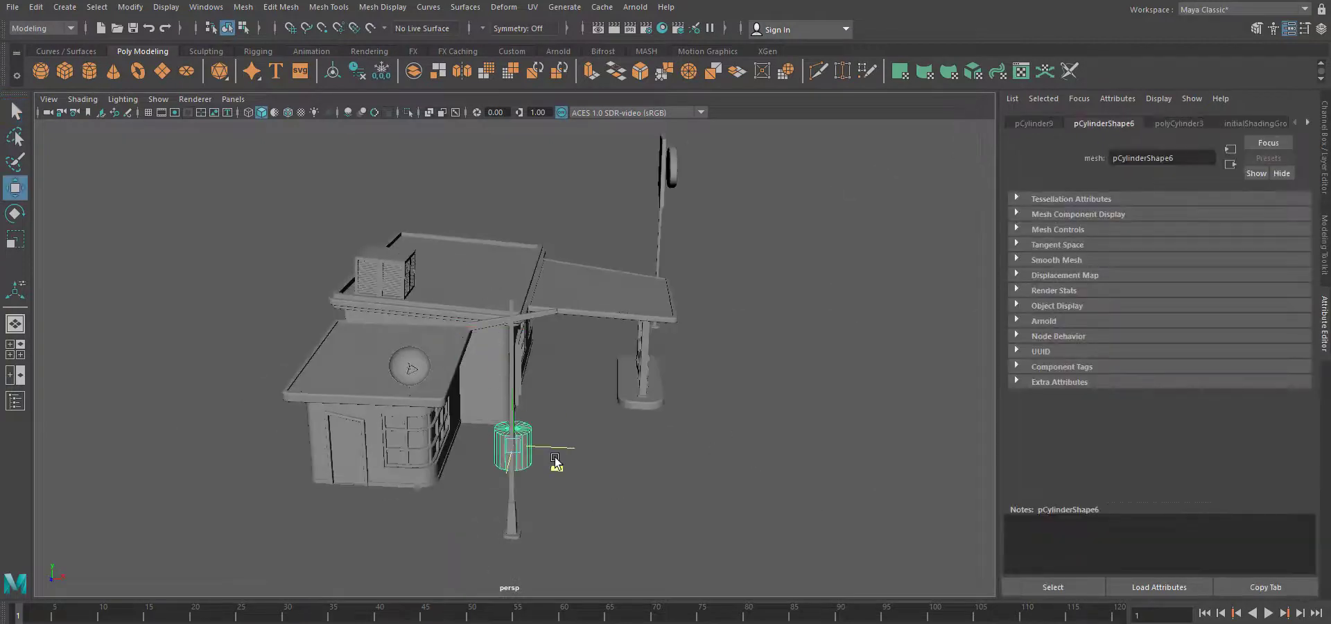
{"action": "key", "text": "f"}
{"action": "left_click", "coordinate": [1172, 123]}
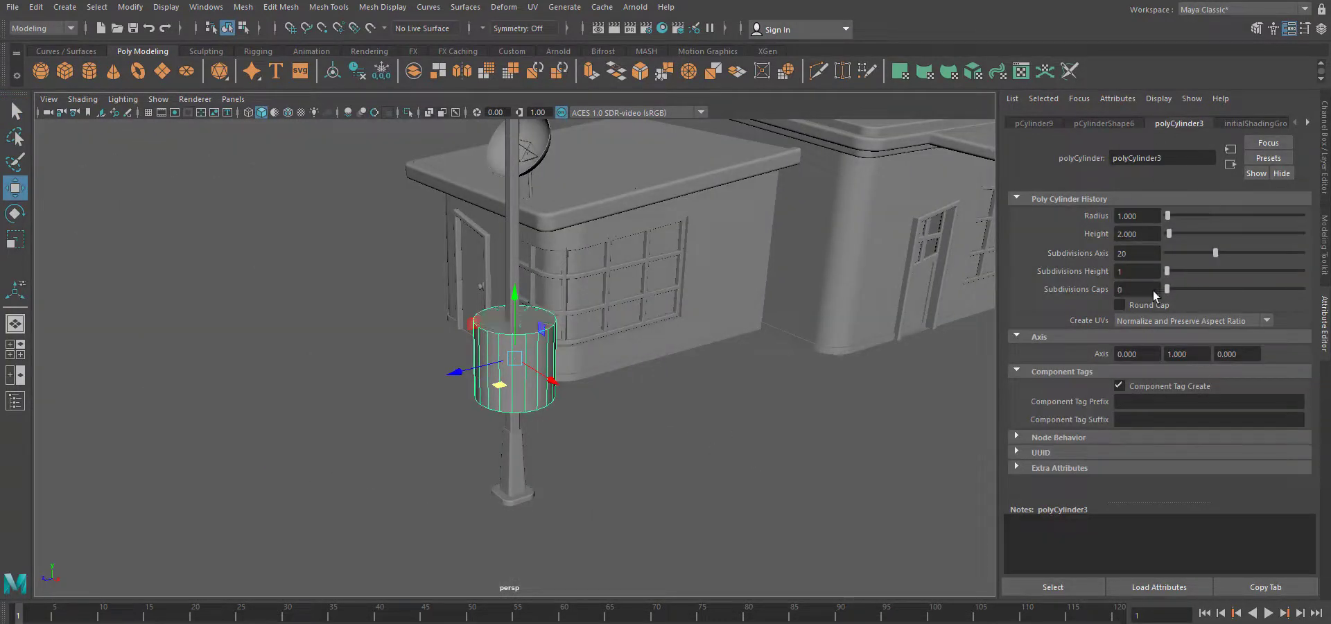
{"action": "left_click_drag", "start_coordinate": [504, 373], "coordinate": [537, 390]}
{"action": "key", "text": "f"}
{"action": "left_click_drag", "start_coordinate": [588, 439], "coordinate": [527, 499], "text": "alt"}
{"action": "scroll", "coordinate": [496, 444], "scroll_direction": "down", "scroll_amount": 3}
{"action": "left_click_drag", "start_coordinate": [470, 401], "coordinate": [491, 358]}
{"action": "left_click_drag", "start_coordinate": [610, 492], "coordinate": [625, 429], "text": "alt"}
{"action": "scroll", "coordinate": [574, 467], "scroll_direction": "up", "scroll_amount": 3}
{"action": "left_click_drag", "start_coordinate": [627, 518], "coordinate": [589, 457], "text": "alt"}
Scale the bottom vertices of the bin cylinder inward slightly so it narrows toward the base.
{"action": "right_click_drag", "start_coordinate": [594, 400], "coordinate": [531, 337]}
{"action": "left_click_drag", "start_coordinate": [511, 516], "coordinate": [506, 478], "text": "alt"}
{"action": "left_click_drag", "start_coordinate": [422, 433], "coordinate": [724, 565]}
{"action": "key", "text": "r"}
{"action": "left_click_drag", "start_coordinate": [568, 489], "coordinate": [565, 491]}
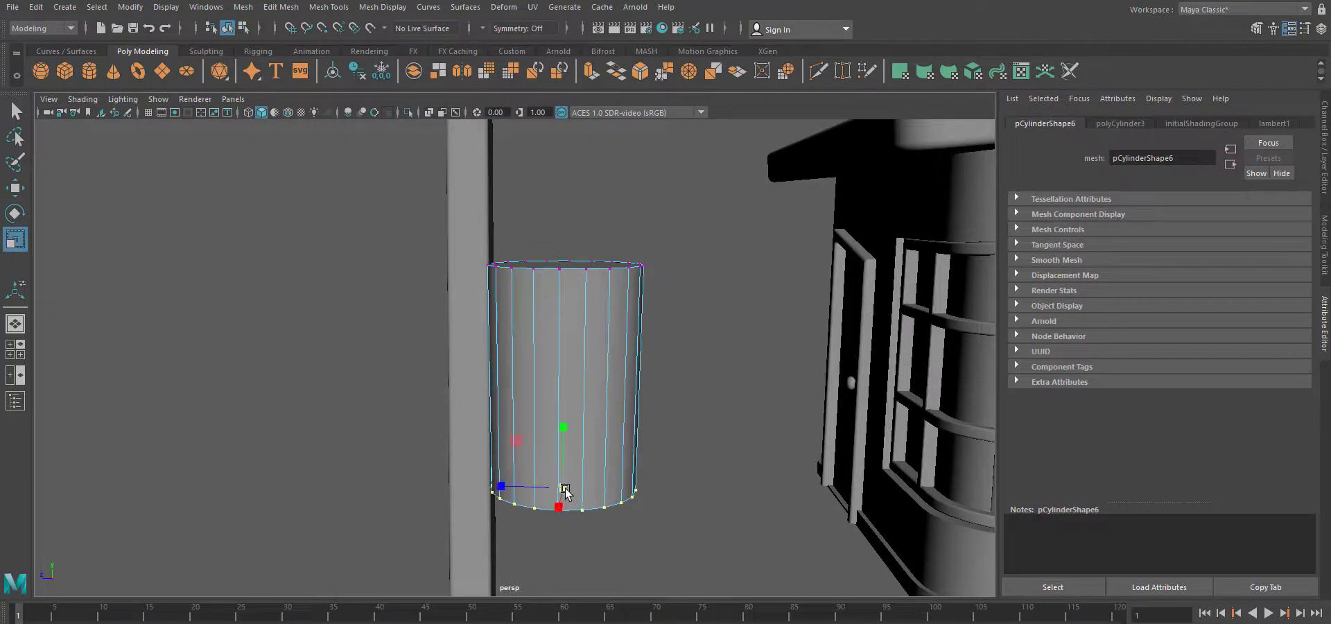
Extrude the bin's top face inward to form a rim, and extrude it down by about 0.898 to hollow the bin.
{"action": "left_click_drag", "start_coordinate": [693, 412], "coordinate": [661, 472], "text": "alt"}
{"action": "right_click_drag", "start_coordinate": [613, 304], "coordinate": [614, 352]}
{"action": "left_click", "coordinate": [608, 296]}
{"action": "left_click", "coordinate": [591, 71]}
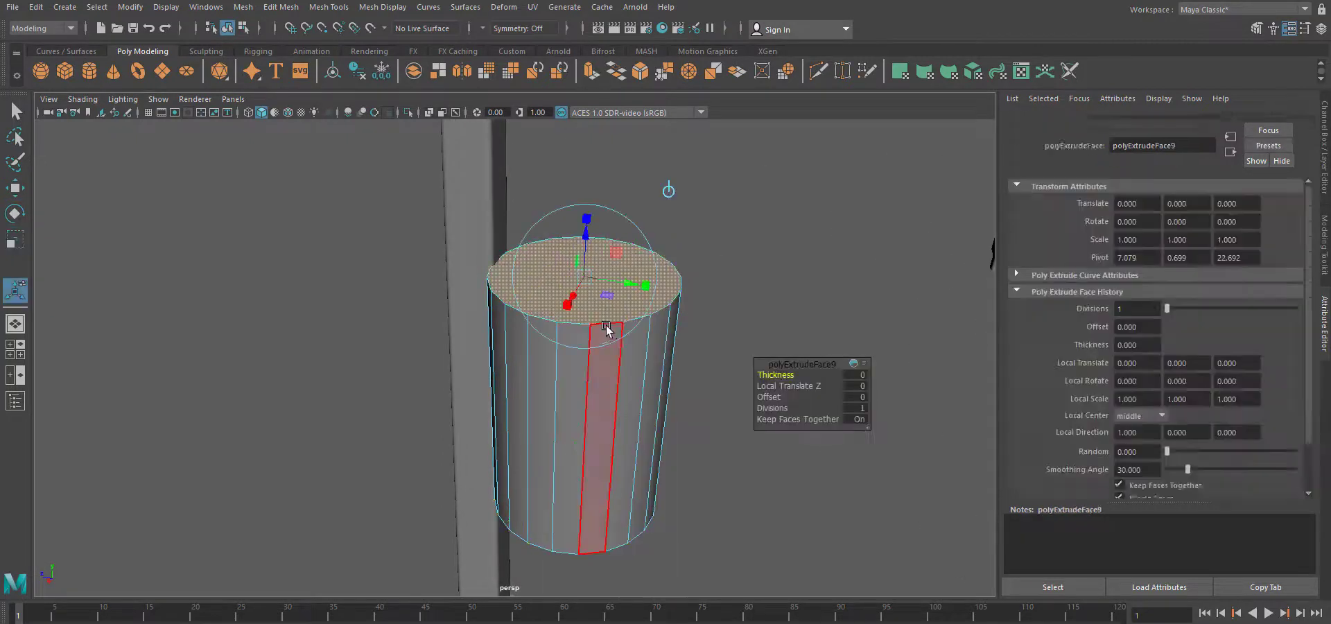
{"action": "left_click", "coordinate": [568, 302]}
{"action": "left_click_drag", "start_coordinate": [594, 278], "coordinate": [585, 278]}
{"action": "left_click_drag", "start_coordinate": [584, 236], "coordinate": [589, 393]}
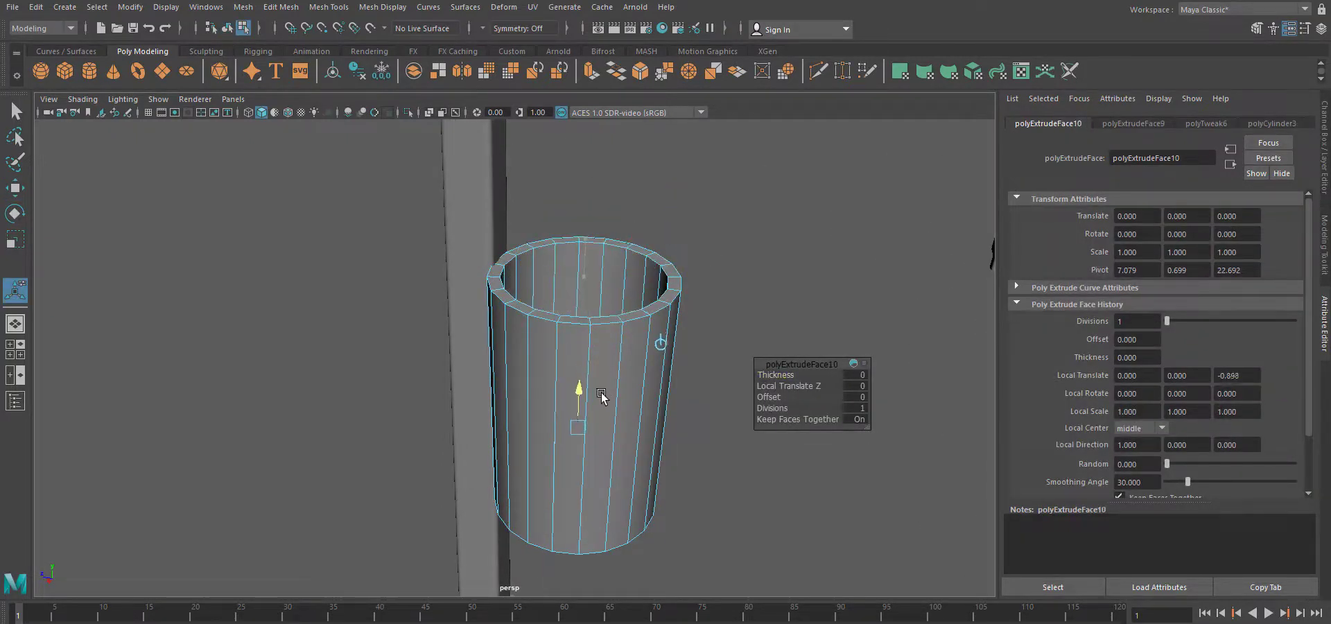
Insert edge loops just below the bin's rim, one on the inner wall and one on the outer wall.
{"action": "right_click_drag", "start_coordinate": [619, 402], "coordinate": [656, 345]}
{"action": "left_click", "coordinate": [282, 8]}
{"action": "mouse_move", "coordinate": [328, 7]}
{"action": "left_click", "coordinate": [368, 112]}
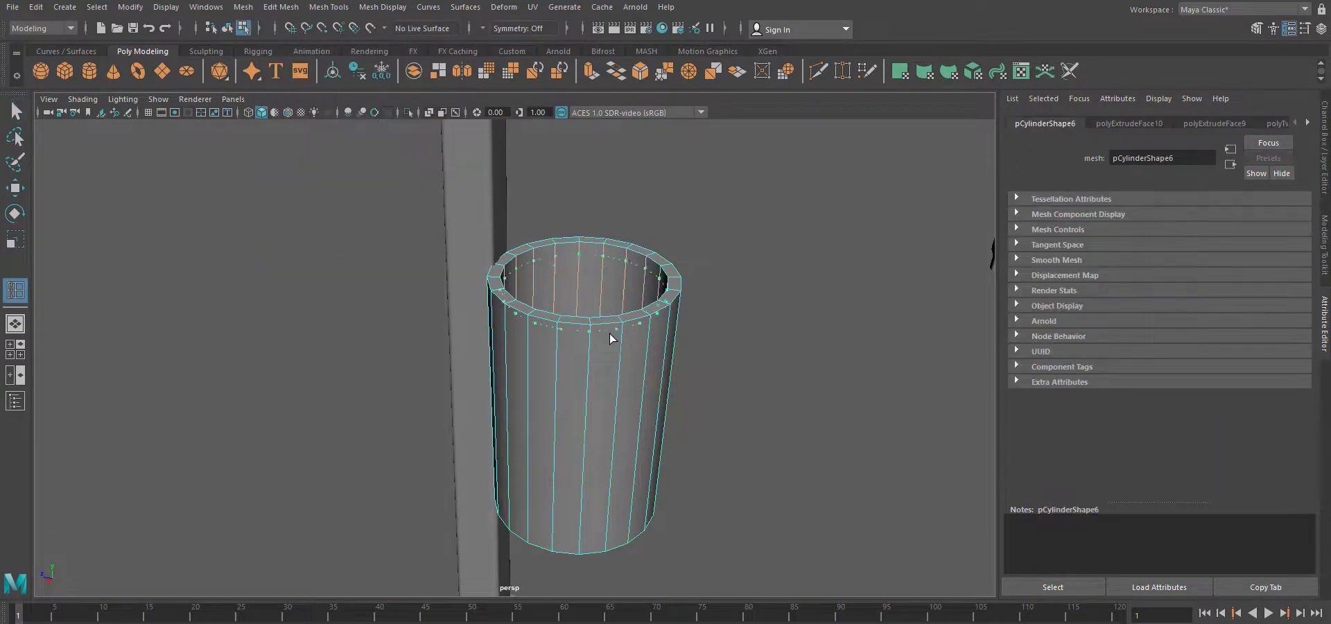
{"action": "left_click", "coordinate": [619, 349]}
{"action": "left_click_drag", "start_coordinate": [619, 349], "coordinate": [686, 379], "text": "alt"}
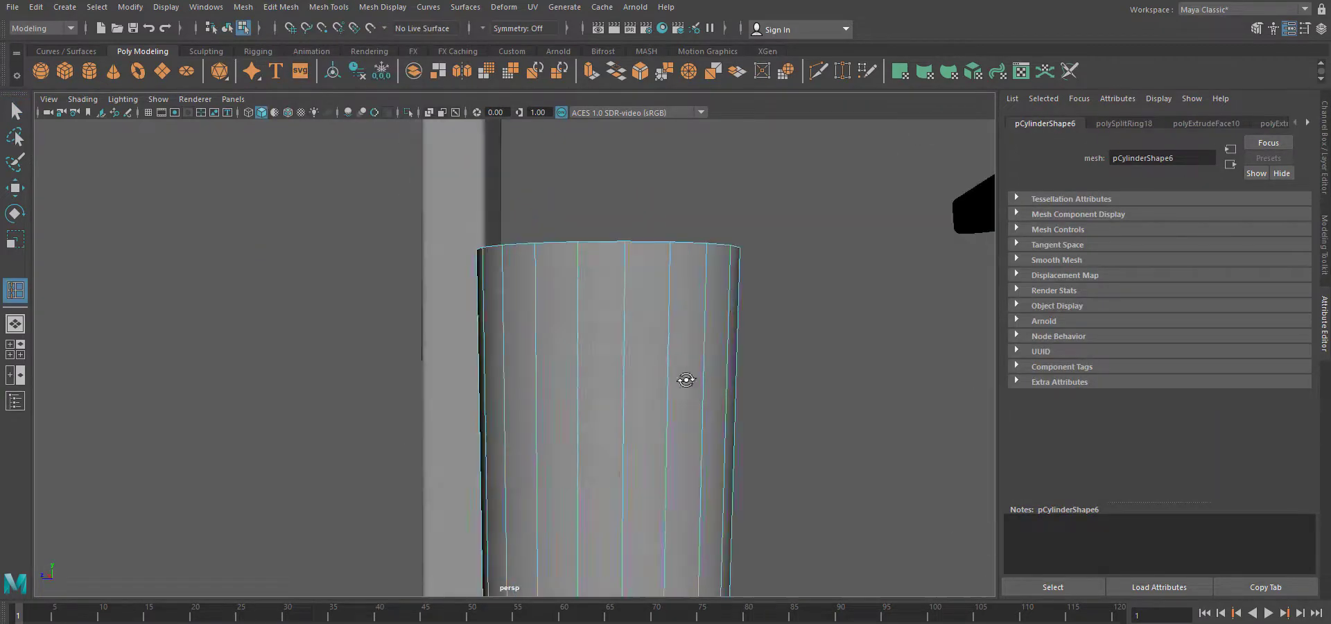
{"action": "left_click", "coordinate": [637, 265]}
Extrude the outer face band below the bin's rim outward by about 0.046 to form a lip.
{"action": "left_click_drag", "start_coordinate": [637, 265], "coordinate": [706, 447], "text": "alt"}
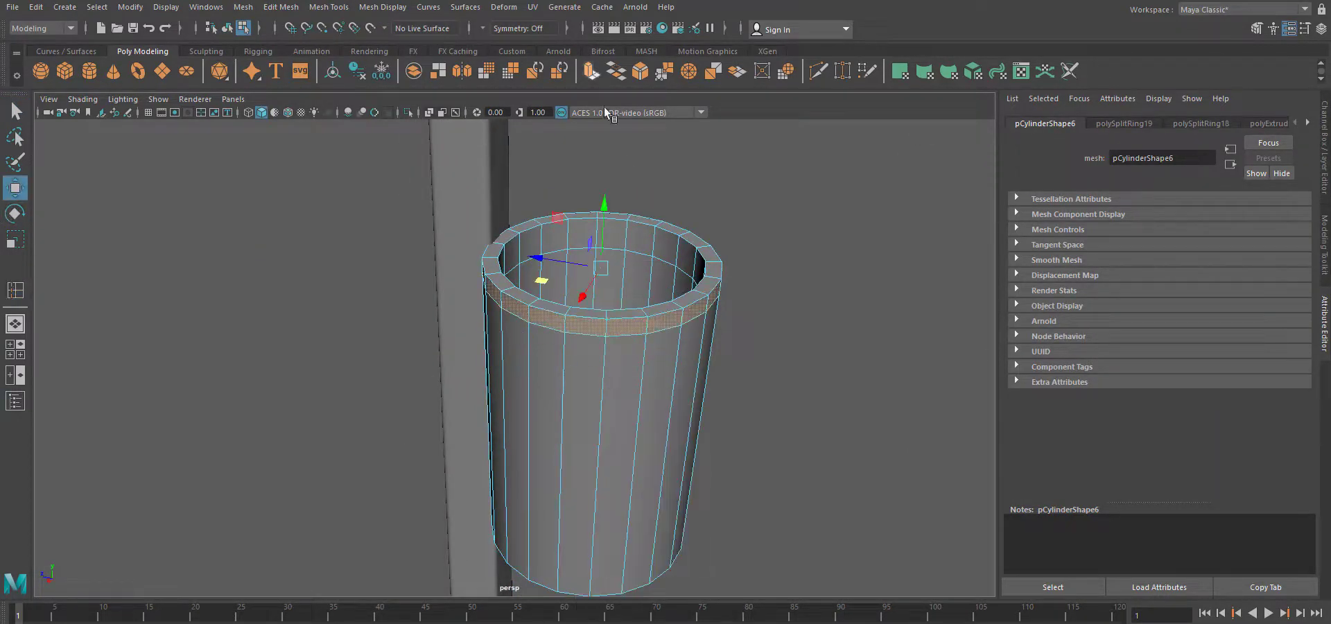
{"action": "key", "text": "ctrl+e"}
{"action": "left_click_drag", "start_coordinate": [573, 356], "coordinate": [577, 355]}
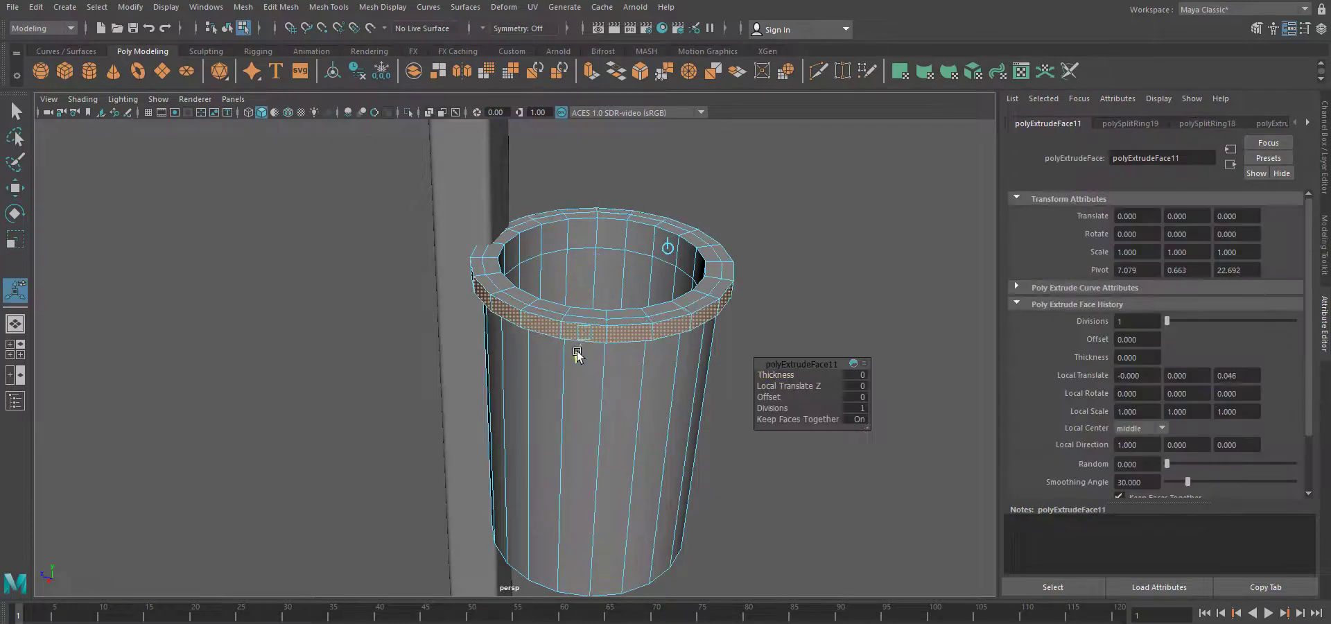
Bevel the bin's lip with fraction 0.5 and 3 segments, and bevel the inner edge loop of the rim.
{"action": "left_click", "coordinate": [643, 75]}
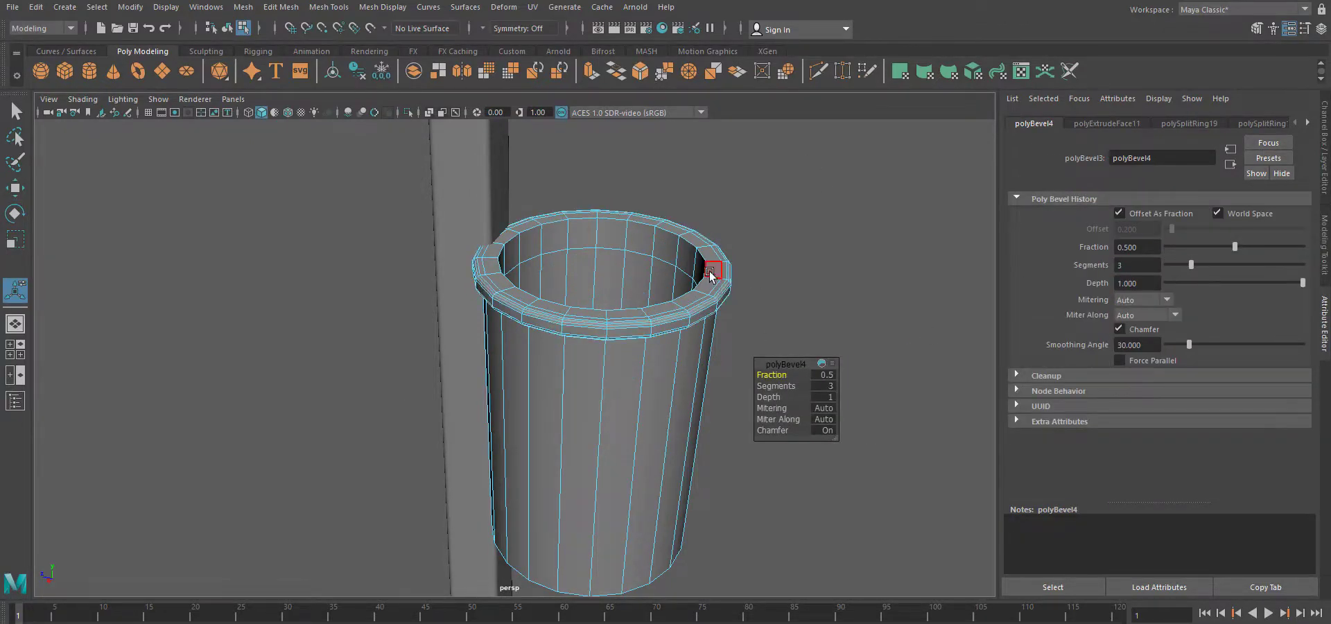
{"action": "right_click_drag", "start_coordinate": [710, 273], "coordinate": [693, 221]}
{"action": "double_click", "coordinate": [684, 238]}
{"action": "left_click", "coordinate": [641, 73]}
Bevel the bottom face of the bin with a reduced fraction and return to object mode.
{"action": "scroll", "coordinate": [674, 455], "scroll_direction": "down", "scroll_amount": 4}
{"action": "scroll", "coordinate": [684, 368], "scroll_direction": "up", "scroll_amount": 3}
{"action": "left_click_drag", "start_coordinate": [675, 455], "coordinate": [692, 340], "text": "alt"}
{"action": "right_click_drag", "start_coordinate": [618, 333], "coordinate": [618, 378]}
{"action": "left_click", "coordinate": [598, 478]}
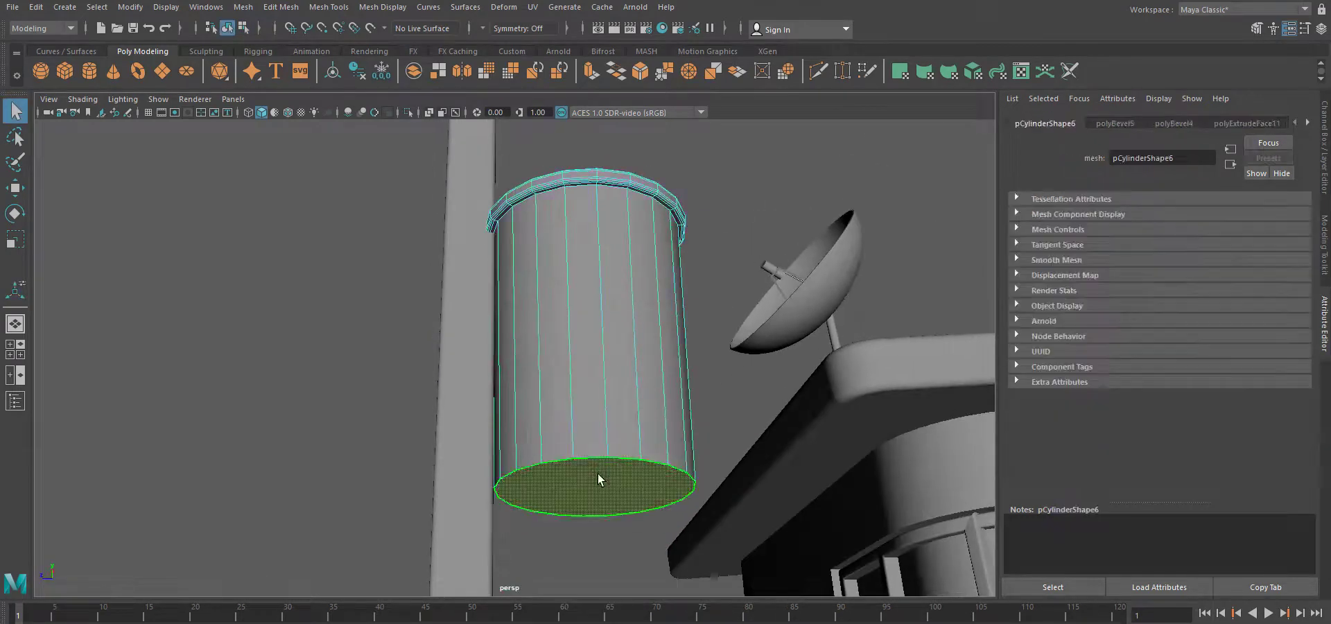
{"action": "key", "text": "ctrl+b"}
{"action": "left_click_drag", "start_coordinate": [1230, 249], "coordinate": [1180, 258]}
{"action": "right_click_drag", "start_coordinate": [610, 329], "coordinate": [669, 298]}
{"action": "key", "text": "q"}
{"action": "left_click", "coordinate": [159, 333]}
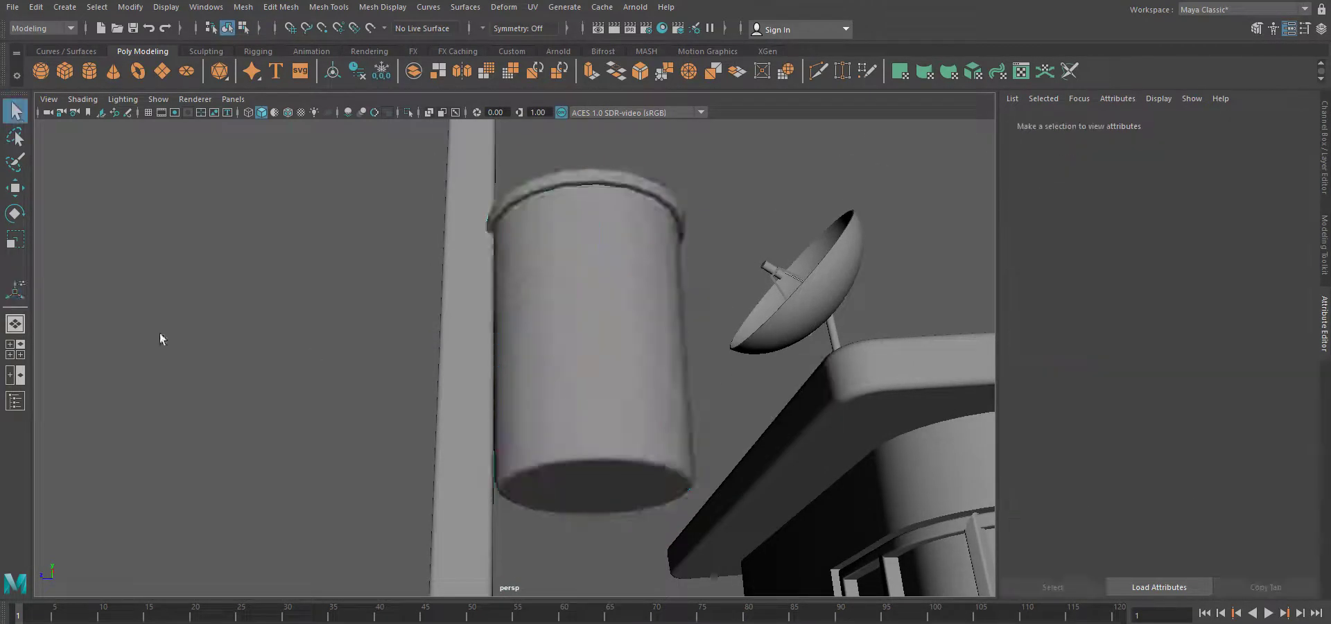
Taper the bin further by scaling in its bottom vertices, and tilt it slightly against the utility pole.
{"action": "scroll", "coordinate": [513, 367], "scroll_direction": "down", "scroll_amount": 5}
{"action": "left_click_drag", "start_coordinate": [513, 368], "coordinate": [538, 501], "text": "alt"}
{"action": "scroll", "coordinate": [560, 360], "scroll_direction": "up", "scroll_amount": 3}
{"action": "left_click", "coordinate": [560, 361]}
{"action": "left_click_drag", "start_coordinate": [568, 416], "coordinate": [584, 465], "text": "alt"}
{"action": "right_click_drag", "start_coordinate": [605, 333], "coordinate": [540, 335]}
{"action": "left_click_drag", "start_coordinate": [426, 405], "coordinate": [683, 492]}
{"action": "key", "text": "r"}
{"action": "left_click_drag", "start_coordinate": [574, 404], "coordinate": [556, 405]}
{"action": "key", "text": "F8"}
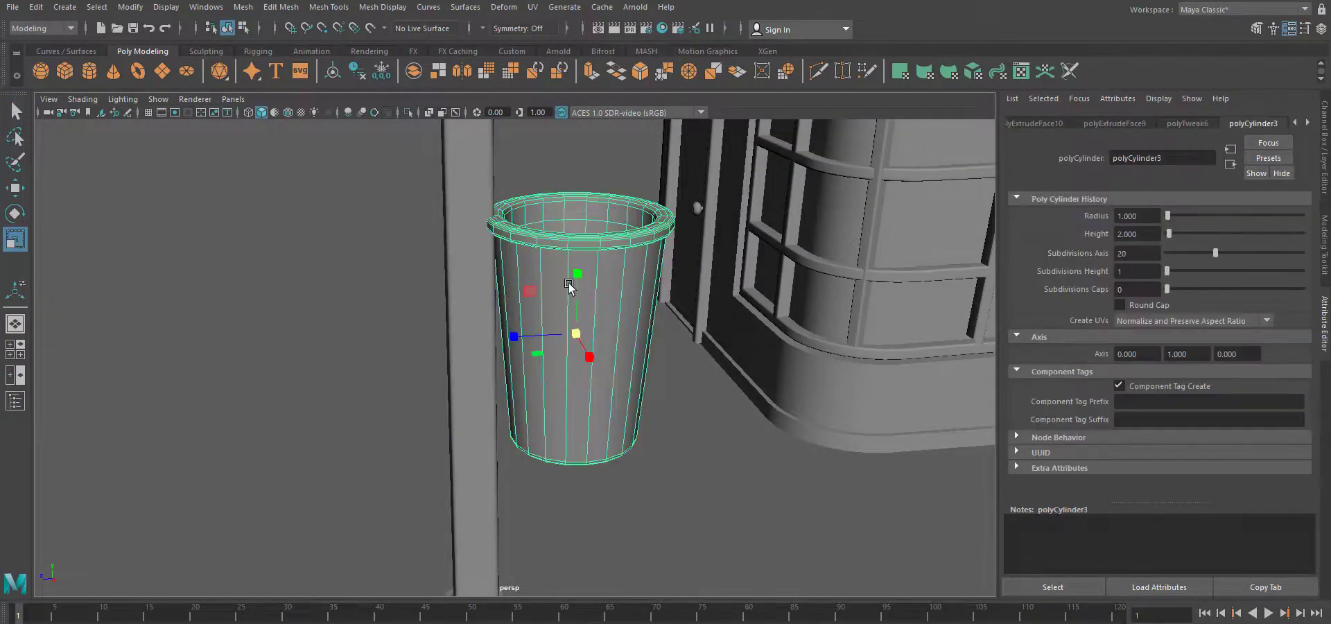
{"action": "key", "text": "e"}
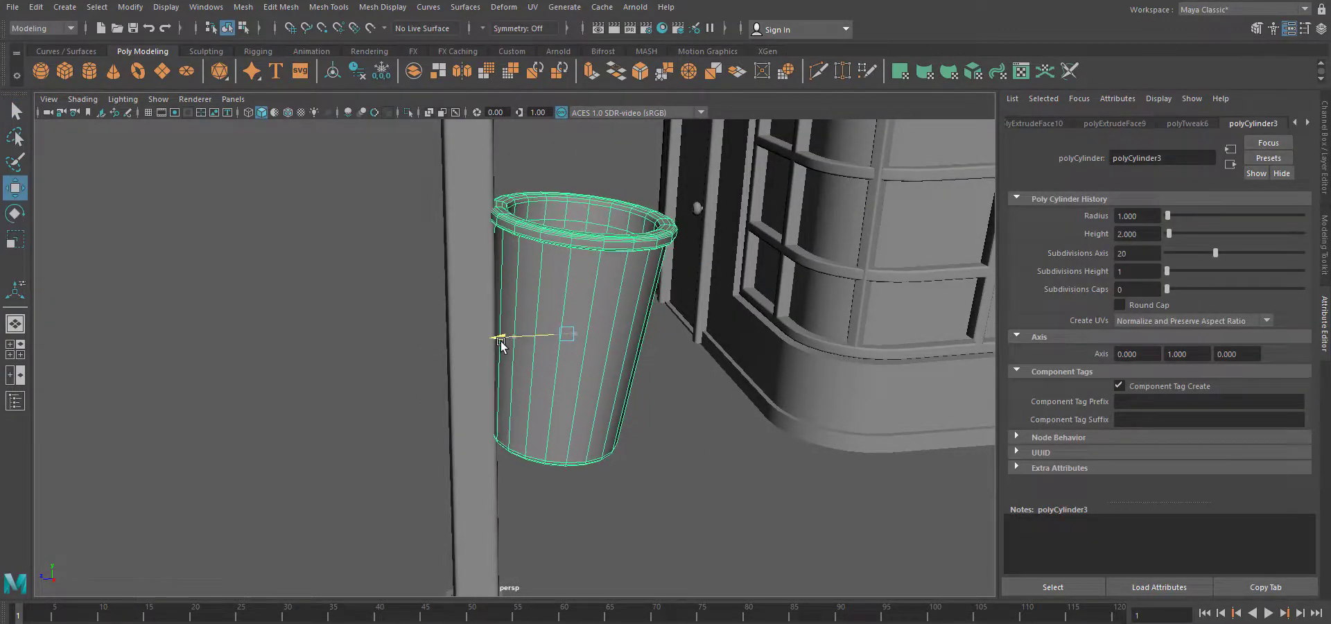
{"action": "scroll", "coordinate": [527, 346], "scroll_direction": "down", "scroll_amount": 10}
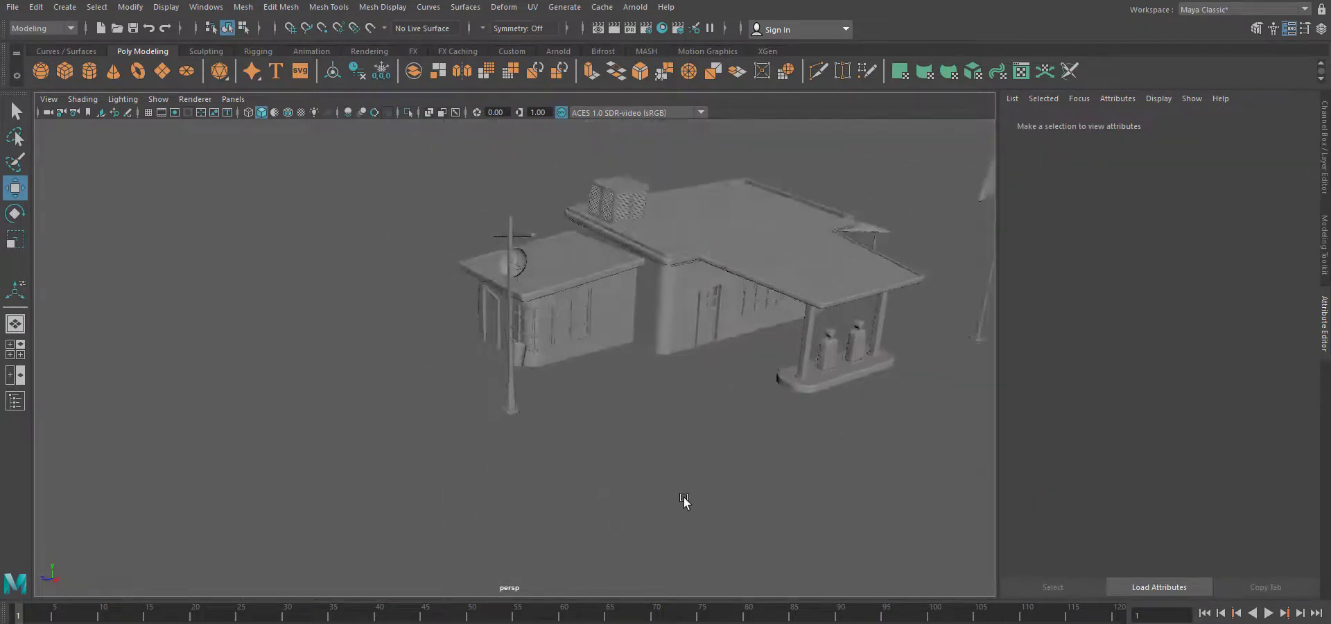
Create a cube above the main building's roof and scale it into a wide, thin square slab.
{"action": "left_click_drag", "start_coordinate": [683, 501], "coordinate": [725, 469], "text": "alt"}
{"action": "scroll", "coordinate": [725, 469], "scroll_direction": "up", "scroll_amount": 3}
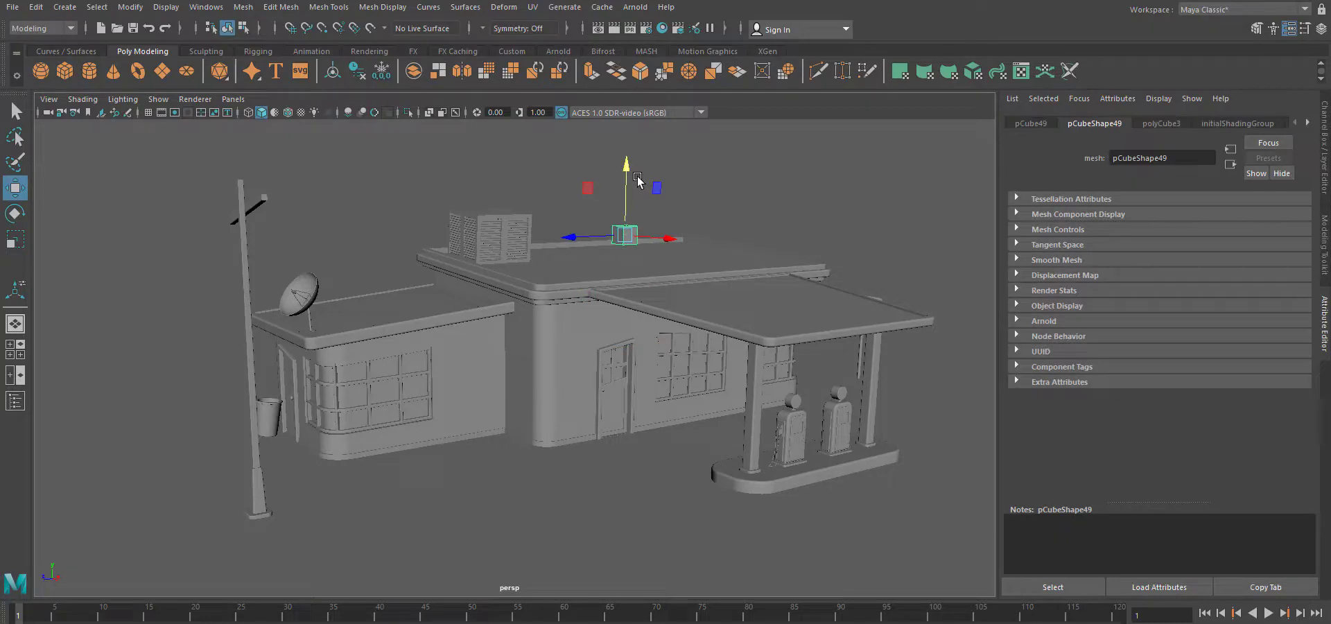
{"action": "left_click_drag", "start_coordinate": [696, 337], "coordinate": [664, 286], "text": "alt"}
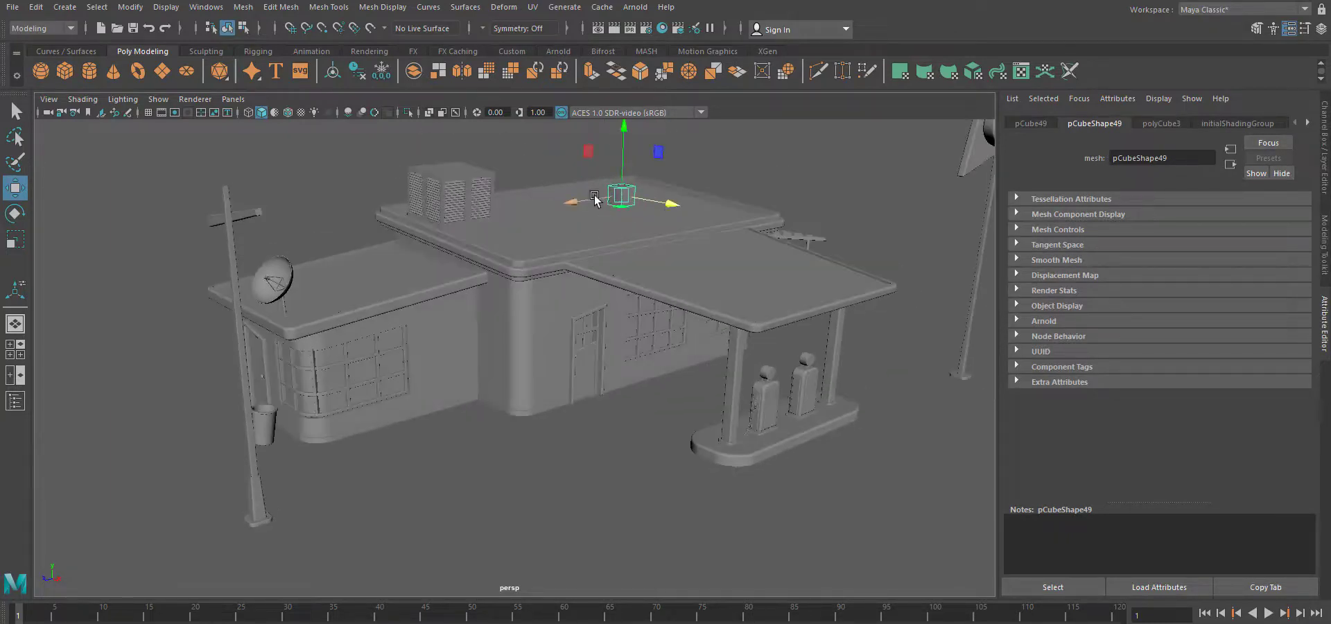
{"action": "left_click_drag", "start_coordinate": [639, 203], "coordinate": [560, 191], "text": "alt"}
{"action": "scroll", "coordinate": [557, 219], "scroll_direction": "up", "scroll_amount": 5}
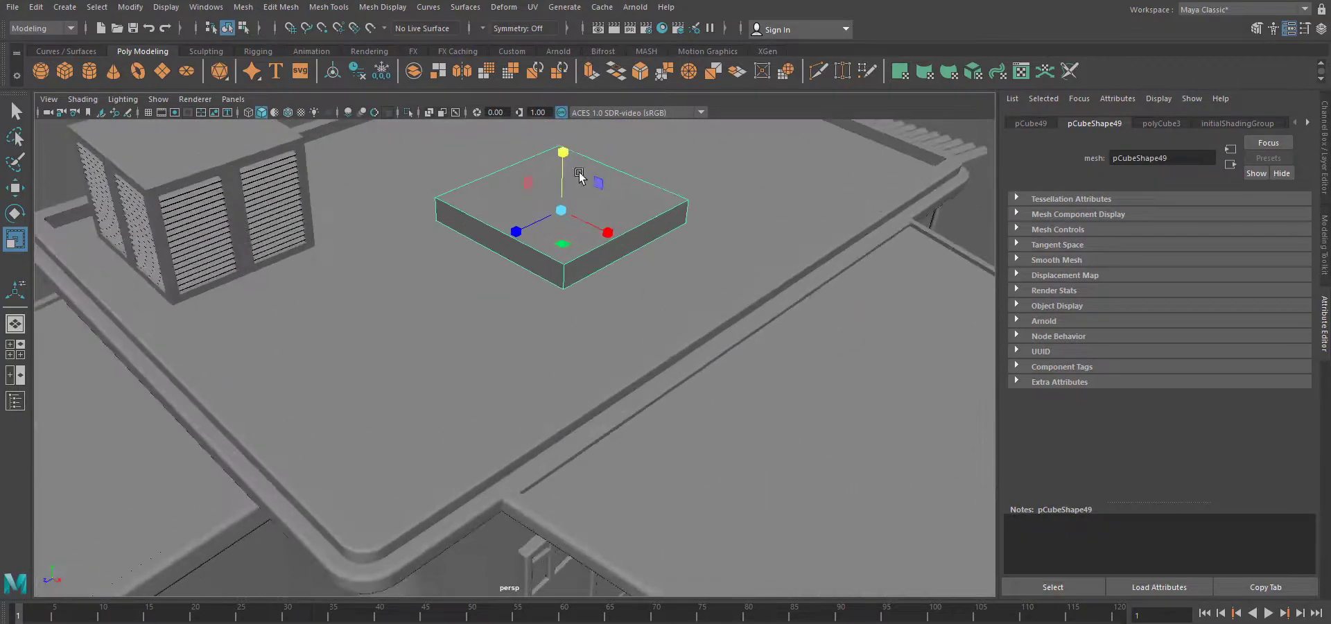
Rotate the slab above the roof so it stands tilted like a slanted panel.
{"action": "key", "text": "e"}
{"action": "left_click_drag", "start_coordinate": [575, 197], "coordinate": [624, 223]}
{"action": "scroll", "coordinate": [636, 263], "scroll_direction": "down", "scroll_amount": 3}
{"action": "key", "text": "w"}
{"action": "left_click_drag", "start_coordinate": [638, 267], "coordinate": [552, 348], "text": "alt"}
{"action": "key", "text": "e"}
{"action": "scroll", "coordinate": [575, 418], "scroll_direction": "up", "scroll_amount": 5}
{"action": "middle_click_drag", "start_coordinate": [575, 416], "coordinate": [595, 388], "text": "alt"}
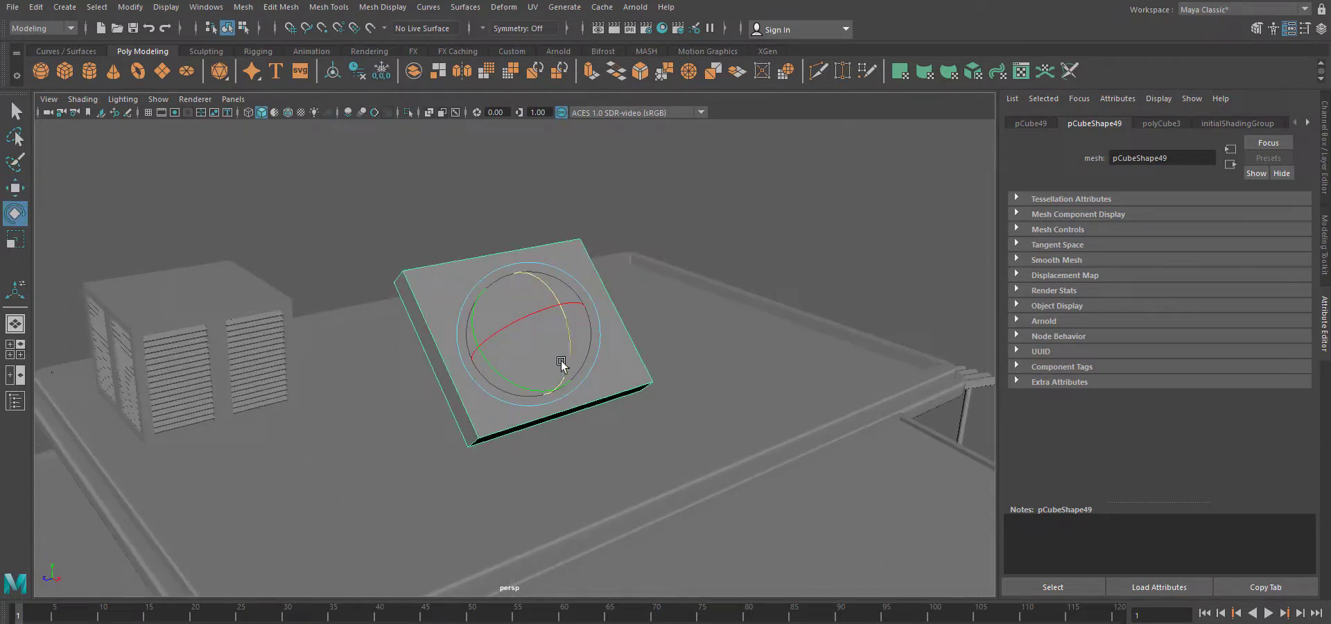
{"action": "left_click_drag", "start_coordinate": [512, 376], "coordinate": [499, 373]}
Delete the large front and back faces of the tilted slab to leave an open frame.
{"action": "right_click_drag", "start_coordinate": [609, 331], "coordinate": [609, 371]}
{"action": "left_click", "coordinate": [531, 349]}
{"action": "key", "text": "Delete"}
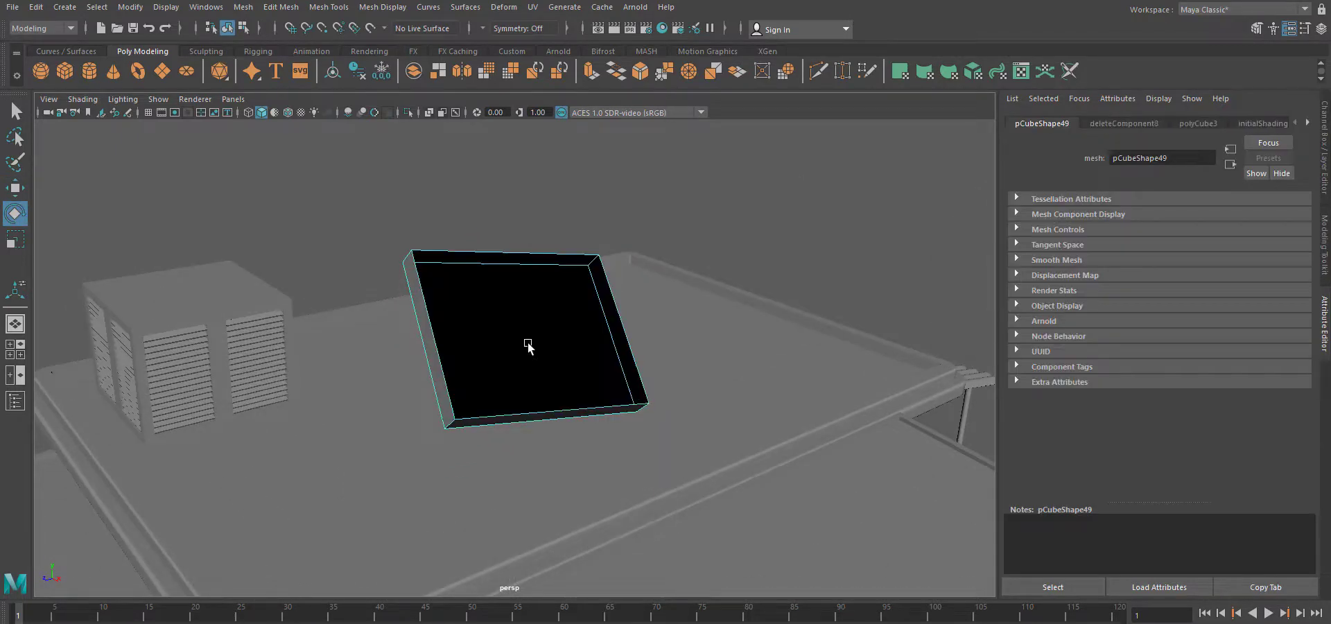
{"action": "left_click", "coordinate": [531, 349]}
{"action": "key", "text": "Delete"}
Thin the open frame, extrude it with a thickness of -0.5, and reverse its normals.
{"action": "right_click_drag", "start_coordinate": [618, 322], "coordinate": [651, 314]}
{"action": "key", "text": "r"}
{"action": "left_click_drag", "start_coordinate": [559, 304], "coordinate": [545, 321]}
{"action": "left_click", "coordinate": [592, 71]}
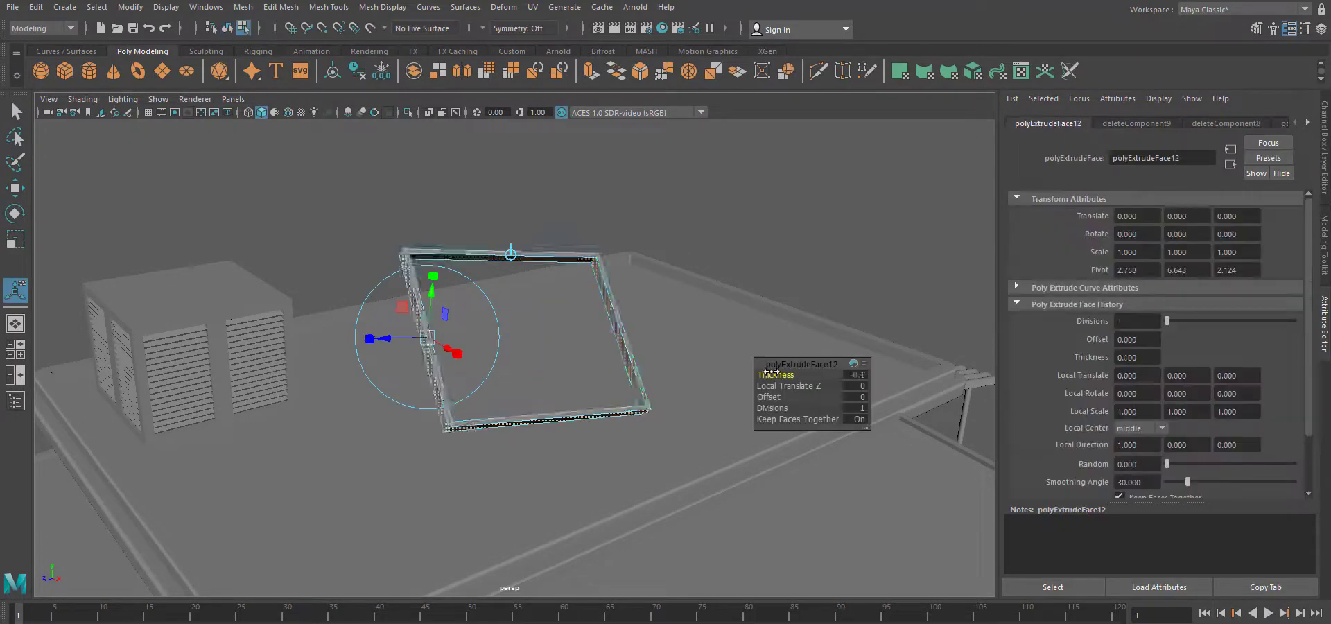
{"action": "left_click_drag", "start_coordinate": [774, 372], "coordinate": [768, 372]}
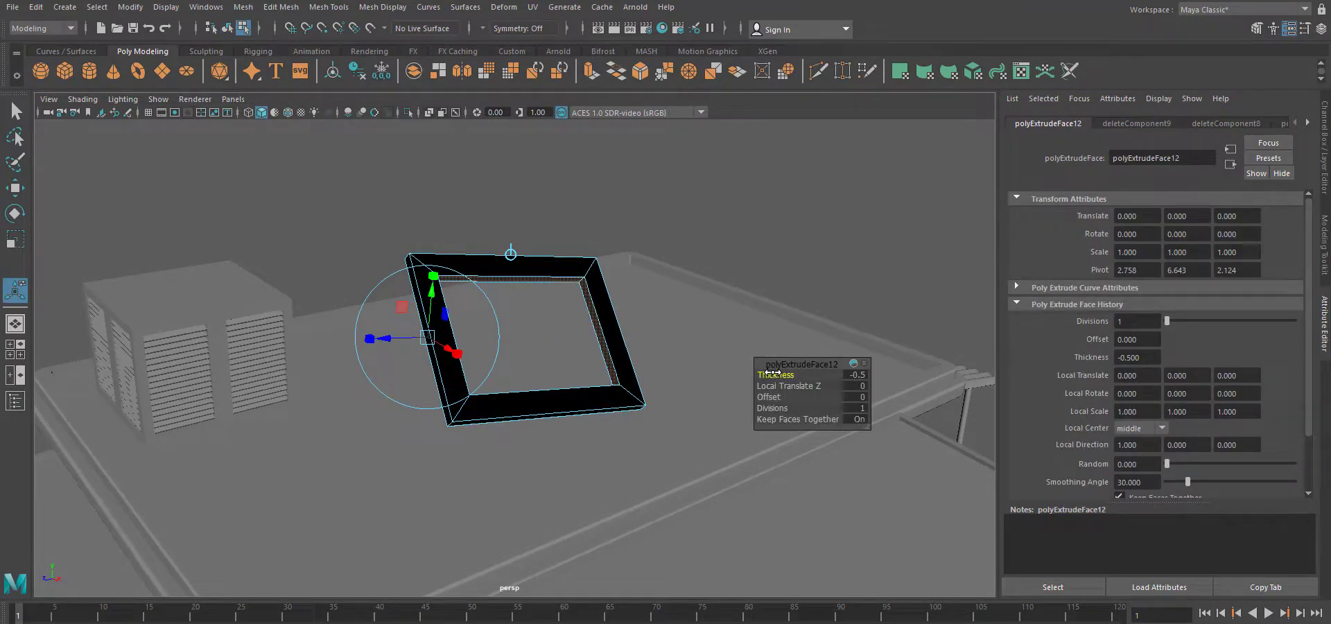
{"action": "left_click", "coordinate": [382, 6]}
{"action": "left_click", "coordinate": [530, 259]}
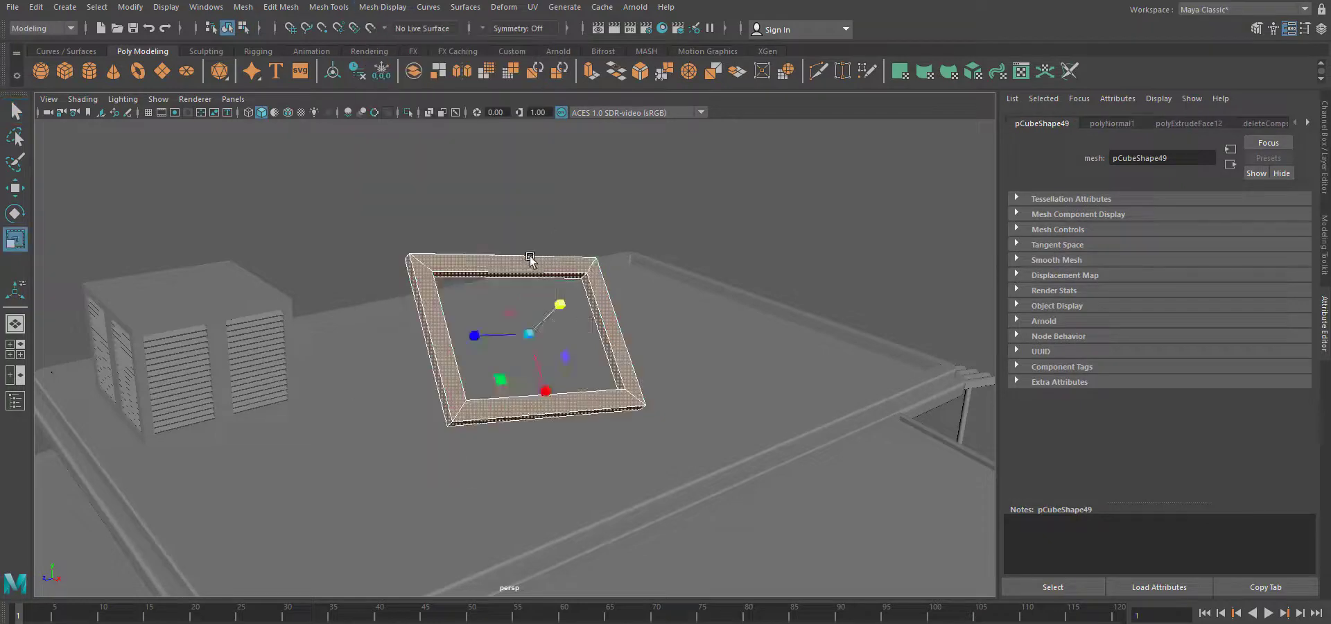
{"action": "left_click", "coordinate": [542, 212]}
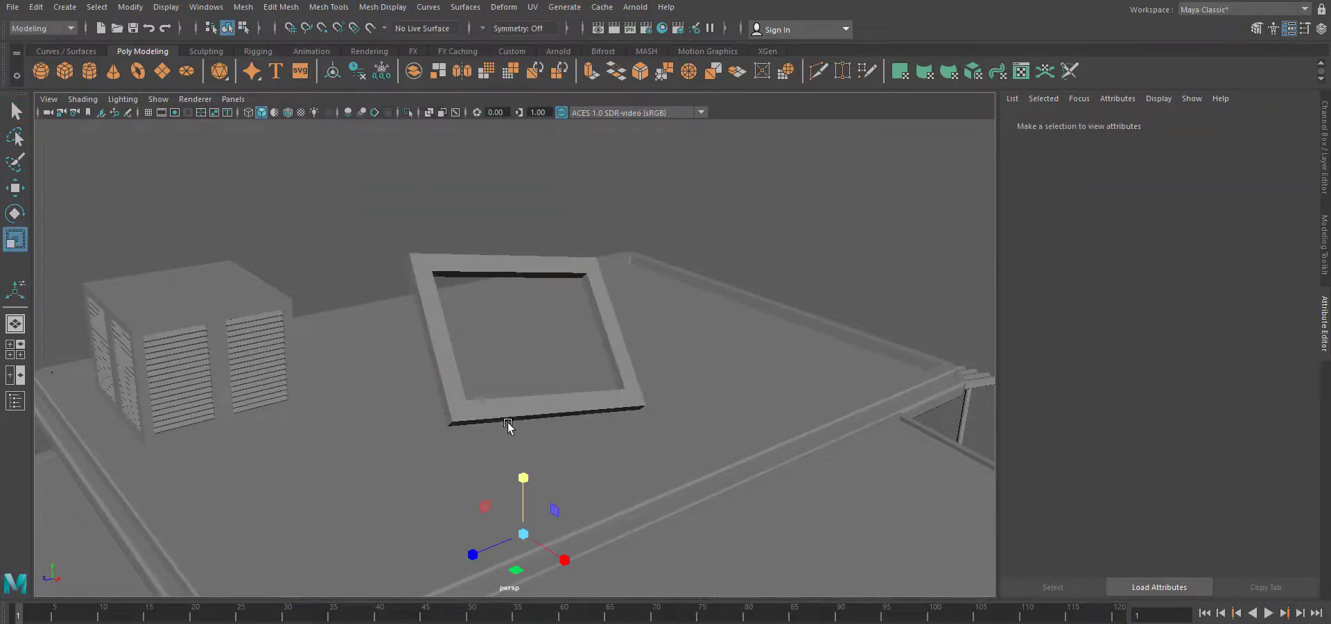
Create a cylinder at the frame on the roof and scale it into a thin vertical rod.
{"action": "left_click", "coordinate": [508, 424]}
{"action": "left_click_drag", "start_coordinate": [557, 436], "coordinate": [553, 270]}
{"action": "key", "text": "r"}
{"action": "left_click_drag", "start_coordinate": [524, 334], "coordinate": [459, 319]}
{"action": "left_click_drag", "start_coordinate": [525, 273], "coordinate": [545, 174]}
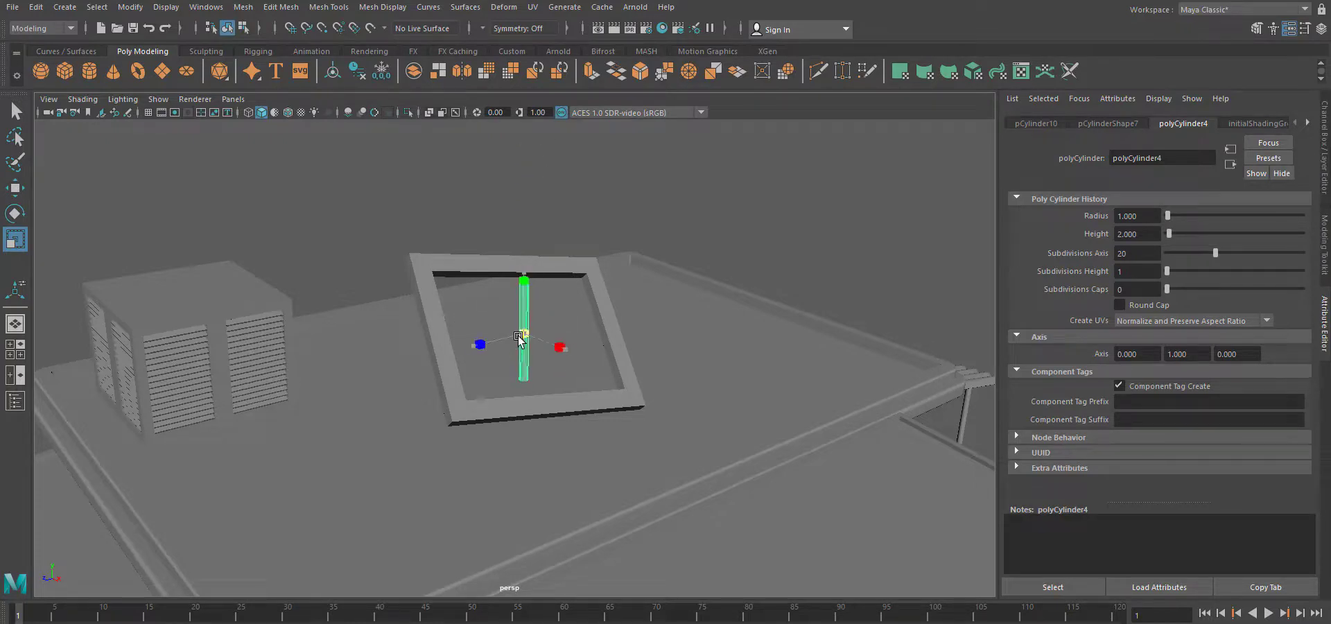
{"action": "left_click", "coordinate": [560, 215]}
{"action": "left_click", "coordinate": [525, 344]}
{"action": "left_click_drag", "start_coordinate": [525, 273], "coordinate": [534, 252]}
In the front view, lengthen the rod and move it under the upper part of the slanted frame.
{"action": "key", "text": "space"}
{"action": "left_click_drag", "start_coordinate": [676, 399], "coordinate": [687, 420]}
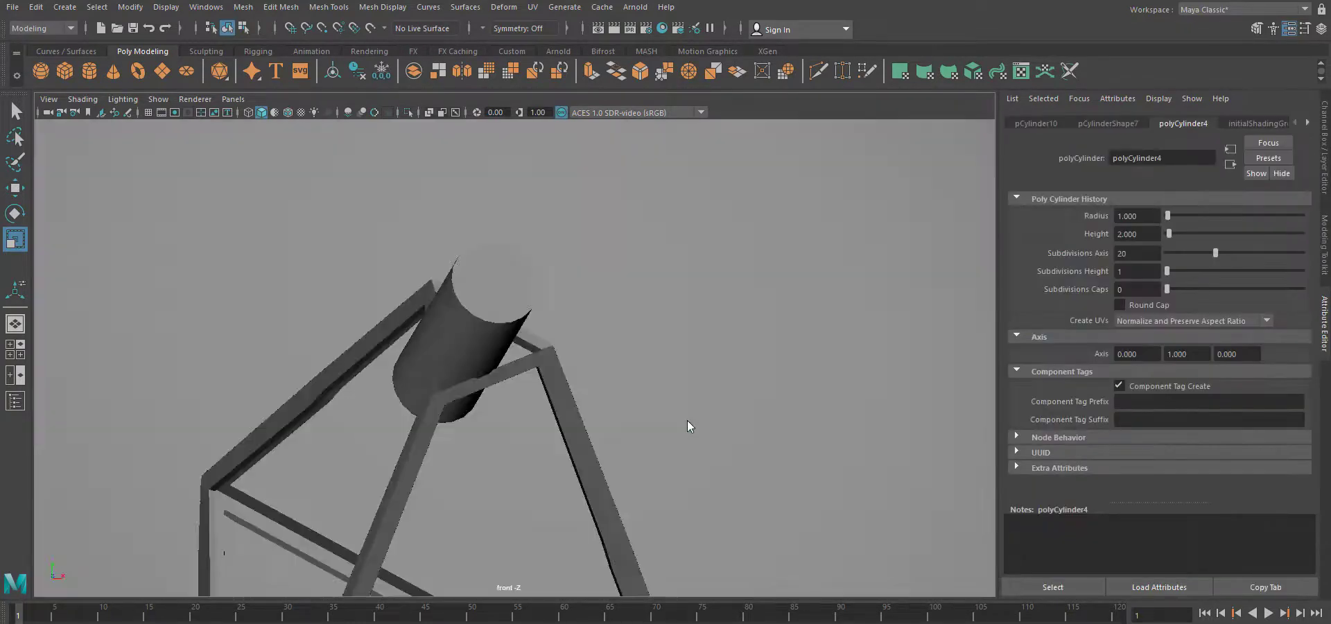
{"action": "key", "text": "f"}
{"action": "scroll", "coordinate": [692, 420], "scroll_direction": "down", "scroll_amount": 5}
{"action": "scroll", "coordinate": [692, 418], "scroll_direction": "up", "scroll_amount": 5}
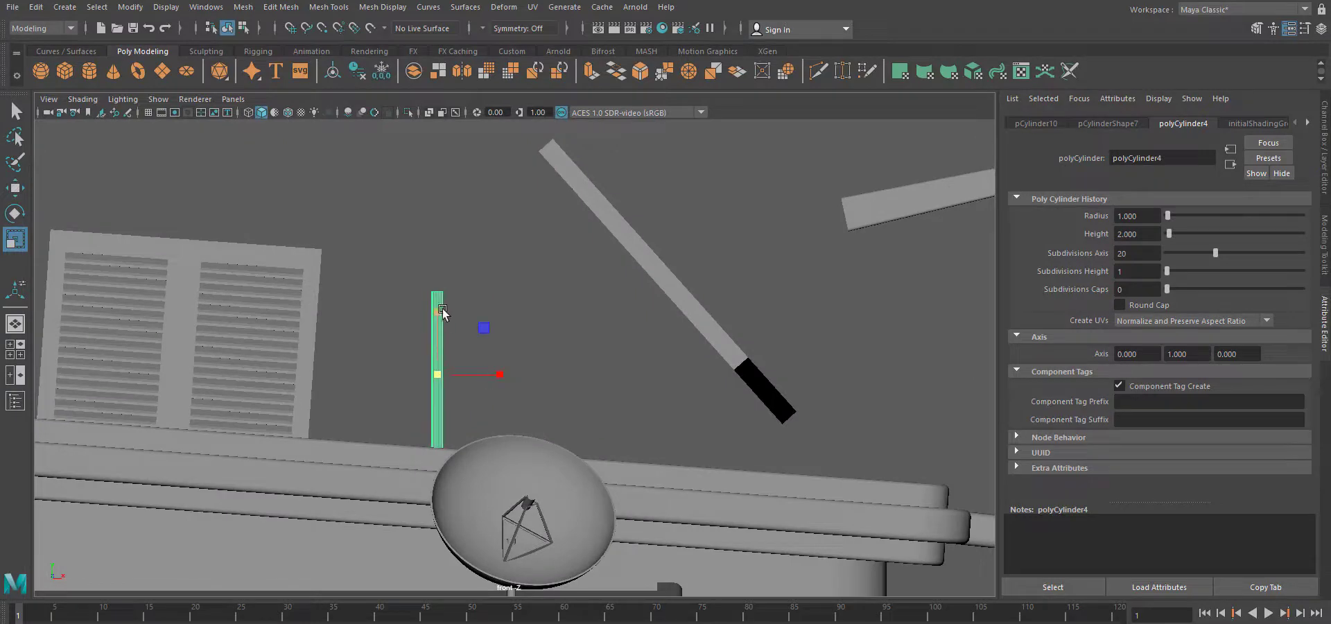
{"action": "left_click_drag", "start_coordinate": [546, 289], "coordinate": [632, 311]}
{"action": "key", "text": "r"}
{"action": "key", "text": "w"}
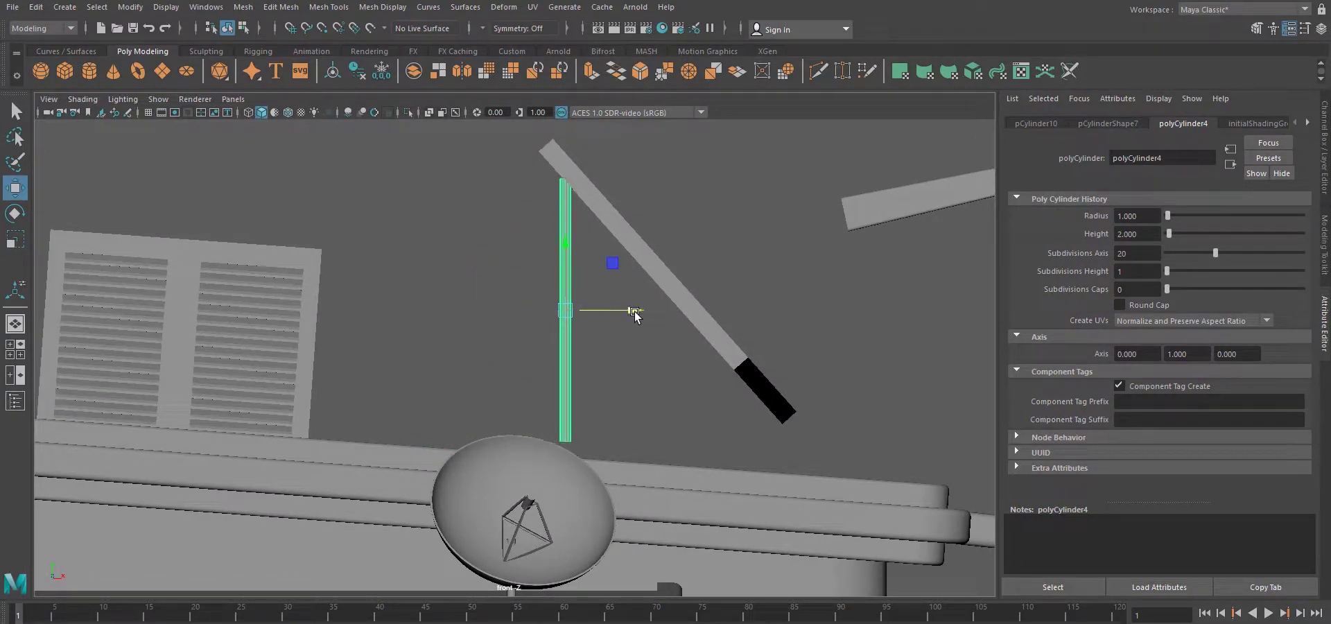
Rotate the rod to lean away from the slanted frame and move its upper end back onto the frame.
{"action": "key", "text": "e"}
{"action": "left_click_drag", "start_coordinate": [606, 263], "coordinate": [619, 273]}
{"action": "key", "text": "w"}
{"action": "left_click_drag", "start_coordinate": [567, 310], "coordinate": [529, 305]}
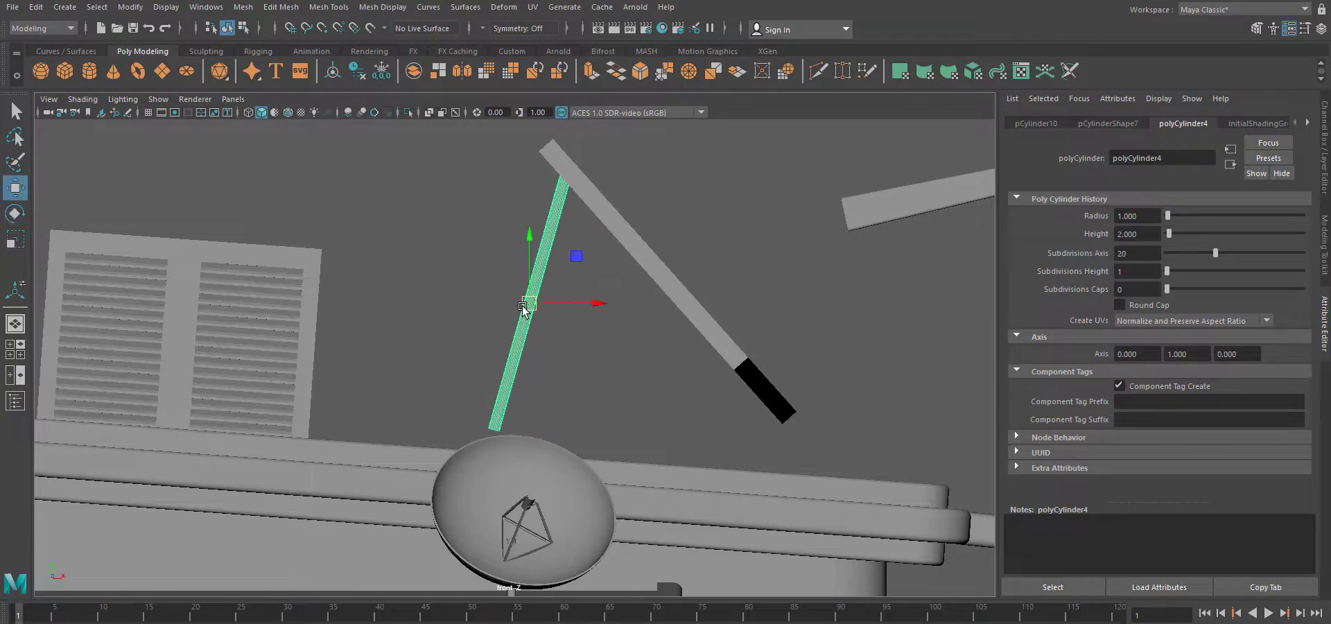
Extend the rod's bottom vertices down in wireframe so its lower end reaches the roof.
{"action": "right_click_drag", "start_coordinate": [549, 242], "coordinate": [486, 242]}
{"action": "left_click_drag", "start_coordinate": [543, 470], "coordinate": [553, 474]}
{"action": "key", "text": "4"}
{"action": "scroll", "coordinate": [554, 474], "scroll_direction": "up", "scroll_amount": 3}
{"action": "middle_click_drag", "start_coordinate": [556, 474], "coordinate": [599, 361], "text": "alt"}
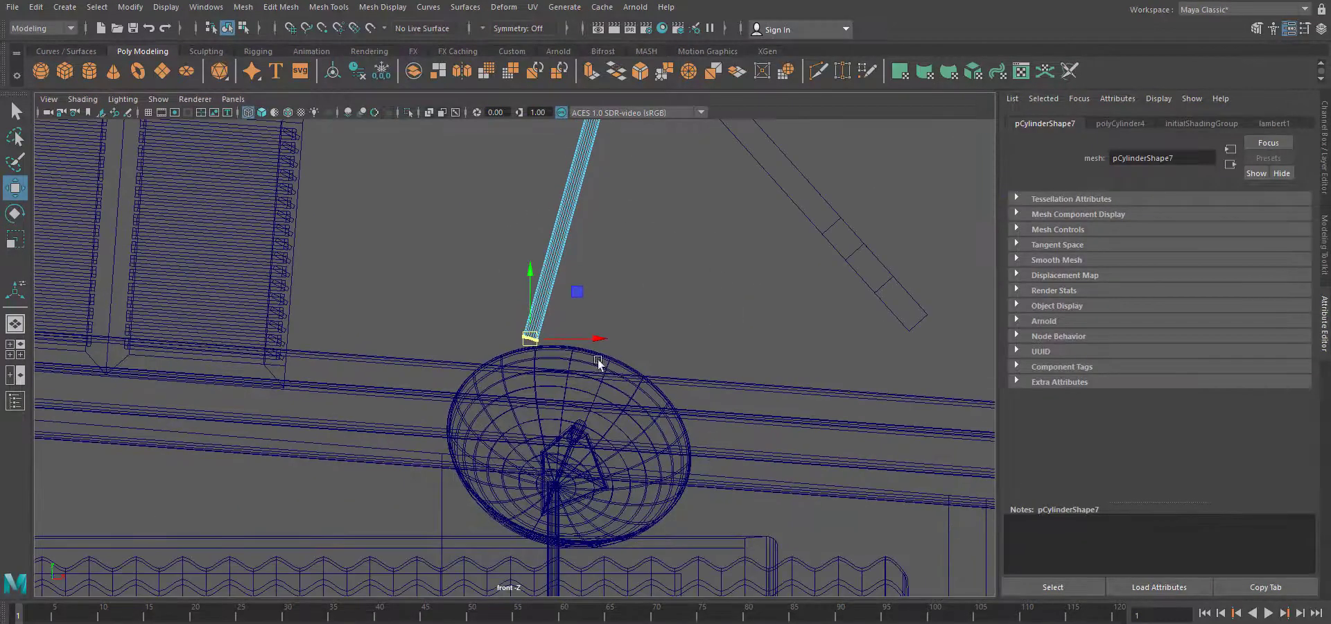
{"action": "right_click_drag", "start_coordinate": [558, 220], "coordinate": [610, 181]}
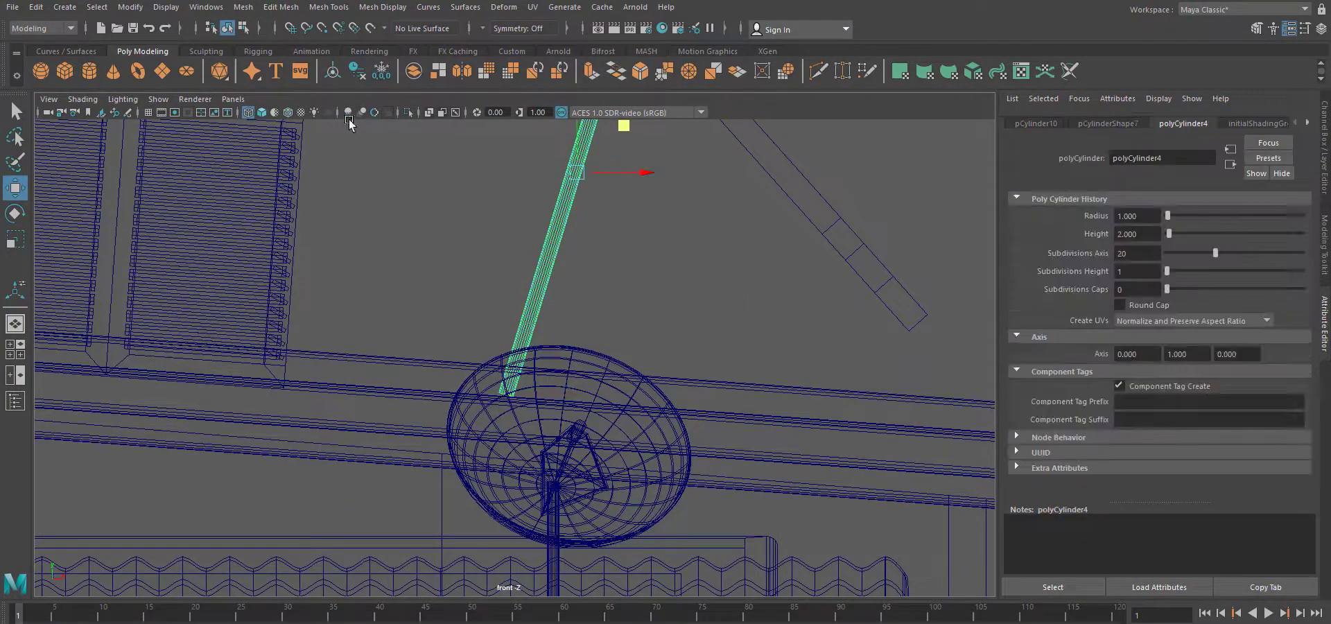
Back in the shaded perspective view, move the rod along Z to one side edge of the frame.
{"action": "left_click", "coordinate": [262, 112]}
{"action": "key", "text": "space"}
{"action": "left_click_drag", "start_coordinate": [717, 371], "coordinate": [717, 329]}
{"action": "left_click_drag", "start_coordinate": [638, 427], "coordinate": [855, 431], "text": "alt"}
{"action": "left_click_drag", "start_coordinate": [443, 382], "coordinate": [662, 404]}
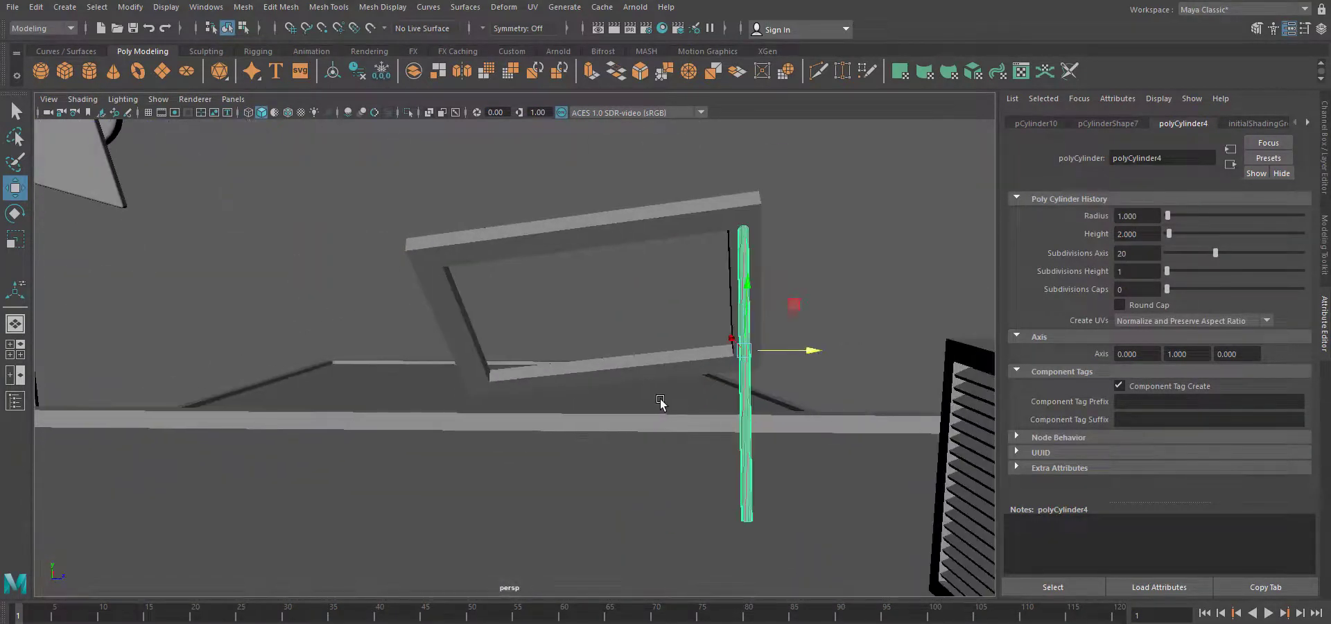
Duplicate the support rod, move the copy along Z to the frame's opposite side edge and adjust its lean and X position.
{"action": "key", "text": "ctrl+d"}
{"action": "left_click_drag", "start_coordinate": [822, 352], "coordinate": [521, 356]}
{"action": "left_click_drag", "start_coordinate": [530, 440], "coordinate": [653, 426], "text": "alt"}
{"action": "left_click_drag", "start_coordinate": [614, 285], "coordinate": [624, 289]}
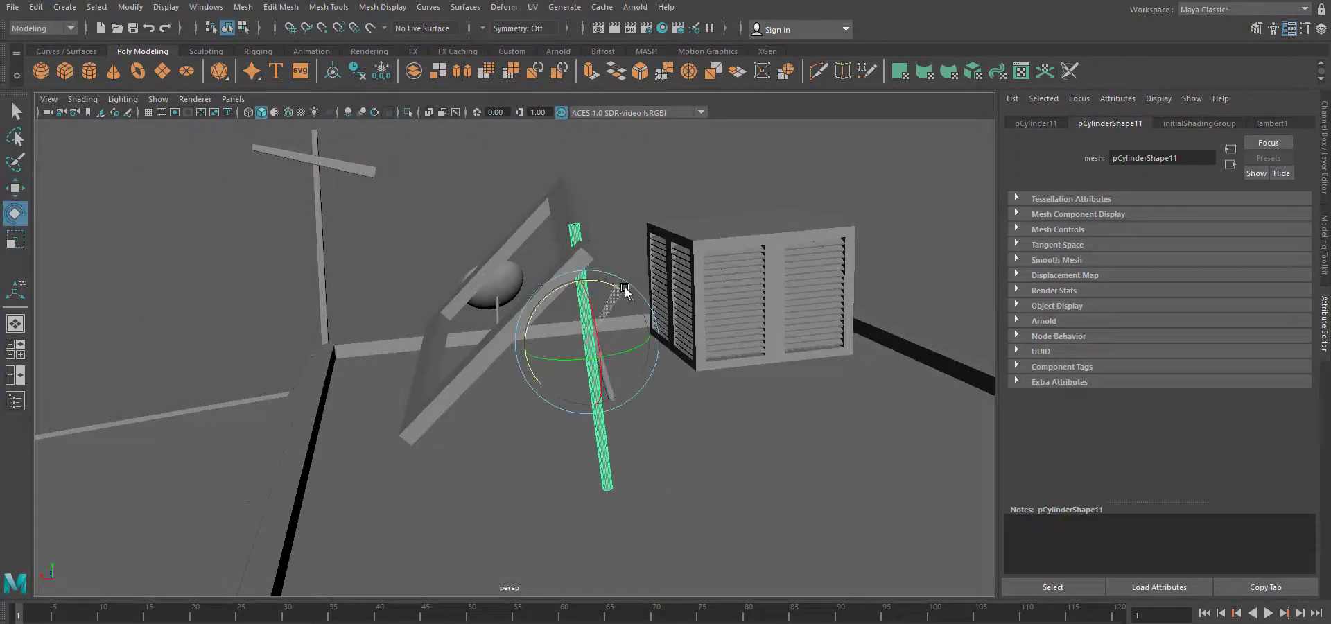
{"action": "key", "text": "w"}
{"action": "left_click_drag", "start_coordinate": [551, 347], "coordinate": [525, 348]}
Lower the copied rod's top vertices to the underside of the frame and adjust its bottom vertices vertically to meet the roof.
{"action": "right_click_drag", "start_coordinate": [552, 239], "coordinate": [511, 238]}
{"action": "left_click_drag", "start_coordinate": [500, 195], "coordinate": [567, 267]}
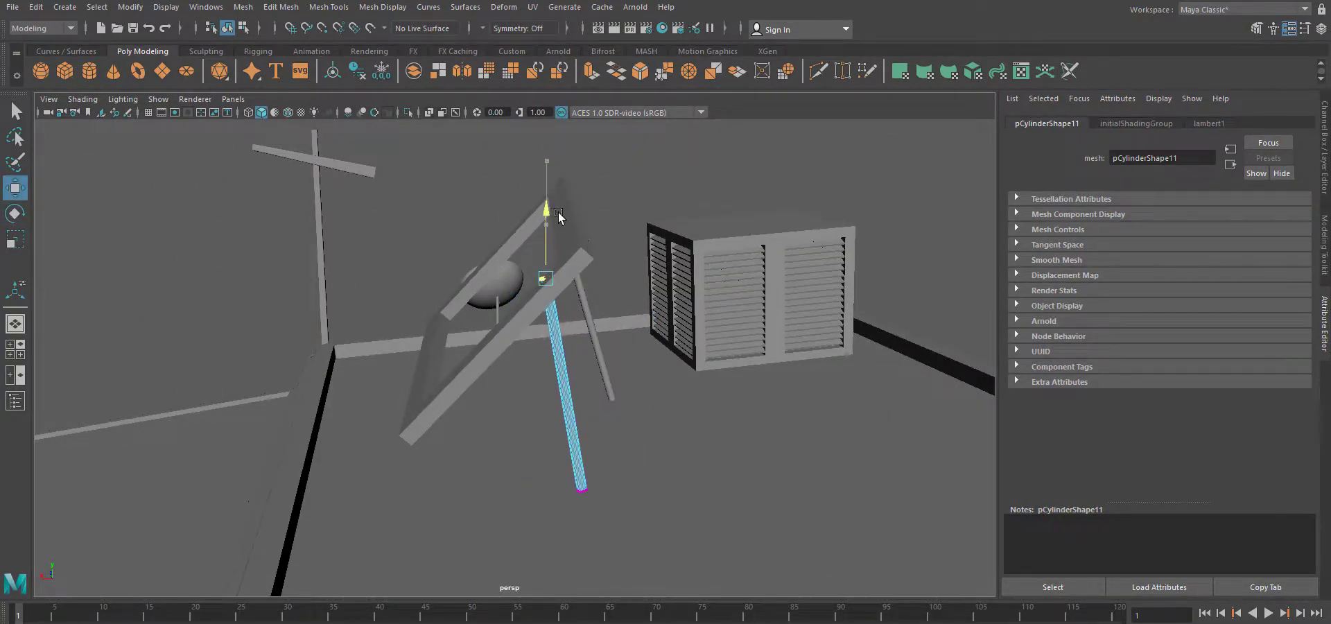
{"action": "left_click_drag", "start_coordinate": [559, 216], "coordinate": [561, 227]}
{"action": "left_click_drag", "start_coordinate": [565, 291], "coordinate": [538, 364], "text": "alt"}
{"action": "left_click_drag", "start_coordinate": [491, 192], "coordinate": [600, 478]}
{"action": "left_click_drag", "start_coordinate": [559, 362], "coordinate": [644, 457]}
{"action": "left_click_drag", "start_coordinate": [645, 459], "coordinate": [655, 478], "text": "alt"}
{"action": "scroll", "coordinate": [654, 479], "scroll_direction": "up", "scroll_amount": 3}
{"action": "left_click_drag", "start_coordinate": [689, 387], "coordinate": [694, 410]}
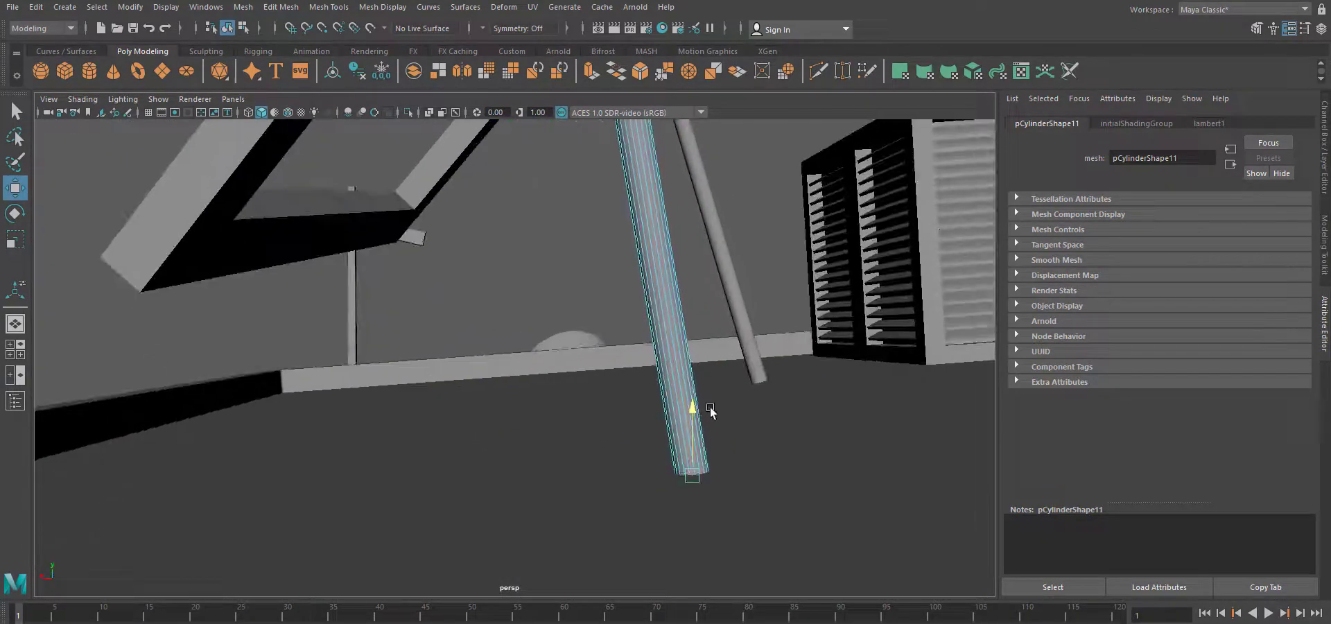
Adjust the bottom vertices of the first support rod vertically so its lower end meets the roof.
{"action": "right_click", "coordinate": [665, 302]}
{"action": "right_click_drag", "start_coordinate": [665, 302], "coordinate": [728, 283]}
{"action": "left_click", "coordinate": [734, 296]}
{"action": "right_click_drag", "start_coordinate": [734, 296], "coordinate": [682, 292]}
{"action": "left_click_drag", "start_coordinate": [725, 361], "coordinate": [789, 410]}
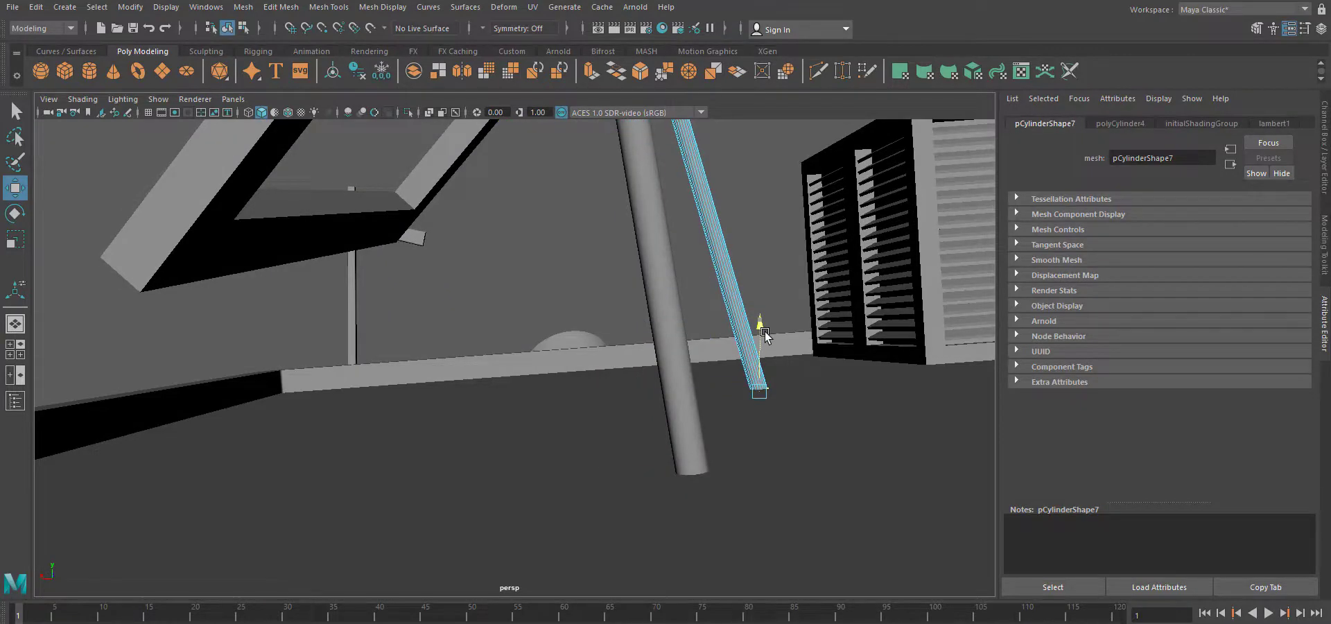
Duplicate a rod for the frame's lower end, rotate it to lean the opposite way and shift it along X.
{"action": "left_click_drag", "start_coordinate": [723, 244], "coordinate": [589, 452], "text": "alt"}
{"action": "middle_click_drag", "start_coordinate": [589, 452], "coordinate": [659, 350]}
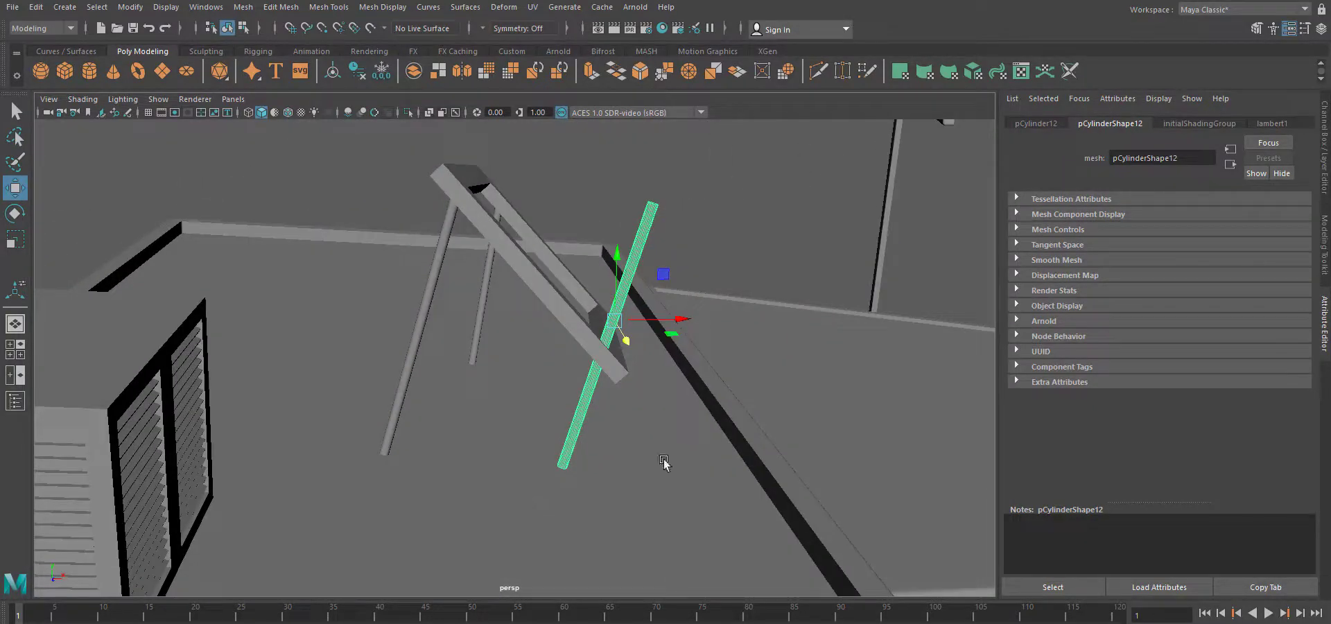
{"action": "key", "text": "e"}
{"action": "left_click_drag", "start_coordinate": [654, 277], "coordinate": [628, 266]}
{"action": "key", "text": "w"}
{"action": "left_click_drag", "start_coordinate": [659, 321], "coordinate": [648, 321]}
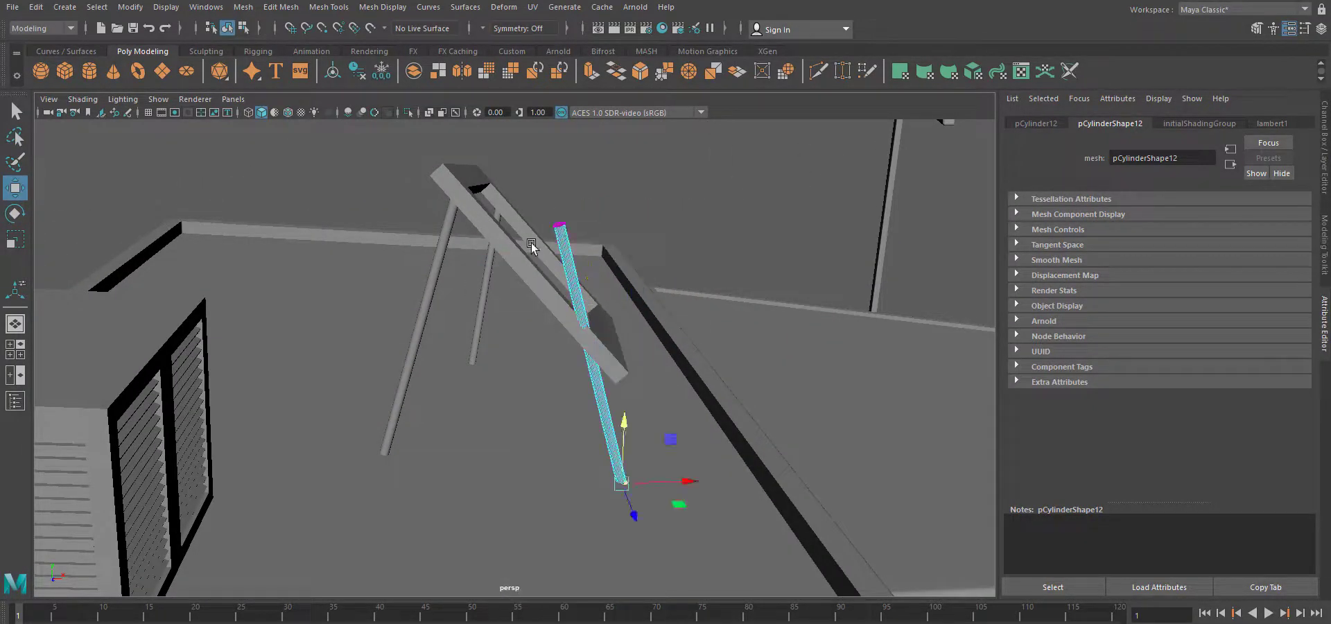
Shorten the lower-end rod by its top vertices and fit them beneath the frame's lower corner, returning to object mode.
{"action": "left_click_drag", "start_coordinate": [558, 154], "coordinate": [559, 212]}
{"action": "left_click_drag", "start_coordinate": [586, 354], "coordinate": [553, 435], "text": "alt"}
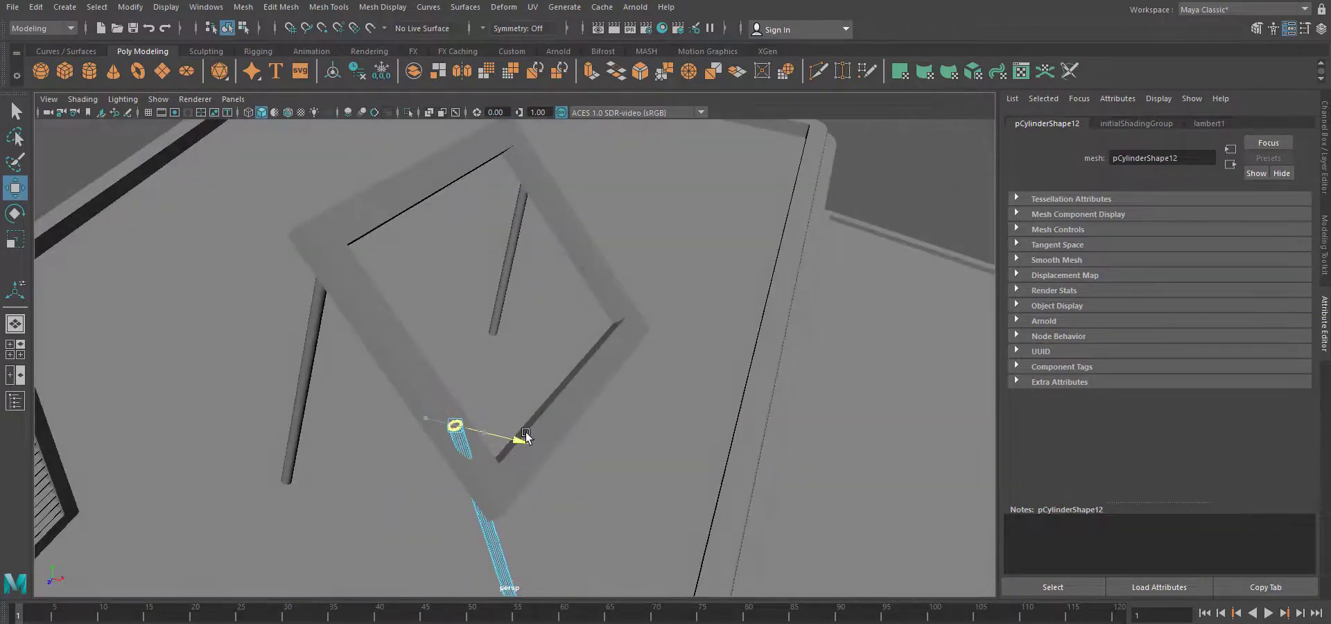
{"action": "left_click_drag", "start_coordinate": [596, 439], "coordinate": [490, 487], "text": "alt"}
{"action": "left_click_drag", "start_coordinate": [388, 488], "coordinate": [383, 488]}
{"action": "right_click_drag", "start_coordinate": [422, 334], "coordinate": [483, 313]}
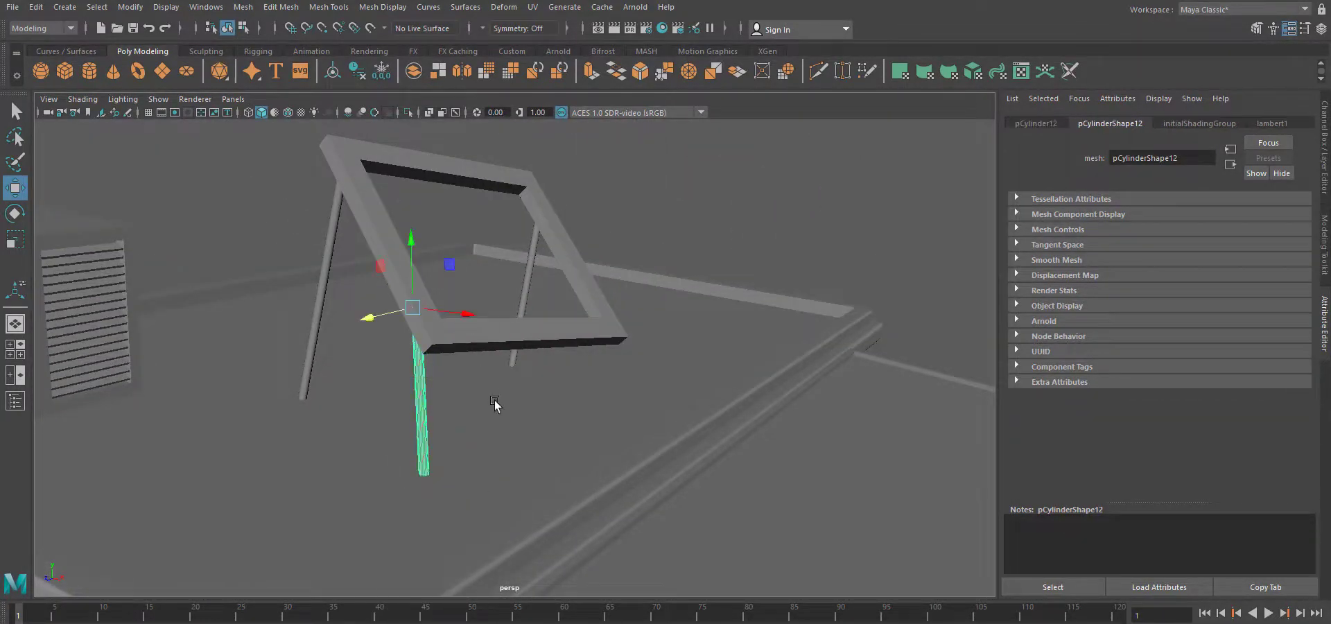
Duplicate the short rod and position the copy under the frame's other lower corner.
{"action": "left_click_drag", "start_coordinate": [557, 375], "coordinate": [562, 373]}
{"action": "left_click_drag", "start_coordinate": [576, 409], "coordinate": [457, 469], "text": "alt"}
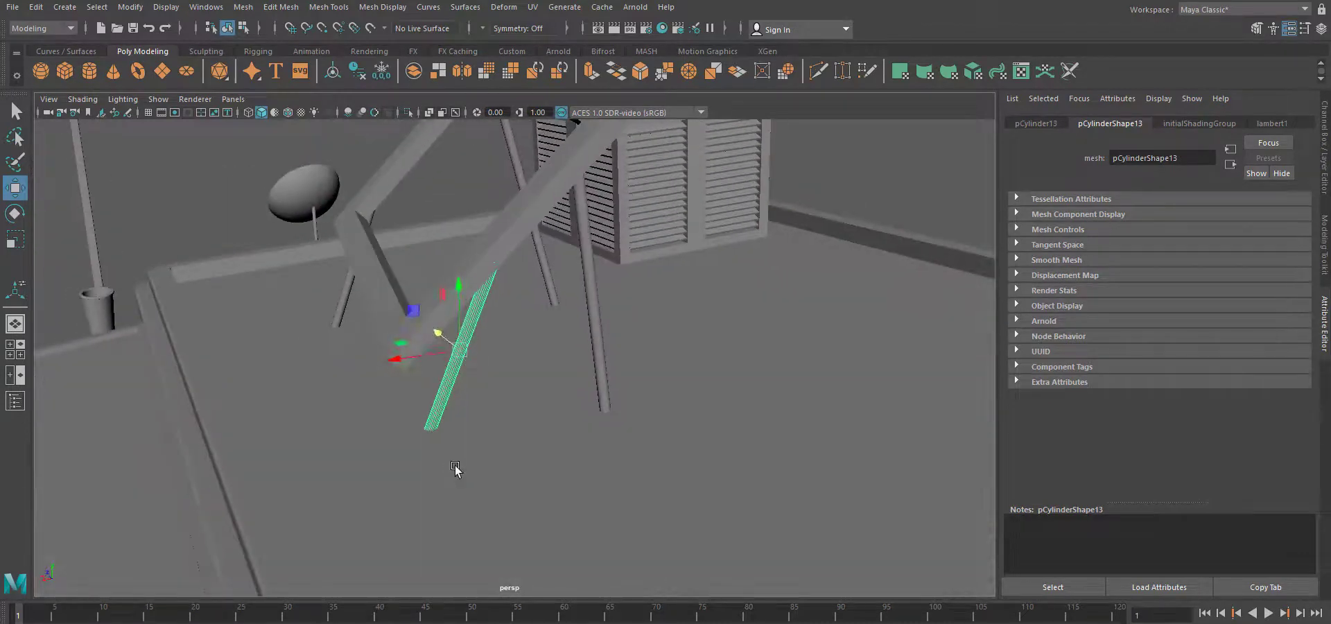
{"action": "left_click_drag", "start_coordinate": [400, 358], "coordinate": [485, 408]}
{"action": "left_click_drag", "start_coordinate": [479, 370], "coordinate": [455, 361]}
Shift the bottom vertices of the copied short rod slightly along X, then return to object mode and deselect.
{"action": "left_click_drag", "start_coordinate": [478, 471], "coordinate": [497, 399], "text": "alt"}
{"action": "right_click_drag", "start_coordinate": [489, 397], "coordinate": [448, 398]}
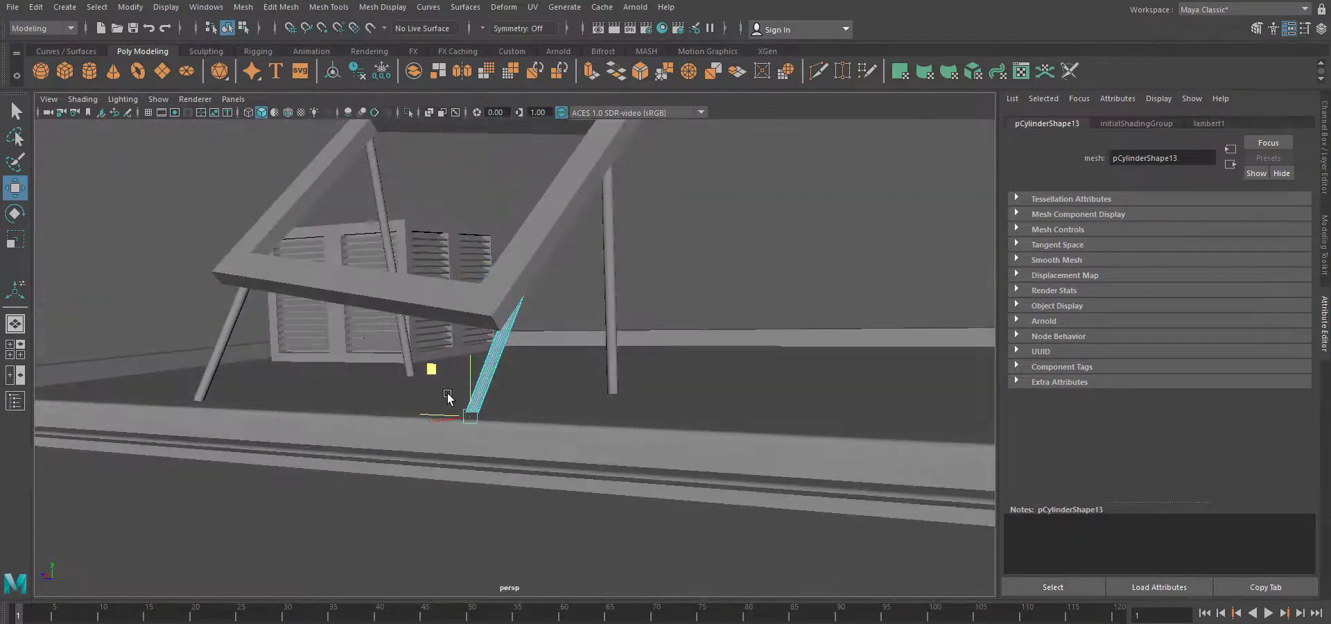
{"action": "left_click_drag", "start_coordinate": [429, 417], "coordinate": [502, 421]}
{"action": "key", "text": "ctrl+z"}
{"action": "left_click_drag", "start_coordinate": [523, 478], "coordinate": [485, 492], "text": "alt"}
{"action": "left_click_drag", "start_coordinate": [368, 418], "coordinate": [551, 517]}
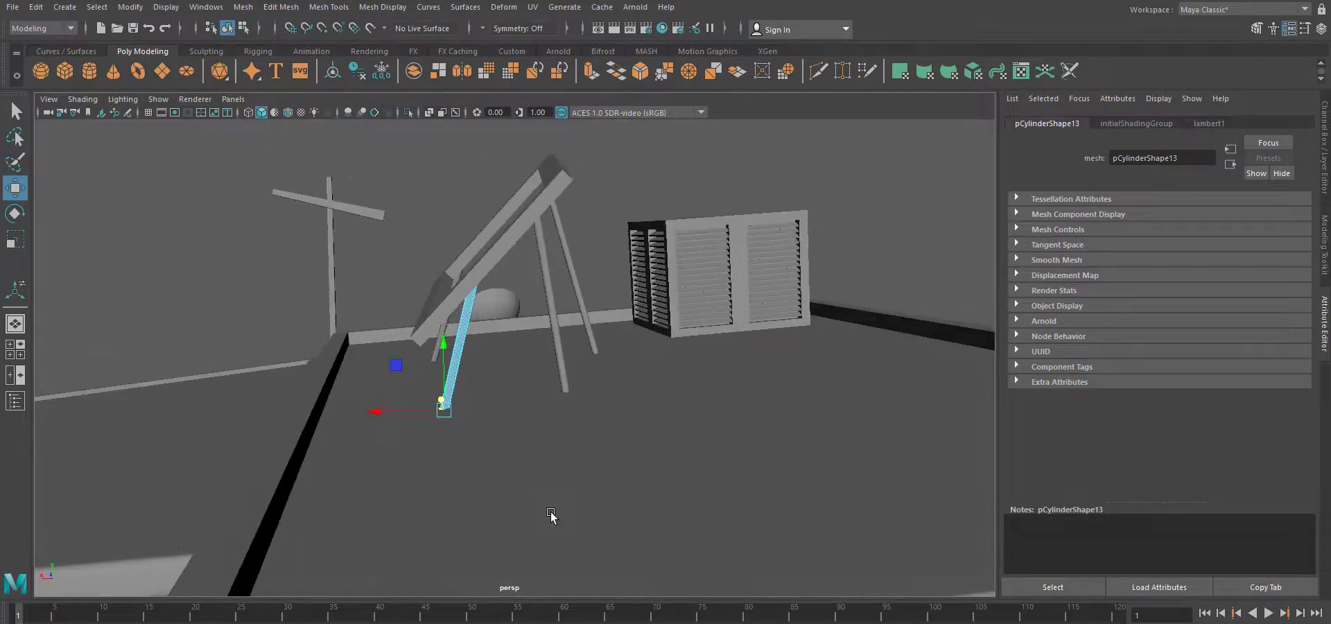
{"action": "left_click_drag", "start_coordinate": [370, 416], "coordinate": [379, 417]}
{"action": "scroll", "coordinate": [388, 425], "scroll_direction": "down", "scroll_amount": 3}
{"action": "left_click_drag", "start_coordinate": [415, 458], "coordinate": [631, 472], "text": "alt"}
{"action": "right_click_drag", "start_coordinate": [585, 365], "coordinate": [637, 341]}
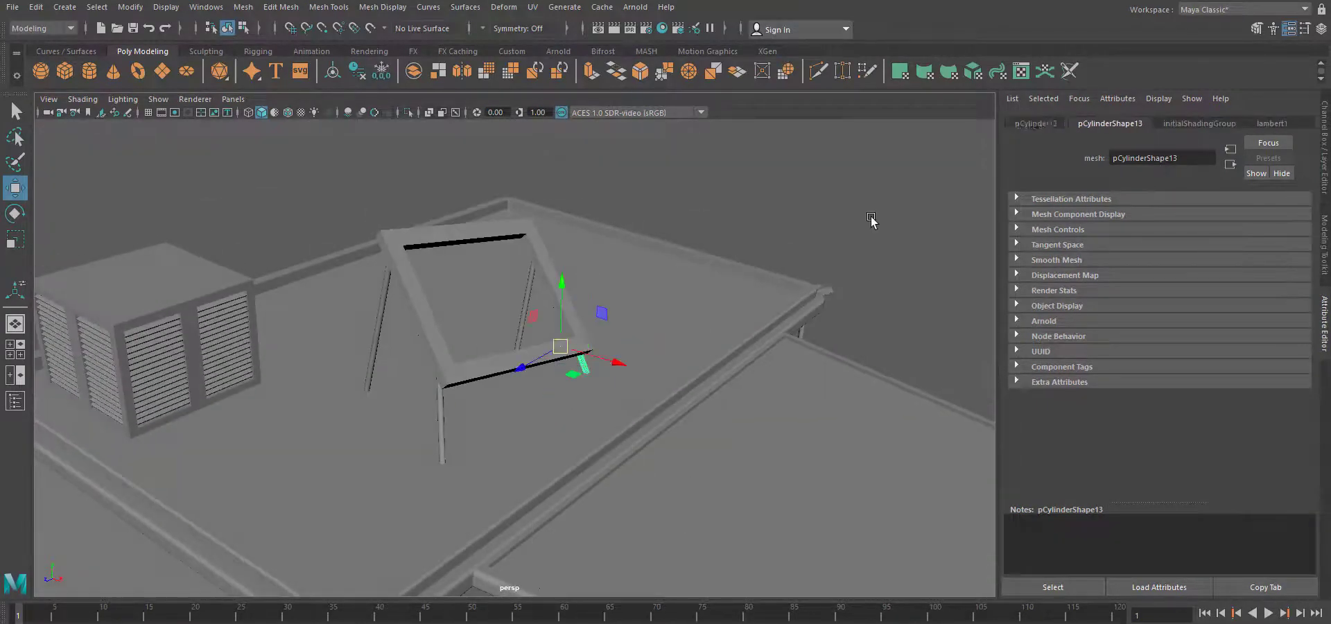
{"action": "left_click", "coordinate": [873, 222]}
Create a polygon cube and move it up onto the roof within the slanted frame.
{"action": "scroll", "coordinate": [818, 312], "scroll_direction": "down", "scroll_amount": 5}
{"action": "left_click_drag", "start_coordinate": [776, 430], "coordinate": [593, 518], "text": "alt"}
{"action": "scroll", "coordinate": [591, 520], "scroll_direction": "up", "scroll_amount": 5}
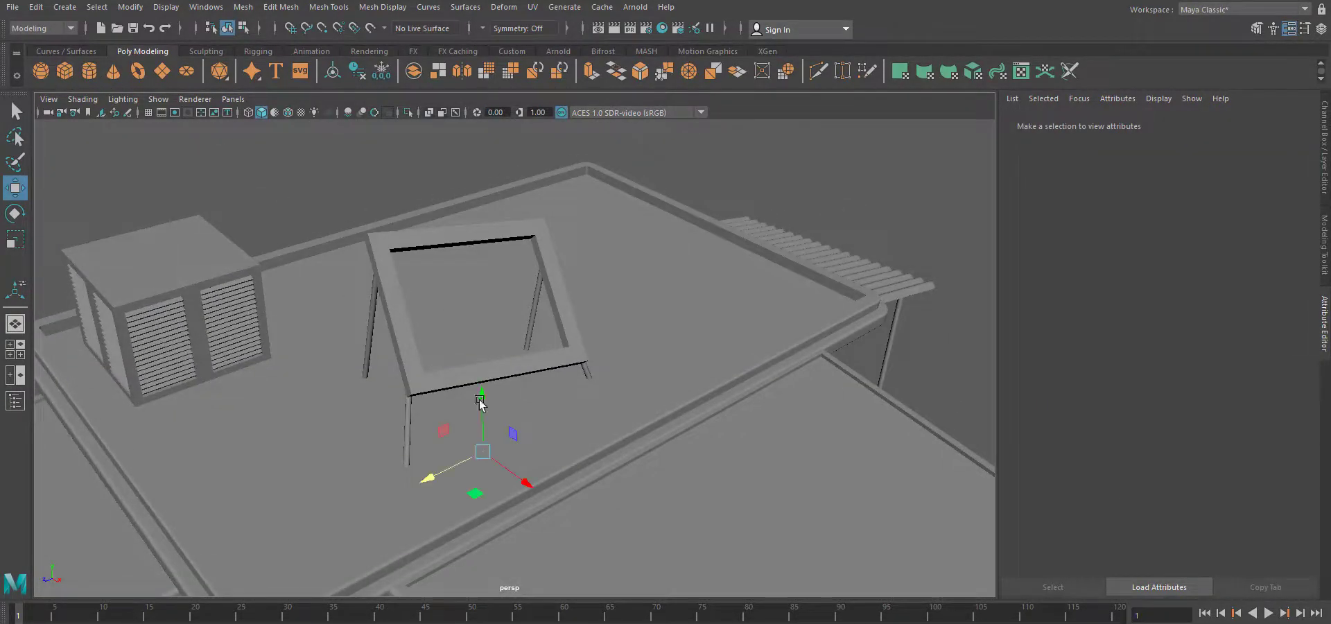
{"action": "left_click_drag", "start_coordinate": [479, 400], "coordinate": [505, 221]}
{"action": "left_click_drag", "start_coordinate": [514, 239], "coordinate": [610, 398], "text": "alt"}
{"action": "left_click_drag", "start_coordinate": [470, 343], "coordinate": [498, 378]}
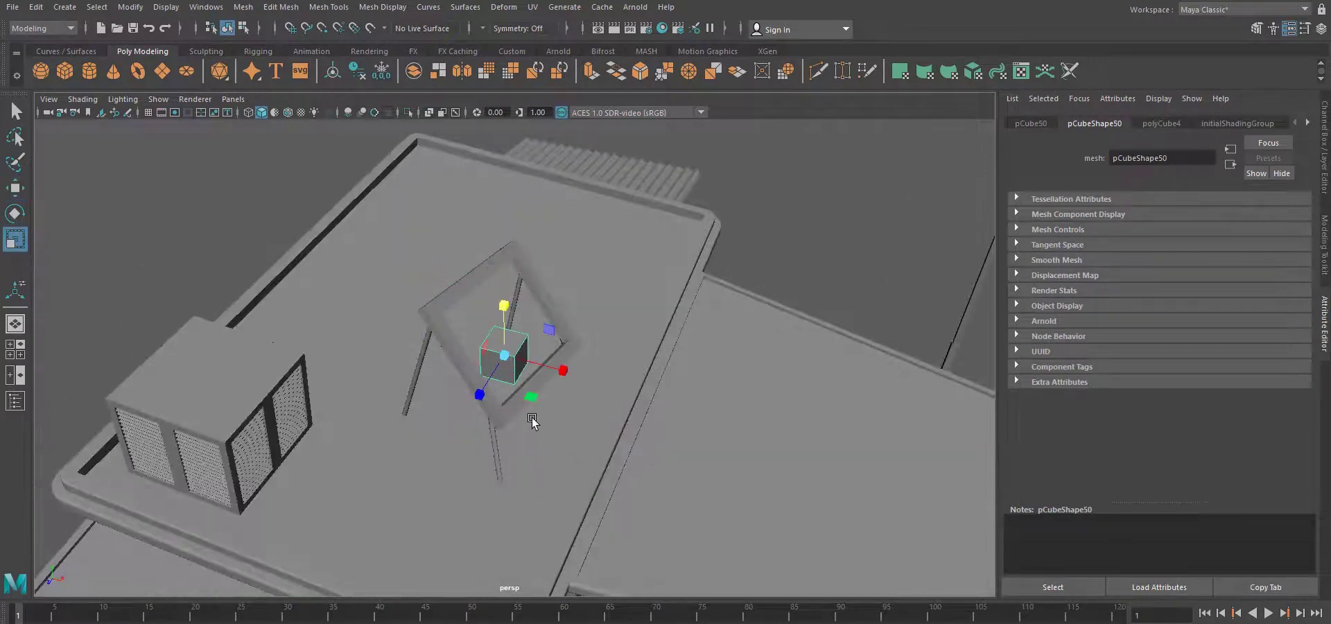
Scale the cube into an upright panel by stretching it along Y and Z and thinning it along X.
{"action": "left_click_drag", "start_coordinate": [504, 310], "coordinate": [503, 228]}
{"action": "left_click_drag", "start_coordinate": [480, 395], "coordinate": [457, 430]}
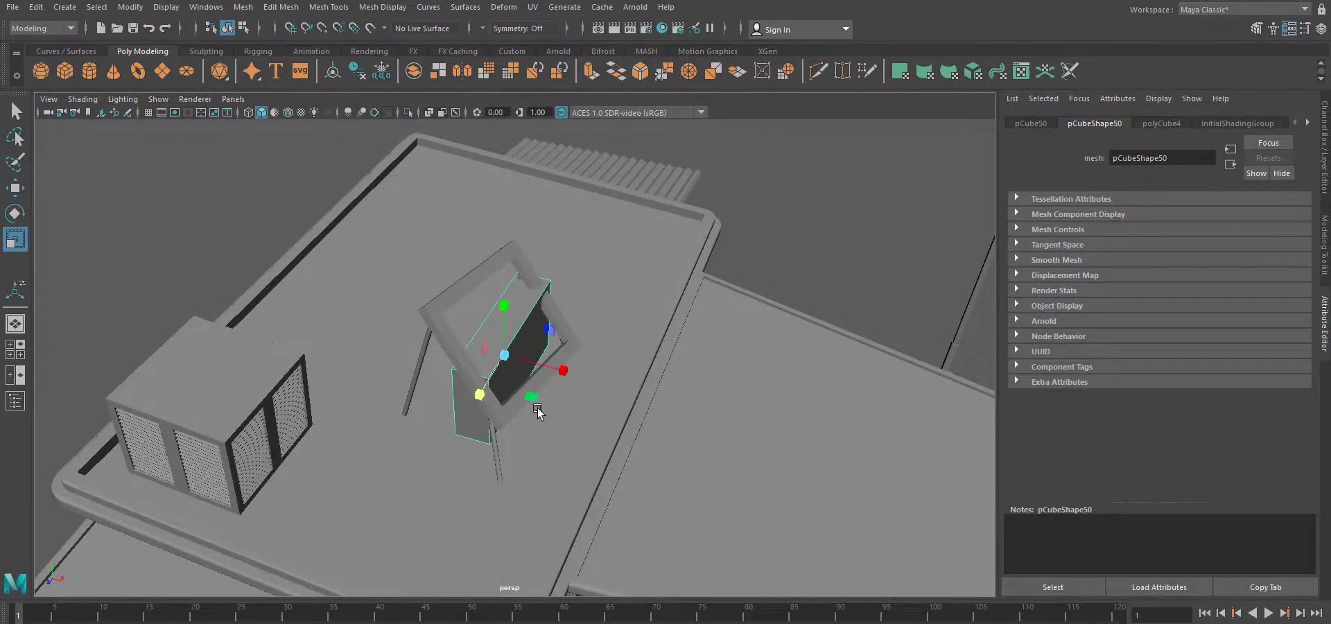
{"action": "left_click_drag", "start_coordinate": [563, 370], "coordinate": [532, 360]}
Raise the panel and move it along X and Z to sit in front of the frame's opening.
{"action": "left_click_drag", "start_coordinate": [658, 451], "coordinate": [555, 407], "text": "alt"}
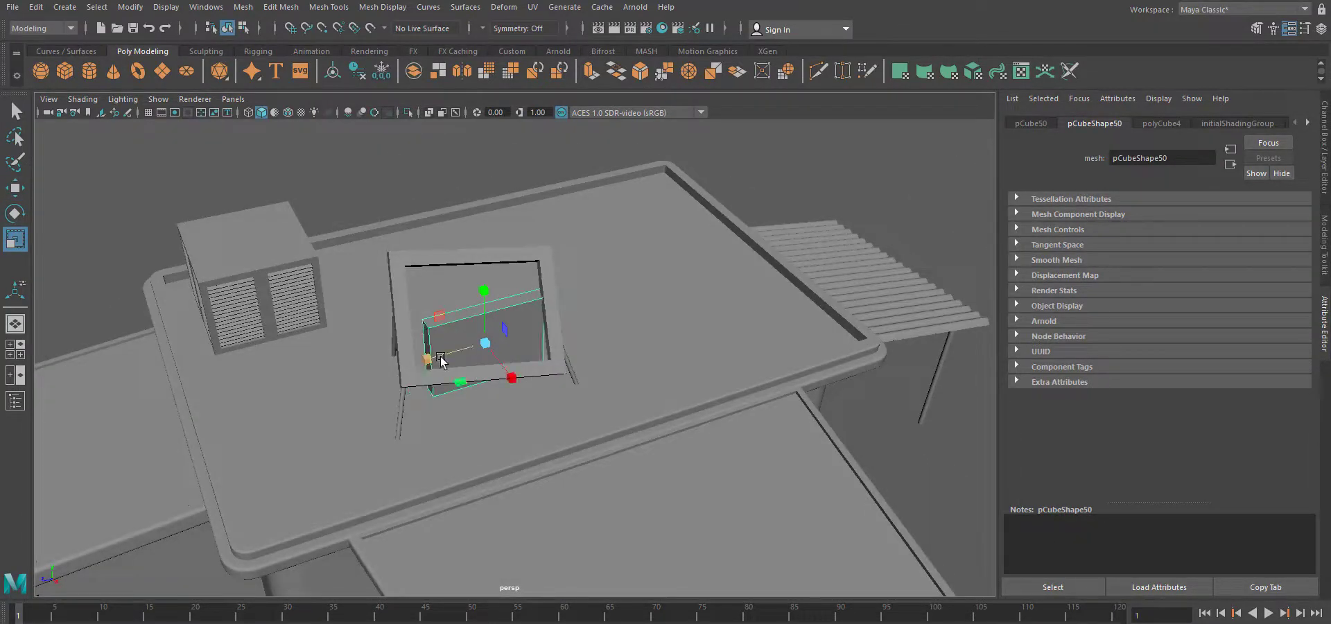
{"action": "left_click_drag", "start_coordinate": [464, 371], "coordinate": [551, 366], "text": "alt"}
{"action": "left_click_drag", "start_coordinate": [517, 300], "coordinate": [517, 261]}
{"action": "left_click_drag", "start_coordinate": [602, 412], "coordinate": [552, 392], "text": "alt"}
{"action": "scroll", "coordinate": [553, 392], "scroll_direction": "up", "scroll_amount": 3}
{"action": "scroll", "coordinate": [524, 385], "scroll_direction": "up", "scroll_amount": 4}
{"action": "left_click_drag", "start_coordinate": [488, 336], "coordinate": [522, 355], "text": "alt"}
{"action": "left_click_drag", "start_coordinate": [528, 294], "coordinate": [538, 316]}
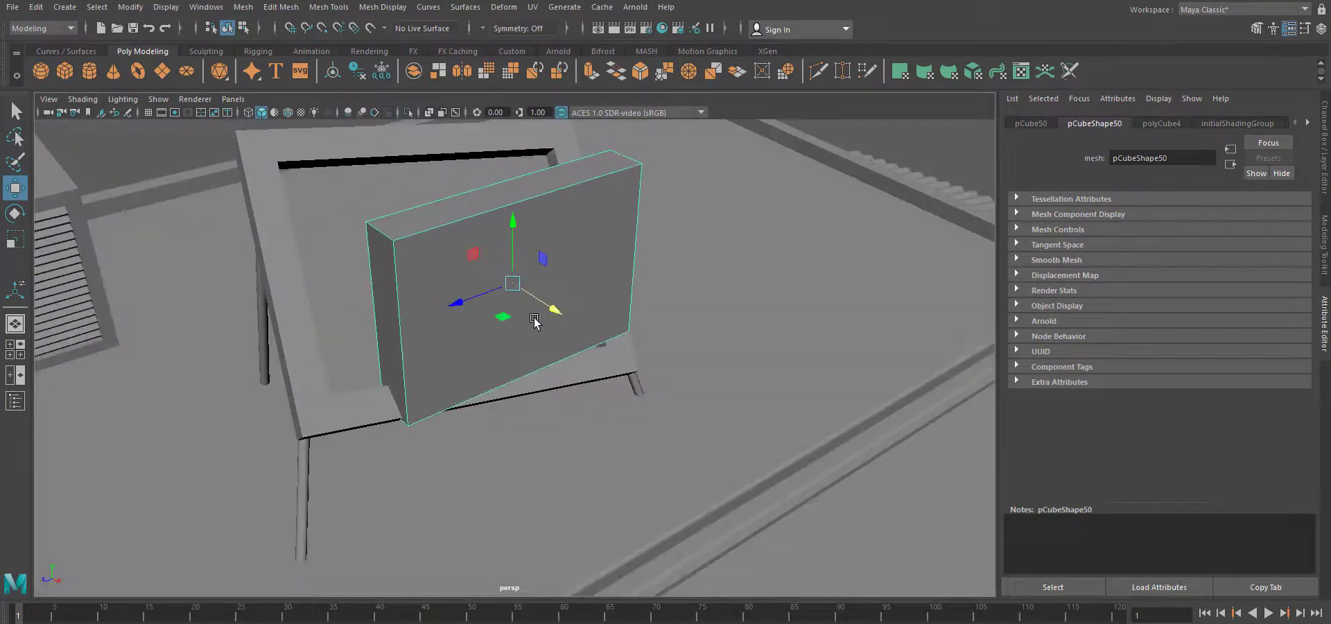
{"action": "left_click_drag", "start_coordinate": [457, 302], "coordinate": [436, 310]}
Adjust the panel's width along Z and rotate it about X so it tilts diagonally across the frame.
{"action": "scroll", "coordinate": [496, 436], "scroll_direction": "down", "scroll_amount": 4}
{"action": "left_click_drag", "start_coordinate": [496, 481], "coordinate": [487, 409], "text": "alt"}
{"action": "key", "text": "r"}
{"action": "left_click_drag", "start_coordinate": [484, 333], "coordinate": [476, 321]}
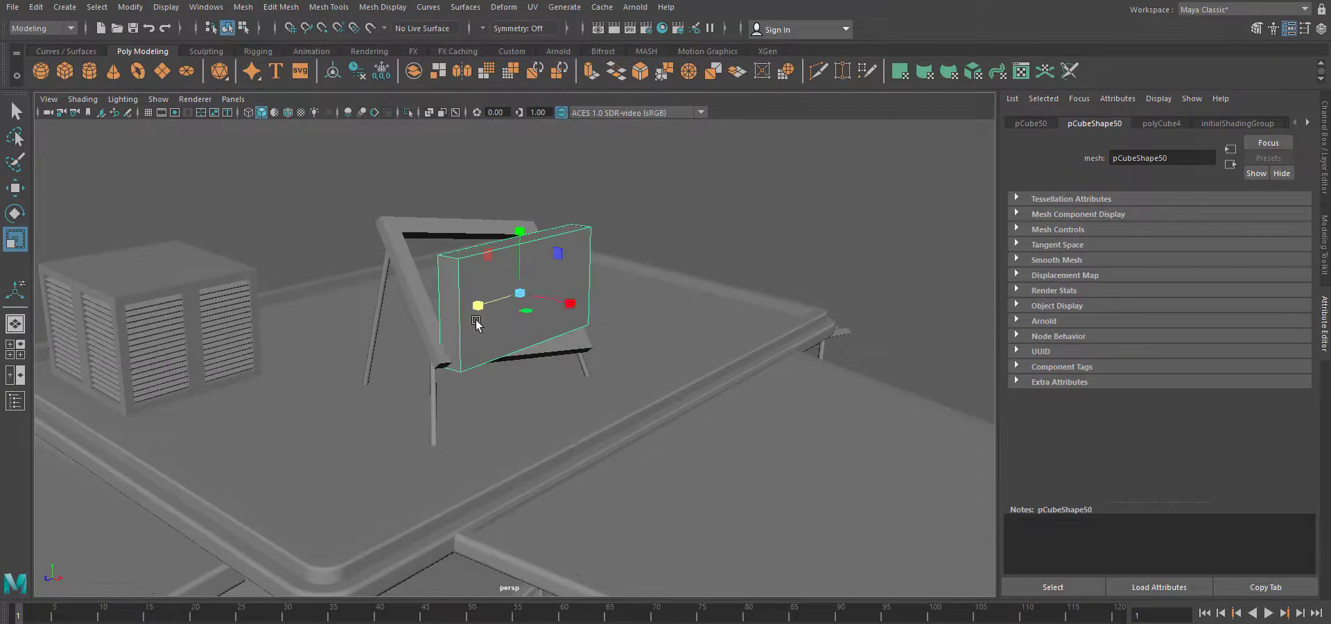
{"action": "left_click_drag", "start_coordinate": [574, 393], "coordinate": [598, 413], "text": "alt"}
{"action": "key", "text": "e"}
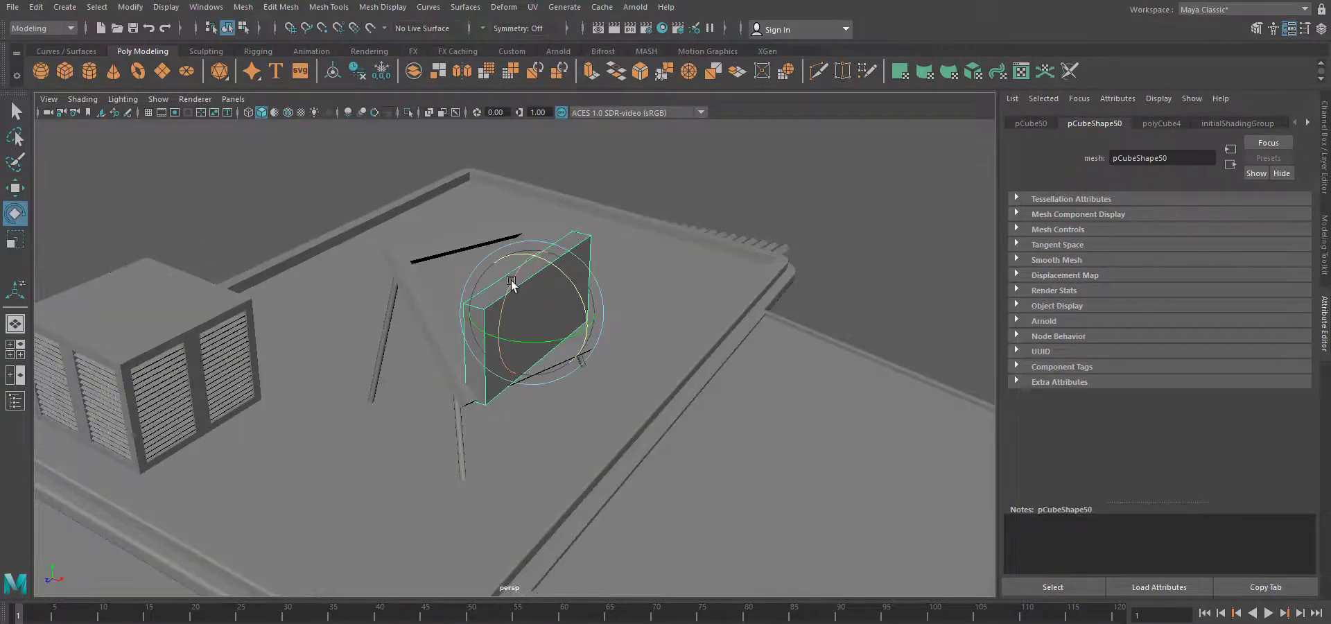
{"action": "left_click_drag", "start_coordinate": [511, 282], "coordinate": [555, 289]}
{"action": "scroll", "coordinate": [579, 371], "scroll_direction": "down", "scroll_amount": 4}
{"action": "left_click_drag", "start_coordinate": [580, 371], "coordinate": [476, 424], "text": "alt"}
{"action": "scroll", "coordinate": [477, 424], "scroll_direction": "up", "scroll_amount": 4}
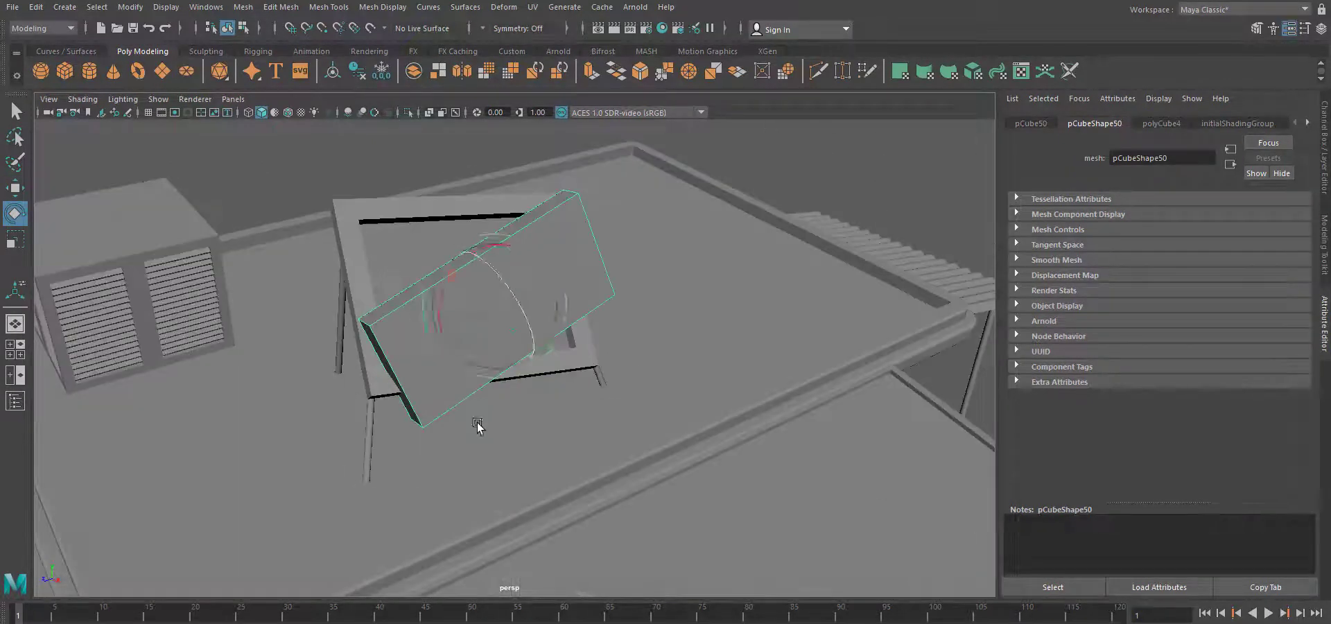
Inset the panel's front face with an extrude offset of 0.2, then extrude the inner face inward as a recess.
{"action": "left_click_drag", "start_coordinate": [462, 317], "coordinate": [552, 386], "text": "alt"}
{"action": "key", "text": "r"}
{"action": "mouse_move", "coordinate": [531, 285]}
{"action": "left_mouse_down"}
{"action": "mouse_move", "coordinate": [487, 315]}
{"action": "mouse_move", "coordinate": [464, 298]}
{"action": "mouse_move", "coordinate": [523, 377]}
{"action": "mouse_move", "coordinate": [617, 360]}
{"action": "mouse_move", "coordinate": [642, 268]}
{"action": "mouse_move", "coordinate": [624, 305]}
{"action": "left_mouse_up"}
{"action": "key", "text": "ctrl+e"}
{"action": "left_click_drag", "start_coordinate": [770, 396], "coordinate": [769, 397]}
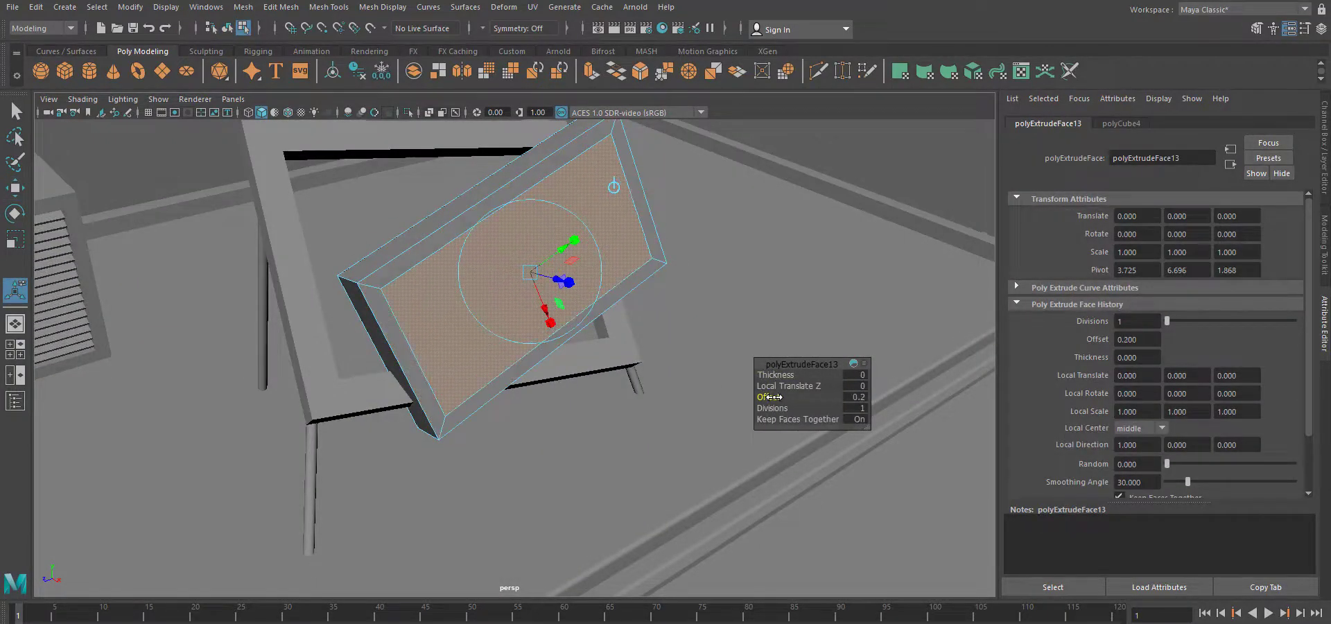
{"action": "left_click_drag", "start_coordinate": [554, 281], "coordinate": [662, 334]}
Bevel the panel's outer and inner rim edges, reducing the fraction and raising the segments, then return to object mode.
{"action": "scroll", "coordinate": [664, 335], "scroll_direction": "up", "scroll_amount": 4}
{"action": "key", "text": "q"}
{"action": "double_click", "coordinate": [682, 288]}
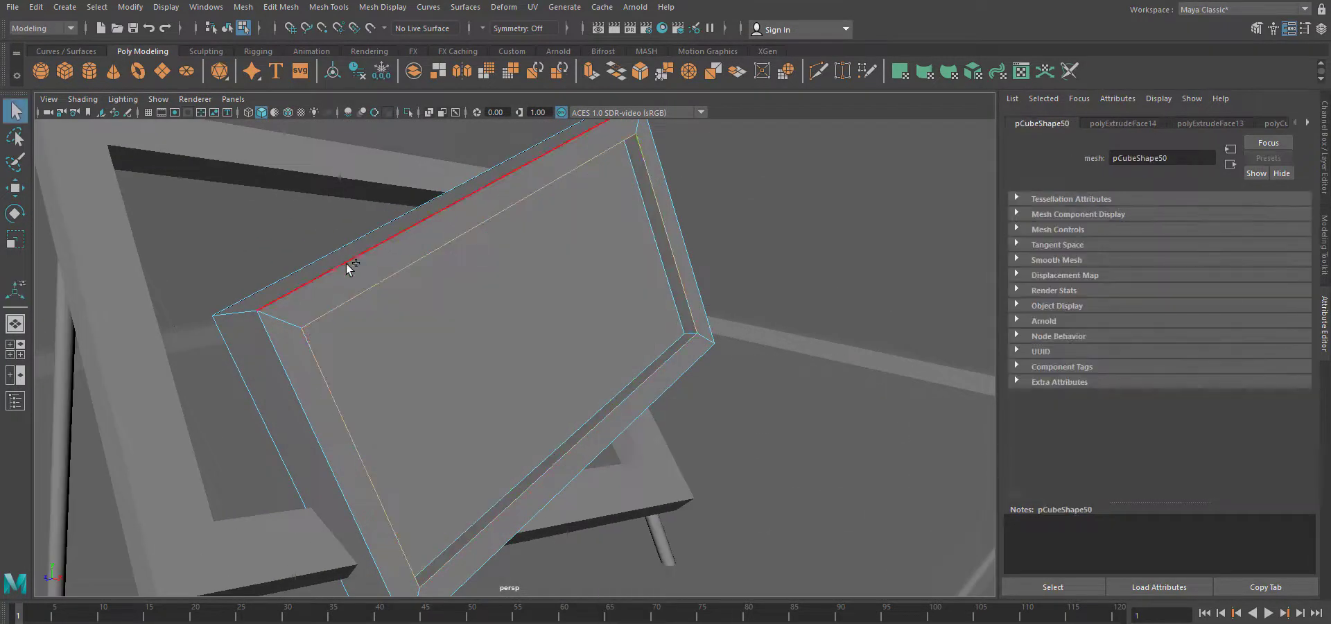
{"action": "double_click", "coordinate": [346, 266], "text": "shift"}
{"action": "left_click_drag", "start_coordinate": [346, 266], "coordinate": [721, 332], "text": "alt"}
{"action": "double_click", "coordinate": [691, 228], "text": "shift"}
{"action": "left_click_drag", "start_coordinate": [734, 388], "coordinate": [589, 415], "text": "alt"}
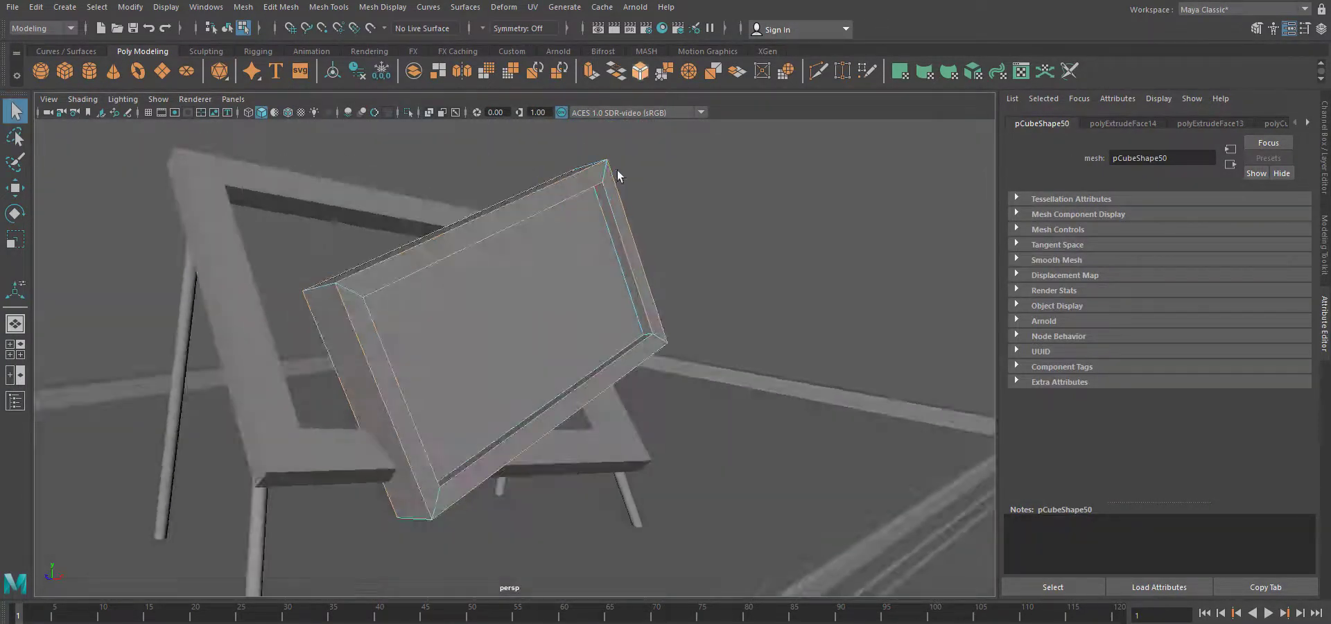
{"action": "left_click", "coordinate": [640, 70]}
{"action": "left_click_drag", "start_coordinate": [1234, 247], "coordinate": [1213, 248]}
{"action": "left_click_drag", "start_coordinate": [1164, 265], "coordinate": [1190, 266]}
{"action": "right_click_drag", "start_coordinate": [541, 264], "coordinate": [579, 248]}
{"action": "key", "text": "q"}
{"action": "left_click", "coordinate": [353, 451]}
Create a 3D type object reading GAS and reduce its font size to 9.466.
{"action": "scroll", "coordinate": [409, 423], "scroll_direction": "down", "scroll_amount": 6}
{"action": "left_click_drag", "start_coordinate": [409, 423], "coordinate": [514, 463], "text": "alt"}
{"action": "scroll", "coordinate": [514, 463], "scroll_direction": "up", "scroll_amount": 4}
{"action": "left_click", "coordinate": [666, 201]}
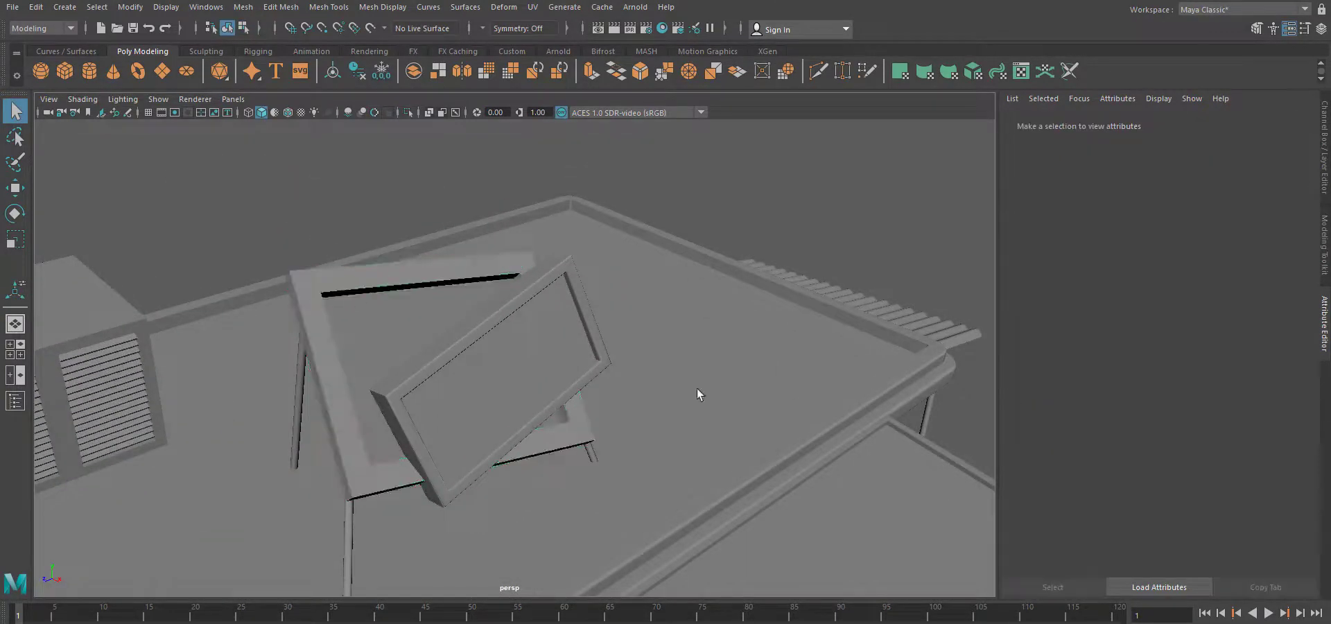
{"action": "scroll", "coordinate": [697, 389], "scroll_direction": "down", "scroll_amount": 6}
{"action": "left_click_drag", "start_coordinate": [697, 388], "coordinate": [670, 426], "text": "alt"}
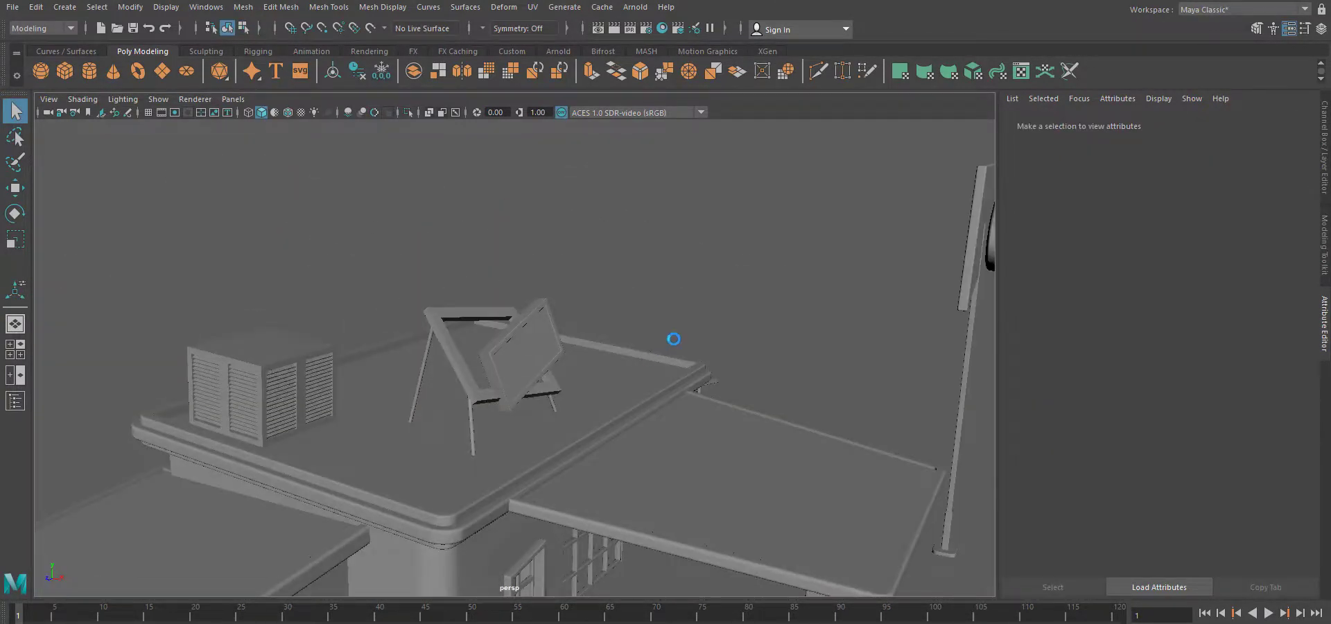
{"action": "left_click", "coordinate": [1171, 124]}
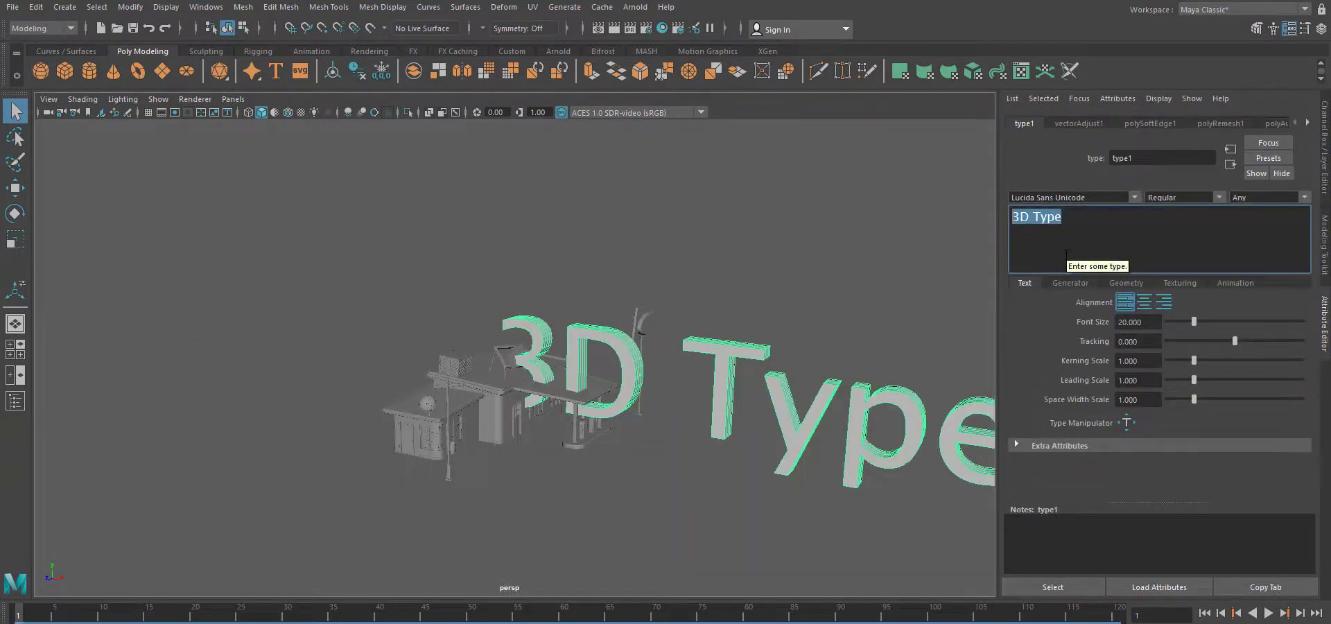
{"action": "type", "text": "Gas"}
{"action": "key", "text": "BackSpace"}
{"action": "key", "text": "BackSpace"}
{"action": "type", "text": "AS"}
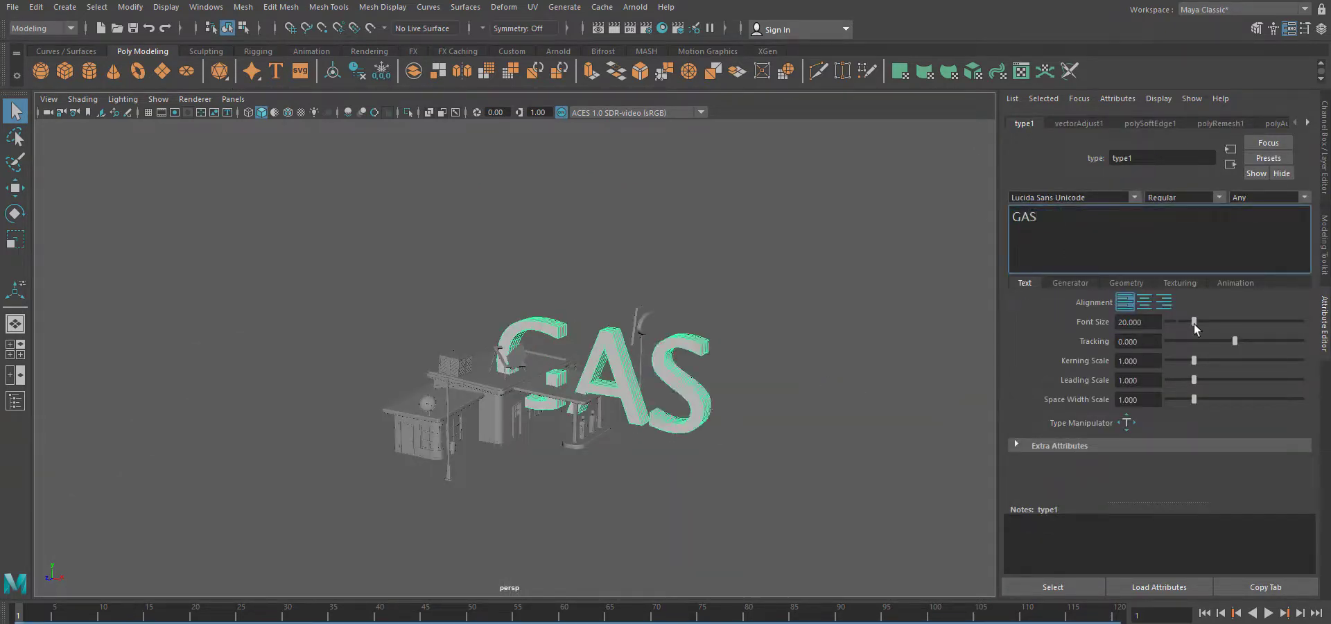
{"action": "left_click_drag", "start_coordinate": [1194, 324], "coordinate": [1179, 323]}
{"action": "right_click_drag", "start_coordinate": [618, 464], "coordinate": [1042, 252], "text": "alt"}
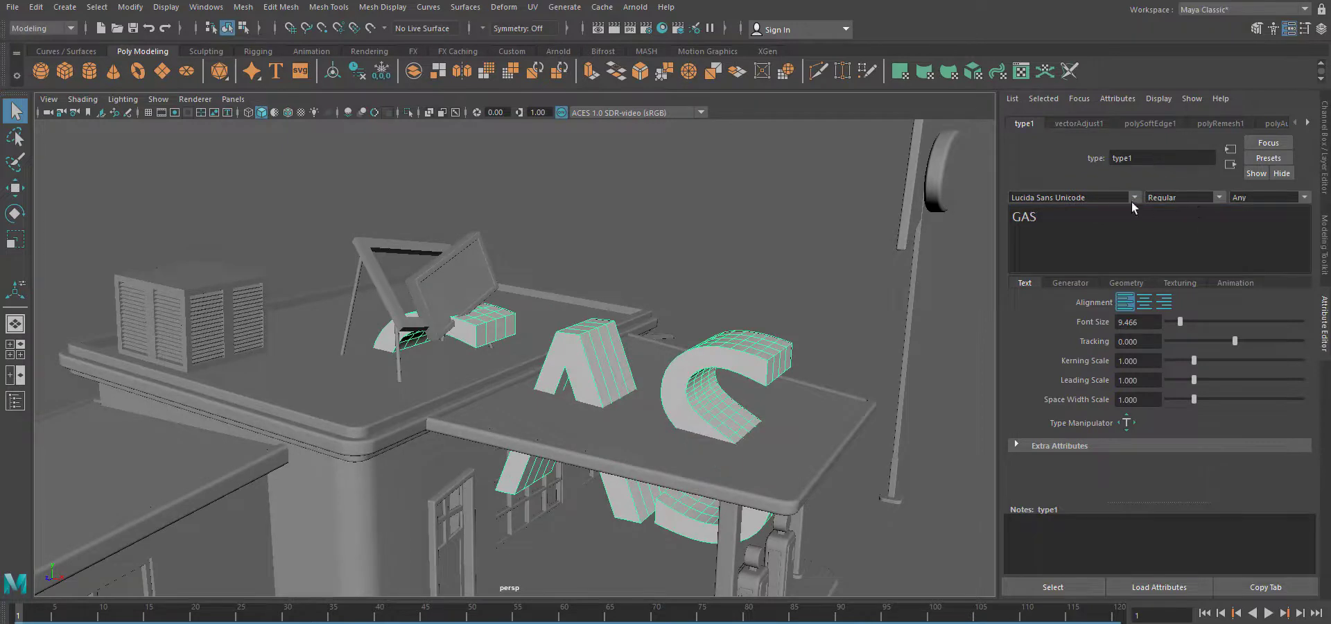
Try Lucida Handwriting and Gill Sans MT as the font of the GAS text.
{"action": "left_click", "coordinate": [1133, 200]}
{"action": "left_click", "coordinate": [1084, 302]}
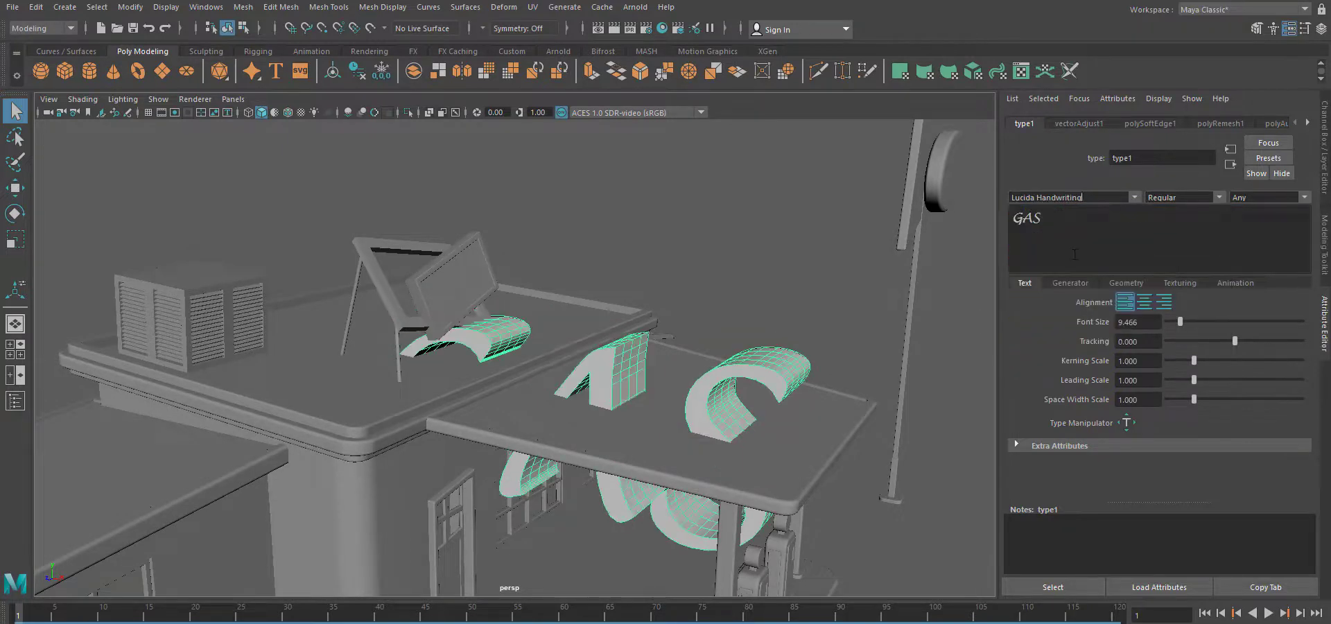
{"action": "left_click", "coordinate": [1135, 197]}
{"action": "scroll", "coordinate": [1142, 292], "scroll_direction": "up", "scroll_amount": 6}
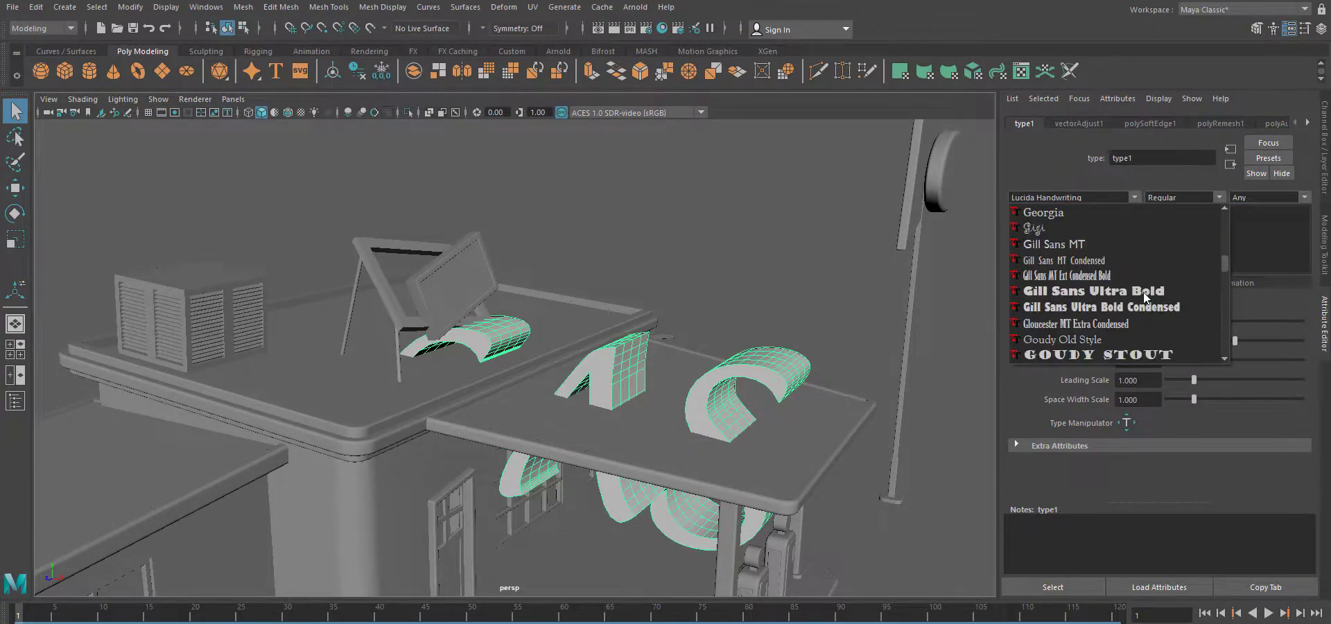
{"action": "left_click", "coordinate": [1081, 243]}
Set the GAS text's font to Comic Sans MS and its font size to 13.108.
{"action": "left_click", "coordinate": [1132, 197]}
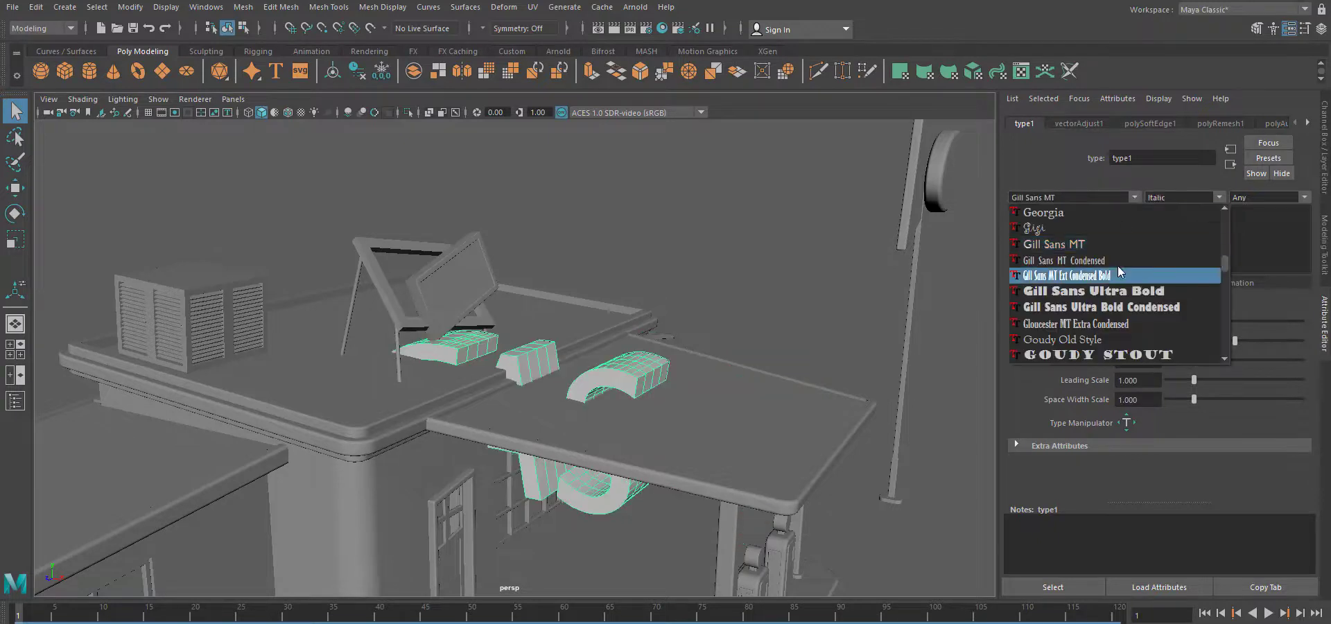
{"action": "scroll", "coordinate": [1117, 277], "scroll_direction": "up", "scroll_amount": 8}
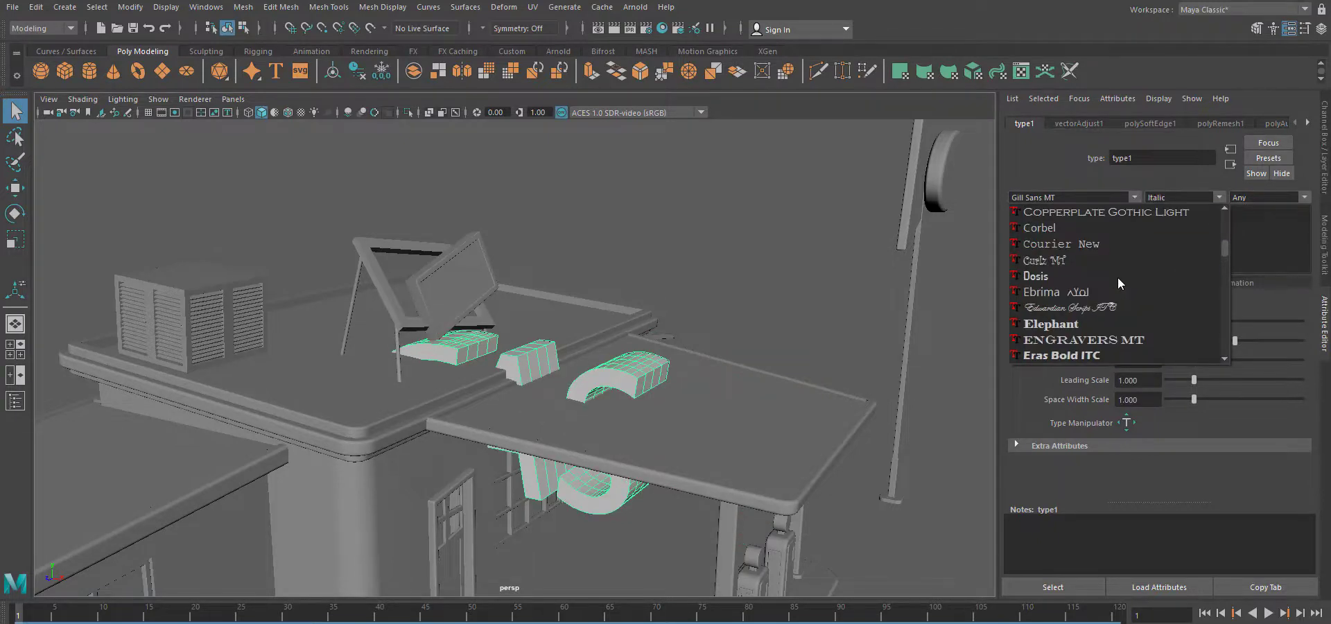
{"action": "scroll", "coordinate": [1117, 277], "scroll_direction": "up", "scroll_amount": 2}
{"action": "left_click", "coordinate": [1053, 227]}
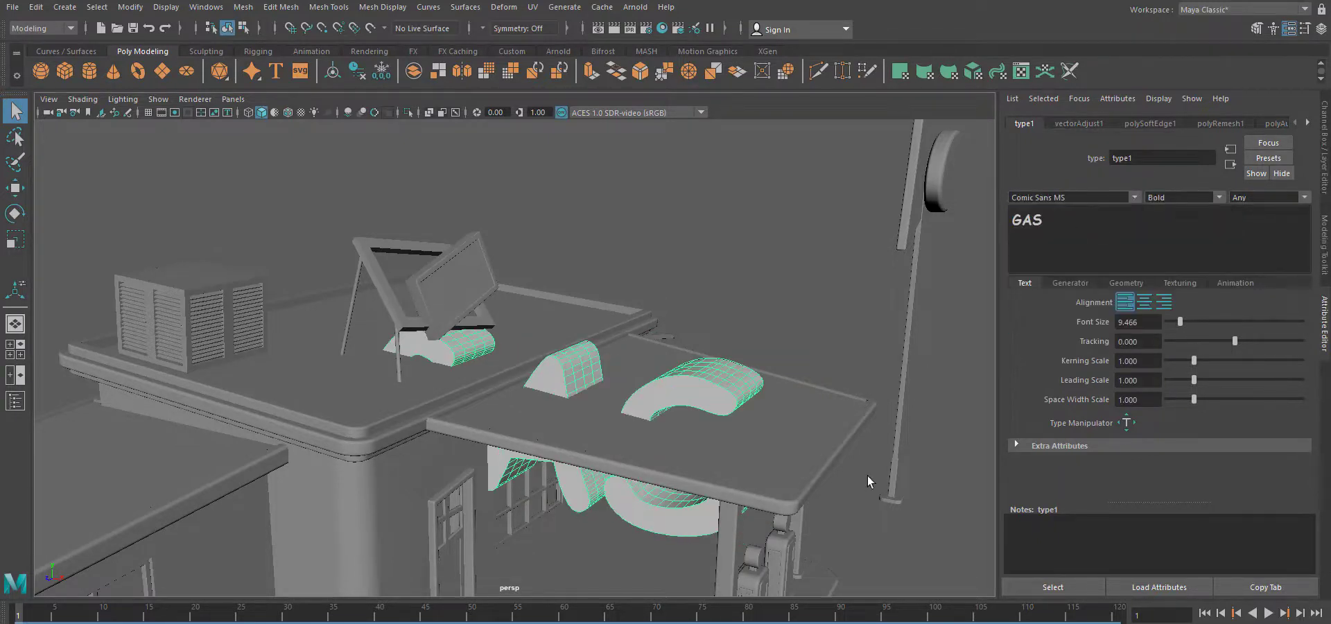
{"action": "left_click_drag", "start_coordinate": [754, 454], "coordinate": [694, 511], "text": "alt"}
{"action": "left_click_drag", "start_coordinate": [1179, 323], "coordinate": [1186, 324]}
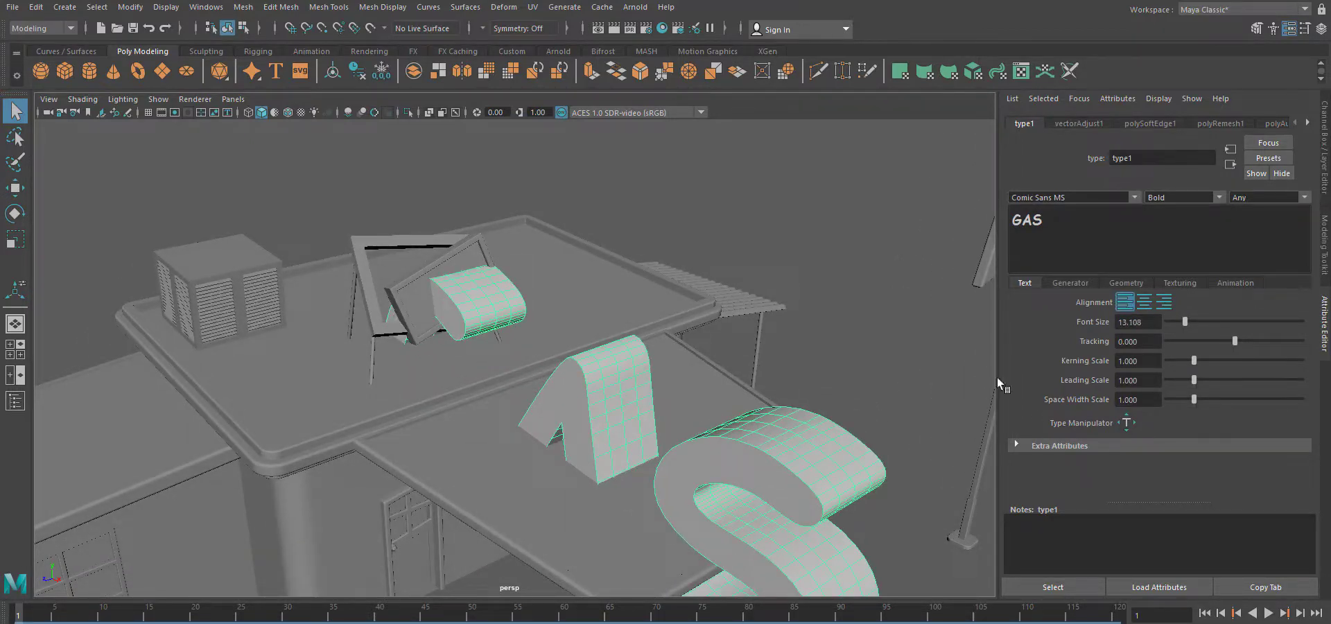
Raise the GAS text along Y above the station's roof.
{"action": "scroll", "coordinate": [613, 440], "scroll_direction": "down", "scroll_amount": 6}
{"action": "left_click", "coordinate": [600, 412]}
{"action": "key", "text": "w"}
{"action": "left_click_drag", "start_coordinate": [483, 318], "coordinate": [509, 189]}
{"action": "scroll", "coordinate": [635, 386], "scroll_direction": "up", "scroll_amount": 5}
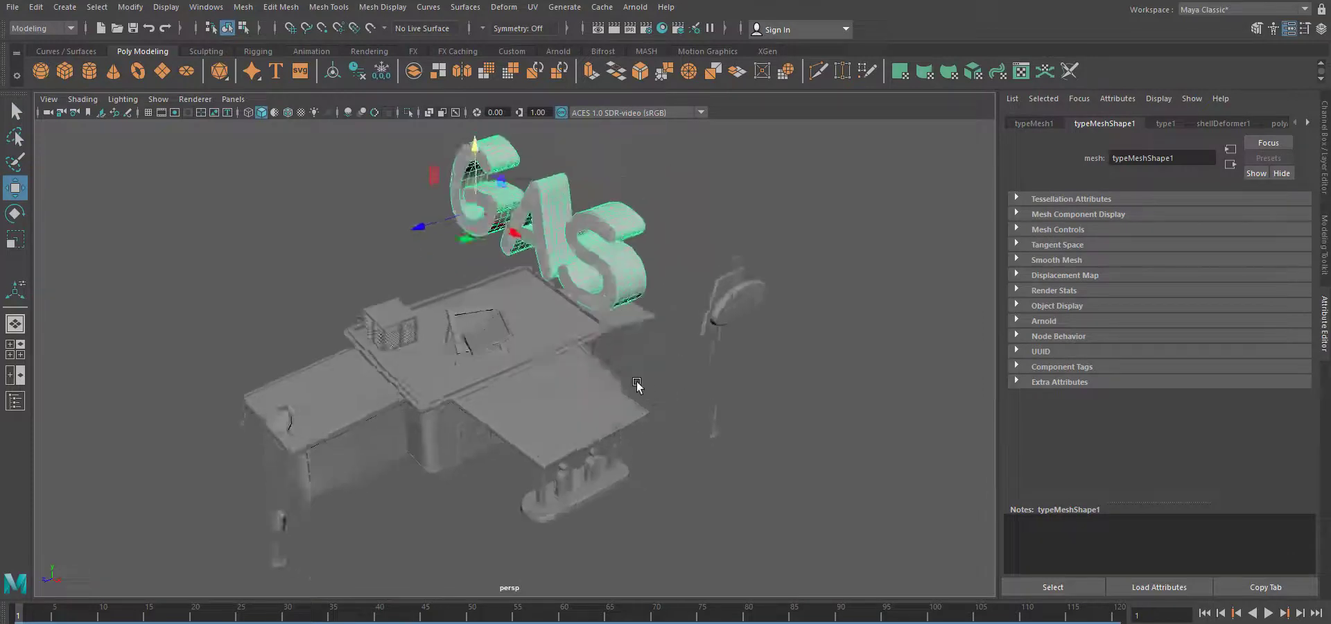
Delete the back and side faces of the GAS text, keeping only its flat front faces.
{"action": "key", "text": "space"}
{"action": "left_click_drag", "start_coordinate": [736, 359], "coordinate": [671, 363]}
{"action": "key", "text": "f"}
{"action": "right_click_drag", "start_coordinate": [817, 332], "coordinate": [815, 368]}
{"action": "scroll", "coordinate": [797, 357], "scroll_direction": "down", "scroll_amount": 3}
{"action": "left_click_drag", "start_coordinate": [85, 238], "coordinate": [938, 383]}
{"action": "key", "text": "Delete"}
{"action": "key", "text": "space"}
{"action": "left_click_drag", "start_coordinate": [823, 409], "coordinate": [819, 378]}
{"action": "left_click_drag", "start_coordinate": [669, 395], "coordinate": [687, 439], "text": "alt"}
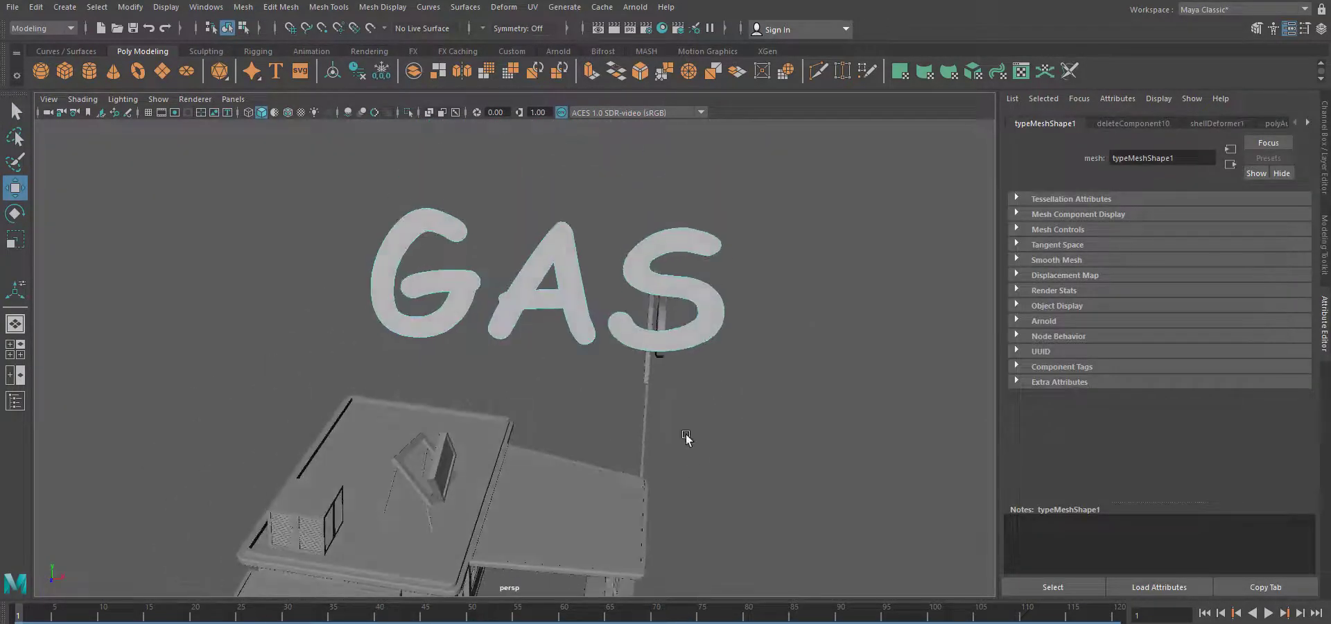
Extrude the flat faces of the GAS lettering slightly outward to give the letters a thin depth.
{"action": "mouse_move", "coordinate": [626, 302]}
{"action": "right_mouse_down"}
{"action": "mouse_move", "coordinate": [642, 289]}
{"action": "mouse_move", "coordinate": [645, 621]}
{"action": "mouse_move", "coordinate": [755, 622]}
{"action": "right_mouse_up"}
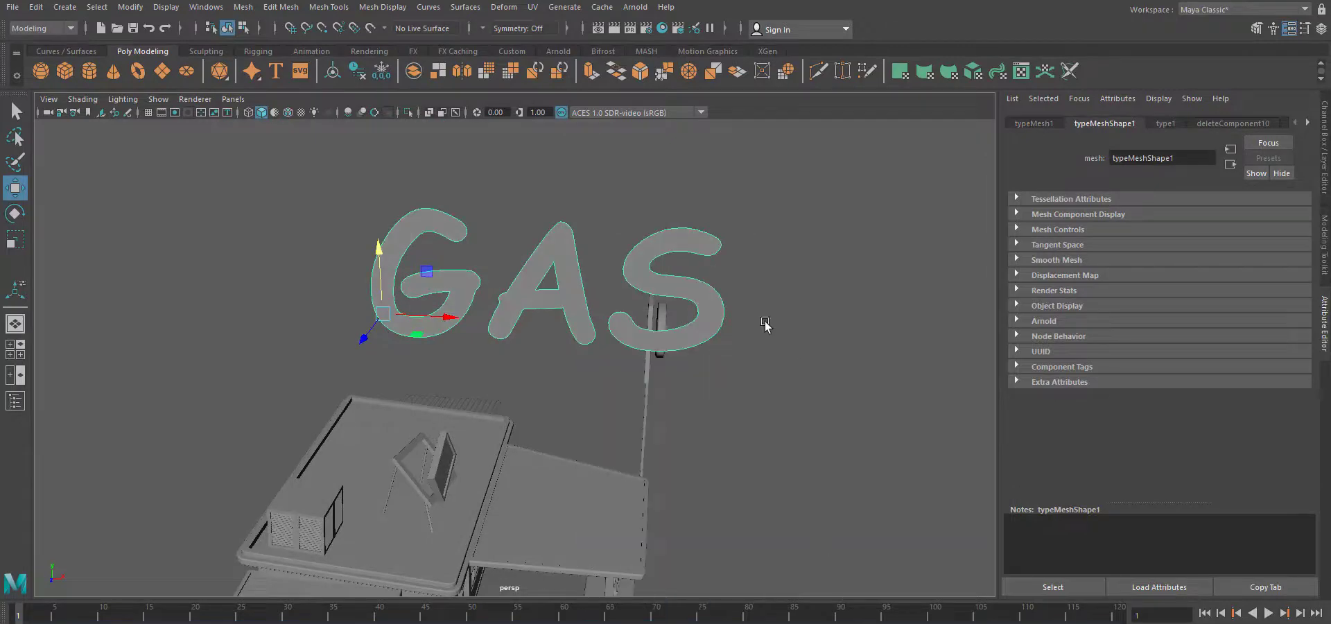
{"action": "left_click_drag", "start_coordinate": [639, 234], "coordinate": [529, 467], "text": "alt"}
{"action": "key", "text": "ctrl+e"}
{"action": "left_click_drag", "start_coordinate": [334, 261], "coordinate": [321, 262]}
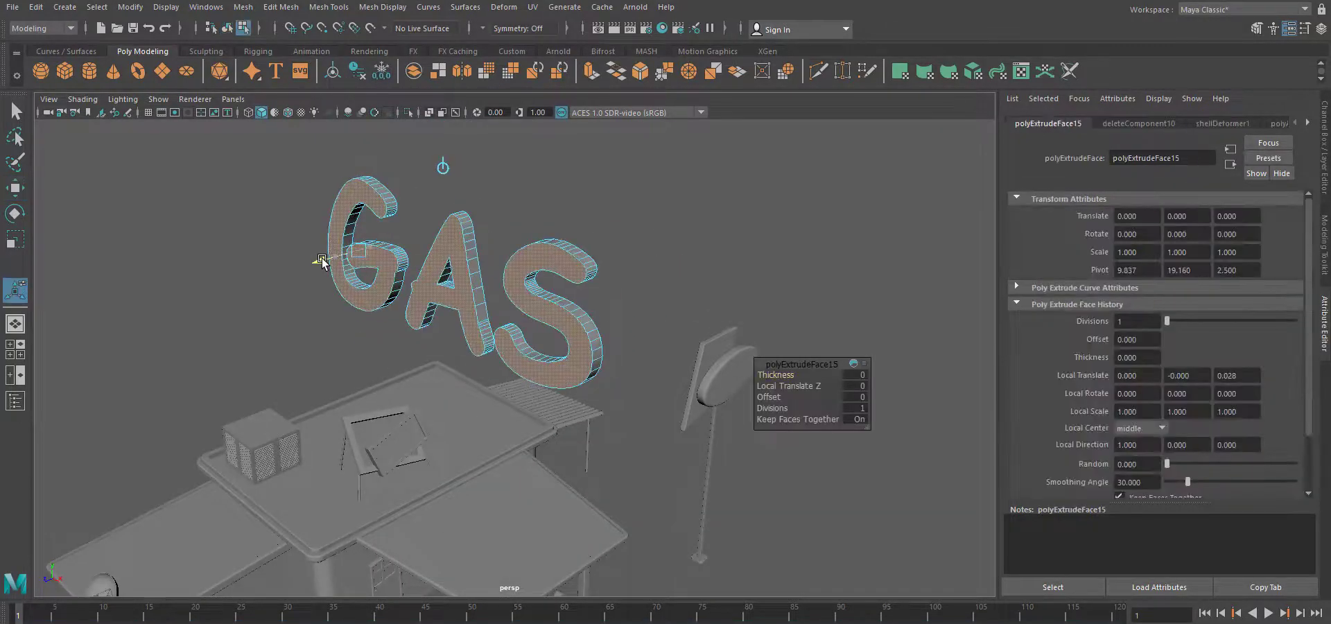
{"action": "right_click_drag", "start_coordinate": [550, 255], "coordinate": [613, 234]}
{"action": "left_click", "coordinate": [641, 305]}
Scale the GAS lettering down uniformly to about a quarter of its size.
{"action": "scroll", "coordinate": [599, 382], "scroll_direction": "down", "scroll_amount": 5}
{"action": "left_click_drag", "start_coordinate": [597, 385], "coordinate": [593, 346], "text": "alt"}
{"action": "scroll", "coordinate": [592, 343], "scroll_direction": "up", "scroll_amount": 4}
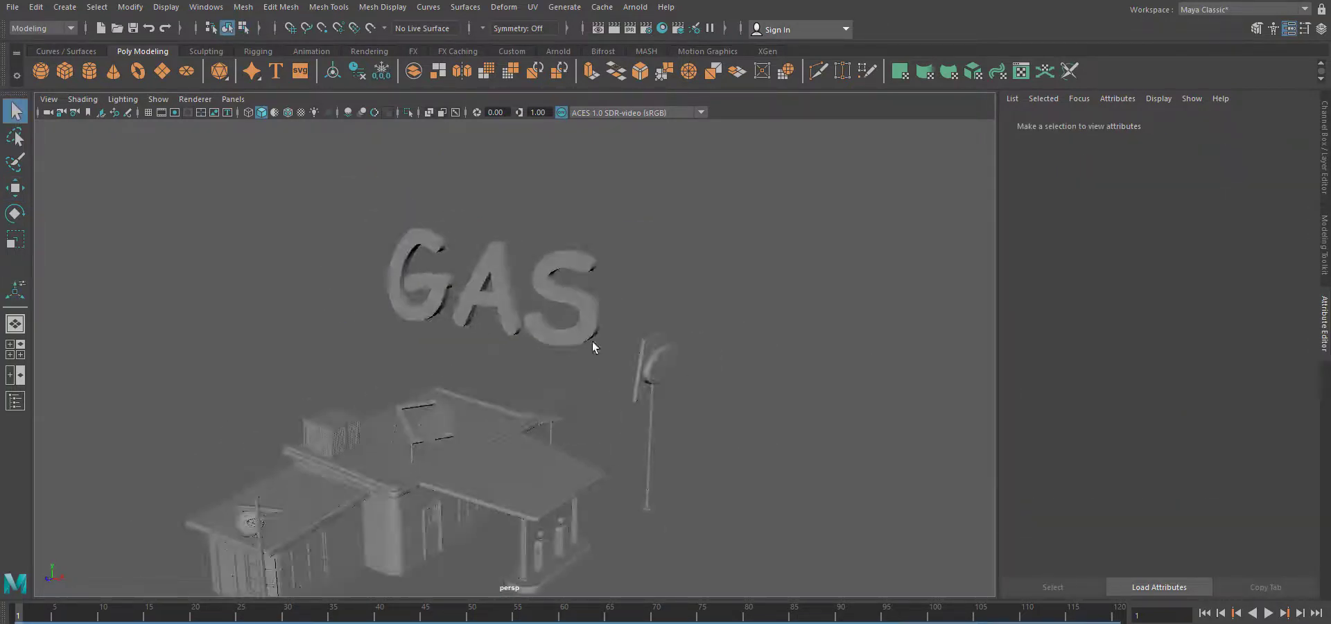
{"action": "left_click", "coordinate": [590, 331]}
{"action": "left_click_drag", "start_coordinate": [493, 282], "coordinate": [392, 272]}
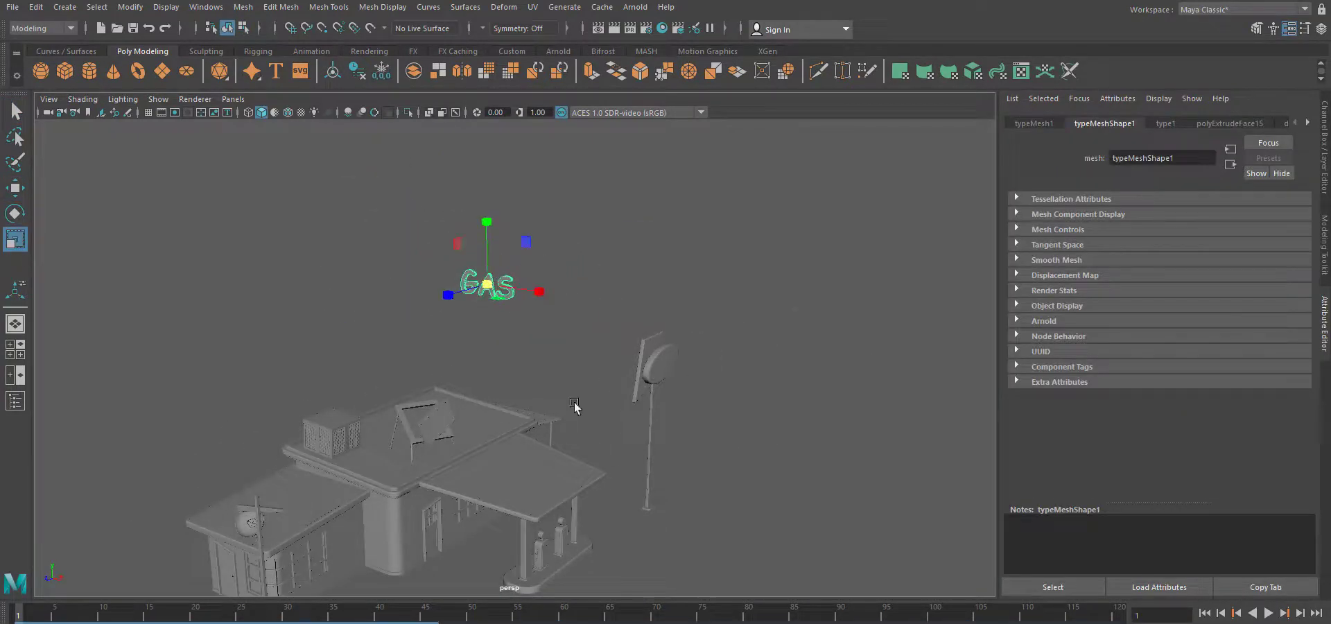
Lower the GAS lettering to roof level and move it toward the rooftop sign frame.
{"action": "scroll", "coordinate": [610, 436], "scroll_direction": "up", "scroll_amount": 3}
{"action": "left_click_drag", "start_coordinate": [525, 292], "coordinate": [526, 463]}
{"action": "middle_click_drag", "start_coordinate": [568, 454], "coordinate": [650, 258], "text": "alt"}
{"action": "left_click_drag", "start_coordinate": [608, 260], "coordinate": [591, 455]}
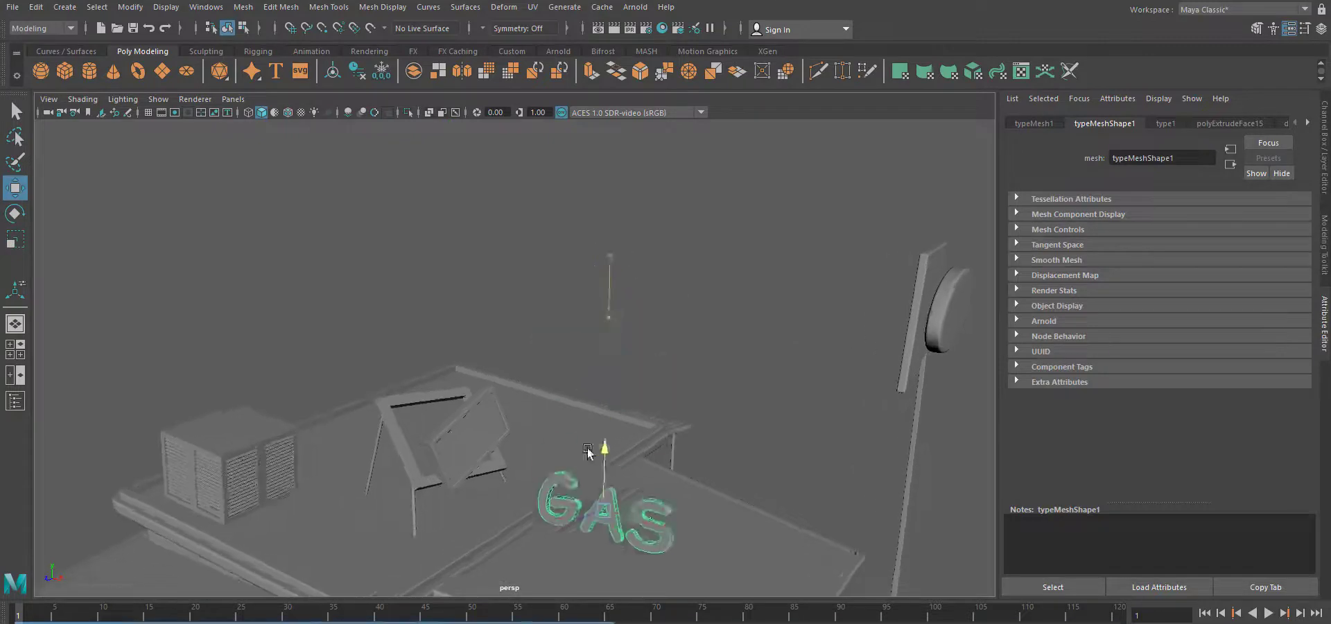
{"action": "middle_click_drag", "start_coordinate": [644, 509], "coordinate": [600, 368], "text": "alt"}
{"action": "scroll", "coordinate": [617, 374], "scroll_direction": "up", "scroll_amount": 3}
{"action": "left_click_drag", "start_coordinate": [615, 324], "coordinate": [576, 290]}
Rotate the GAS lettering about the vertical axis to face the way the sign does and raise it above the frame.
{"action": "key", "text": "e"}
{"action": "left_click_drag", "start_coordinate": [516, 347], "coordinate": [395, 331]}
{"action": "key", "text": "w"}
{"action": "left_click_drag", "start_coordinate": [369, 237], "coordinate": [387, 135]}
{"action": "left_click_drag", "start_coordinate": [609, 406], "coordinate": [629, 499], "text": "alt"}
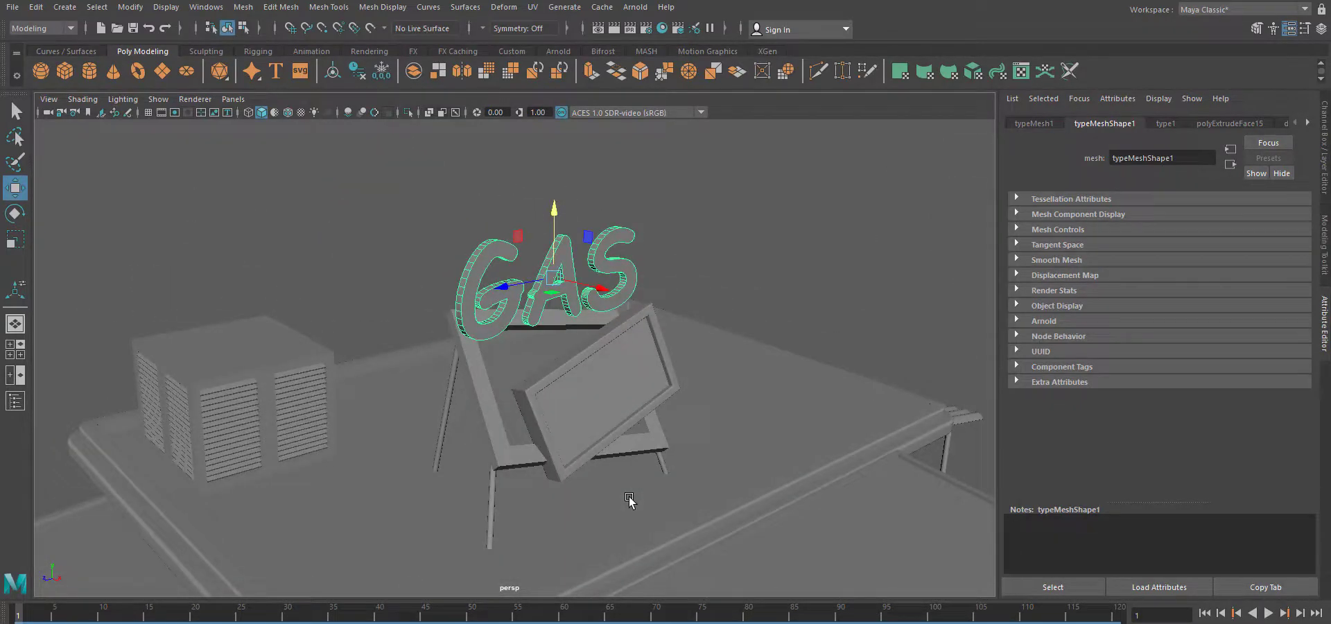
Adjust the GAS lettering's scale and tilt it in the side view to follow the sign panel's slant.
{"action": "left_click_drag", "start_coordinate": [554, 215], "coordinate": [554, 198]}
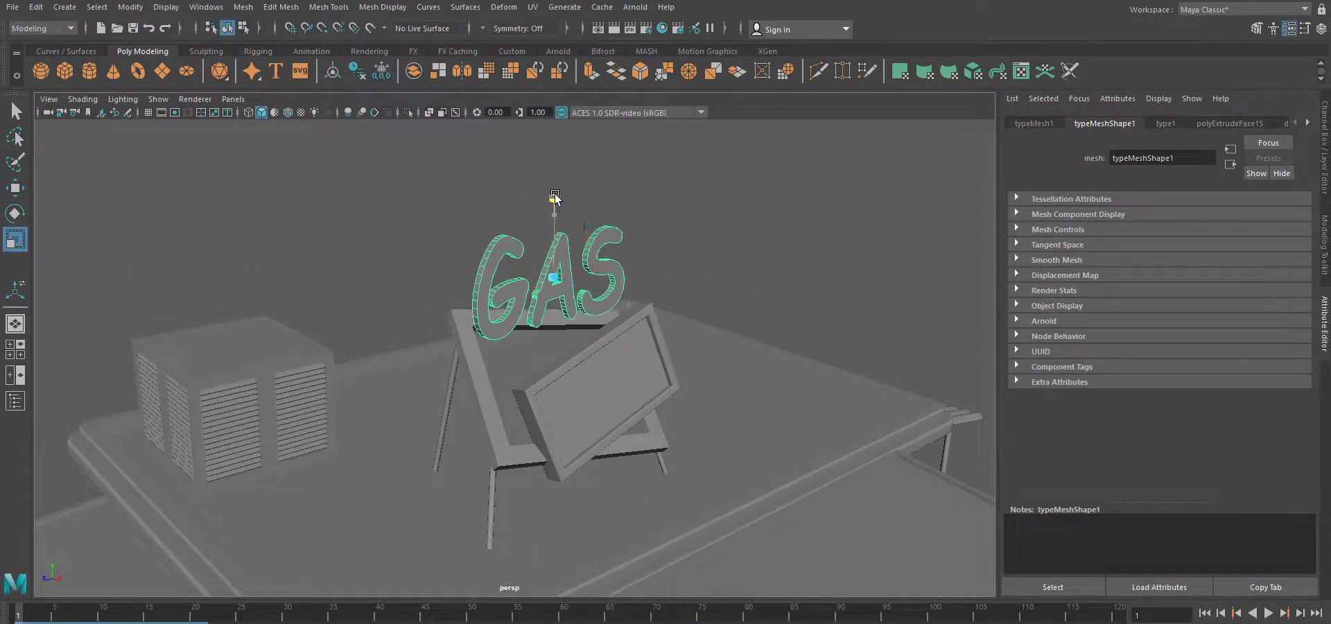
{"action": "key", "text": "space"}
{"action": "key", "text": "space"}
{"action": "key", "text": "f"}
{"action": "scroll", "coordinate": [609, 446], "scroll_direction": "down", "scroll_amount": 9}
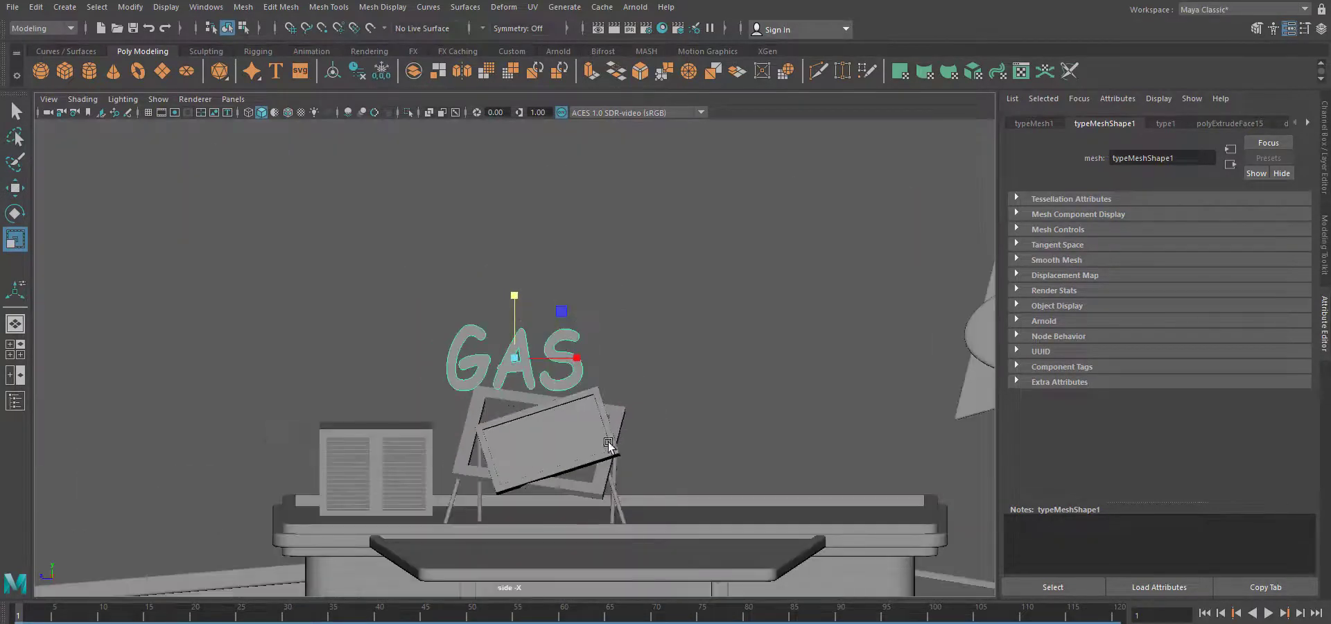
{"action": "scroll", "coordinate": [595, 466], "scroll_direction": "up", "scroll_amount": 1}
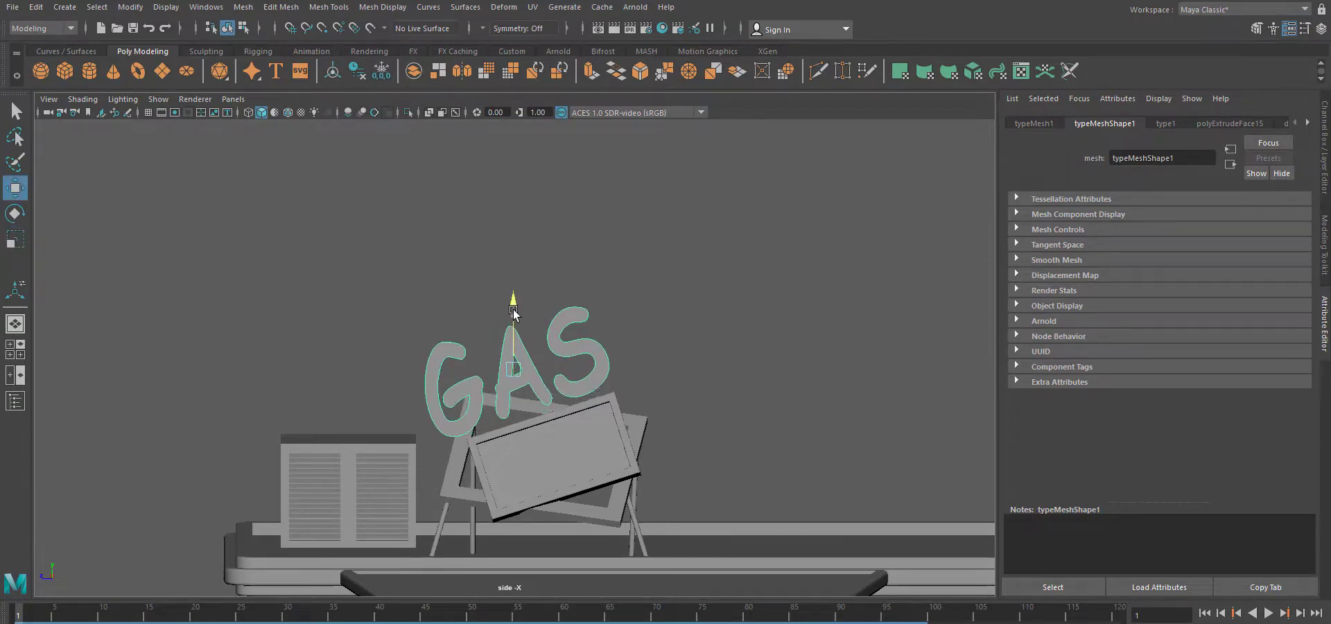
Shift the GAS lettering along its depth and lean it slightly so it sits between the frame and the sign panel.
{"action": "key", "text": "space"}
{"action": "left_click_drag", "start_coordinate": [717, 409], "coordinate": [721, 386]}
{"action": "left_click_drag", "start_coordinate": [703, 395], "coordinate": [641, 451], "text": "alt"}
{"action": "left_click_drag", "start_coordinate": [668, 284], "coordinate": [632, 289]}
{"action": "scroll", "coordinate": [617, 383], "scroll_direction": "up", "scroll_amount": 2}
{"action": "left_click_drag", "start_coordinate": [664, 392], "coordinate": [624, 446], "text": "alt"}
{"action": "key", "text": "e"}
{"action": "left_click_drag", "start_coordinate": [645, 323], "coordinate": [632, 314]}
{"action": "left_click_drag", "start_coordinate": [643, 420], "coordinate": [707, 388], "text": "alt"}
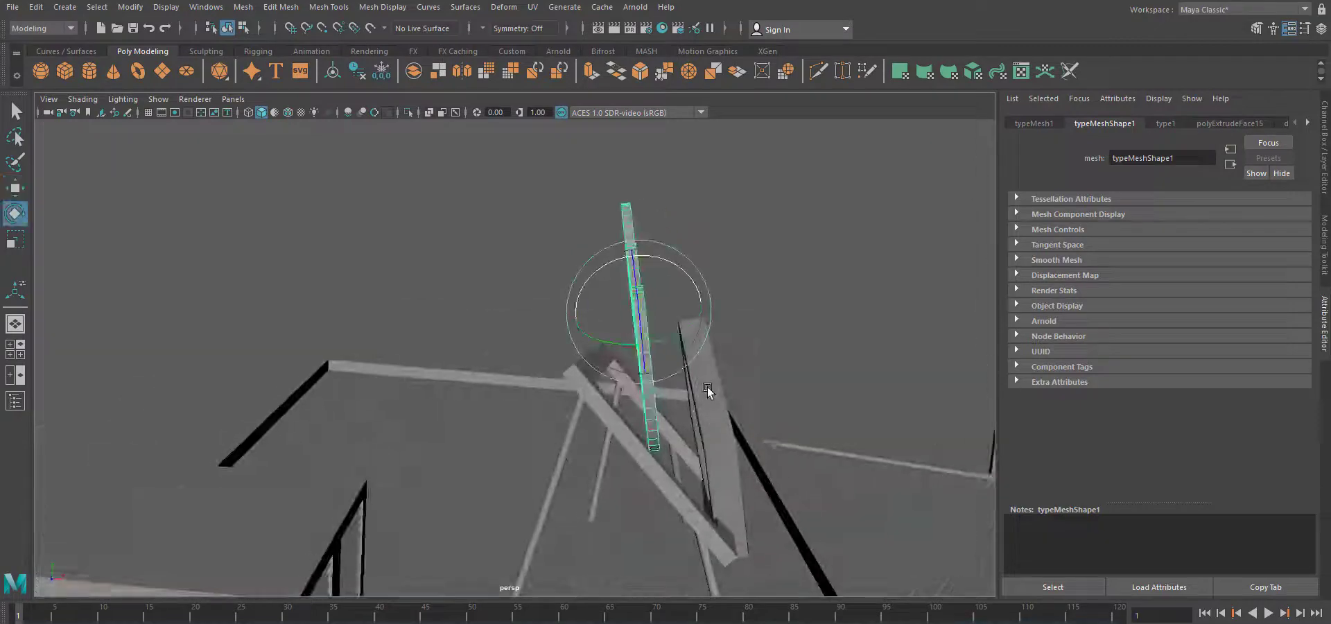
{"action": "key", "text": "w"}
{"action": "left_click_drag", "start_coordinate": [702, 310], "coordinate": [697, 309]}
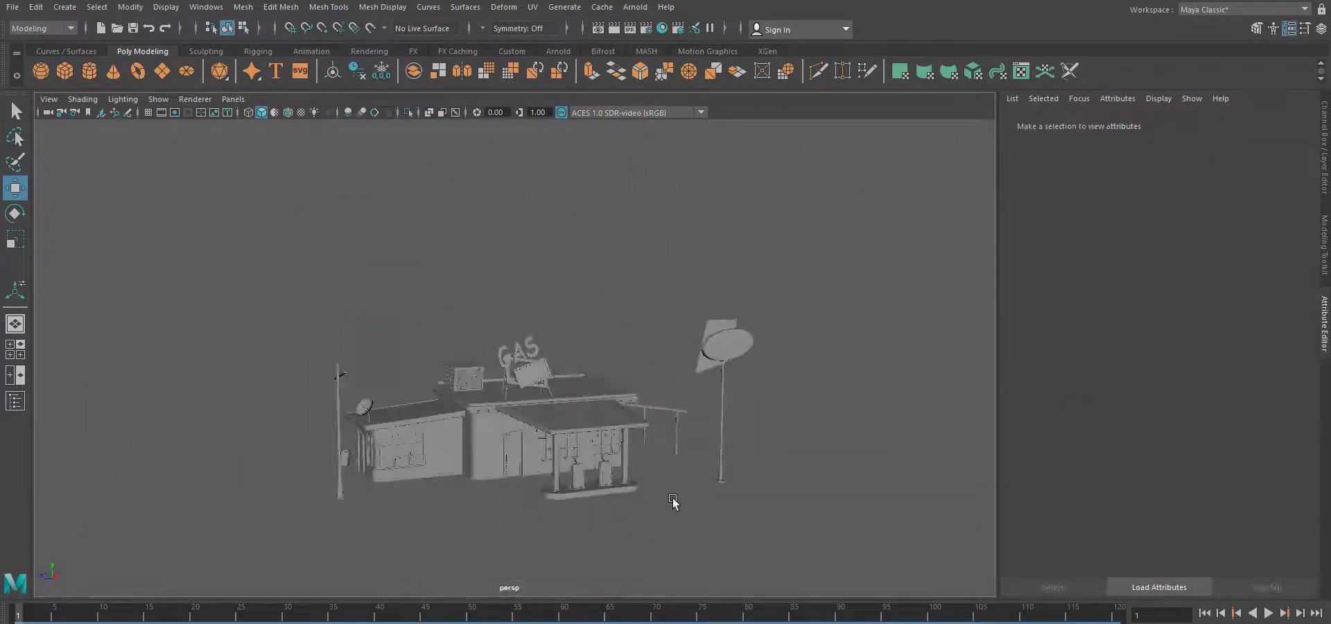
Turn on screen-space ambient occlusion for the perspective view and make layer1 with the backdrop visible.
{"action": "middle_click_drag", "start_coordinate": [656, 528], "coordinate": [641, 509], "text": "alt"}
{"action": "scroll", "coordinate": [639, 508], "scroll_direction": "up", "scroll_amount": 2}
{"action": "left_click", "coordinate": [347, 114]}
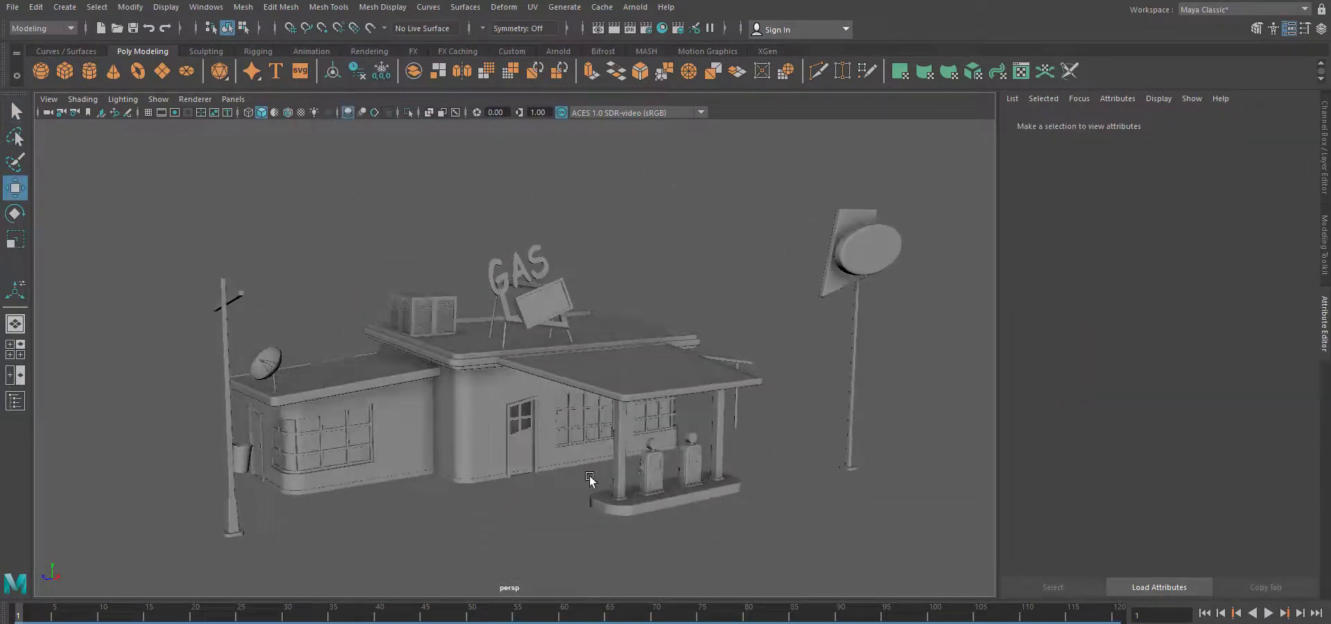
{"action": "left_click", "coordinate": [1323, 173]}
{"action": "left_click", "coordinate": [1152, 509]}
Frame the whole gas station in perspective and start an Arnold render of it.
{"action": "mouse_move", "coordinate": [718, 478]}
{"action": "left_mouse_down", "text": "alt"}
{"action": "mouse_move", "coordinate": [660, 481]}
{"action": "mouse_move", "coordinate": [740, 478]}
{"action": "mouse_move", "coordinate": [729, 478]}
{"action": "left_mouse_up", "text": "alt"}
{"action": "left_click", "coordinate": [635, 8]}
{"action": "left_click", "coordinate": [654, 35]}
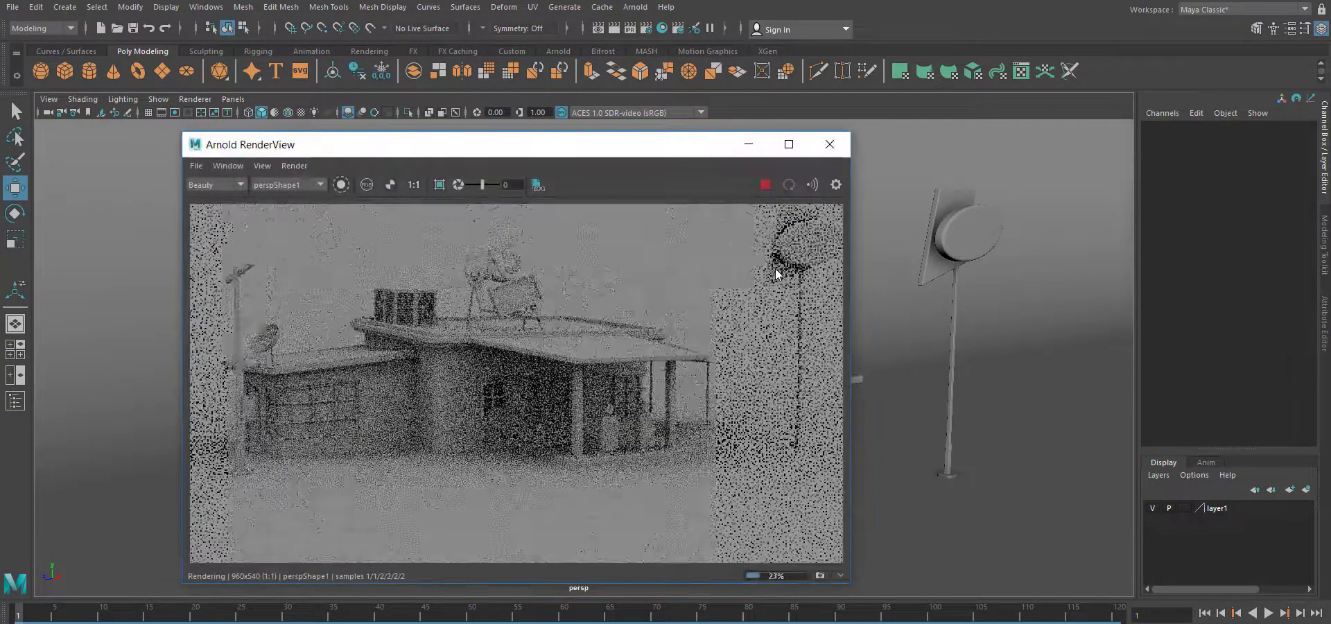
Assign a new Lambert material to the large backdrop plane and darken its color to a mid grey.
{"action": "left_click", "coordinate": [1059, 285]}
{"action": "right_click_drag", "start_coordinate": [1059, 285], "coordinate": [1053, 619]}
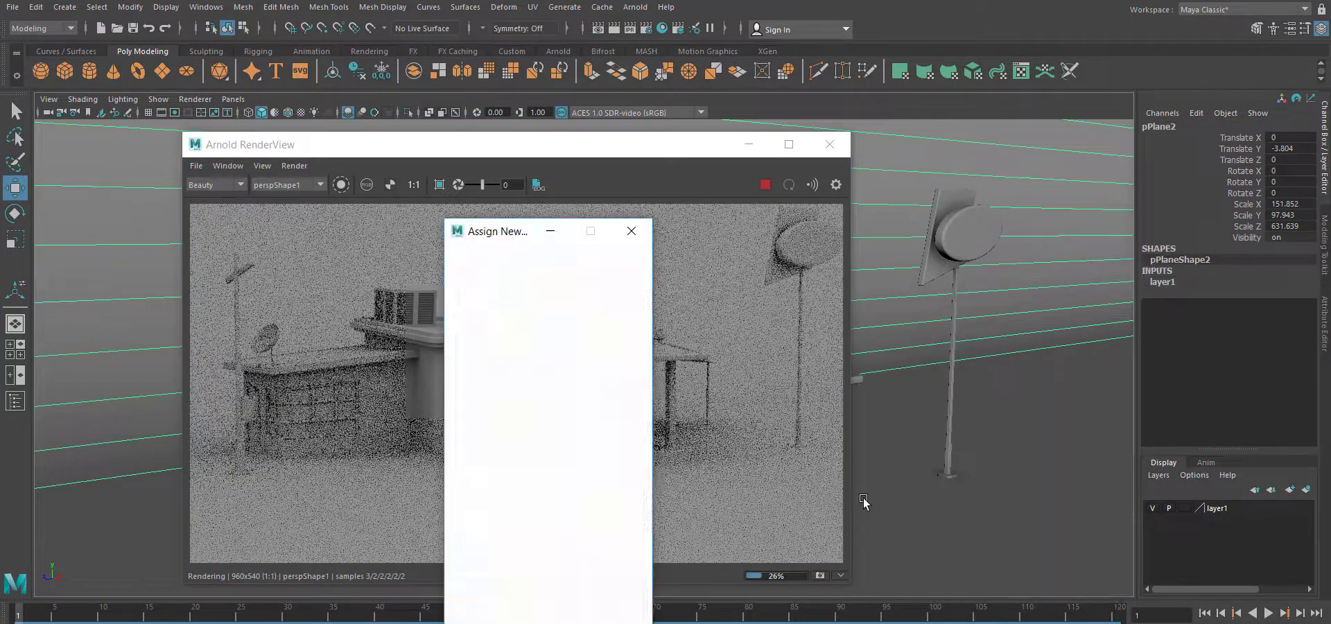
{"action": "left_click", "coordinate": [559, 337]}
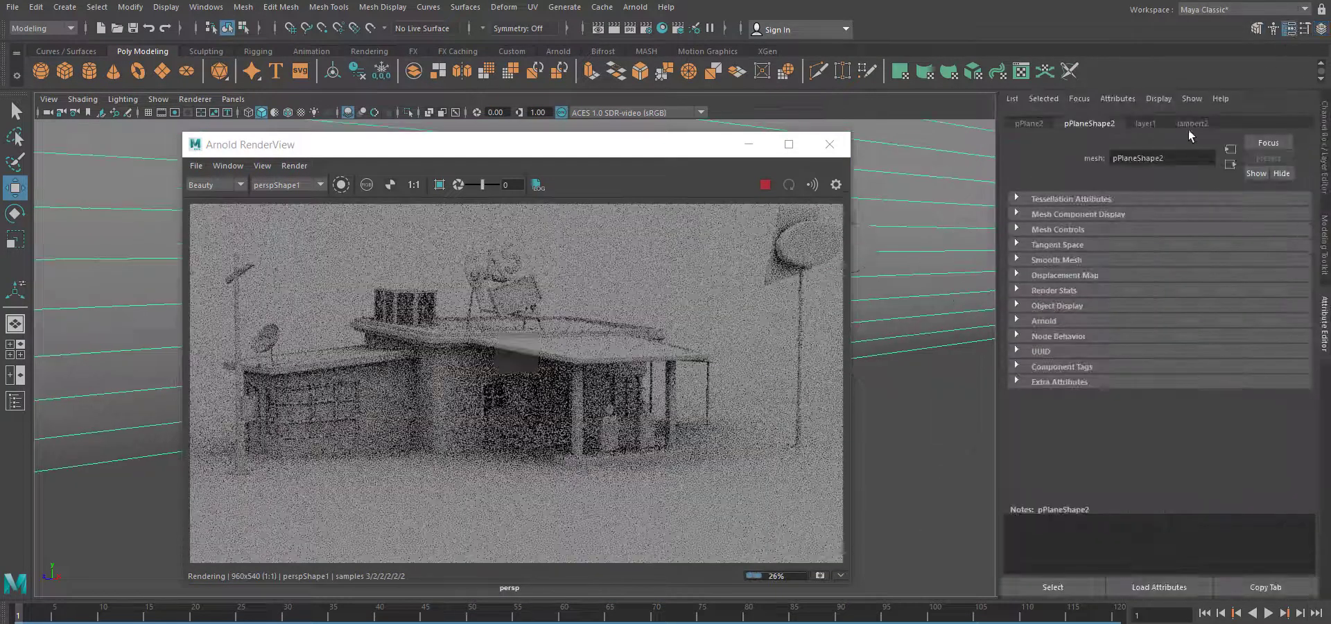
{"action": "left_click_drag", "start_coordinate": [1220, 279], "coordinate": [1189, 281]}
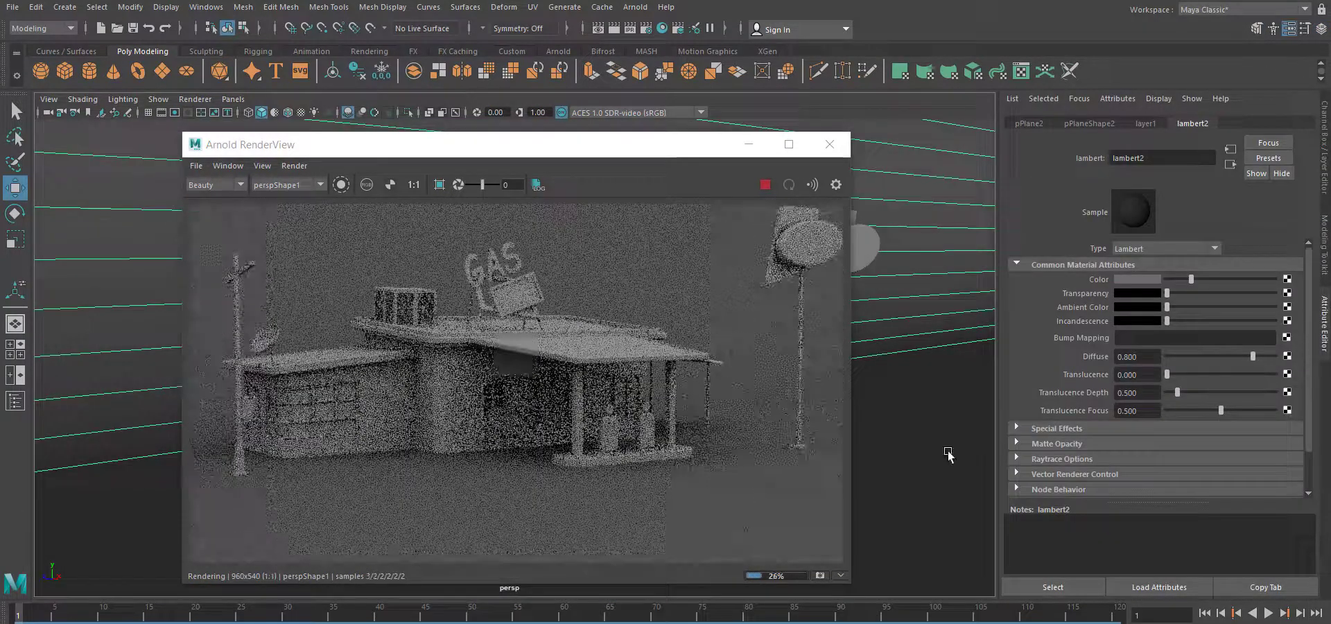